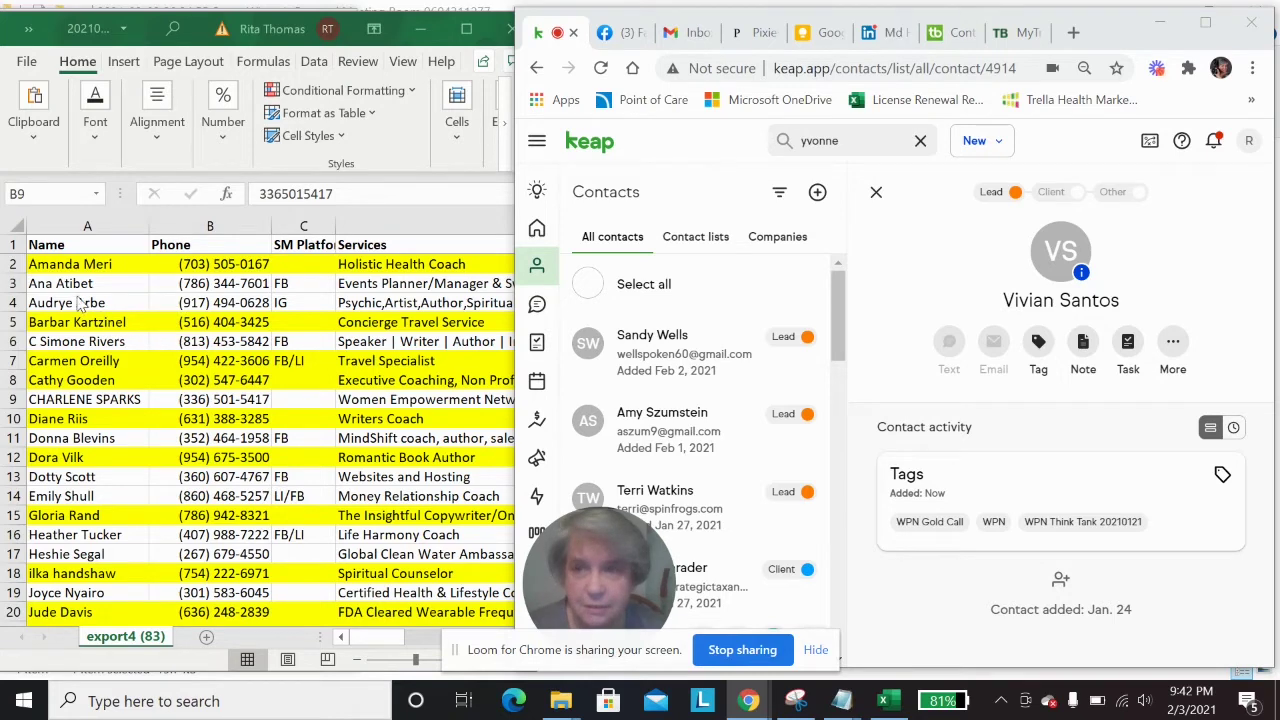
# - Hide the yellow-highlighted attendee rows 2 and 5 in the export4 (83) sheet
pyautogui.click(16, 263)
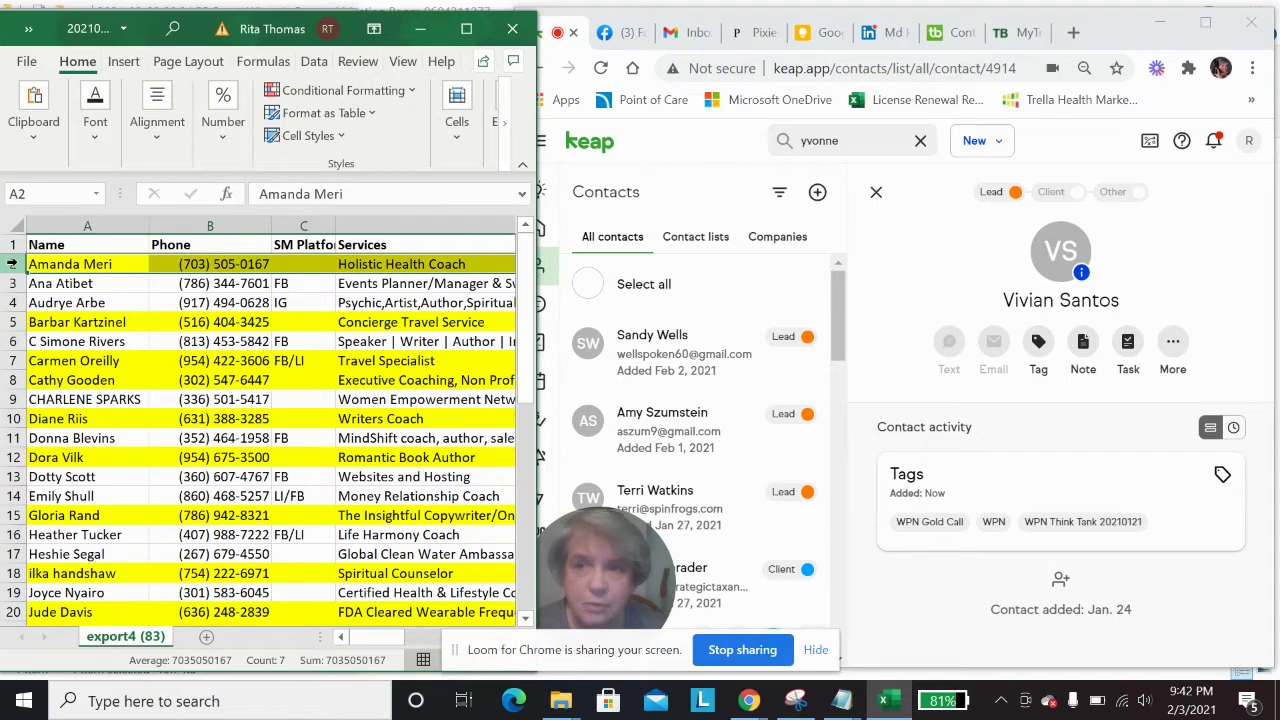
pyautogui.rightClick(13, 263)
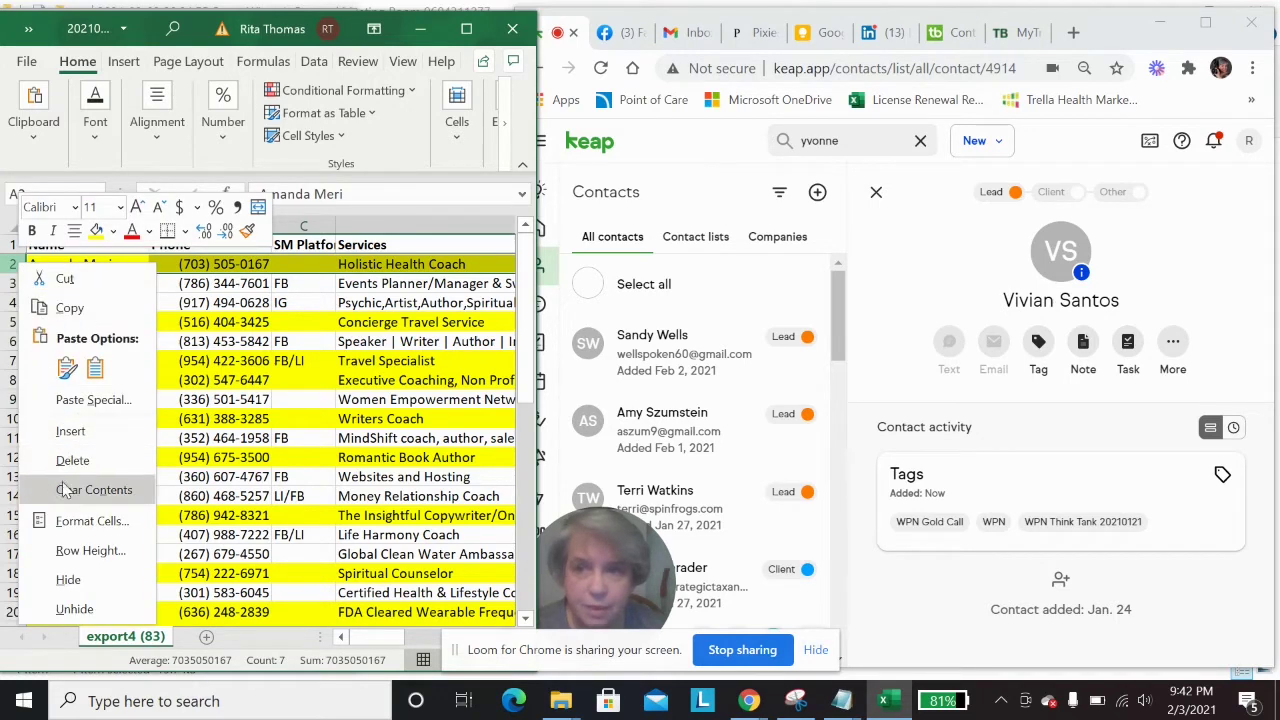
pyautogui.click(58, 579)
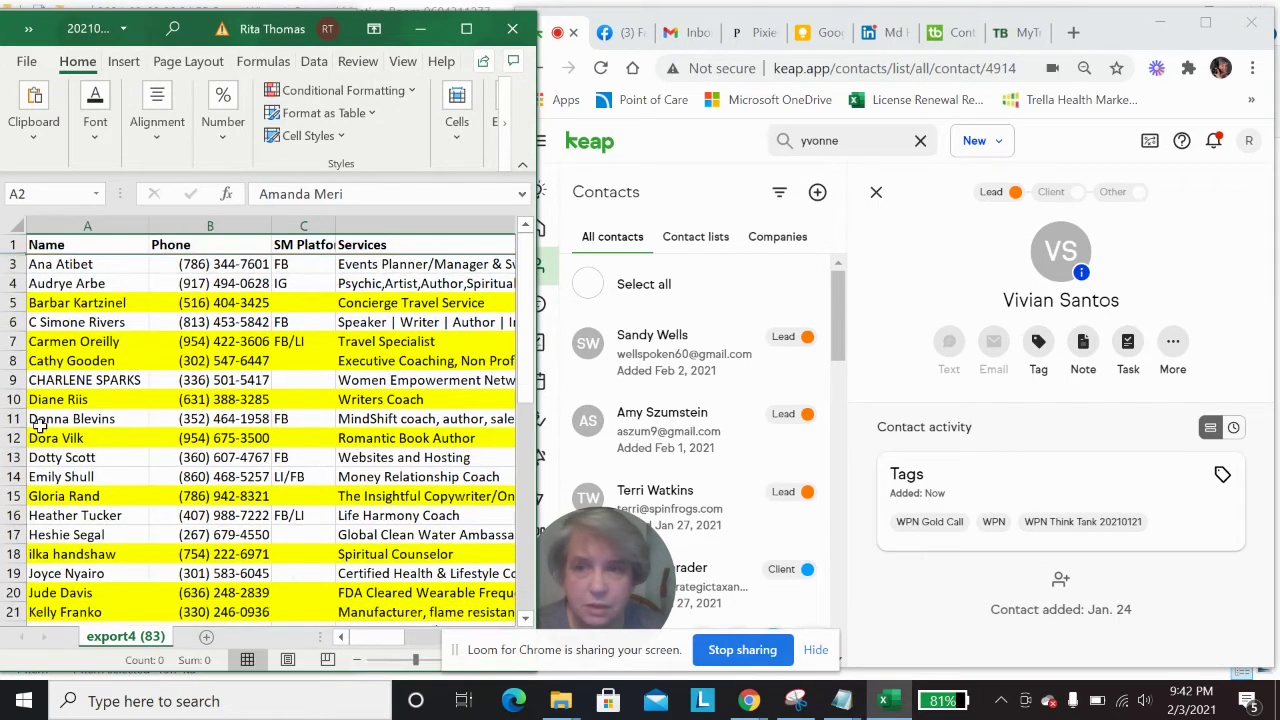
pyautogui.rightClick(12, 302)
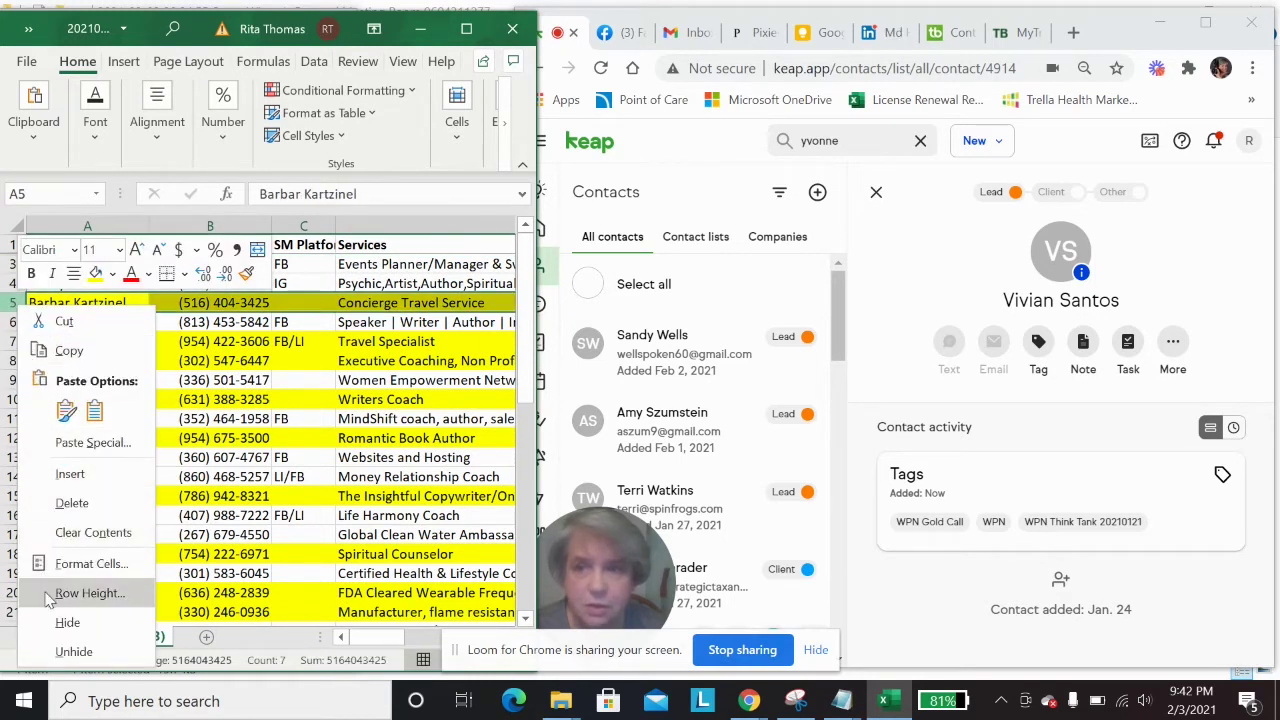
pyautogui.click(62, 622)
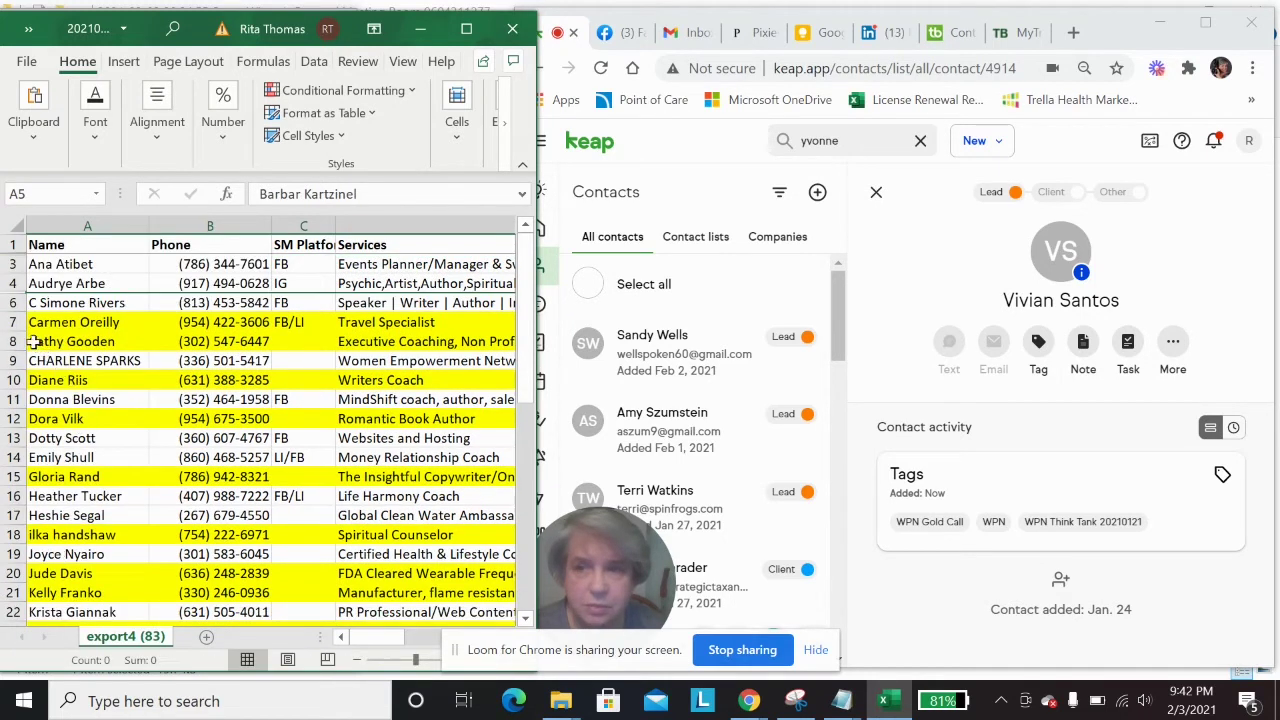
# - Hide the highlighted rows 7 and 8 together, as well as highlighted row 10
pyautogui.moveTo(12, 322); pyautogui.dragTo(12, 341)
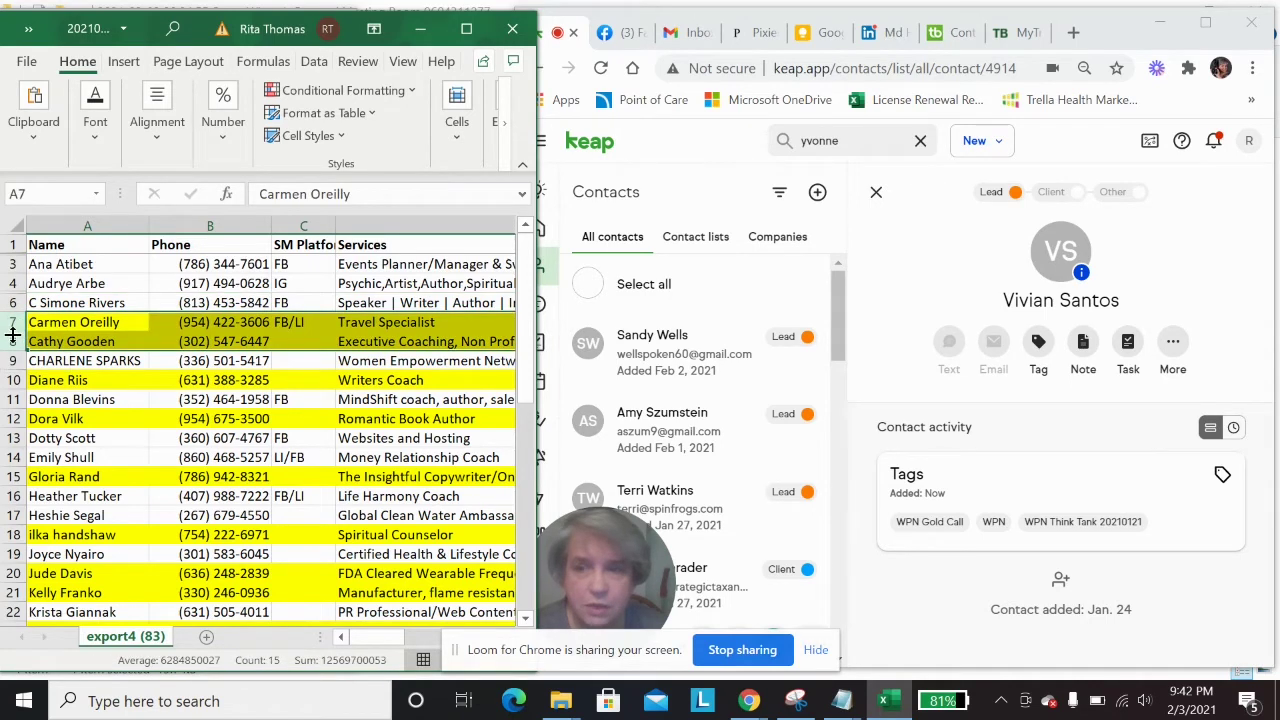
pyautogui.rightClick(14, 338)
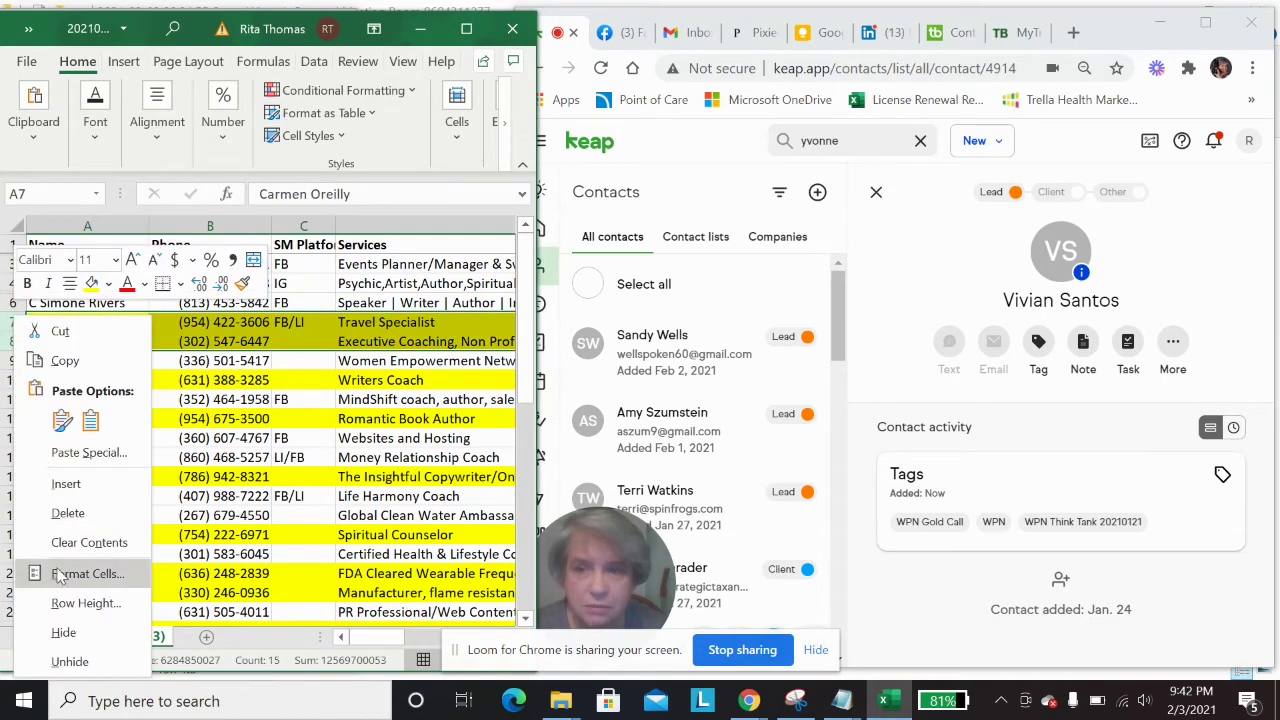
pyautogui.click(63, 633)
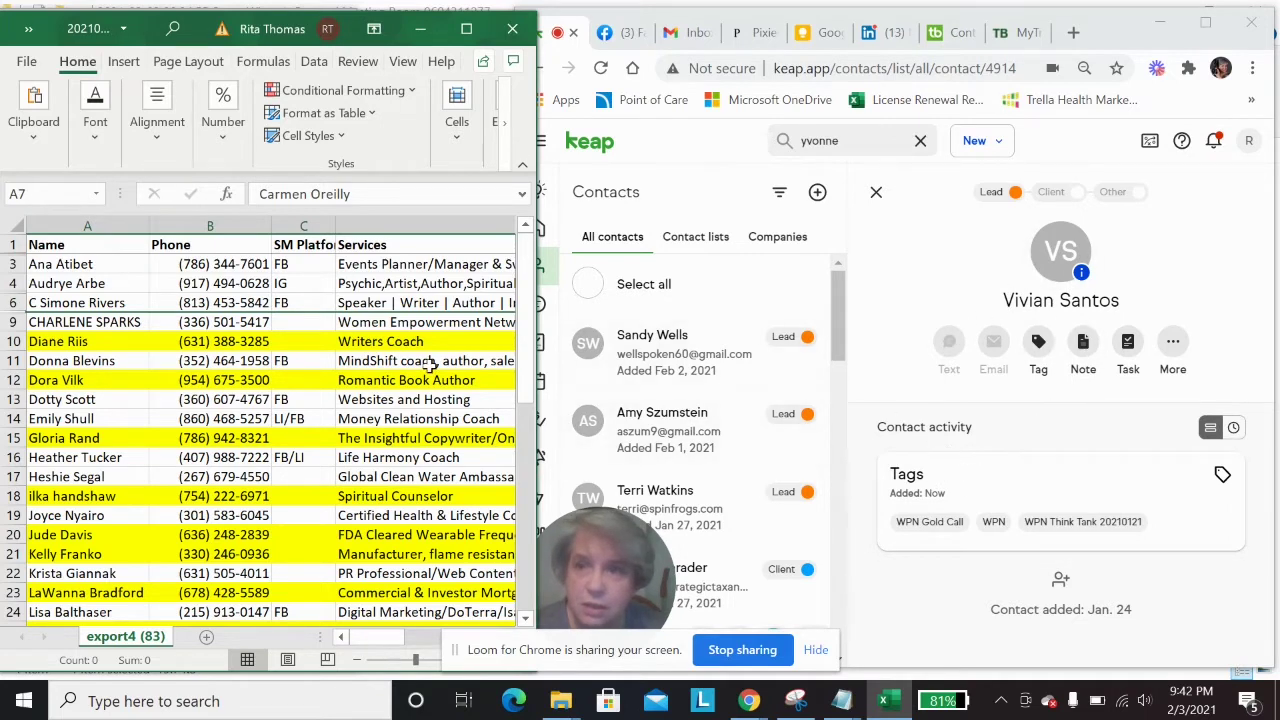
pyautogui.click(15, 341)
pyautogui.rightClick(15, 341)
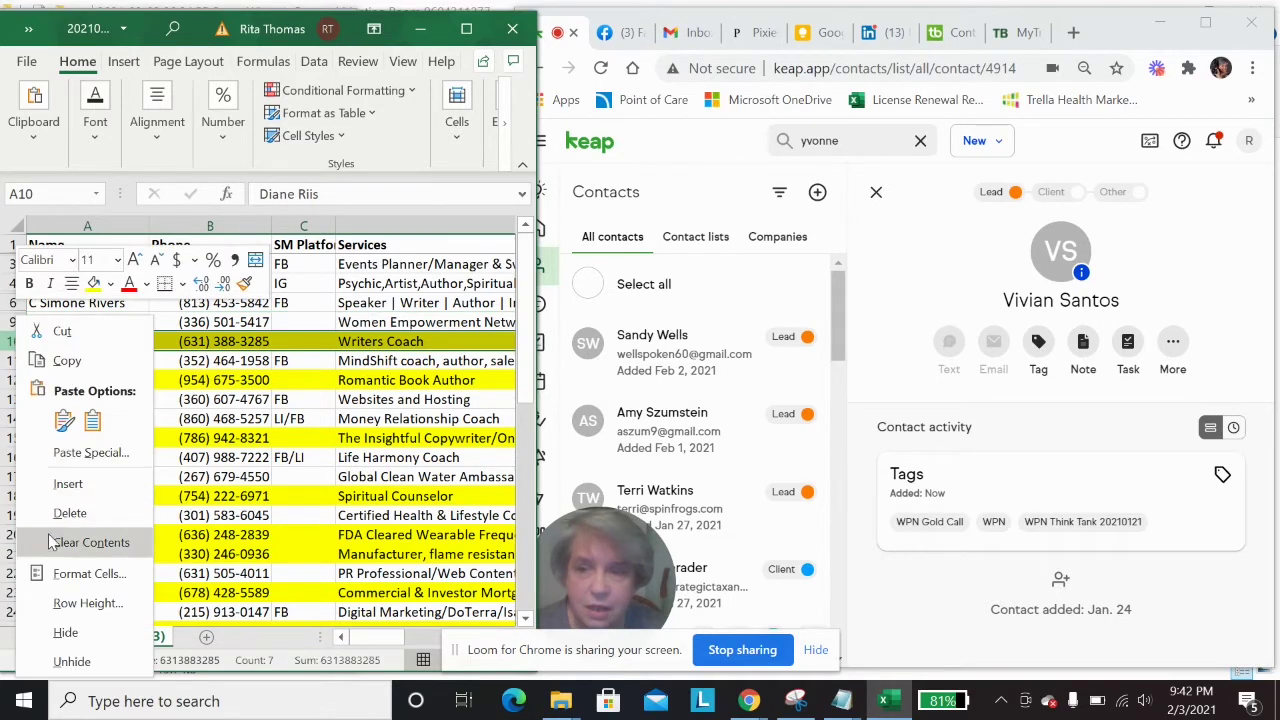
pyautogui.click(64, 633)
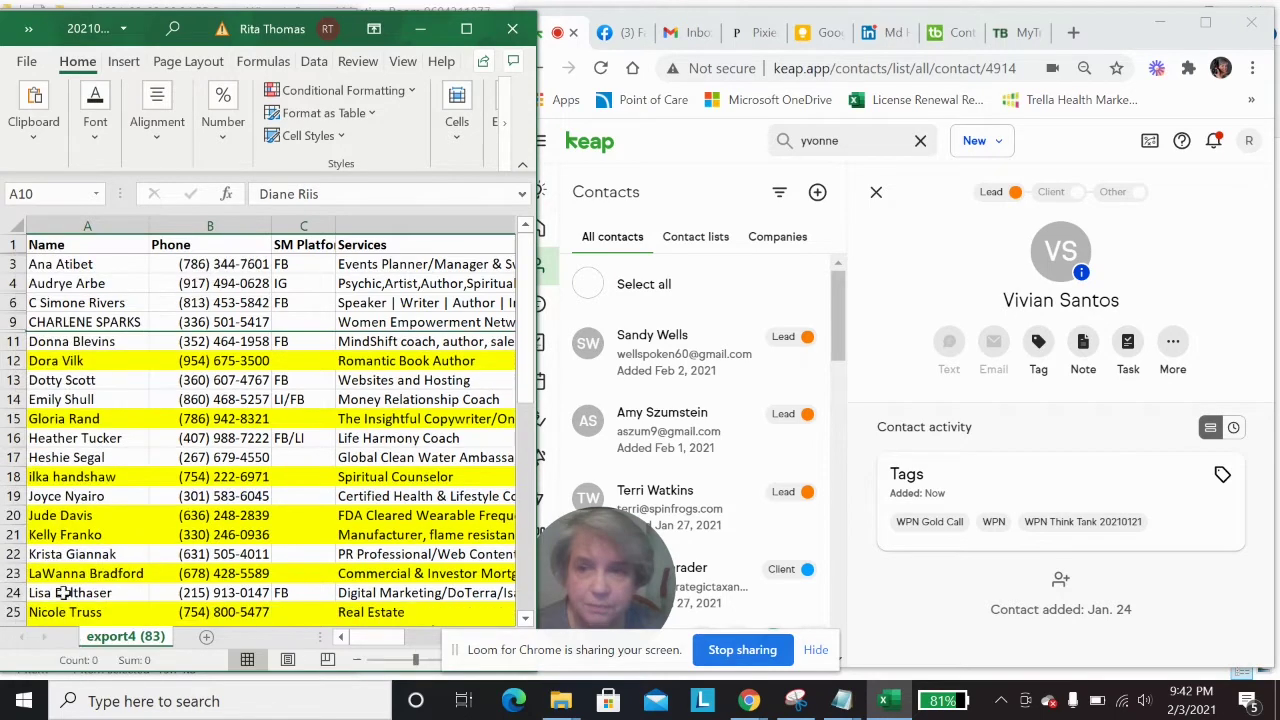
# - Hide the highlighted rows 12 and 15 of the attendee list
pyautogui.click(15, 360)
pyautogui.rightClick(15, 360)
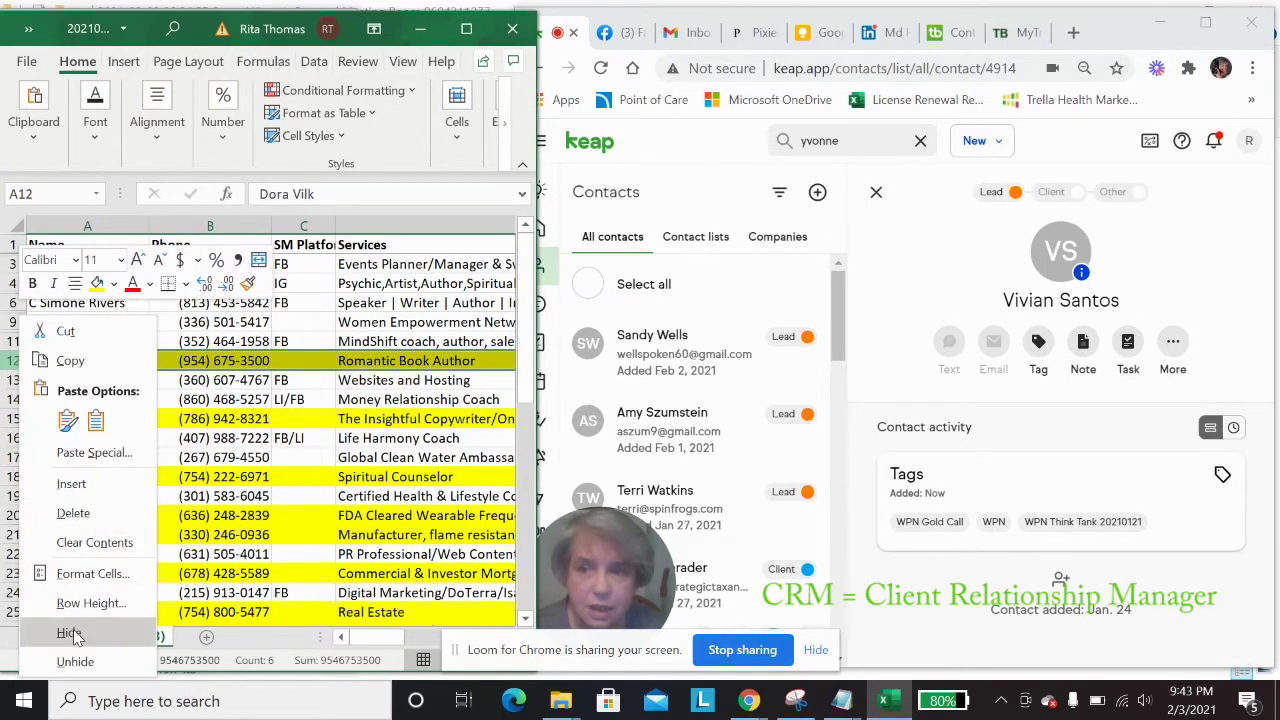
pyautogui.click(72, 633)
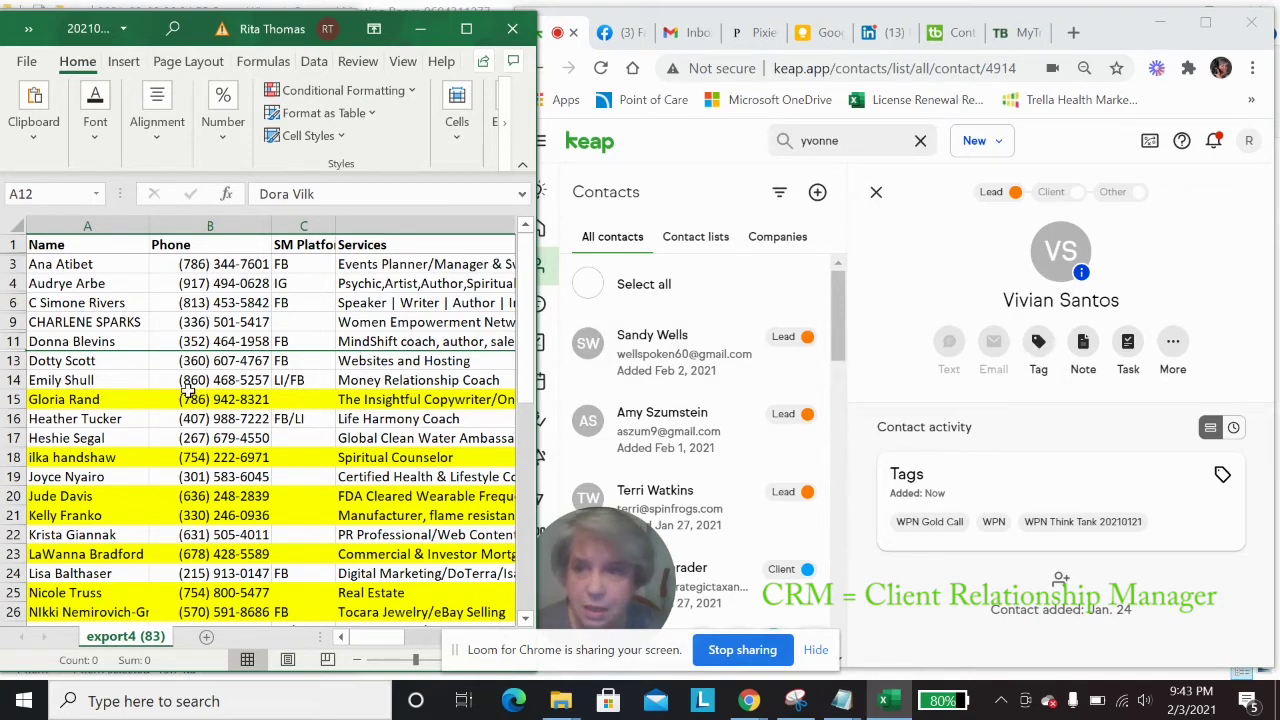
pyautogui.click(14, 399)
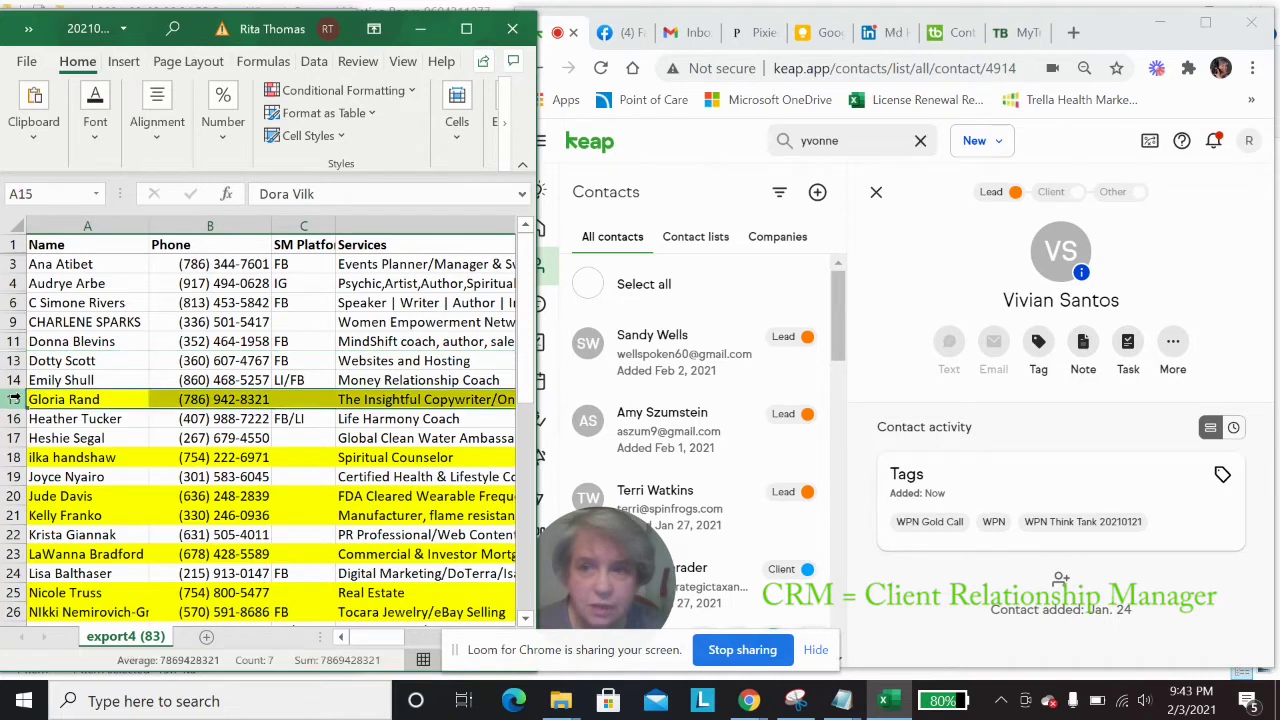
pyautogui.rightClick(16, 399)
pyautogui.click(57, 356)
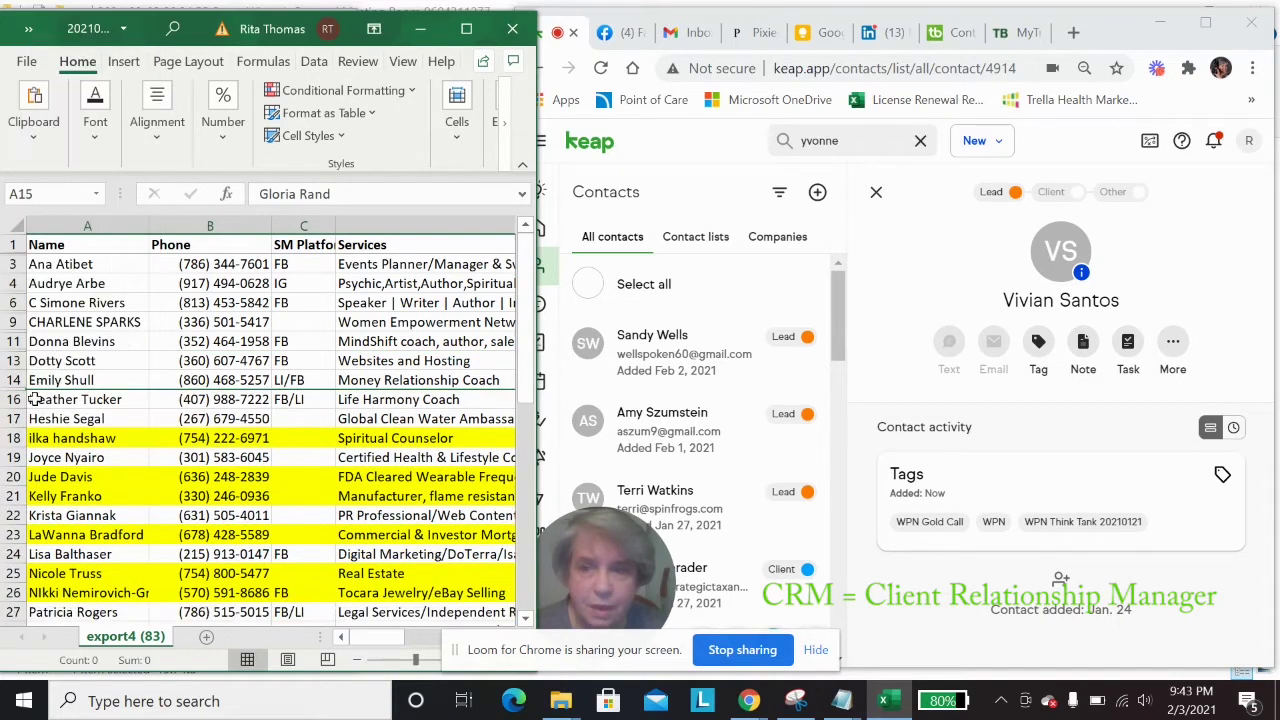
# - Hide highlighted row 18 and the adjacent highlighted rows 20 and 21
pyautogui.click(12, 438)
pyautogui.rightClick(12, 438)
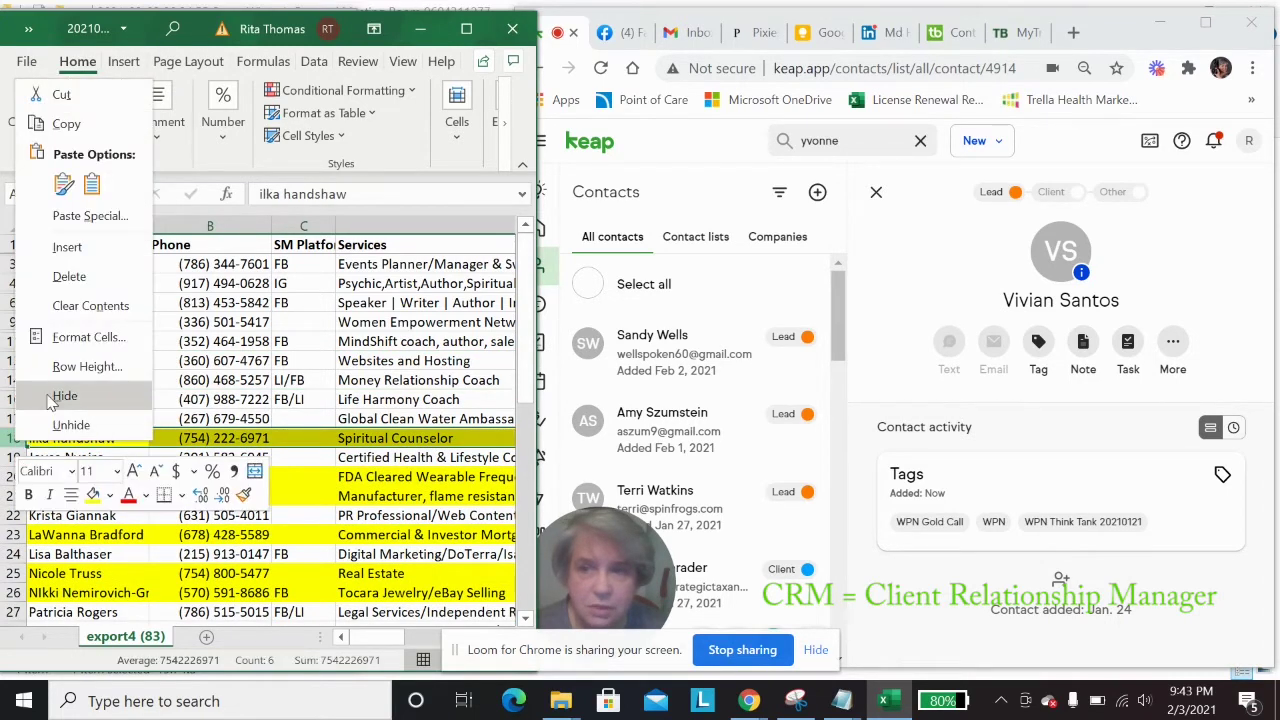
pyautogui.click(60, 392)
pyautogui.moveTo(8, 457); pyautogui.dragTo(10, 477)
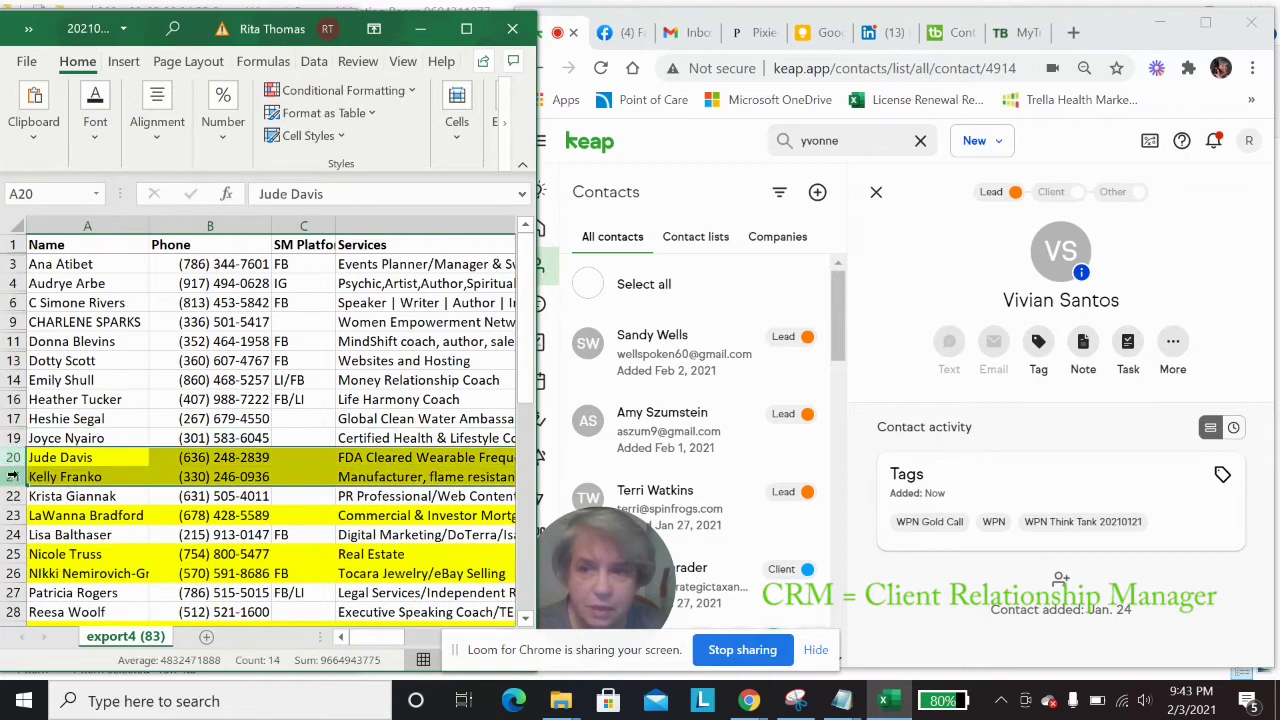
pyautogui.rightClick(44, 465)
pyautogui.click(62, 421)
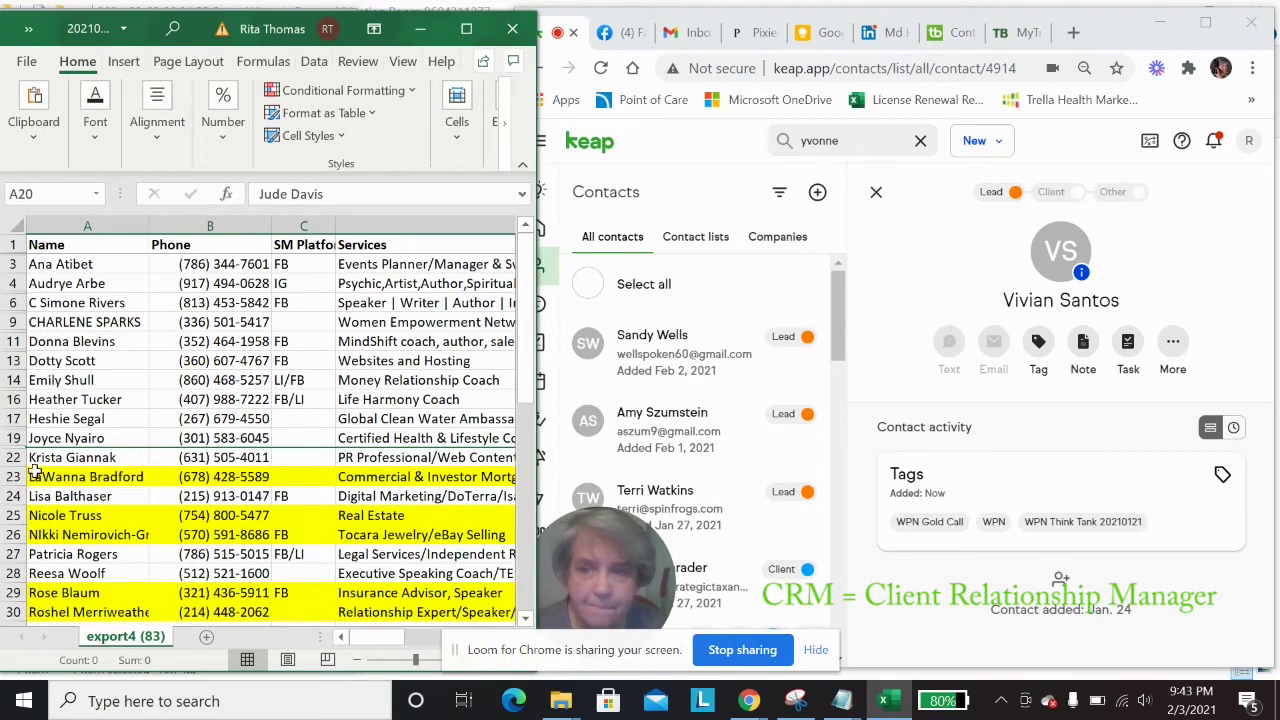
# - Hide highlighted row 23 and the adjacent highlighted rows 25 and 26
pyautogui.click(14, 477)
pyautogui.rightClick(14, 477)
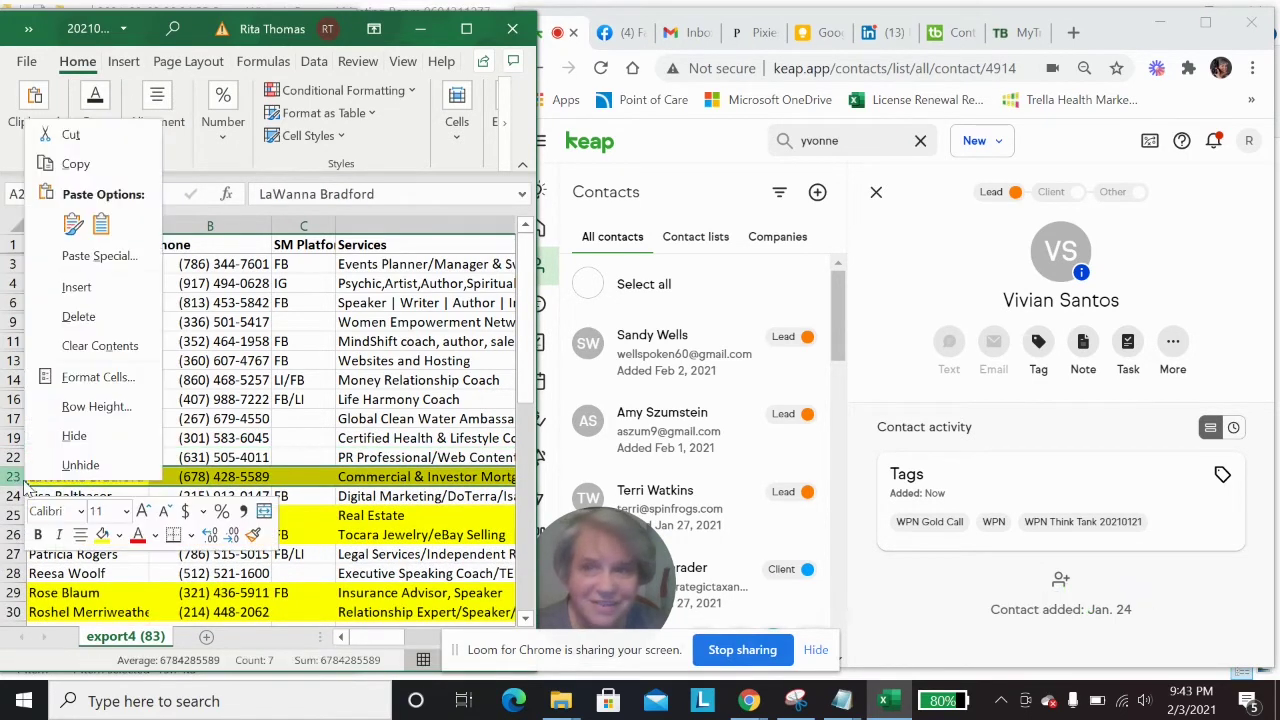
pyautogui.click(62, 434)
pyautogui.scroll(-5, 62, 438)
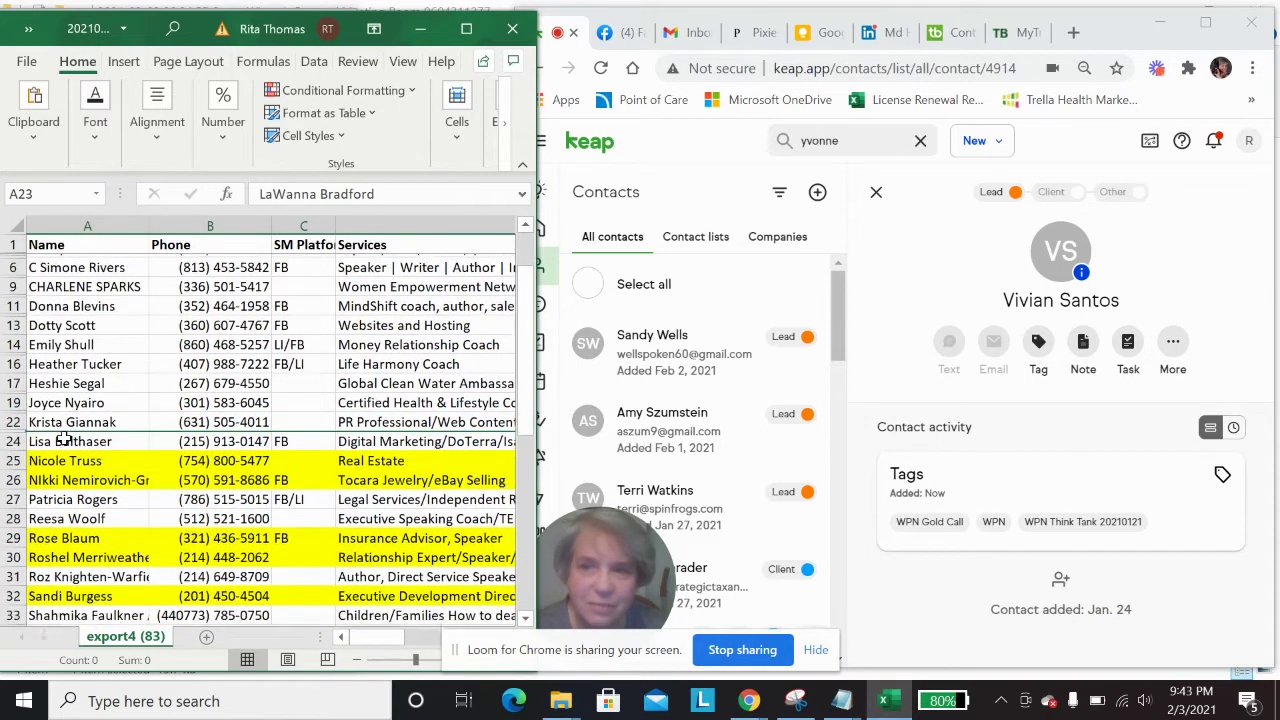
pyautogui.scroll(-1, 70, 440)
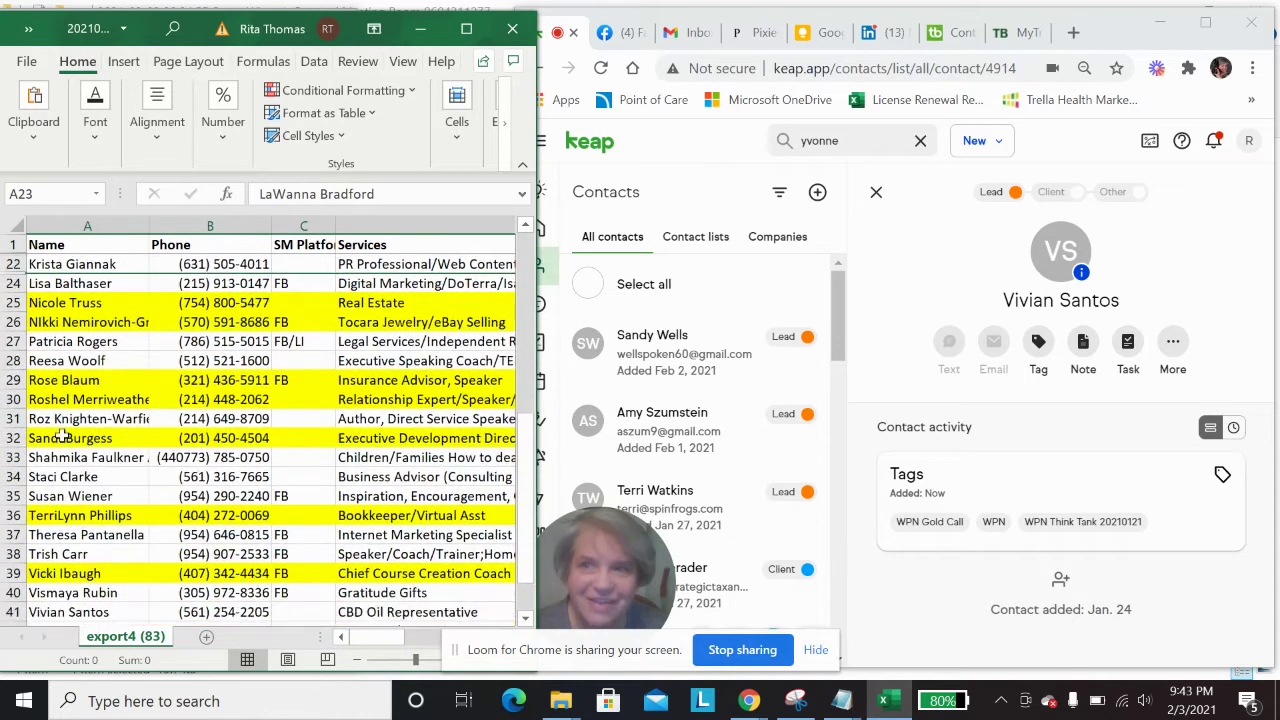
pyautogui.click(16, 302)
pyautogui.moveTo(16, 302); pyautogui.dragTo(16, 322)
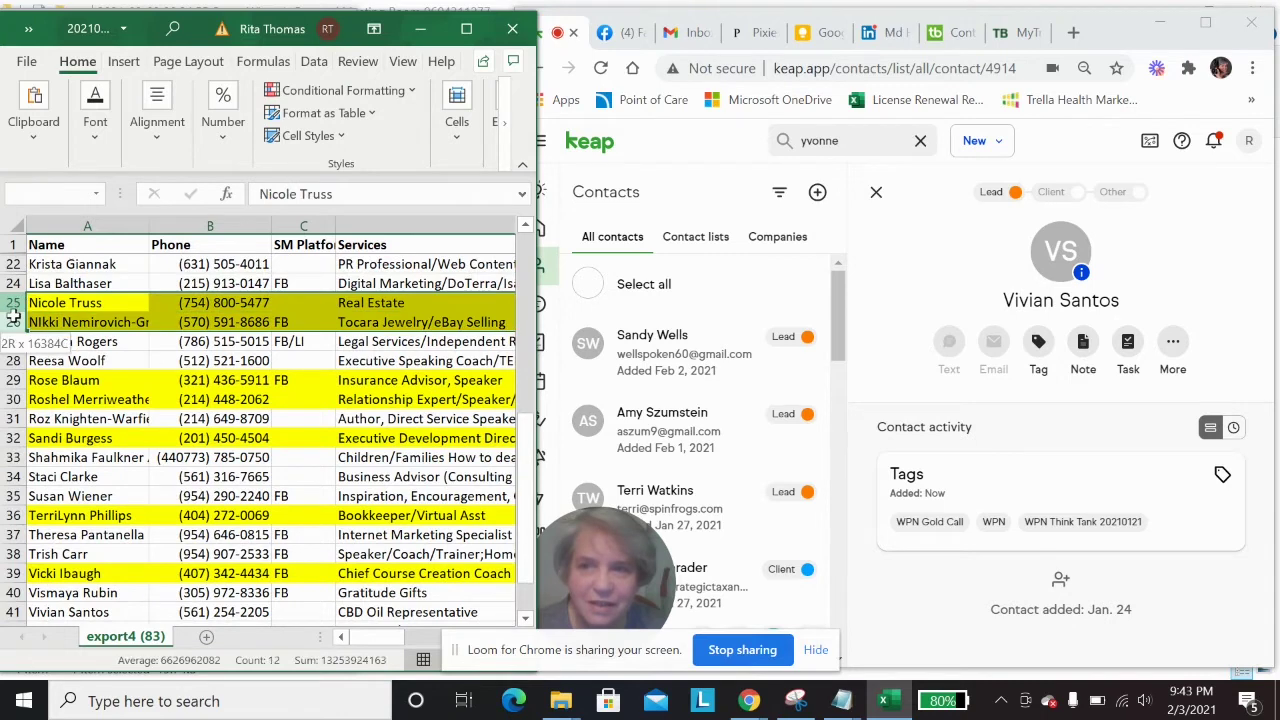
pyautogui.rightClick(70, 302)
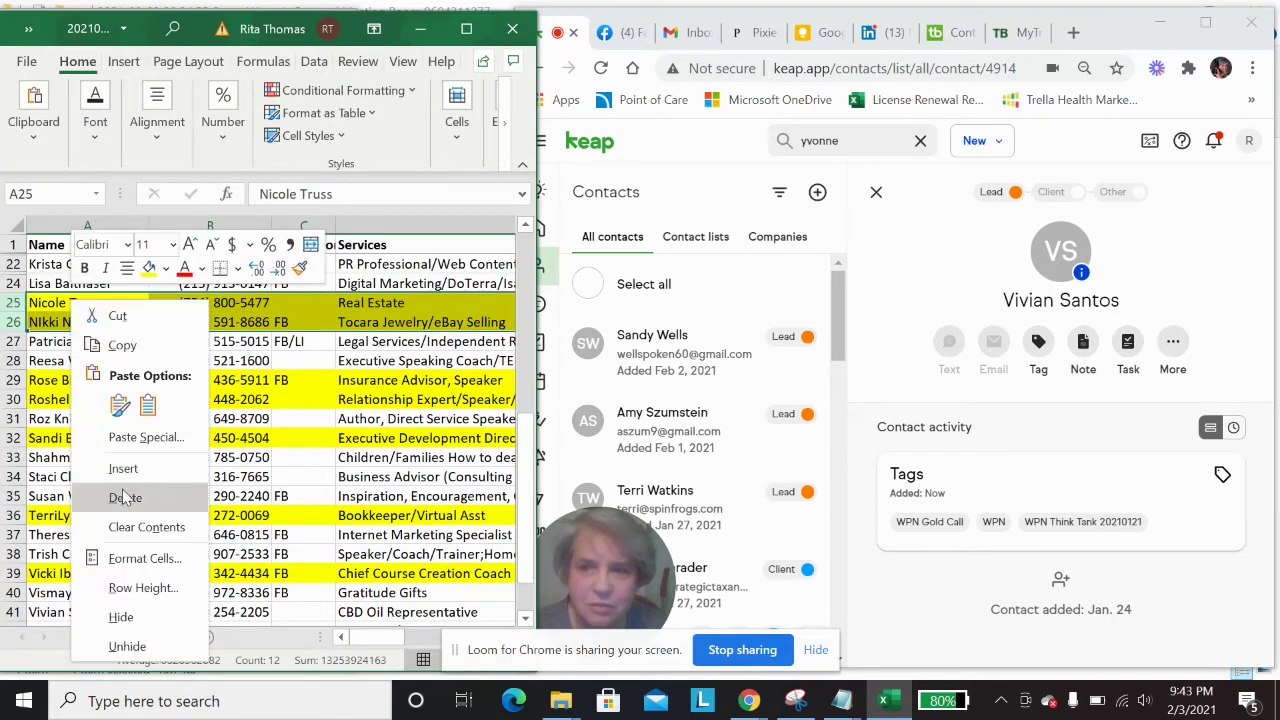
pyautogui.click(120, 617)
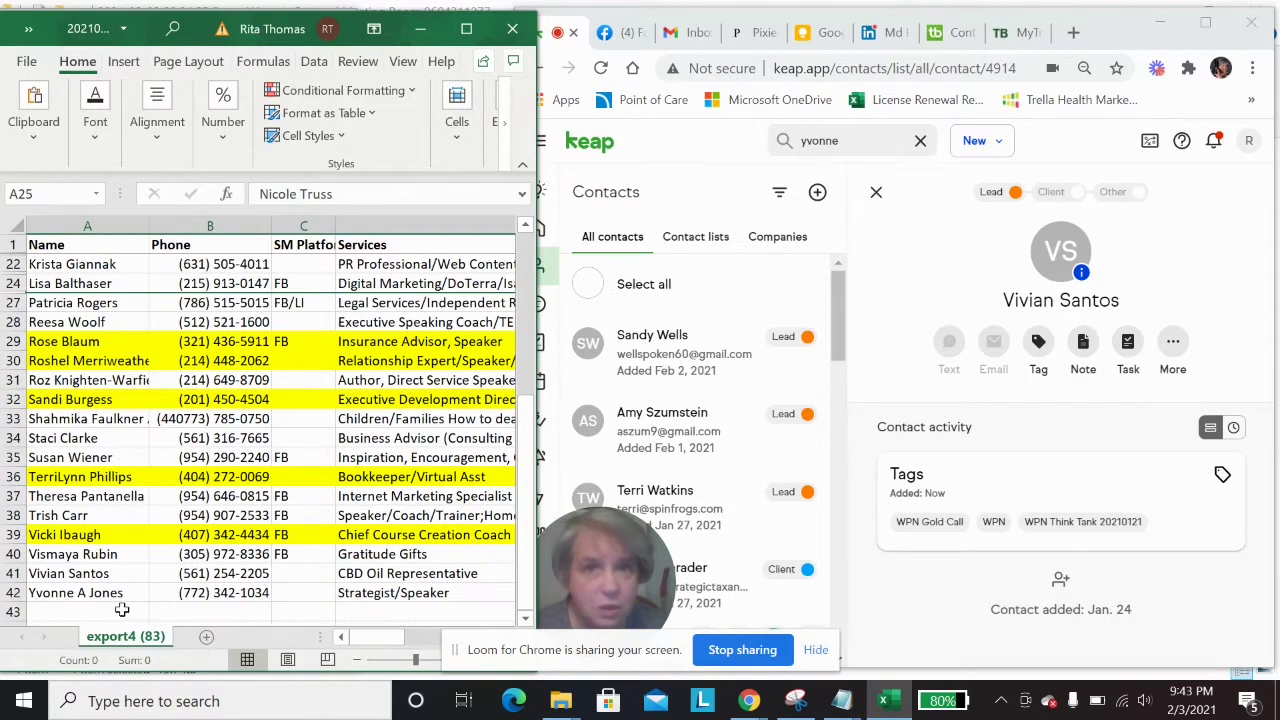
# - Hide the highlighted rows 29 and 30 together, as well as highlighted row 32
pyautogui.moveTo(14, 341); pyautogui.dragTo(14, 360)
pyautogui.rightClick(42, 347)
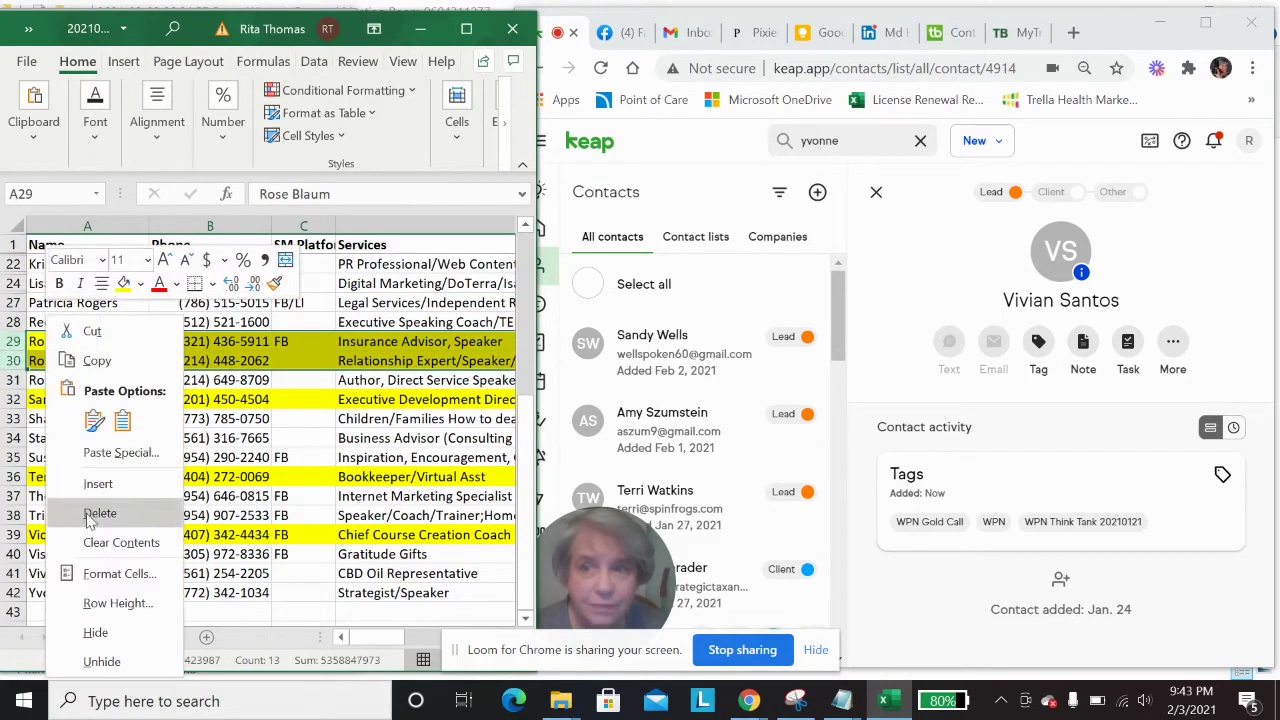
pyautogui.click(97, 630)
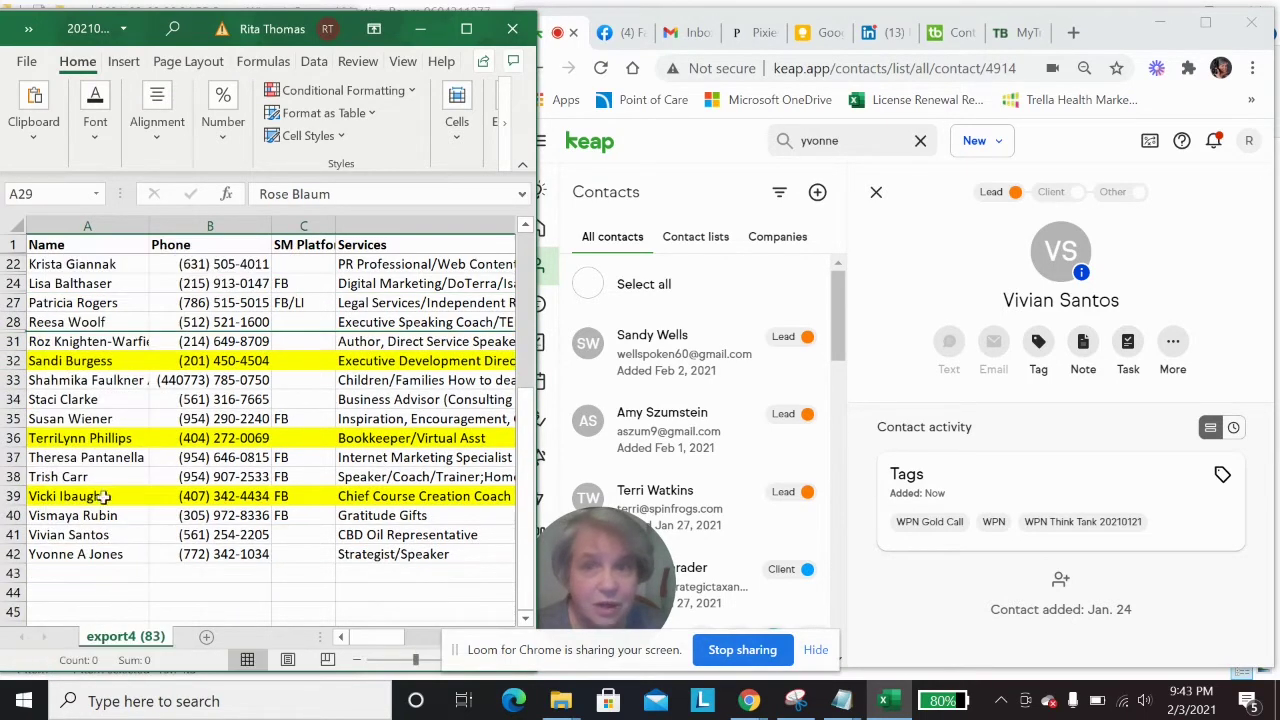
pyautogui.click(14, 361)
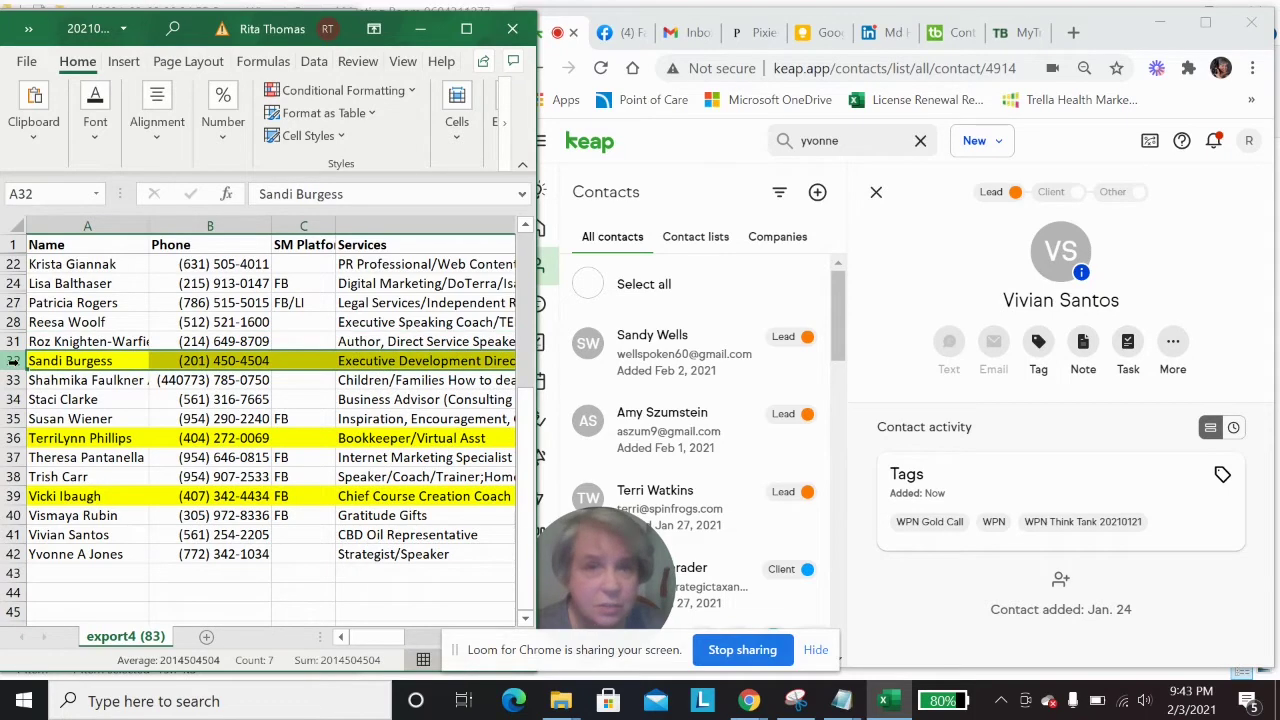
pyautogui.rightClick(14, 361)
pyautogui.click(64, 323)
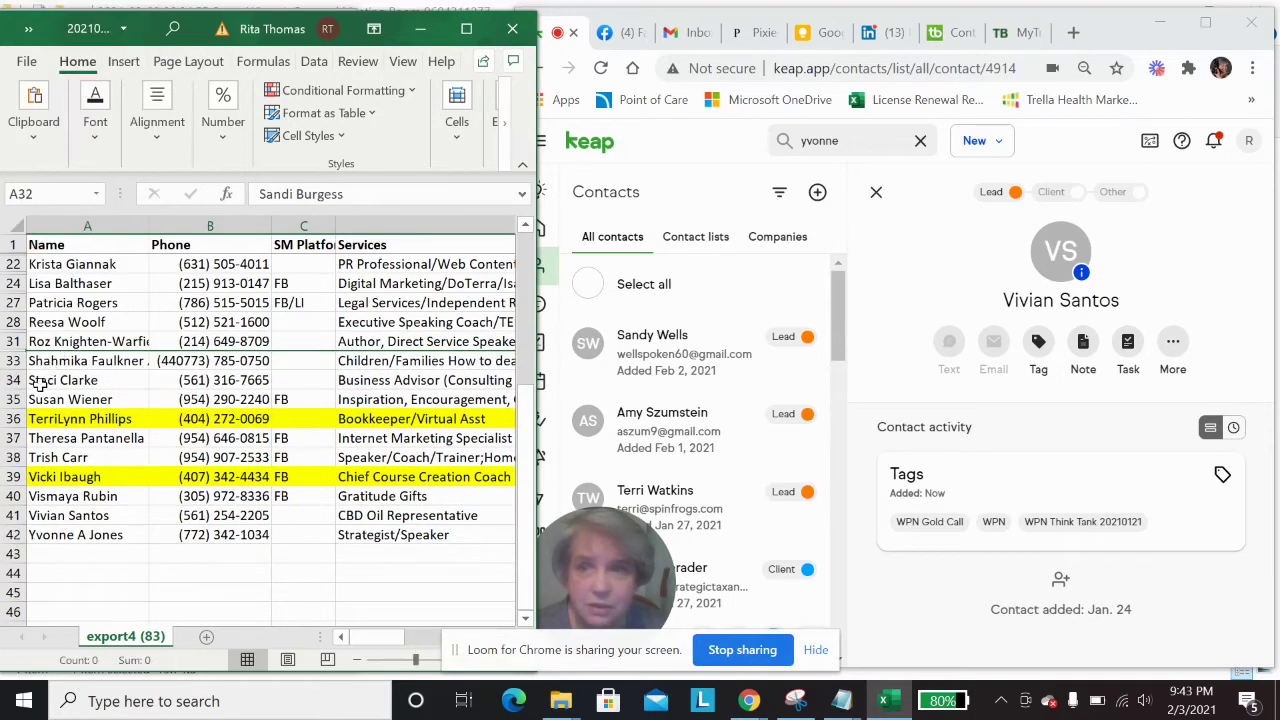
# - Hide the last highlighted attendee rows, 36 and 39
pyautogui.click(12, 418)
pyautogui.rightClick(12, 418)
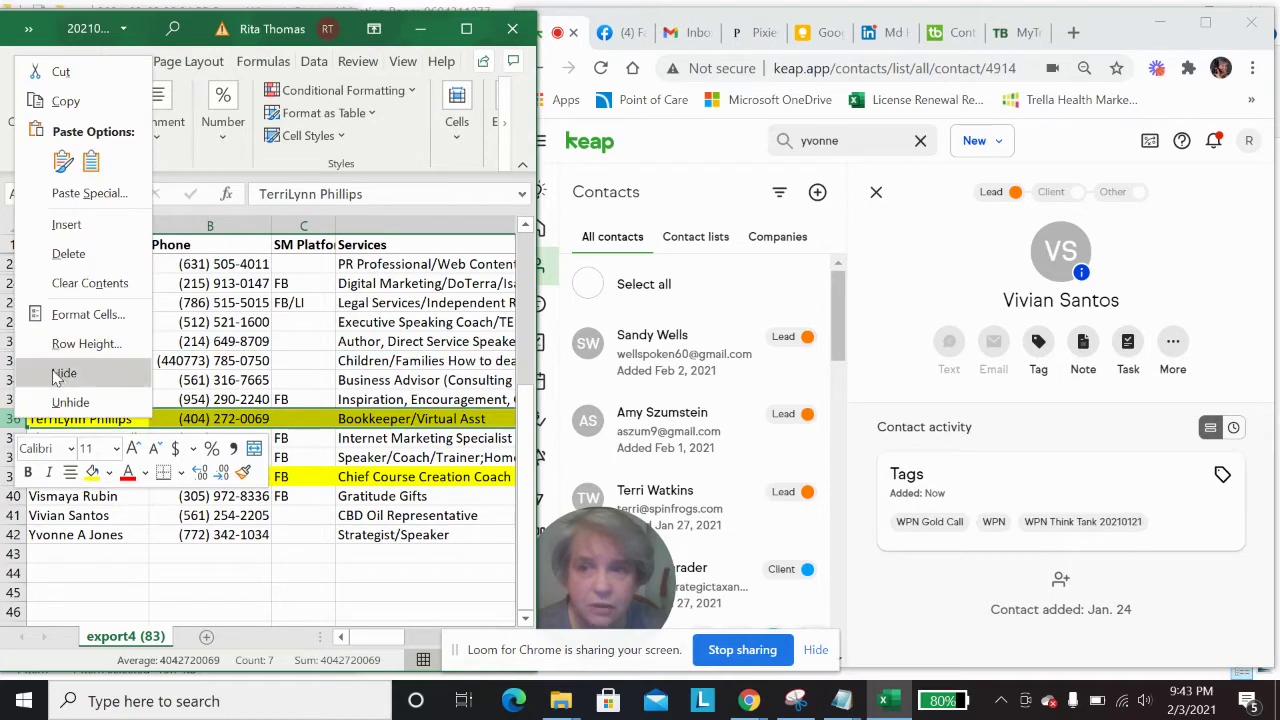
pyautogui.click(64, 373)
pyautogui.click(14, 457)
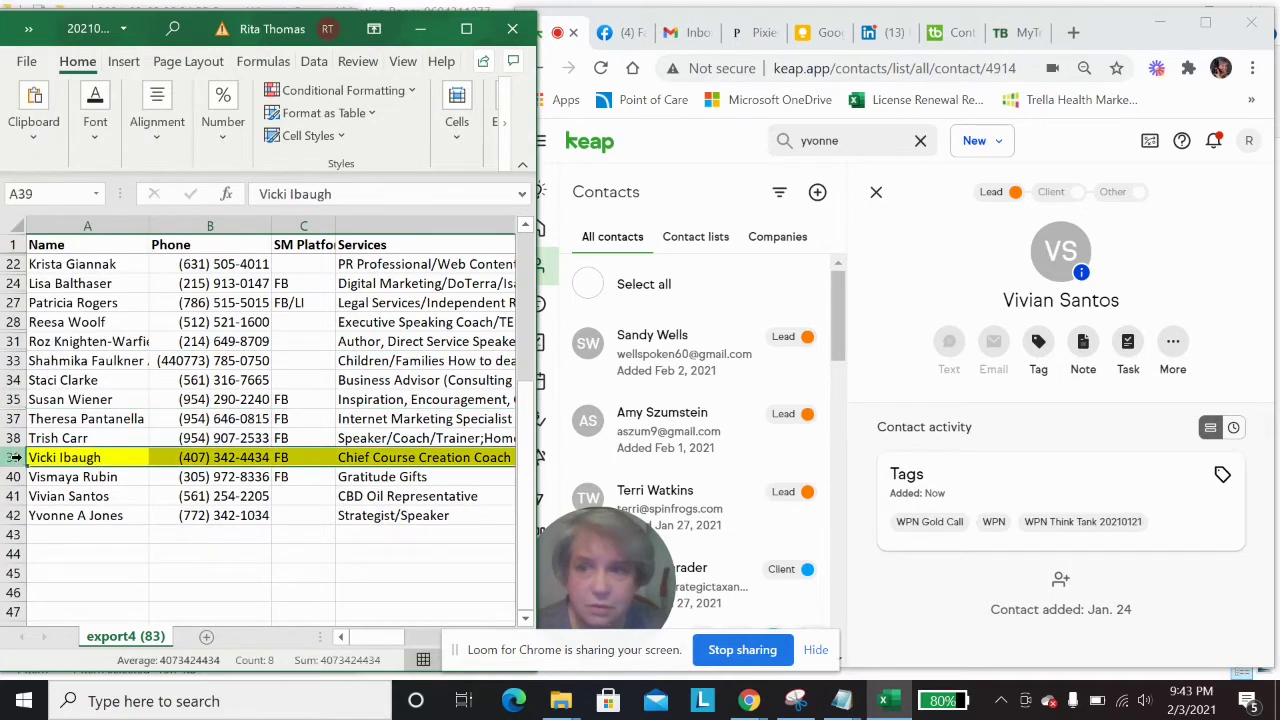
pyautogui.rightClick(14, 457)
pyautogui.click(66, 415)
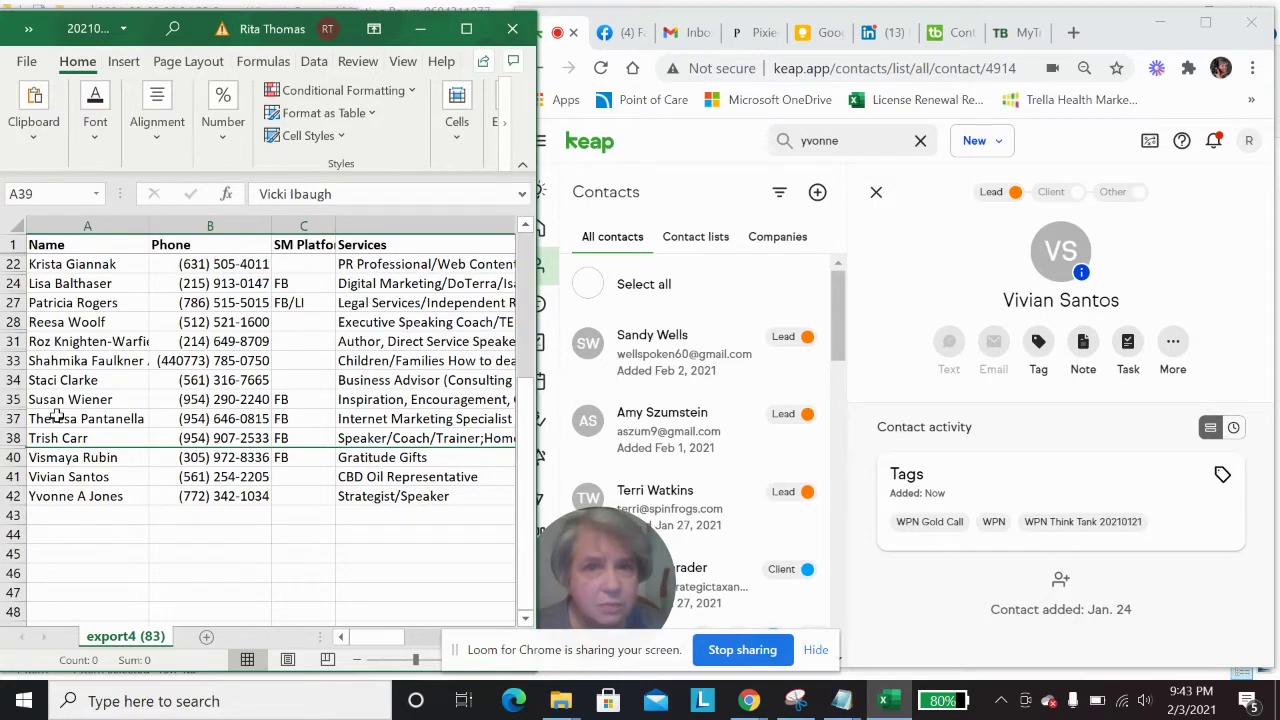
# - Widen the spreadsheet window and review the unhighlighted attendees' columns from Name through State
pyautogui.scroll(6, 120, 367)
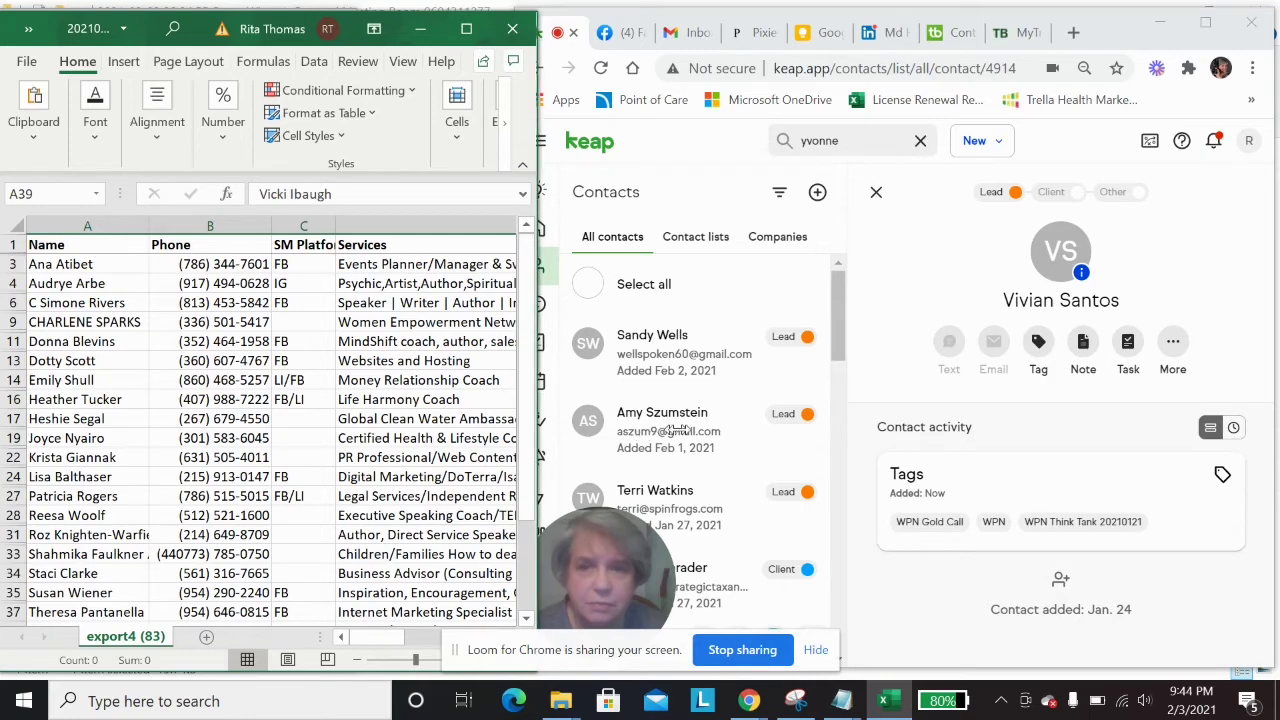
pyautogui.moveTo(675, 430); pyautogui.dragTo(1192, 355)
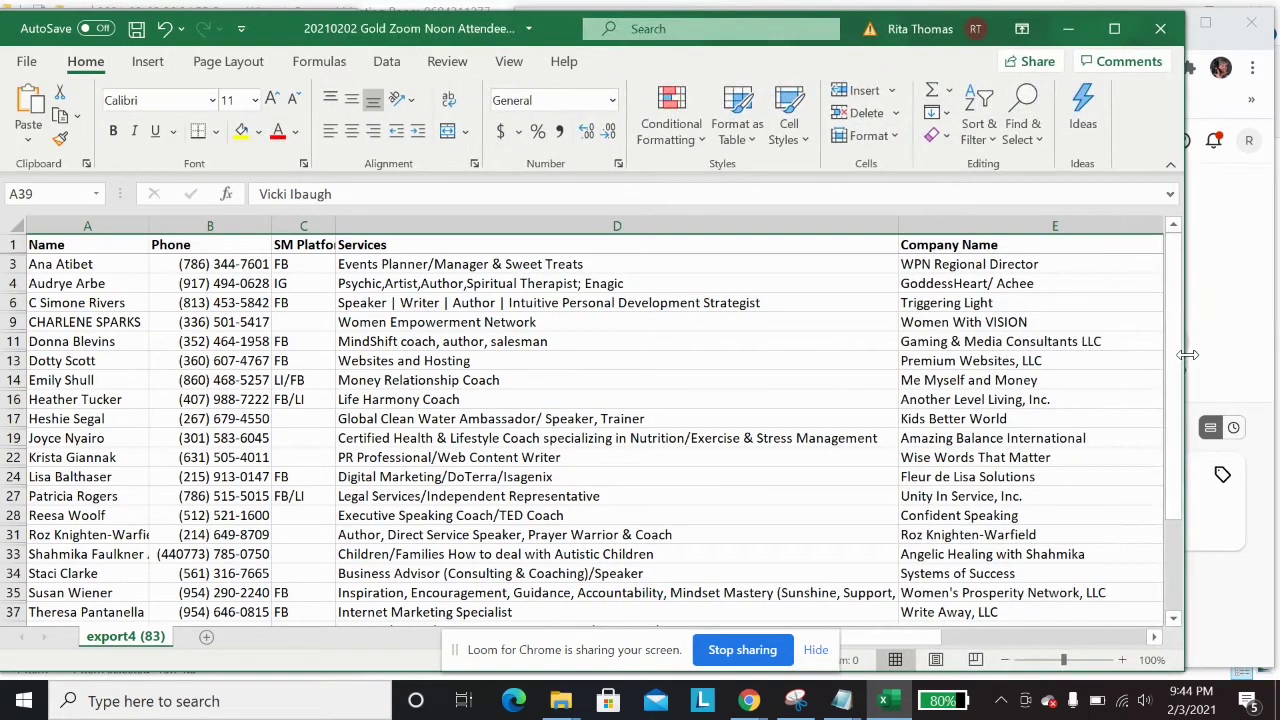
pyautogui.click(1154, 637)
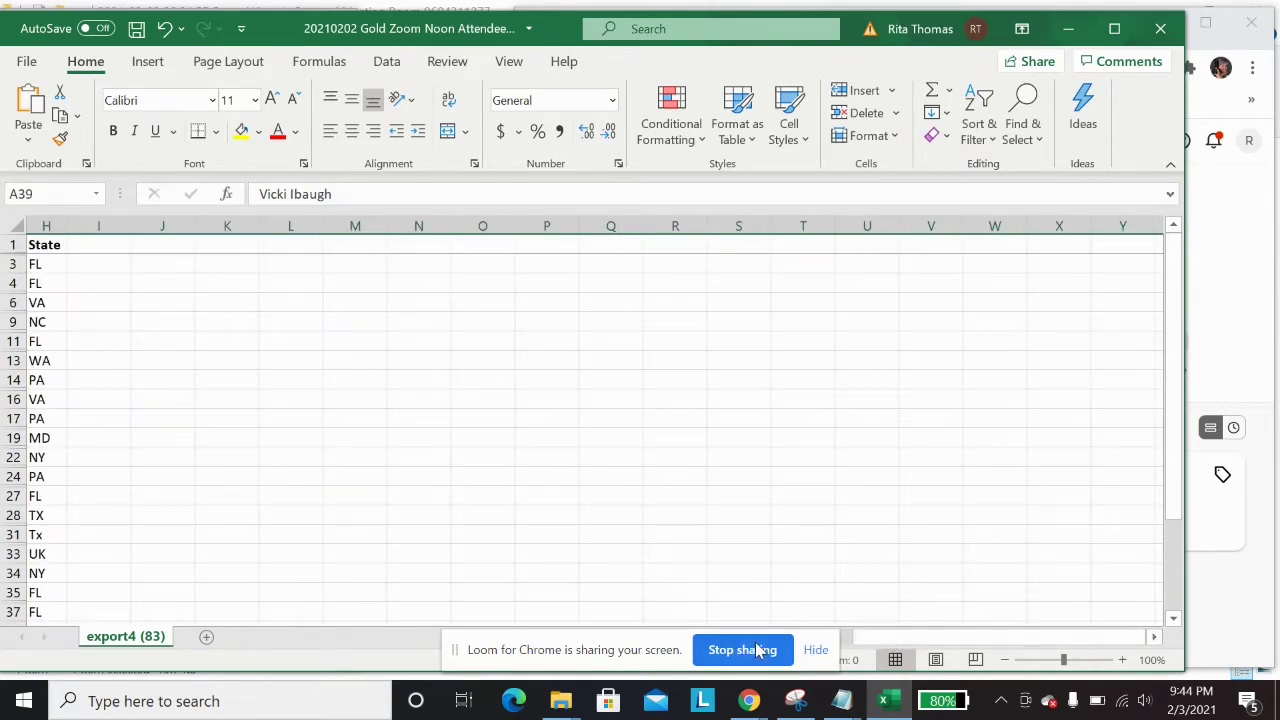
pyautogui.moveTo(967, 637); pyautogui.dragTo(925, 638)
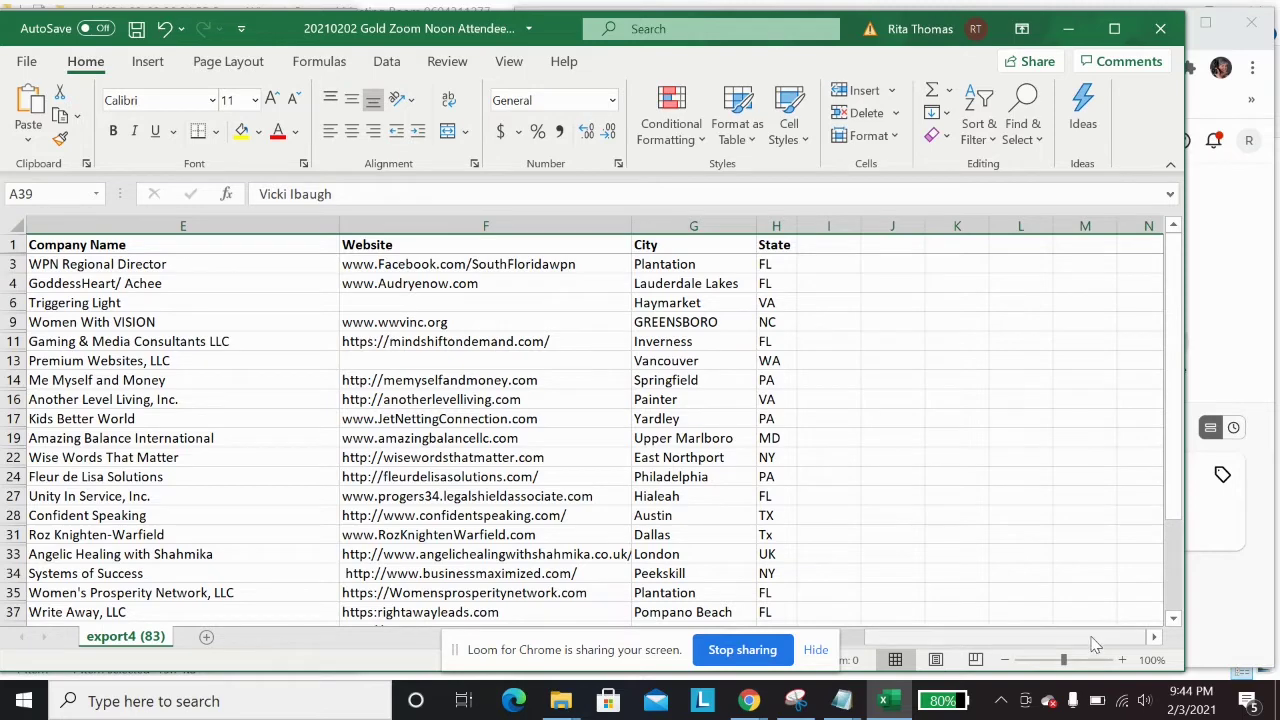
pyautogui.moveTo(1095, 640); pyautogui.dragTo(919, 649)
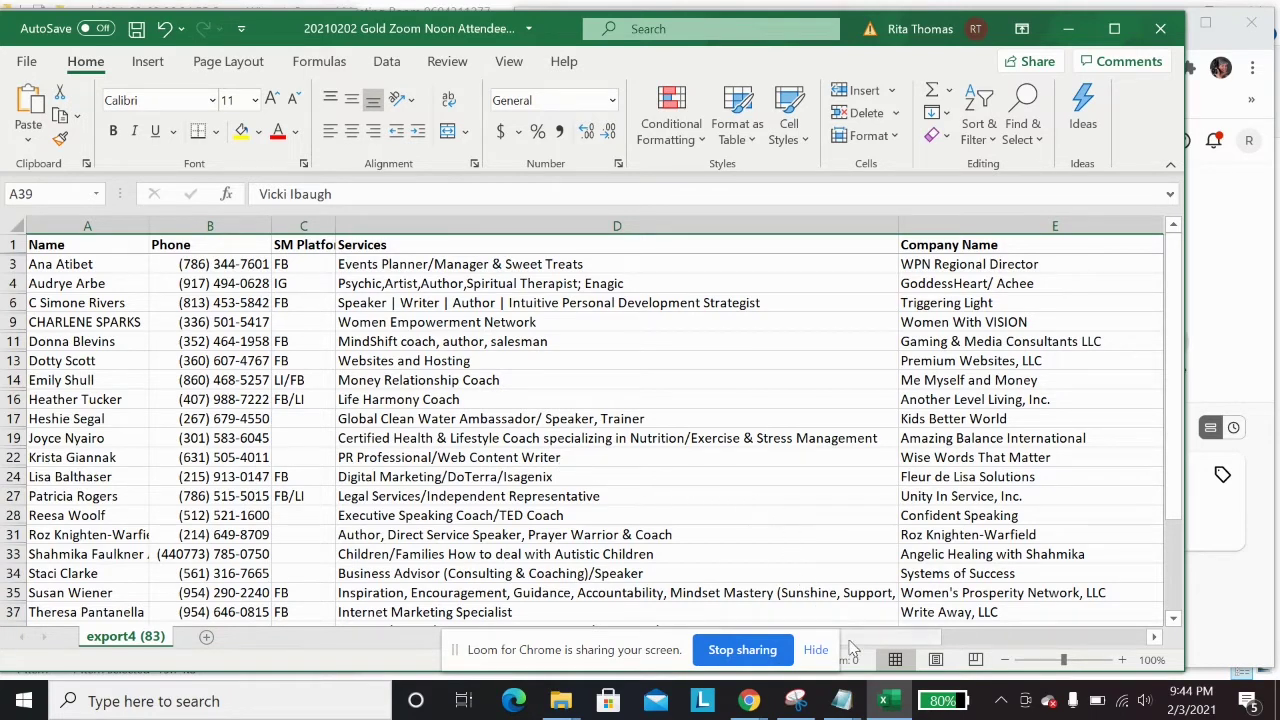
# - Open the recent Keap-csv-upload-template file and save it as CSV in Downloads, replacing the existing file
pyautogui.rightClick(884, 703)
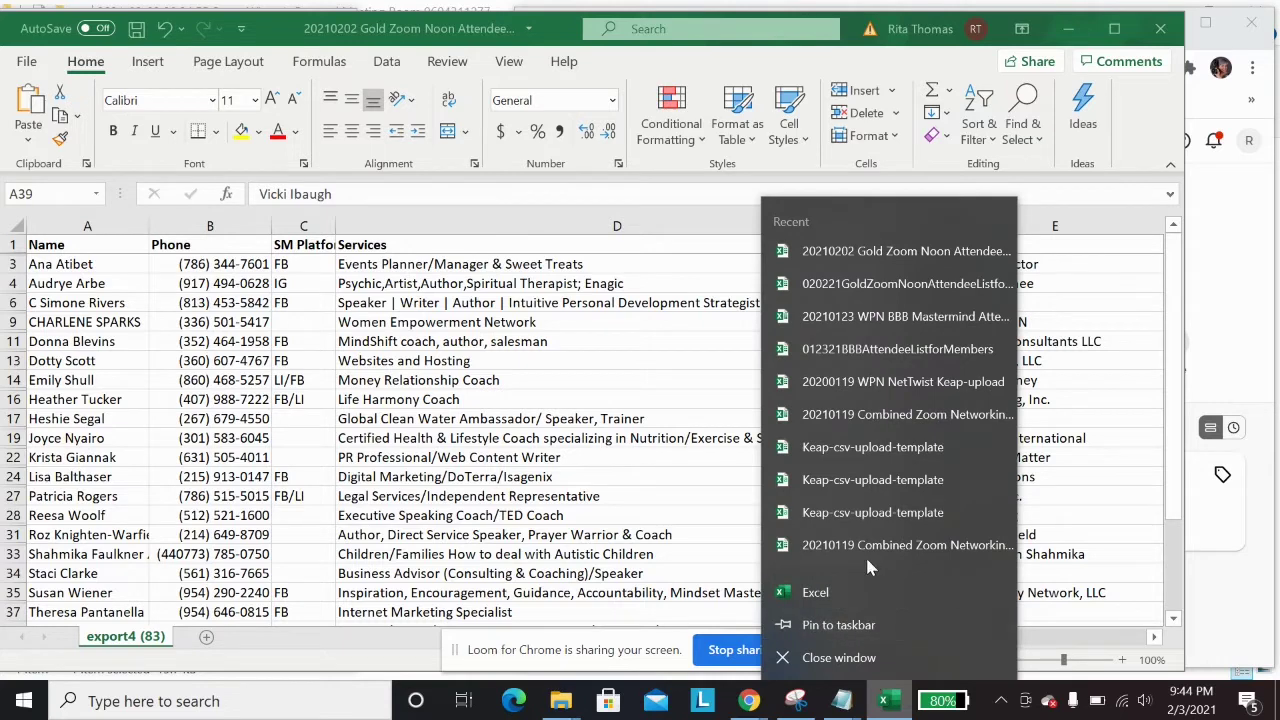
pyautogui.click(862, 514)
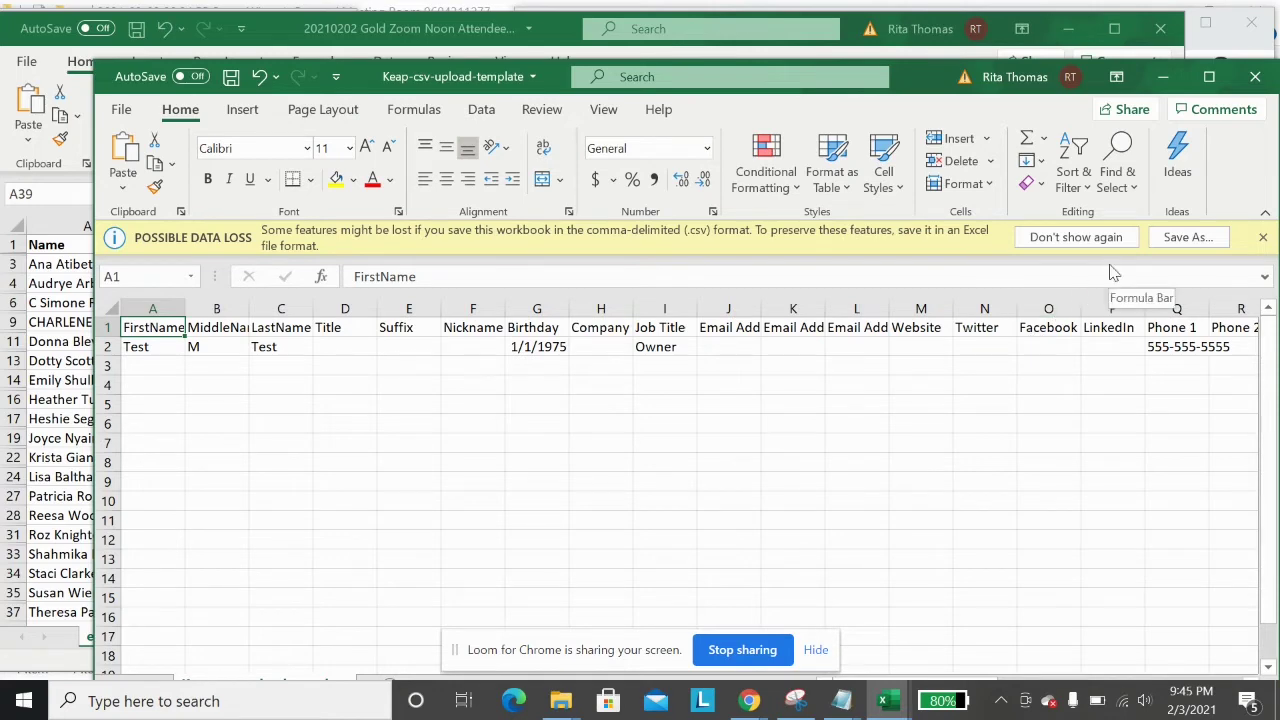
pyautogui.click(1180, 240)
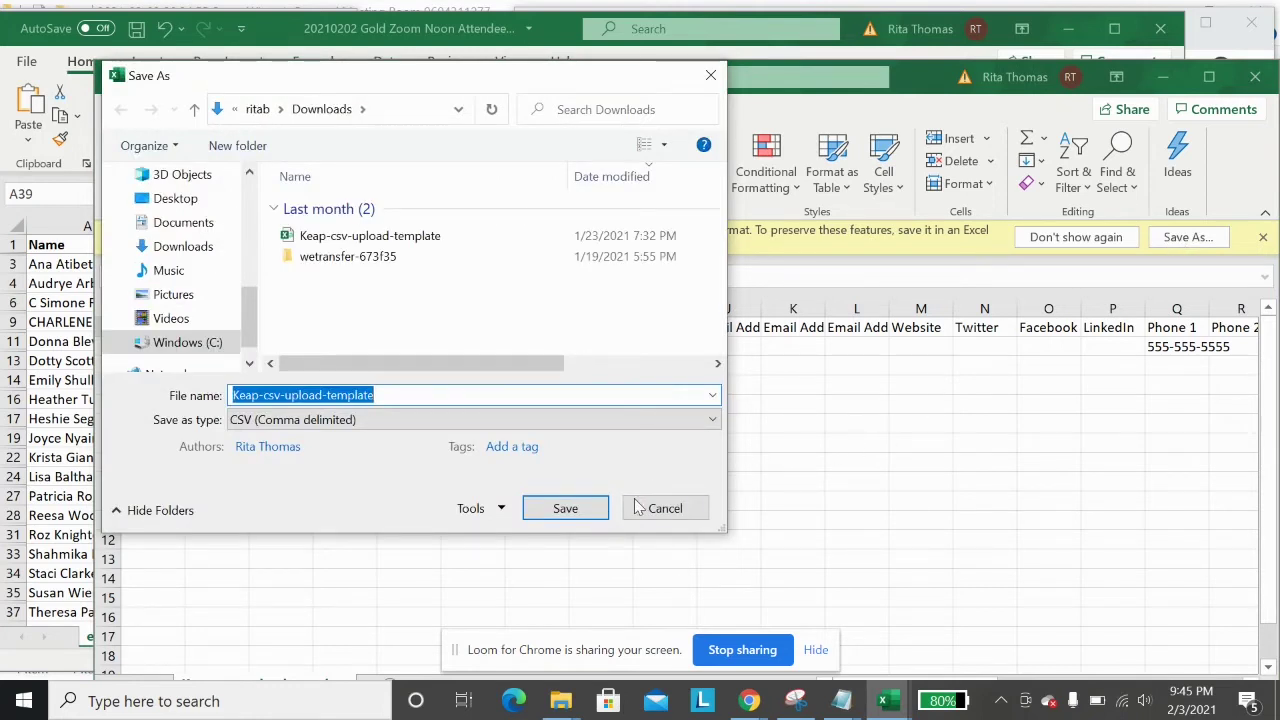
pyautogui.click(603, 515)
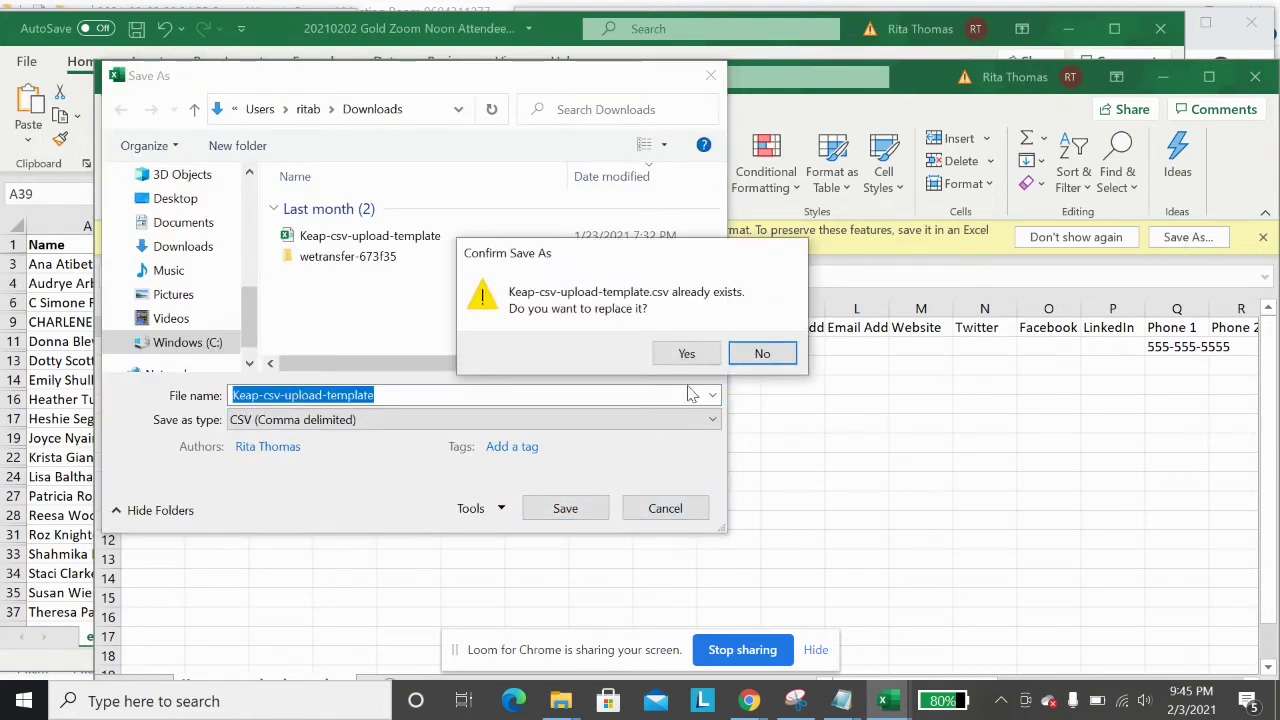
pyautogui.click(705, 352)
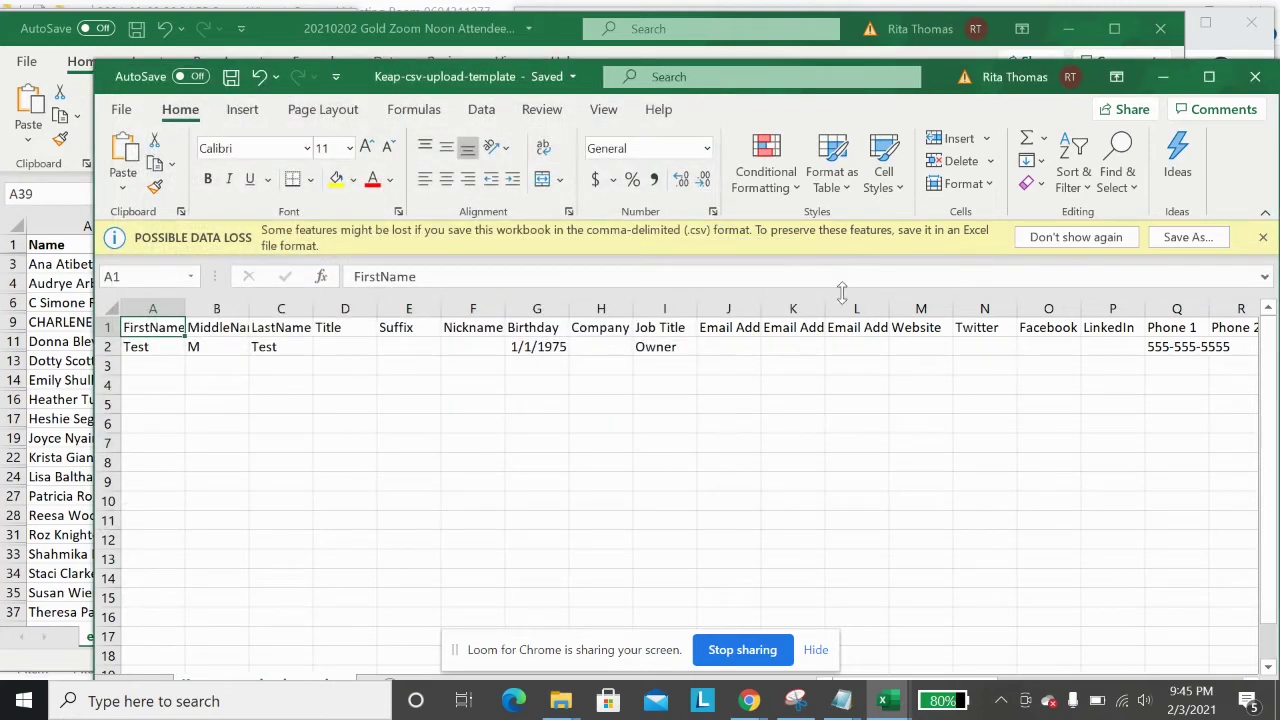
# - Save a comma-delimited CSV copy of the template in Downloads as Keap-csv-upload-template1
pyautogui.click(1157, 243)
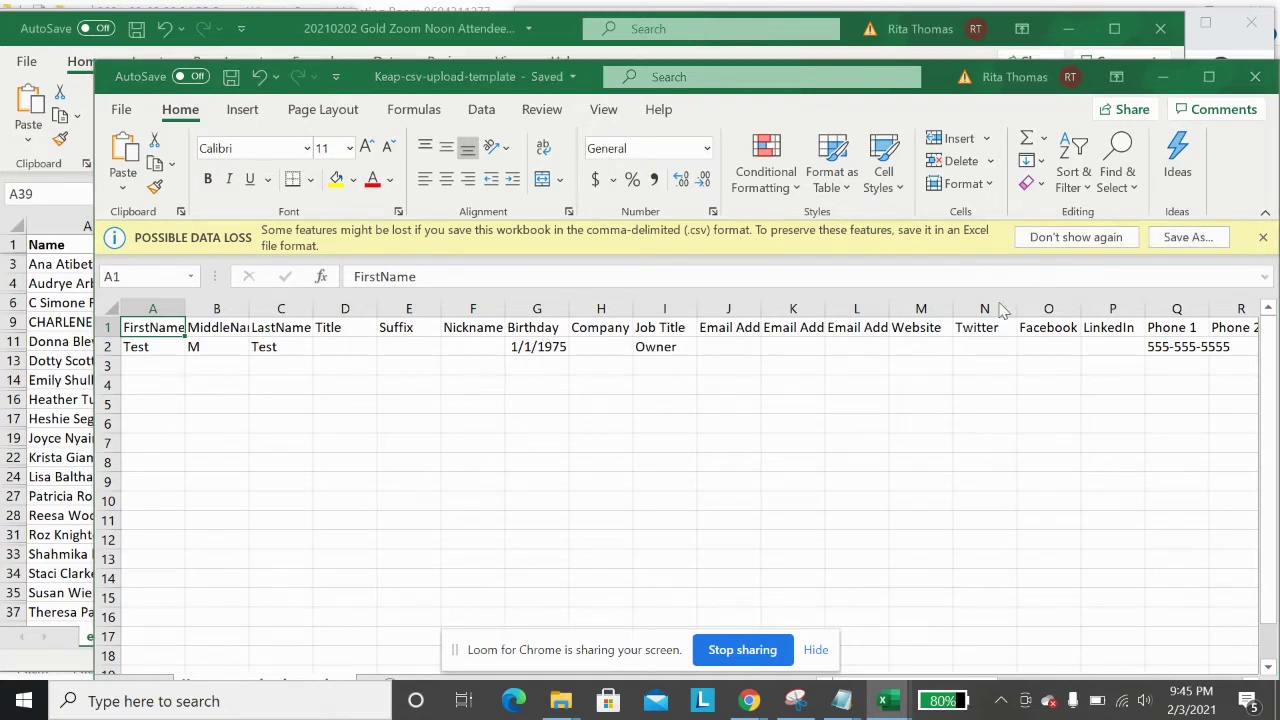
pyautogui.click(647, 388)
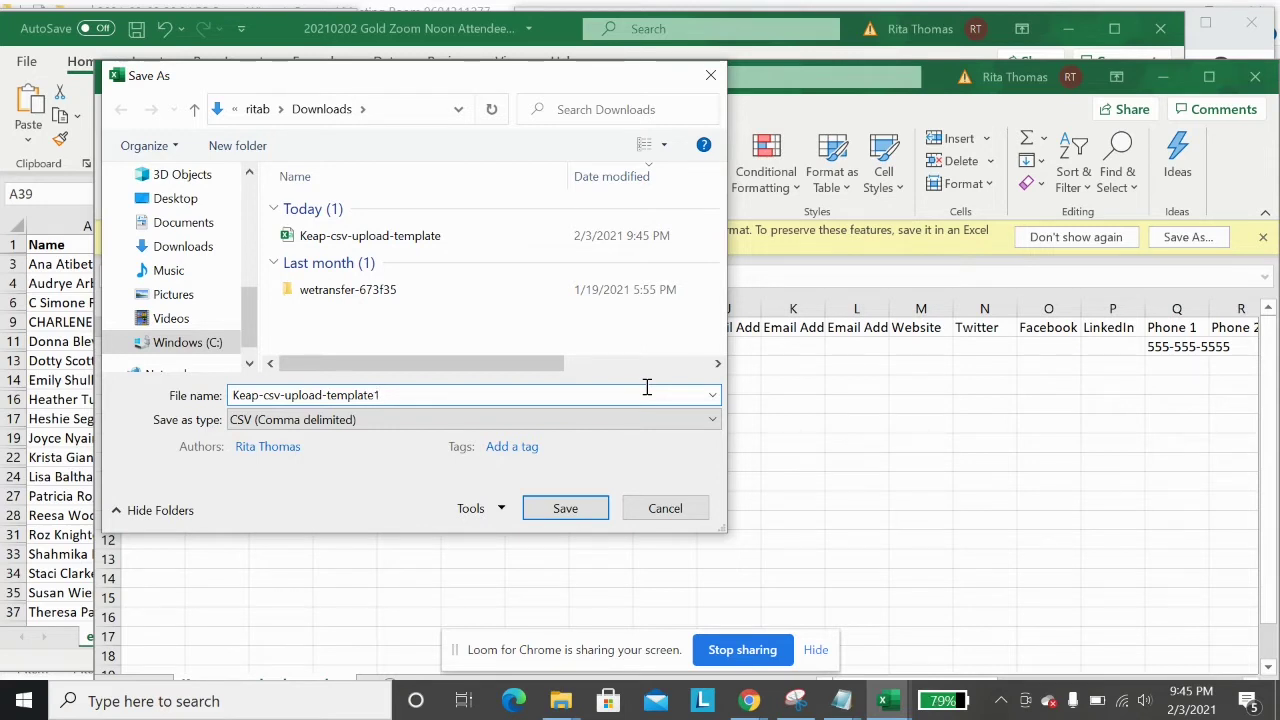
pyautogui.click(567, 509)
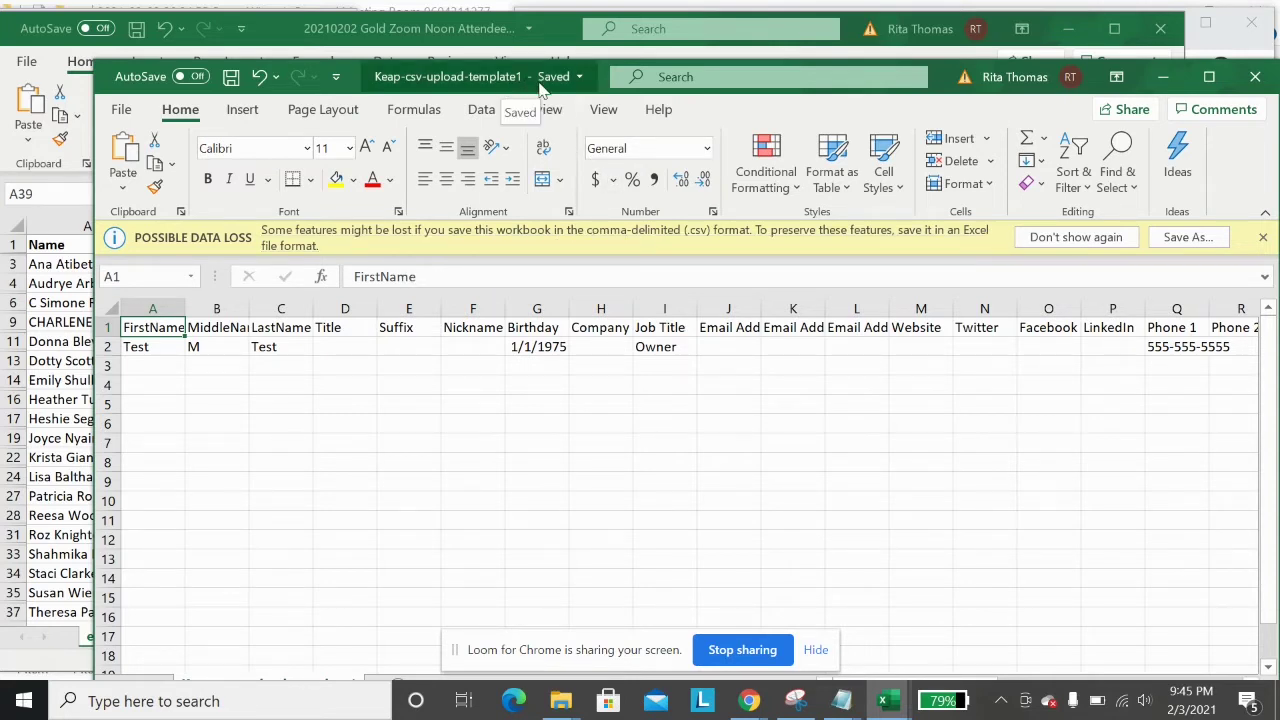
# - Save Keap-csv-upload-template1 in Downloads in the Excel Workbook (*.xlsx) format
pyautogui.click(578, 80)
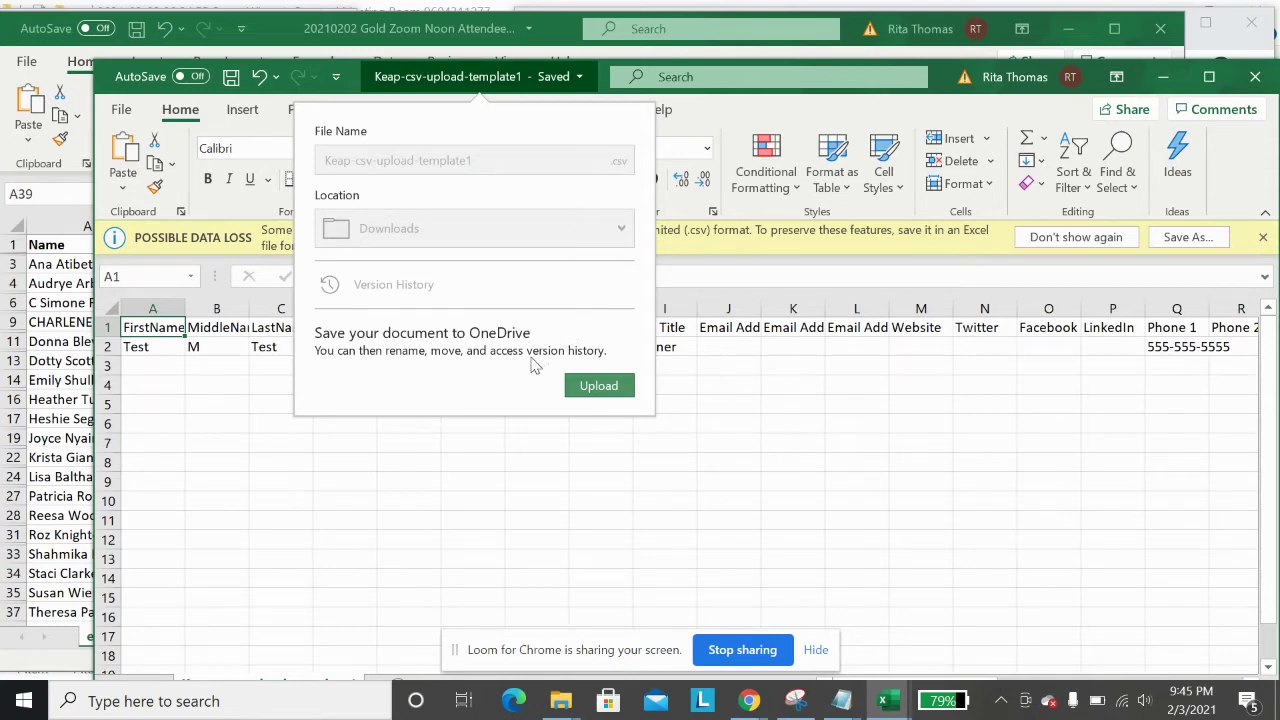
pyautogui.click(520, 418)
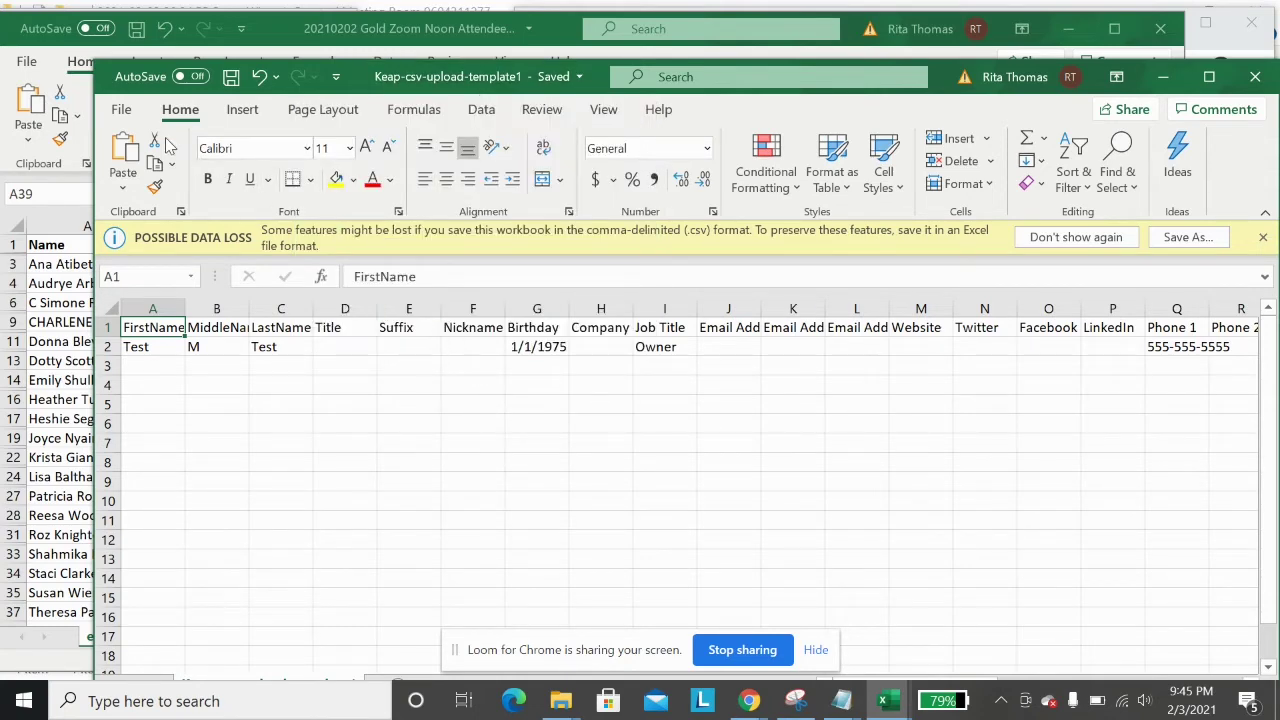
pyautogui.click(120, 109)
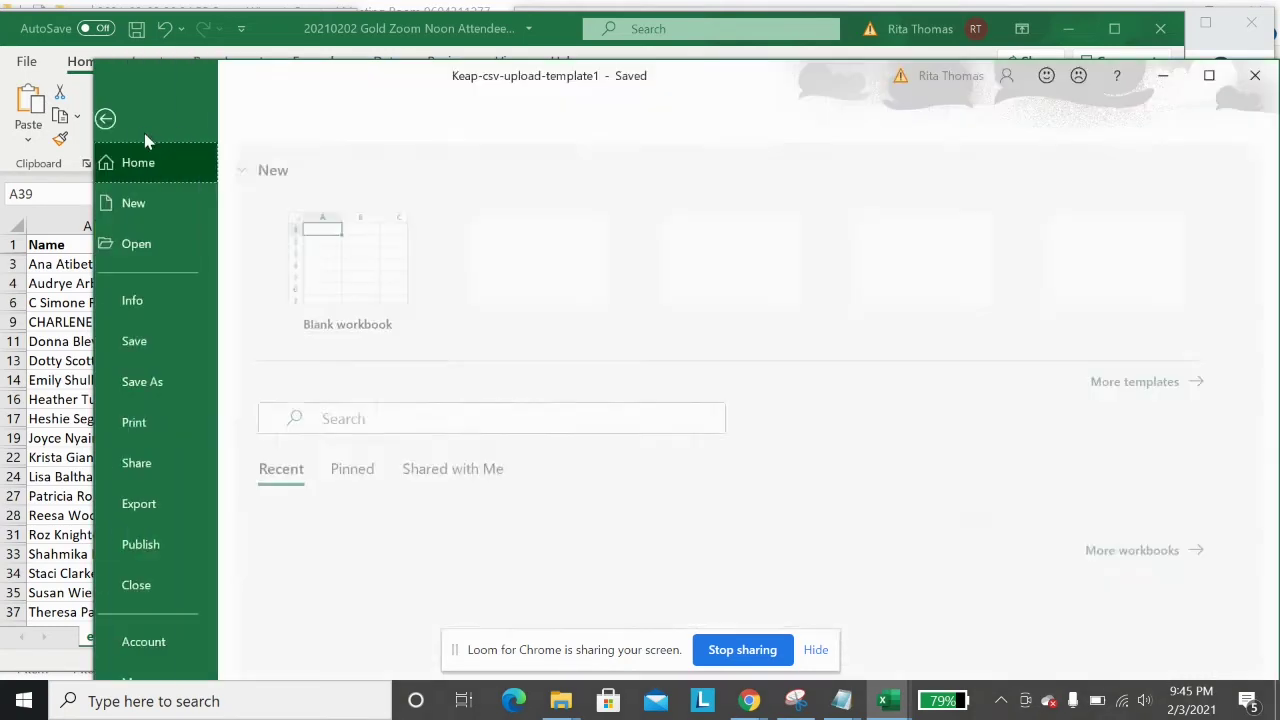
pyautogui.click(156, 380)
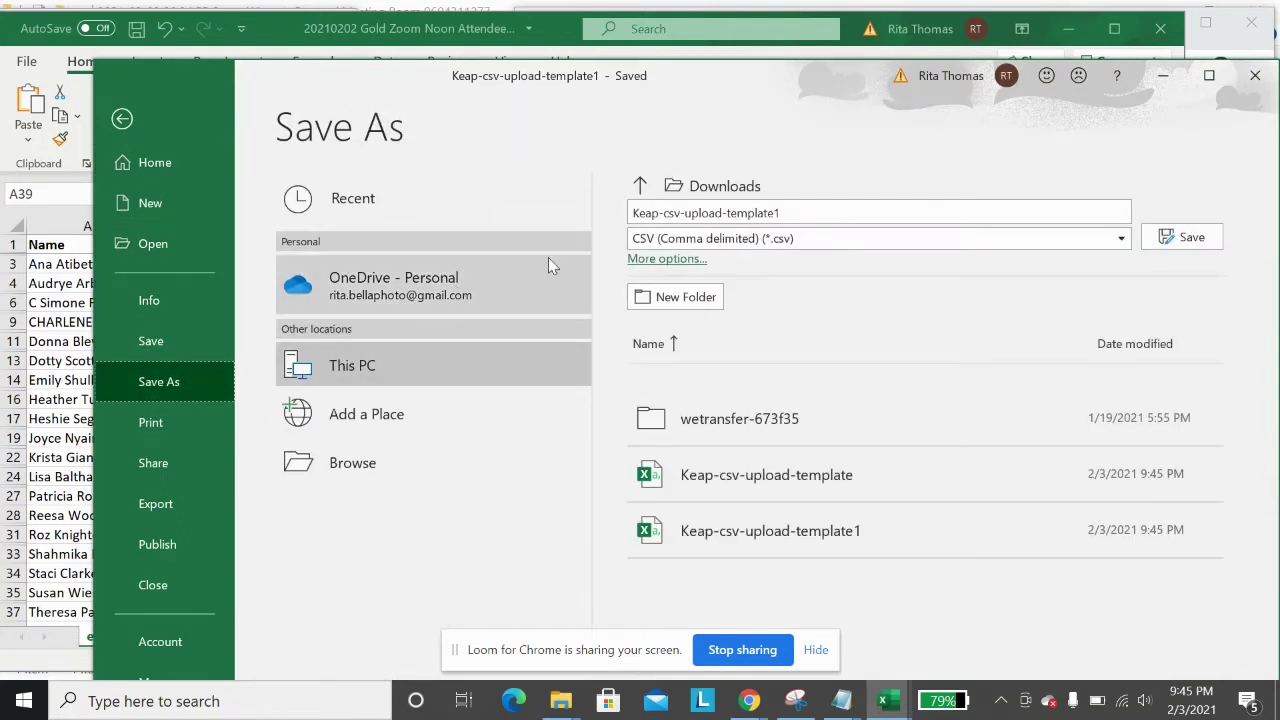
pyautogui.click(663, 240)
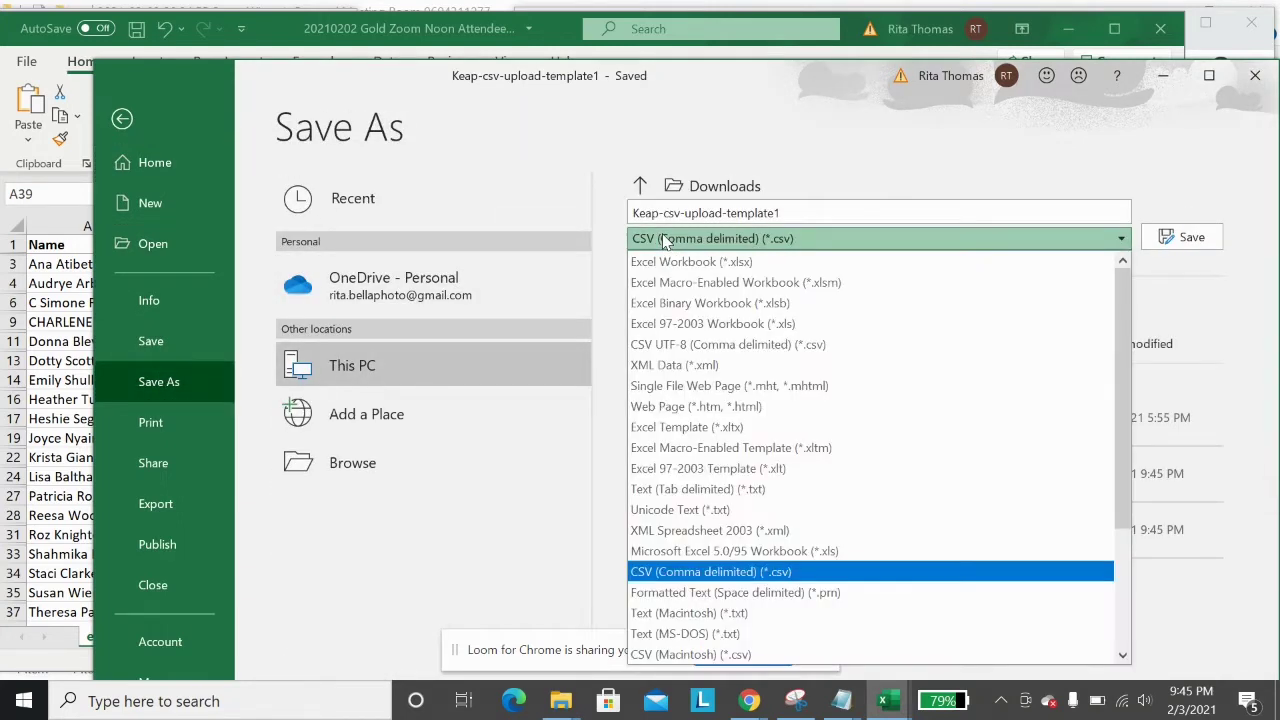
pyautogui.click(666, 261)
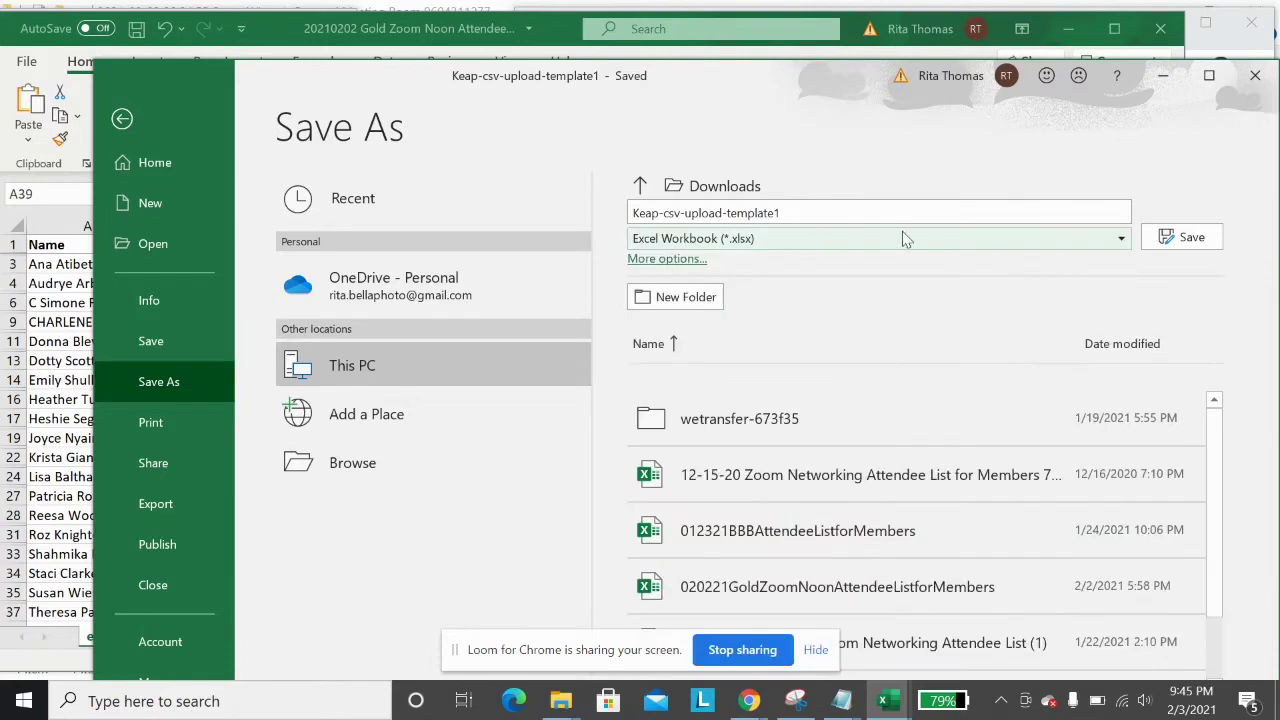
pyautogui.click(1184, 238)
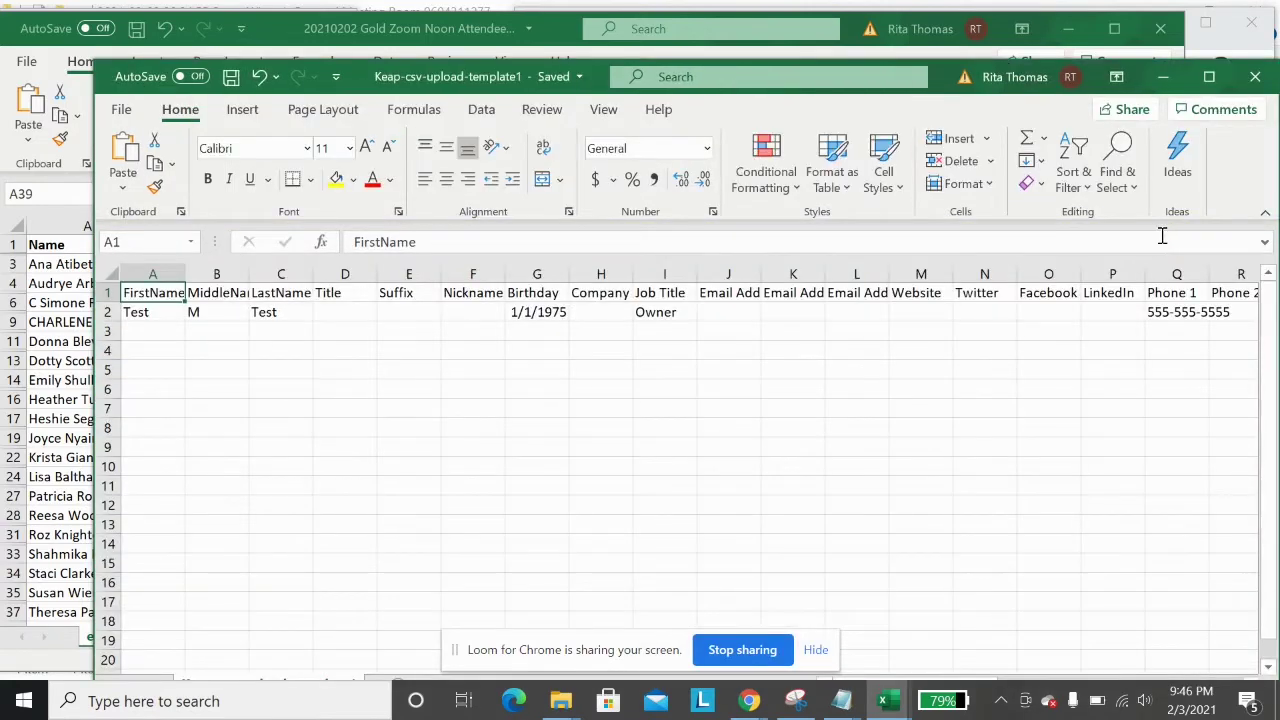
# - Examine the sample row's Birthday and Job Title entries in the upload template
pyautogui.click(914, 388)
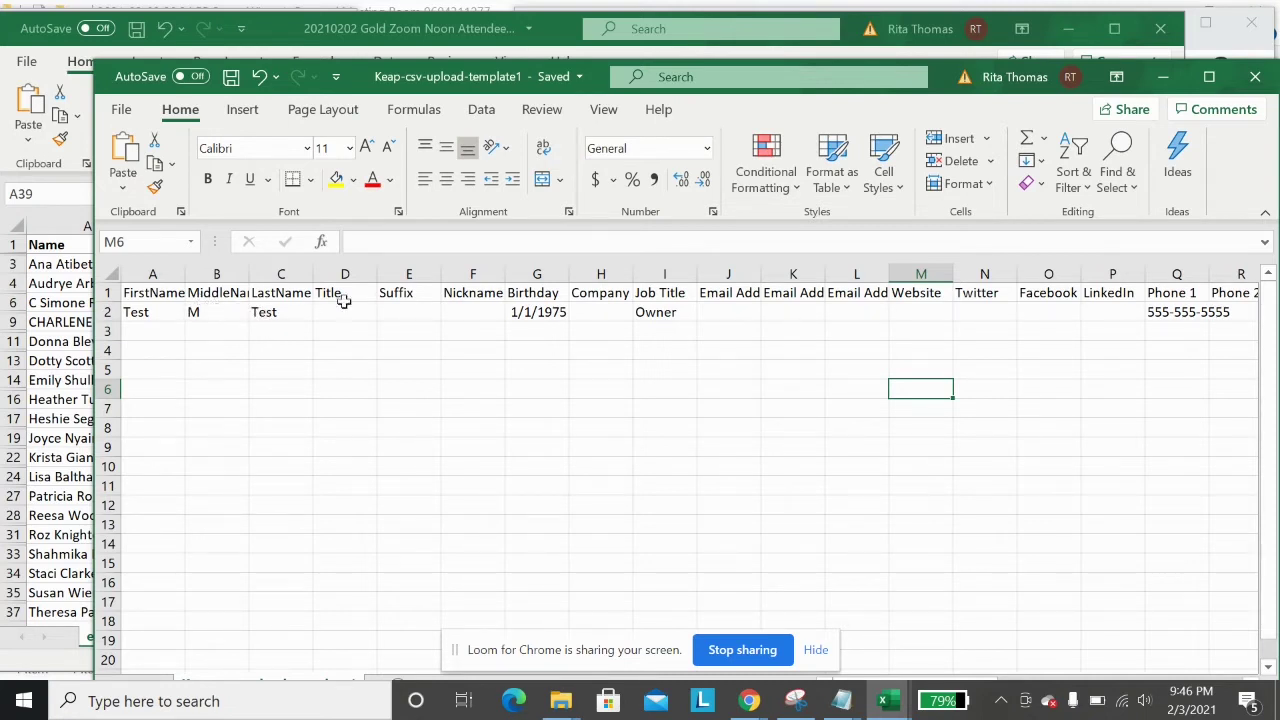
pyautogui.click(524, 312)
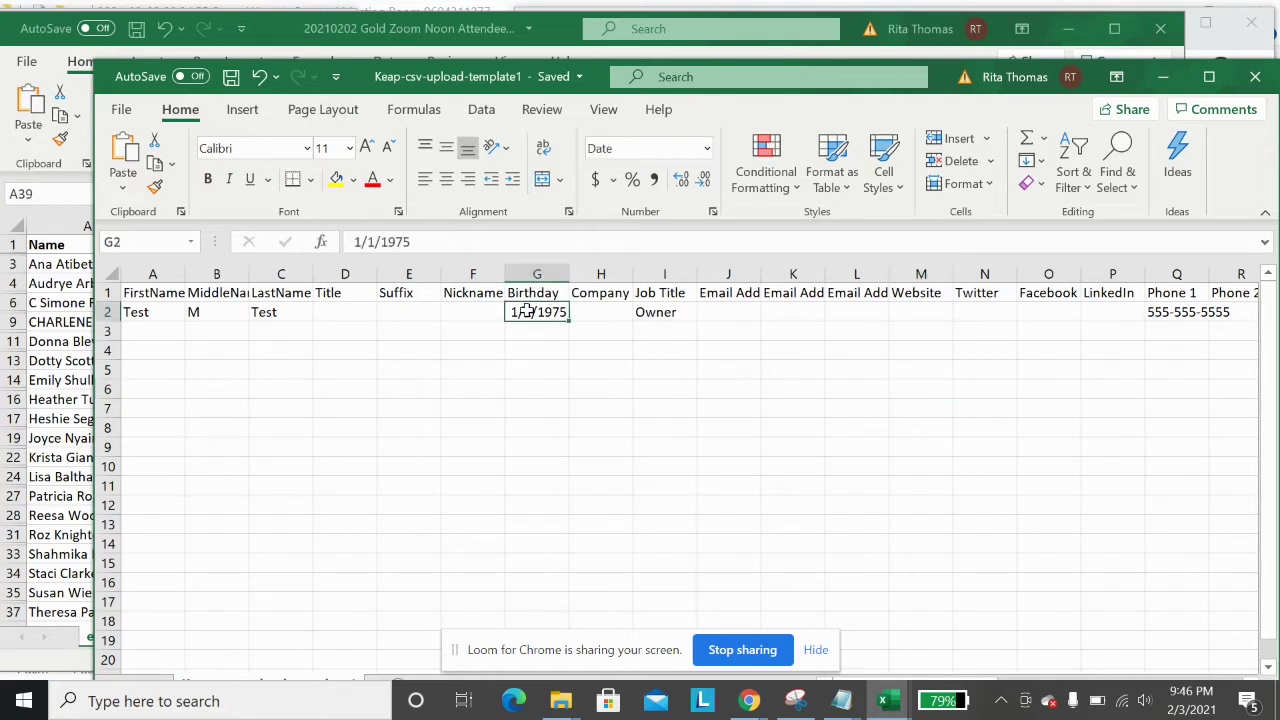
pyautogui.click(655, 311)
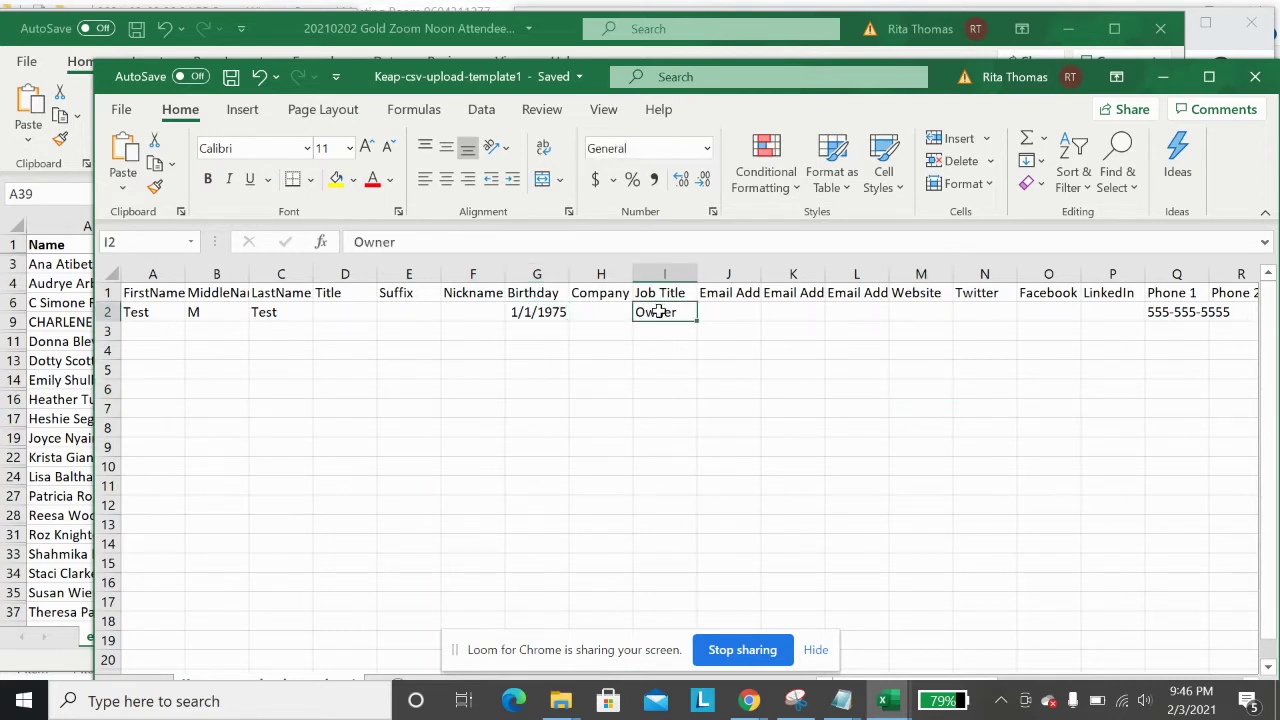
pyautogui.click(551, 424)
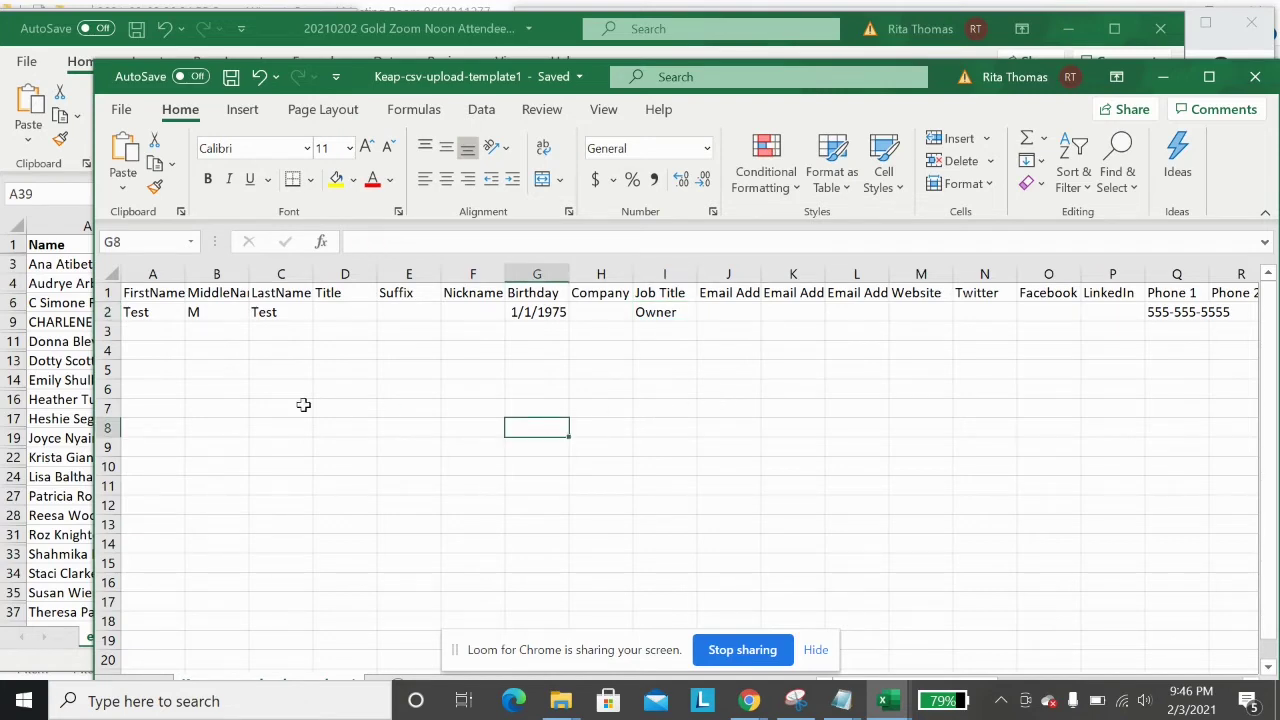
# - Switch to the Gold Zoom Noon attendee workbook and copy the contact rows from A3 through H42
pyautogui.click(82, 420)
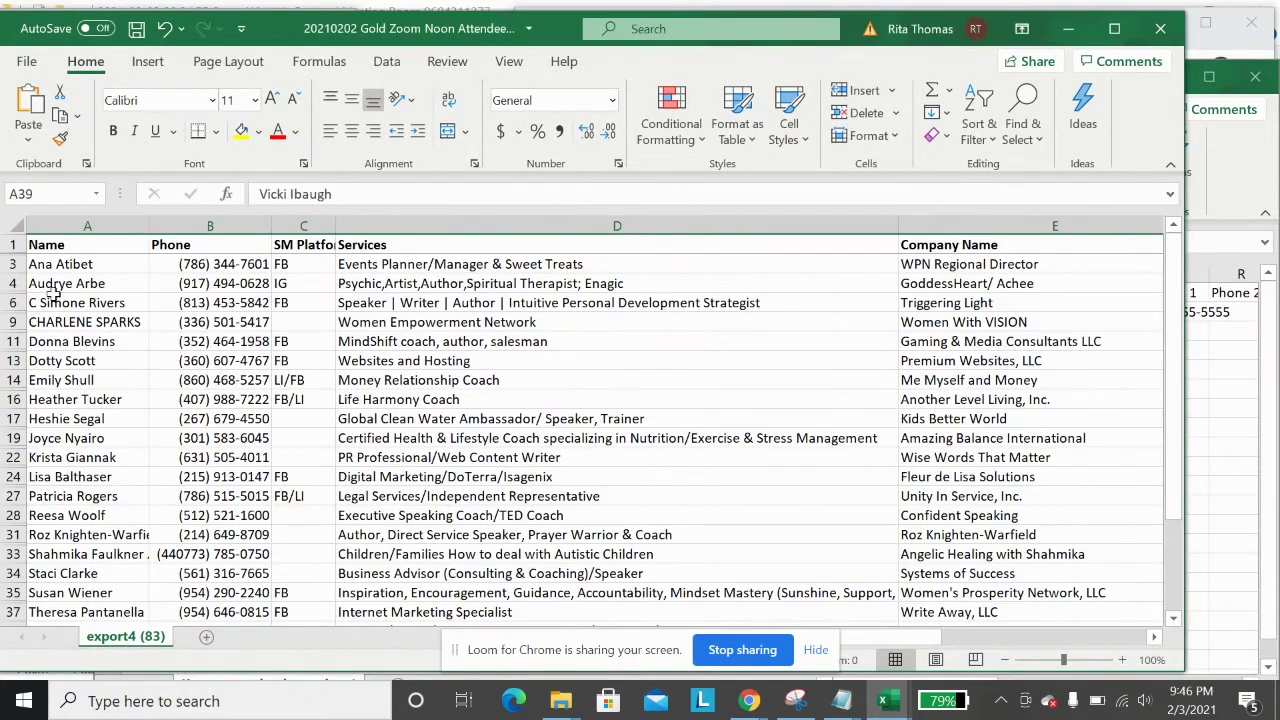
pyautogui.moveTo(55, 264); pyautogui.dragTo(778, 553)
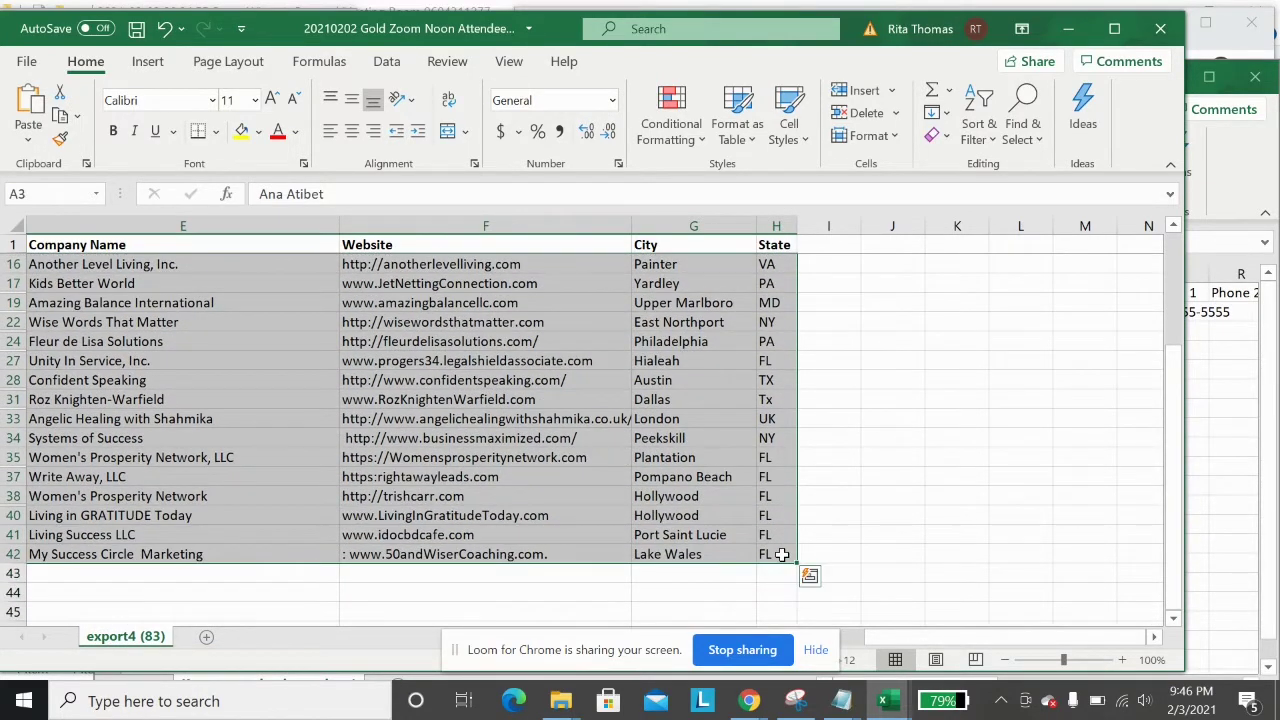
pyautogui.rightClick(592, 406)
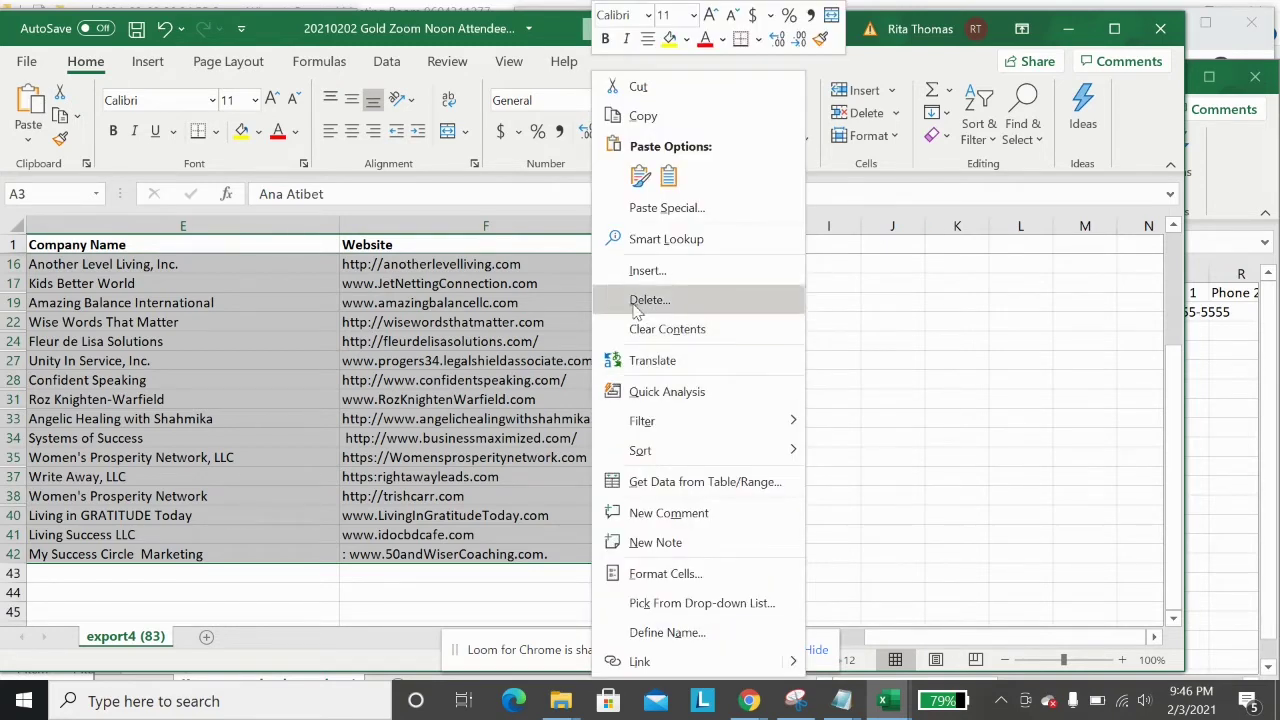
pyautogui.click(643, 118)
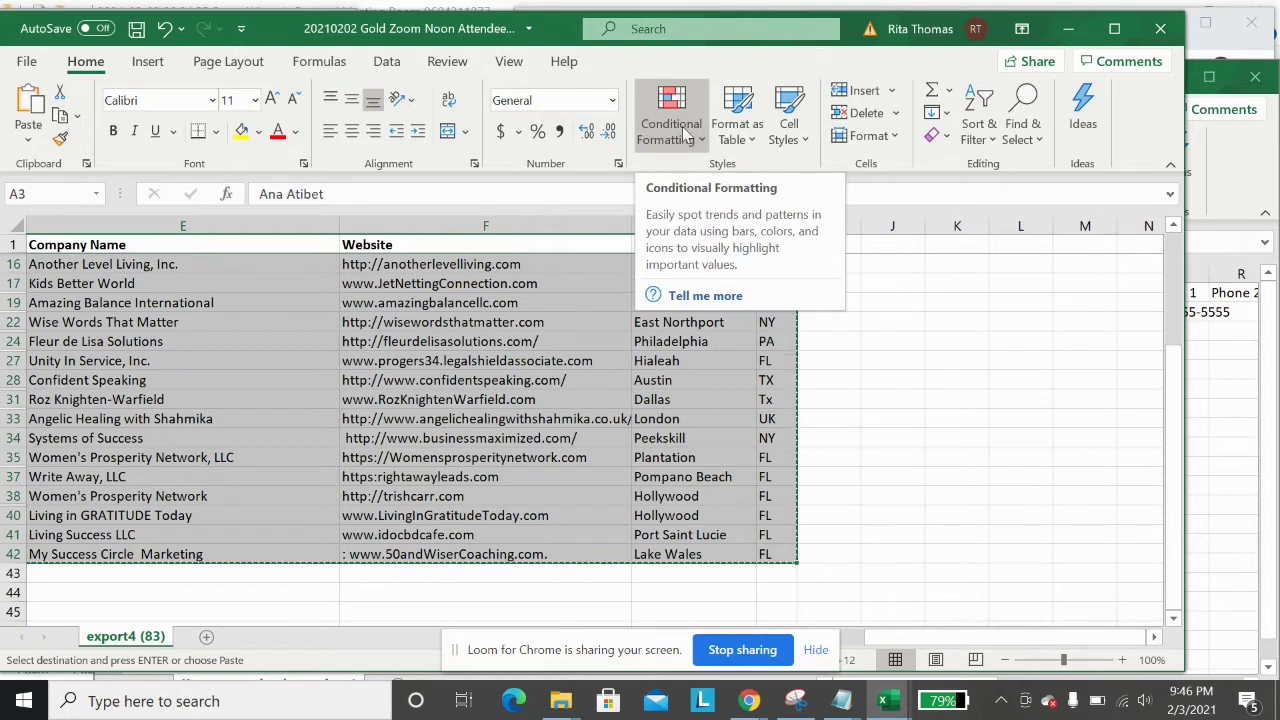
# - Paste the copied attendee rows into Keap-csv-upload-template1 starting at cell A6
pyautogui.click(1210, 367)
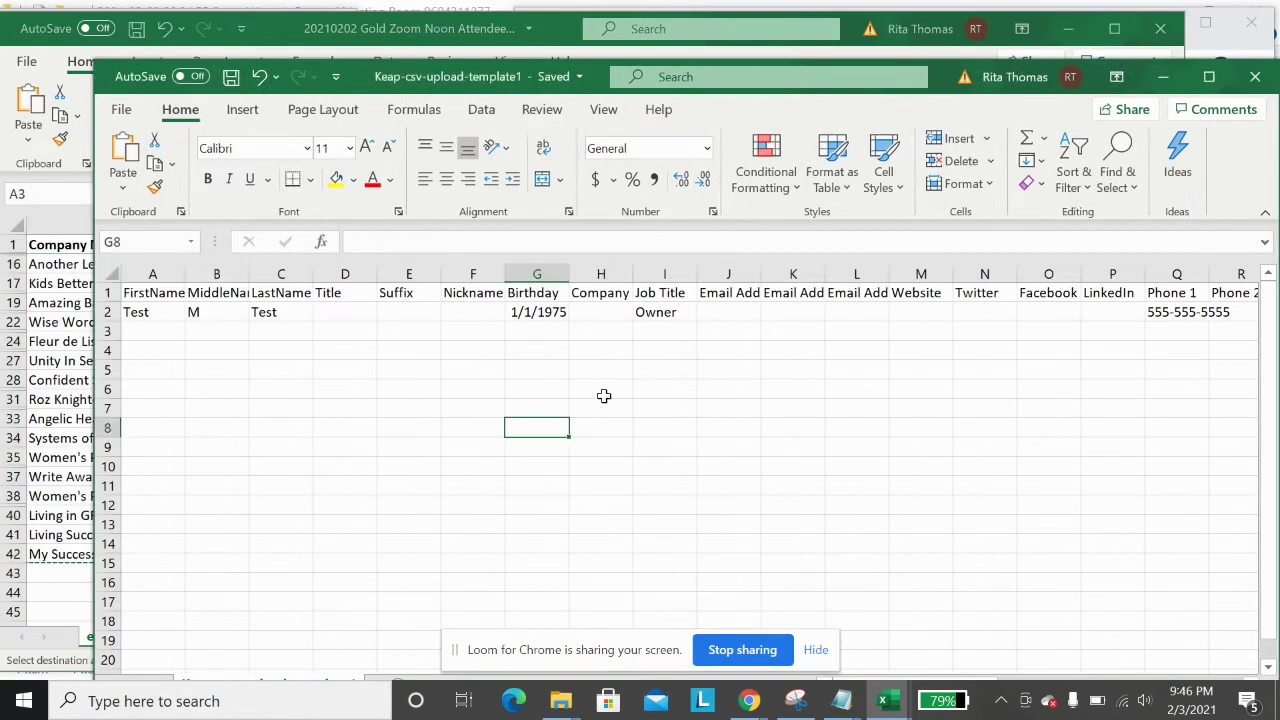
pyautogui.click(173, 388)
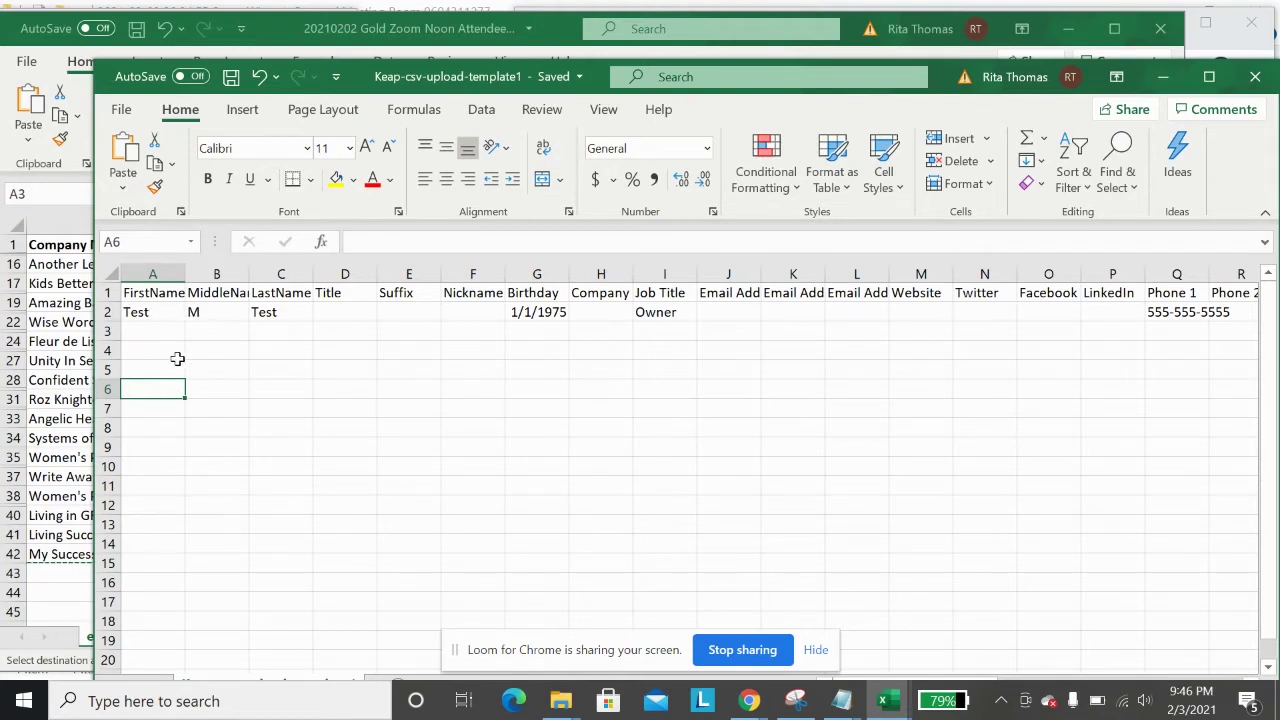
pyautogui.rightClick(160, 386)
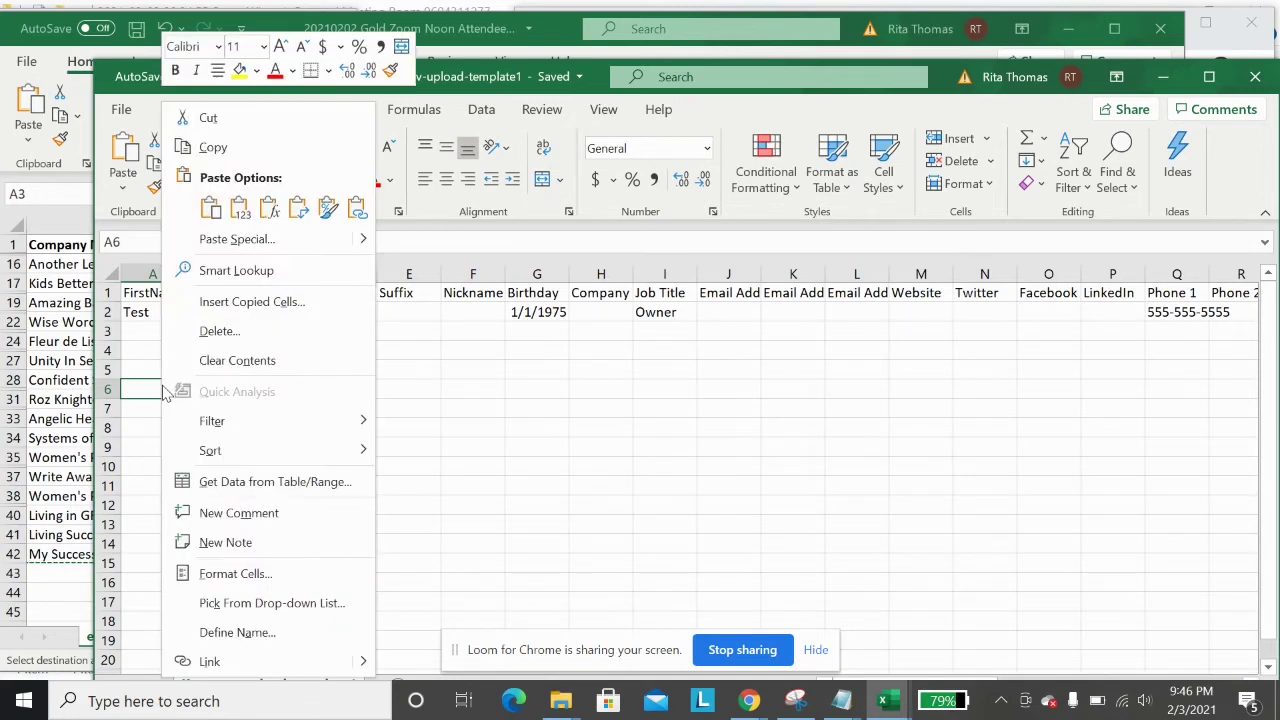
pyautogui.click(210, 208)
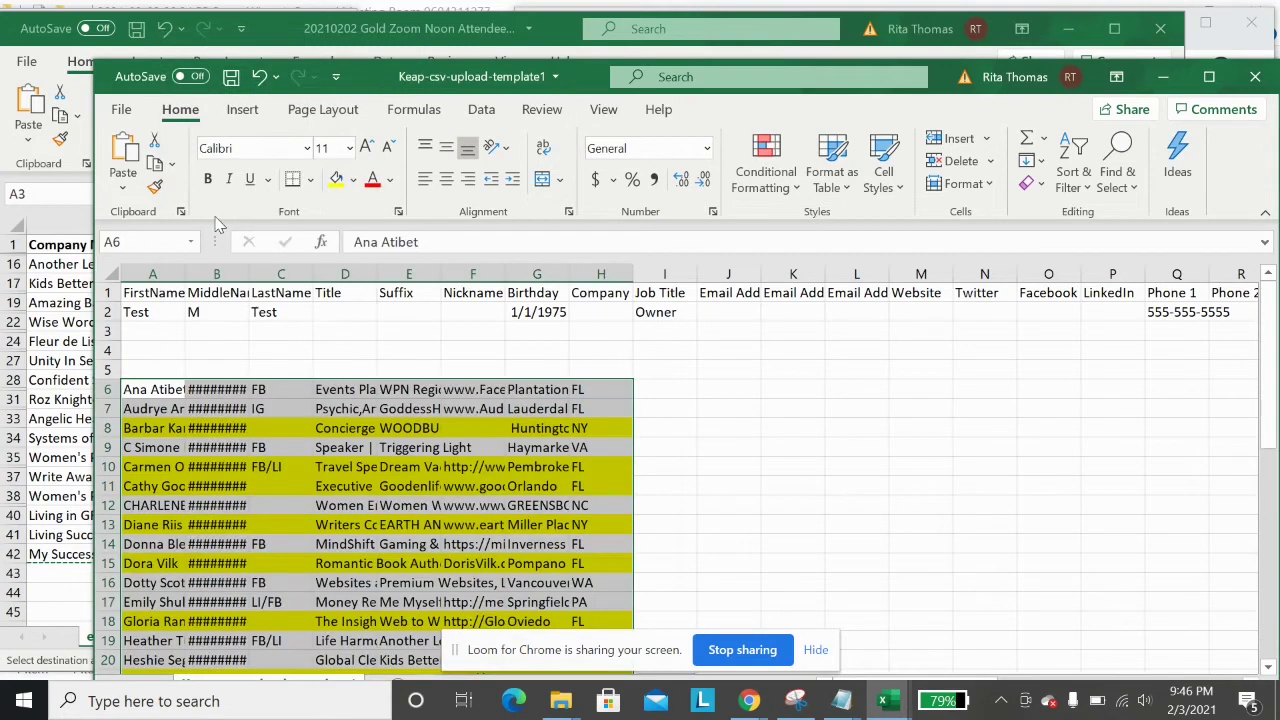
# - Delete the yellow-highlighted row 8 from the pasted attendees in the template
pyautogui.click(537, 427)
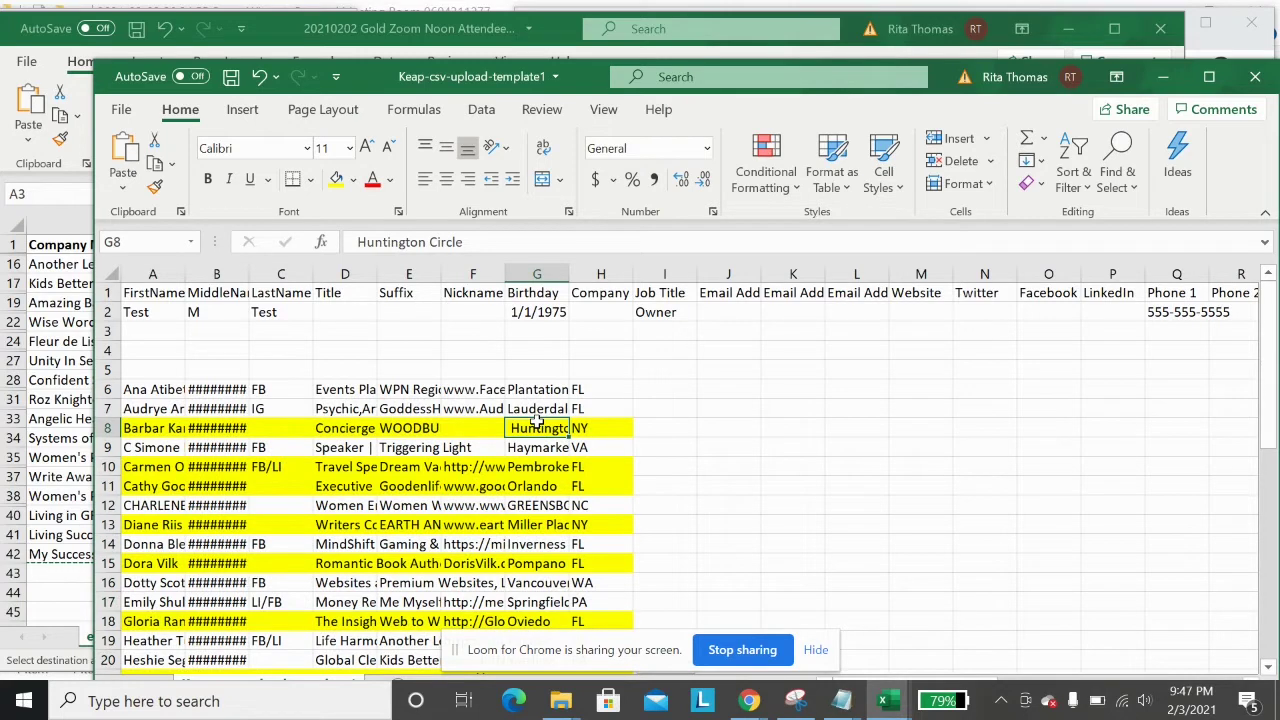
pyautogui.click(105, 427)
pyautogui.rightClick(112, 430)
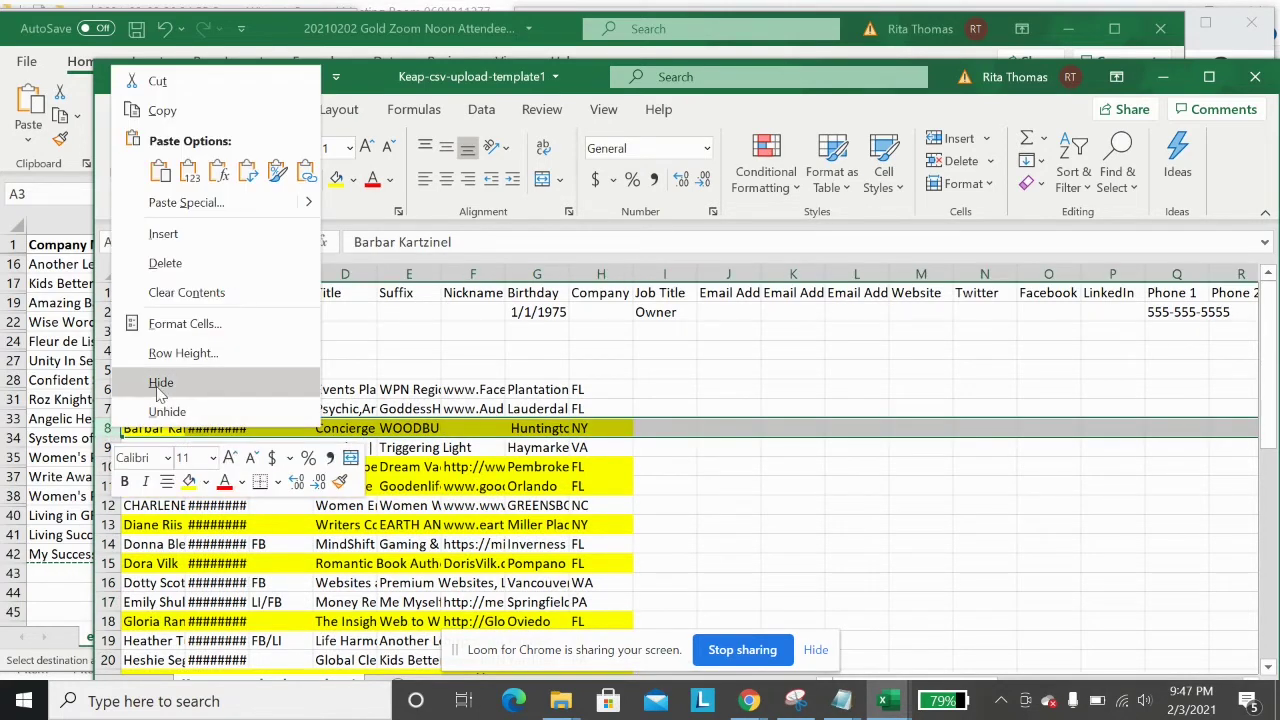
pyautogui.click(168, 264)
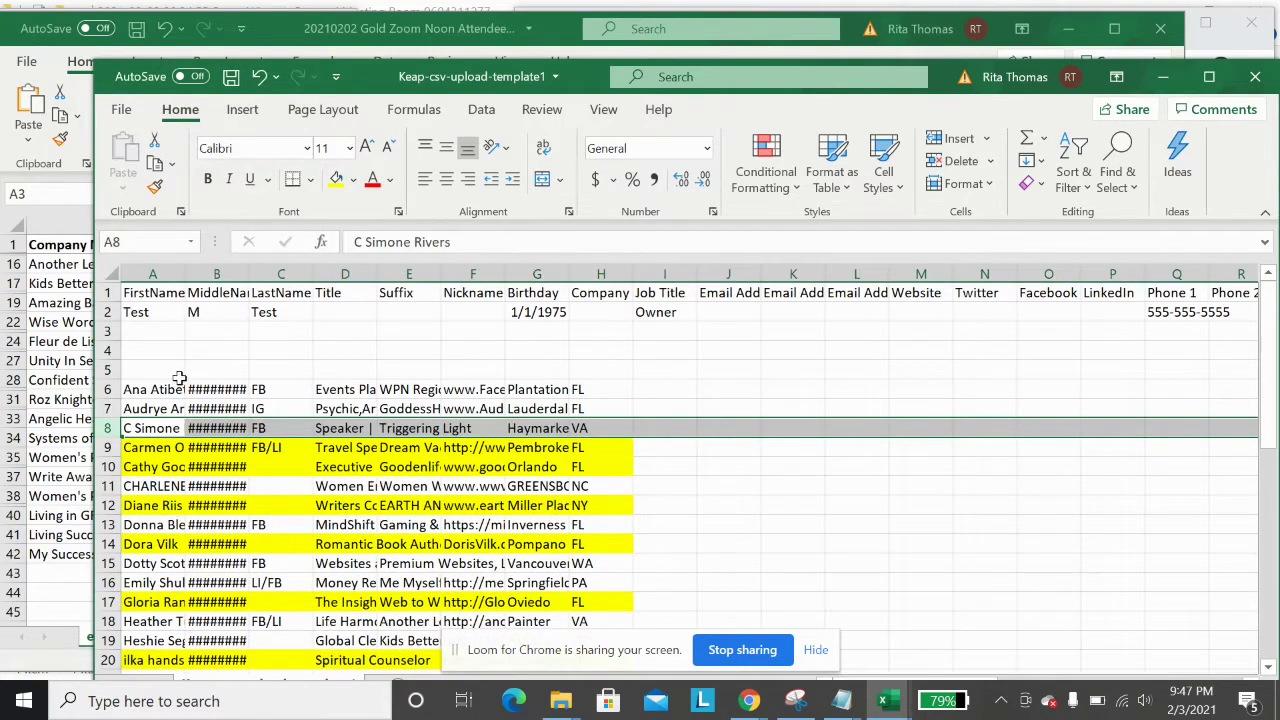
# - Delete the highlighted rows 9 and 10 together, then the highlighted row that moves up into row 10
pyautogui.moveTo(105, 447); pyautogui.dragTo(107, 466)
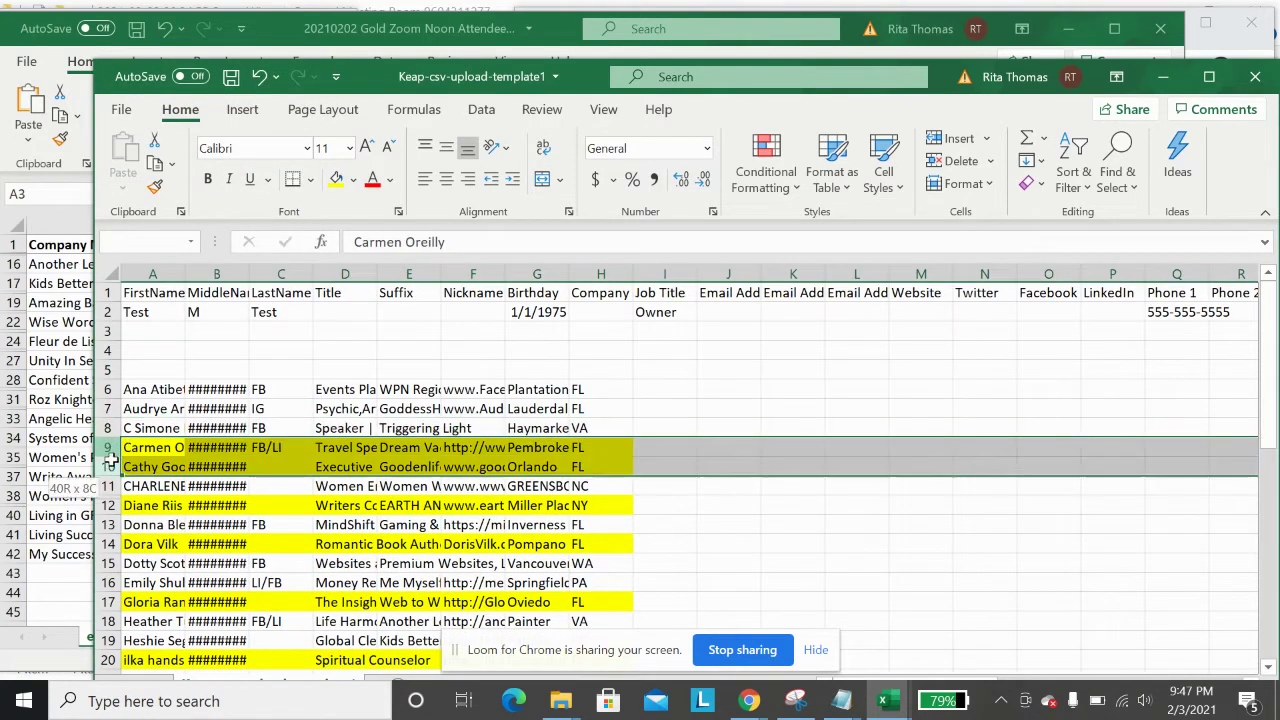
pyautogui.rightClick(112, 462)
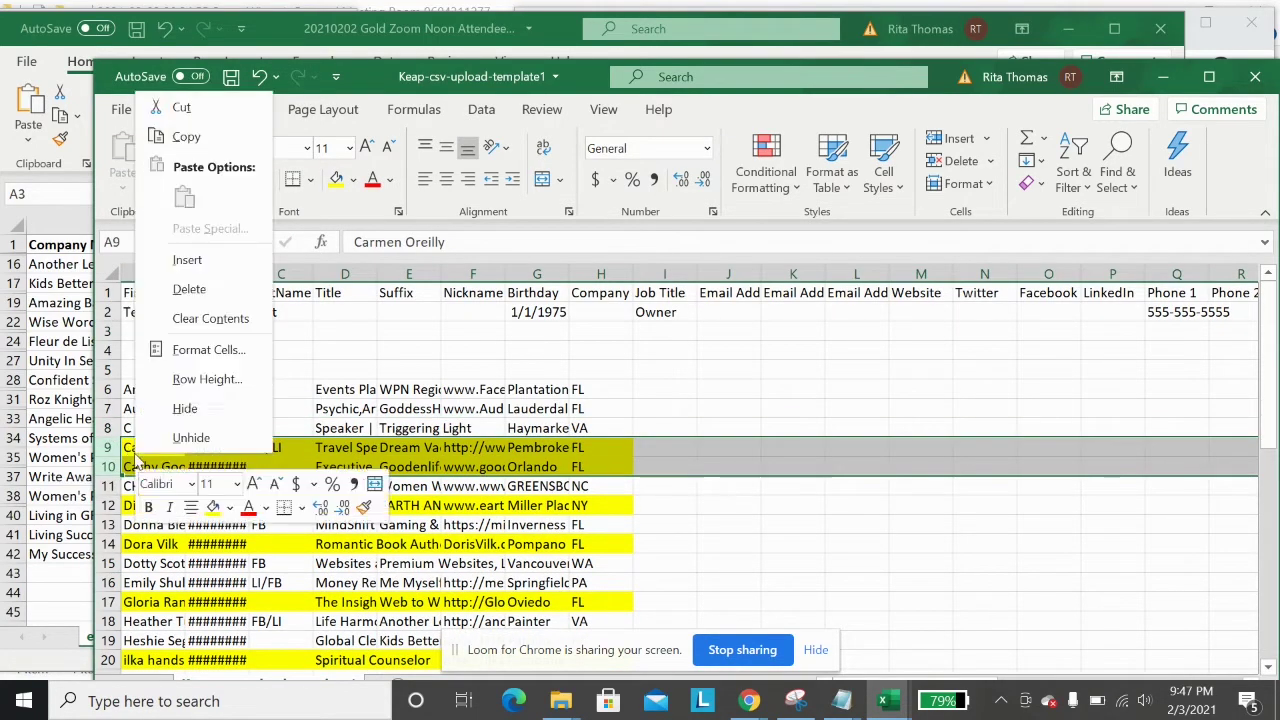
pyautogui.click(180, 290)
pyautogui.click(112, 466)
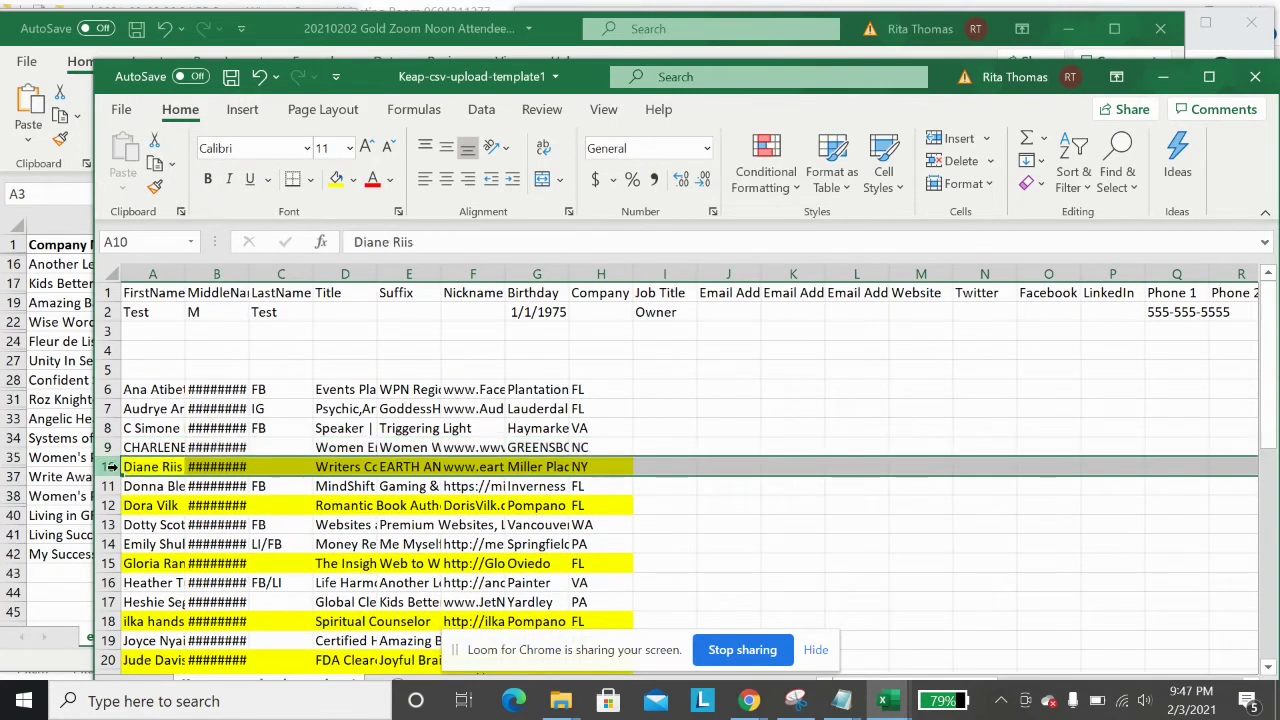
pyautogui.rightClick(112, 466)
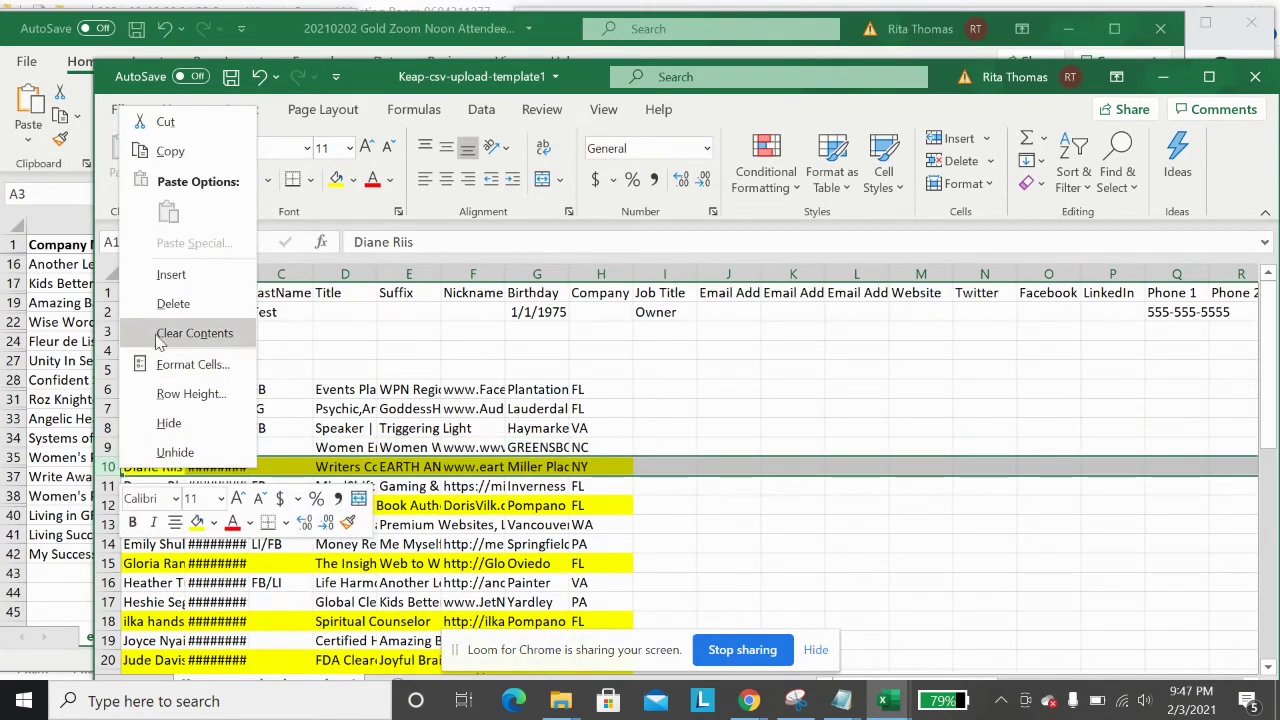
pyautogui.click(160, 303)
# - Check the Name through Company Name columns in the Gold Zoom Noon attendee workbook and return to Keap-csv-upload-template1
pyautogui.click(78, 408)
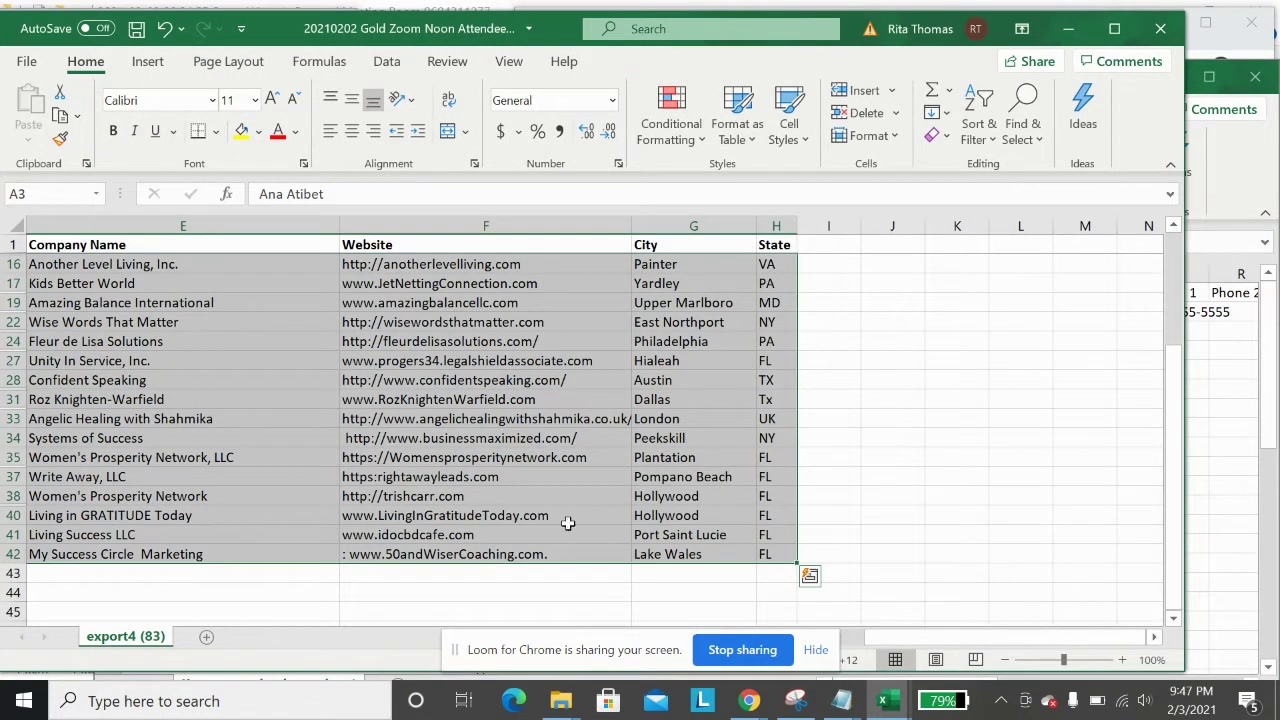
pyautogui.moveTo(1096, 635); pyautogui.dragTo(888, 678)
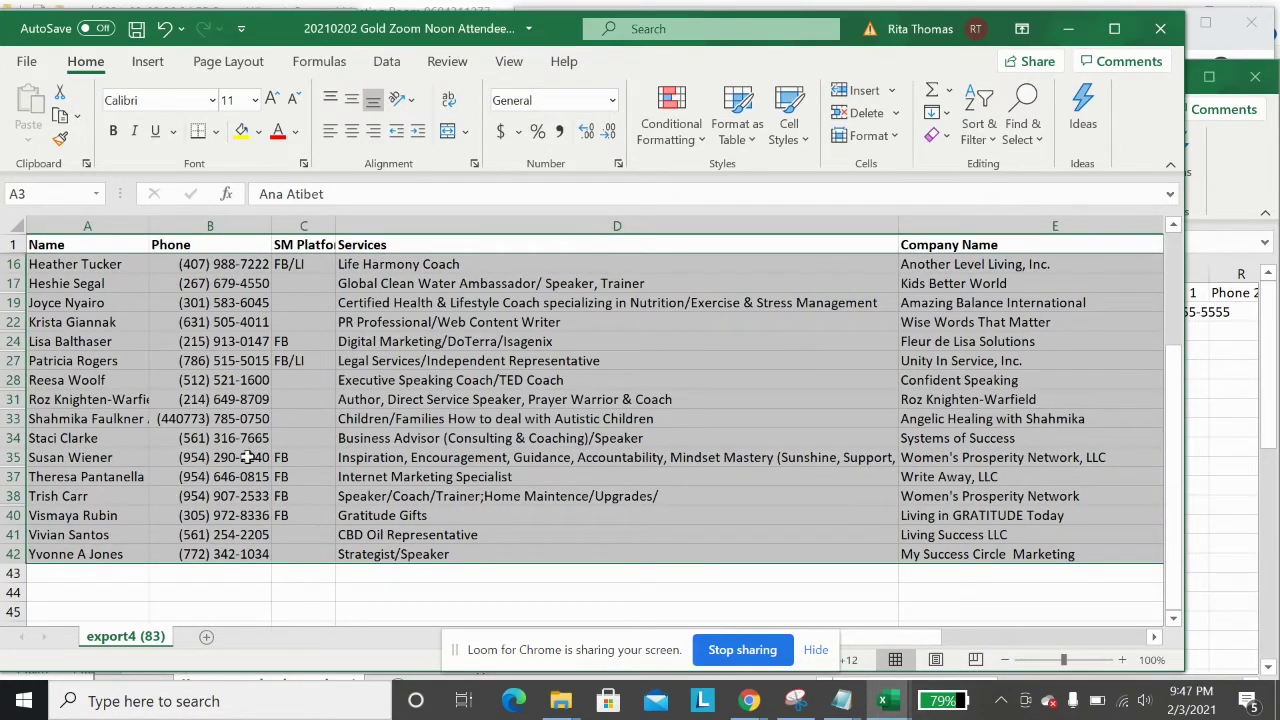
pyautogui.click(1212, 366)
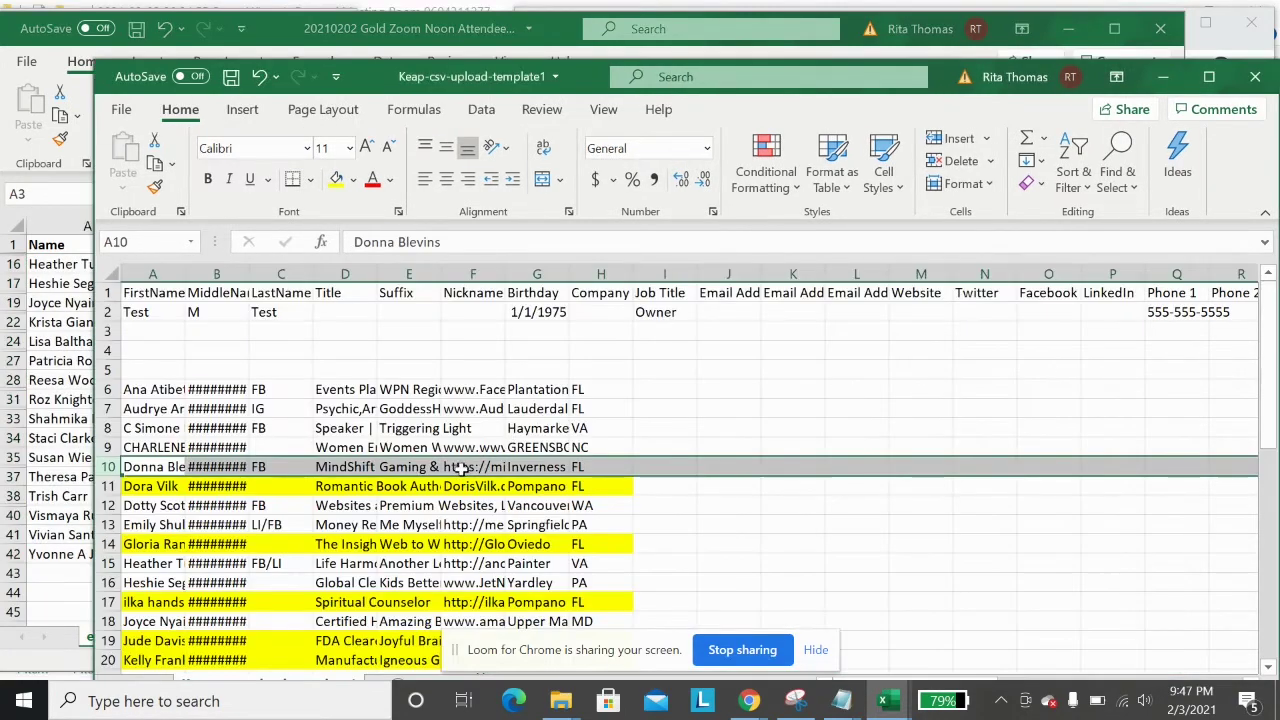
# - Delete the yellow-highlighted row 11 from the template, plus the highlighted row that moves up into row 13
pyautogui.scroll(-2, 458, 466)
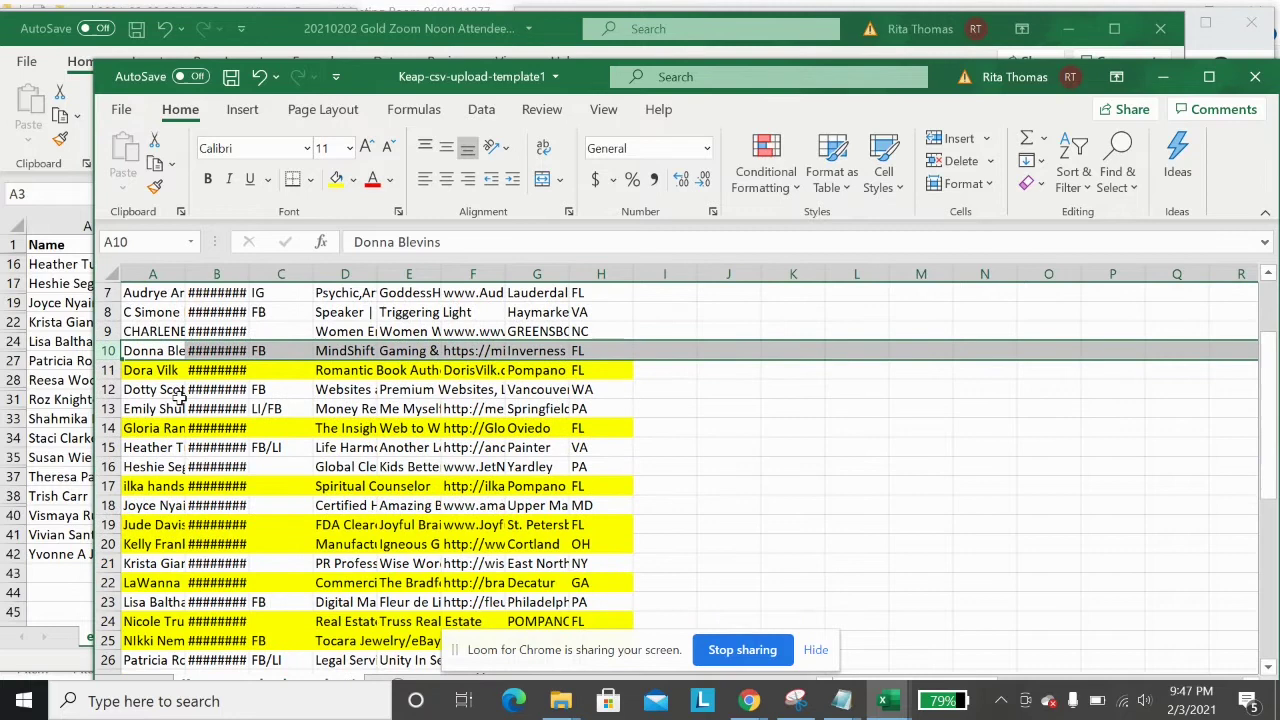
pyautogui.click(110, 371)
pyautogui.rightClick(116, 375)
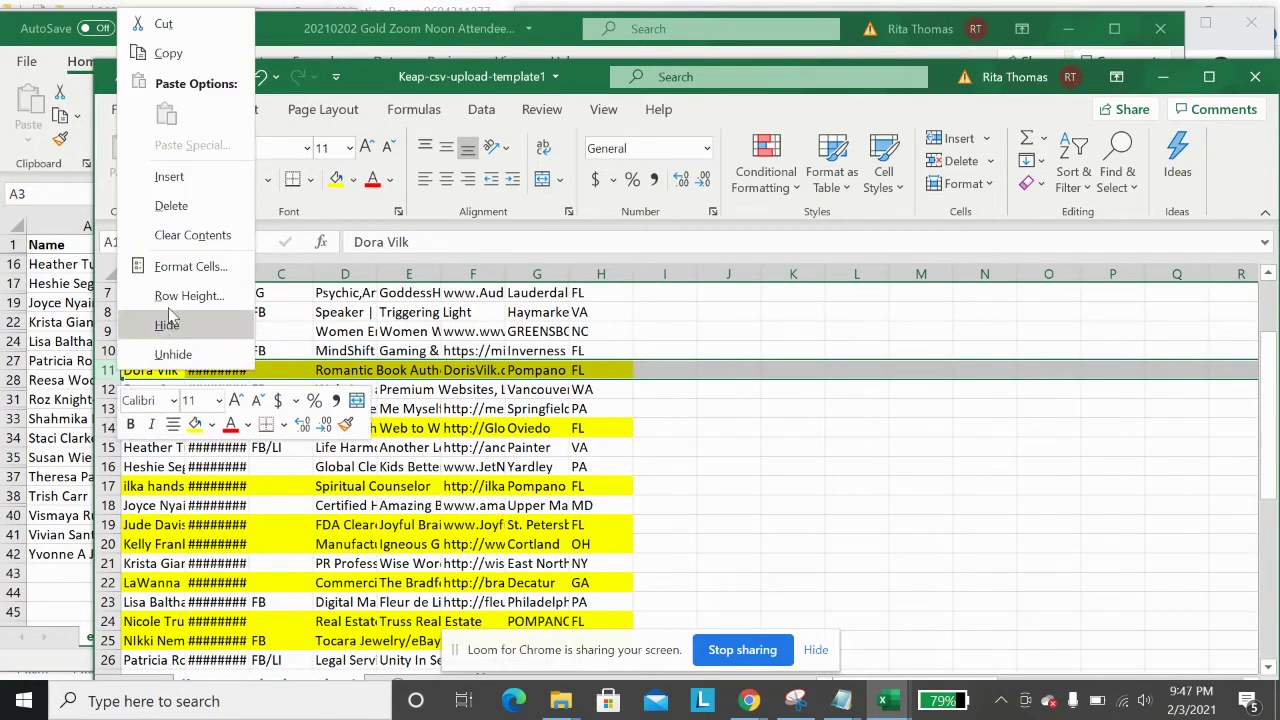
pyautogui.click(171, 205)
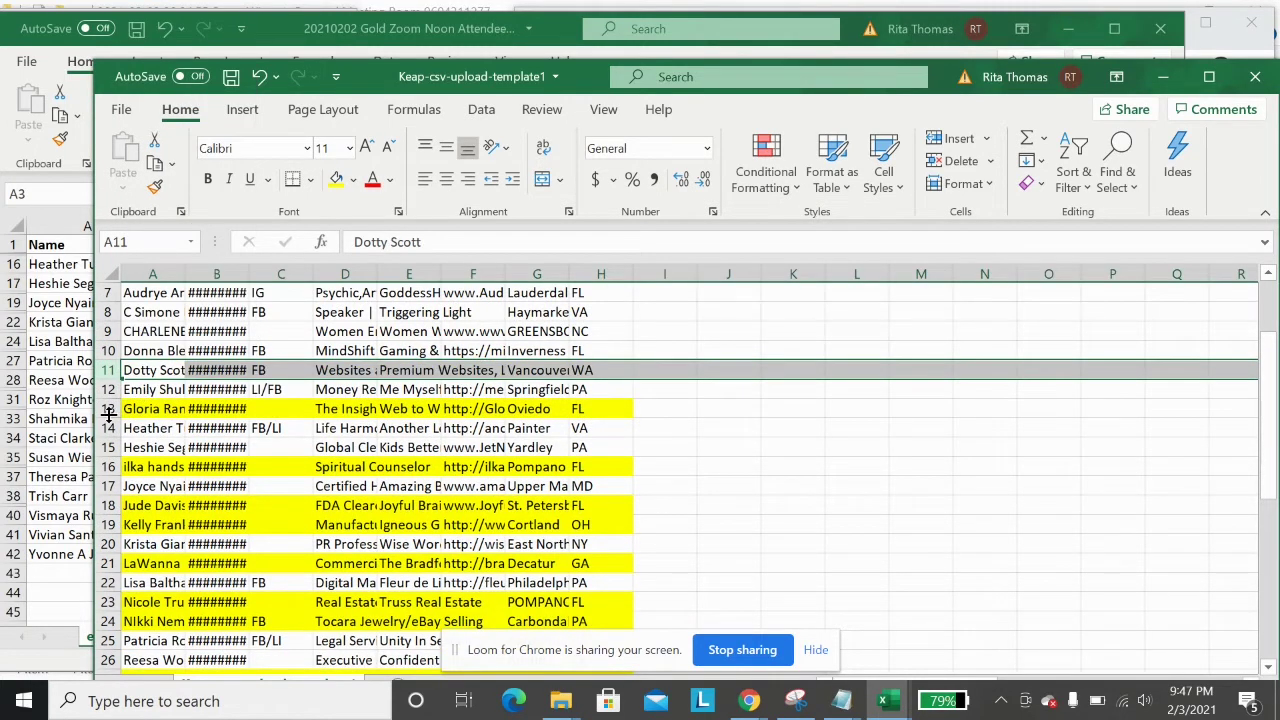
pyautogui.click(108, 409)
pyautogui.rightClick(108, 410)
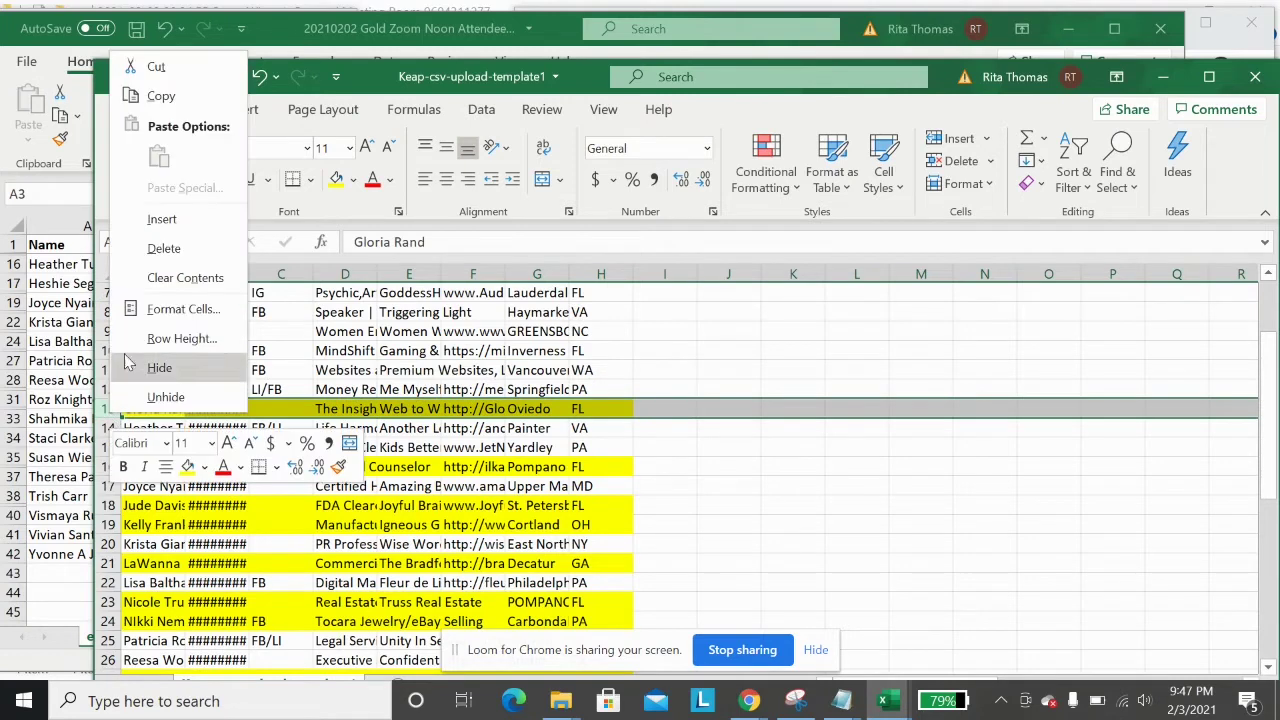
pyautogui.click(155, 258)
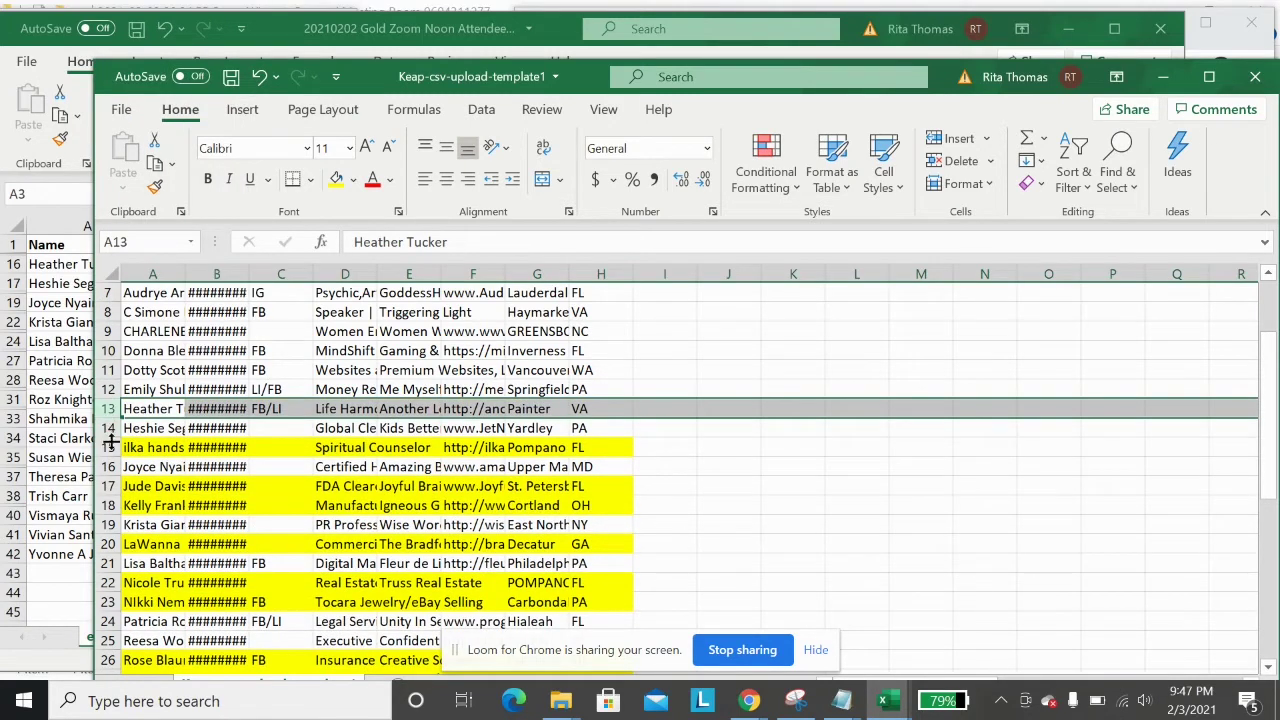
# - Delete the highlighted row 15, plus the two adjacent highlighted rows that move up into rows 16 and 17
pyautogui.click(104, 447)
pyautogui.rightClick(104, 447)
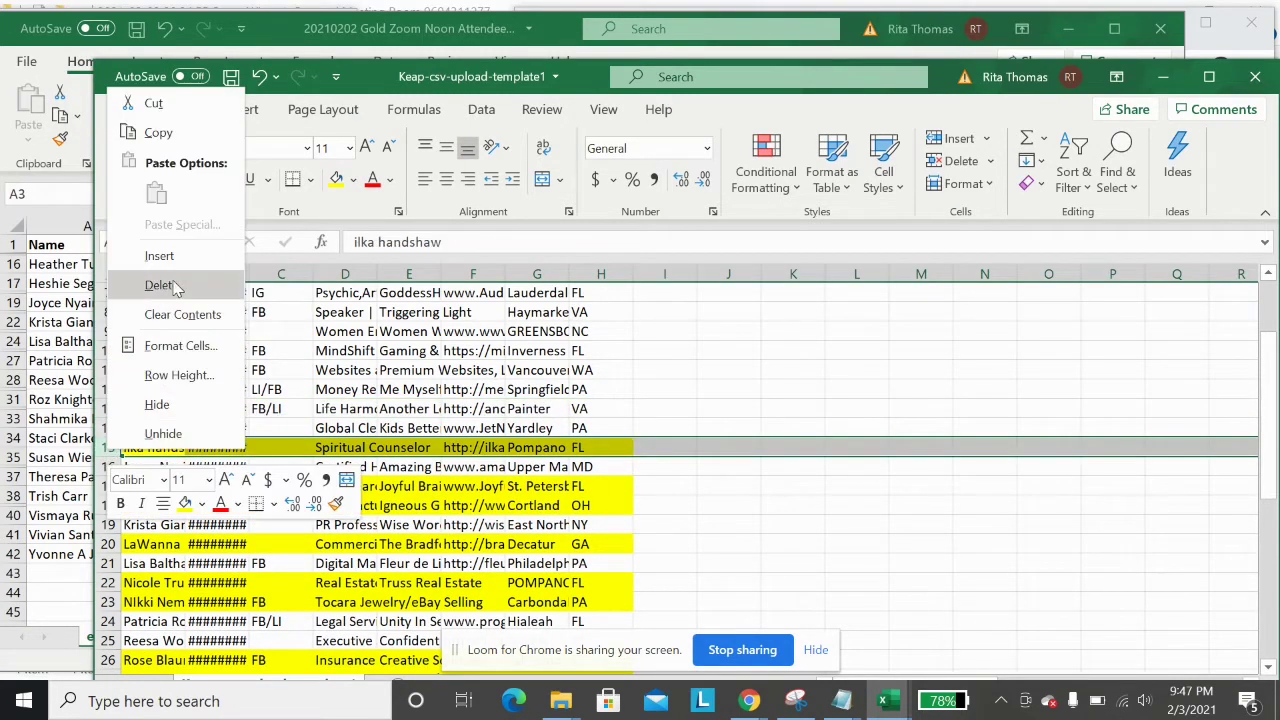
pyautogui.click(160, 283)
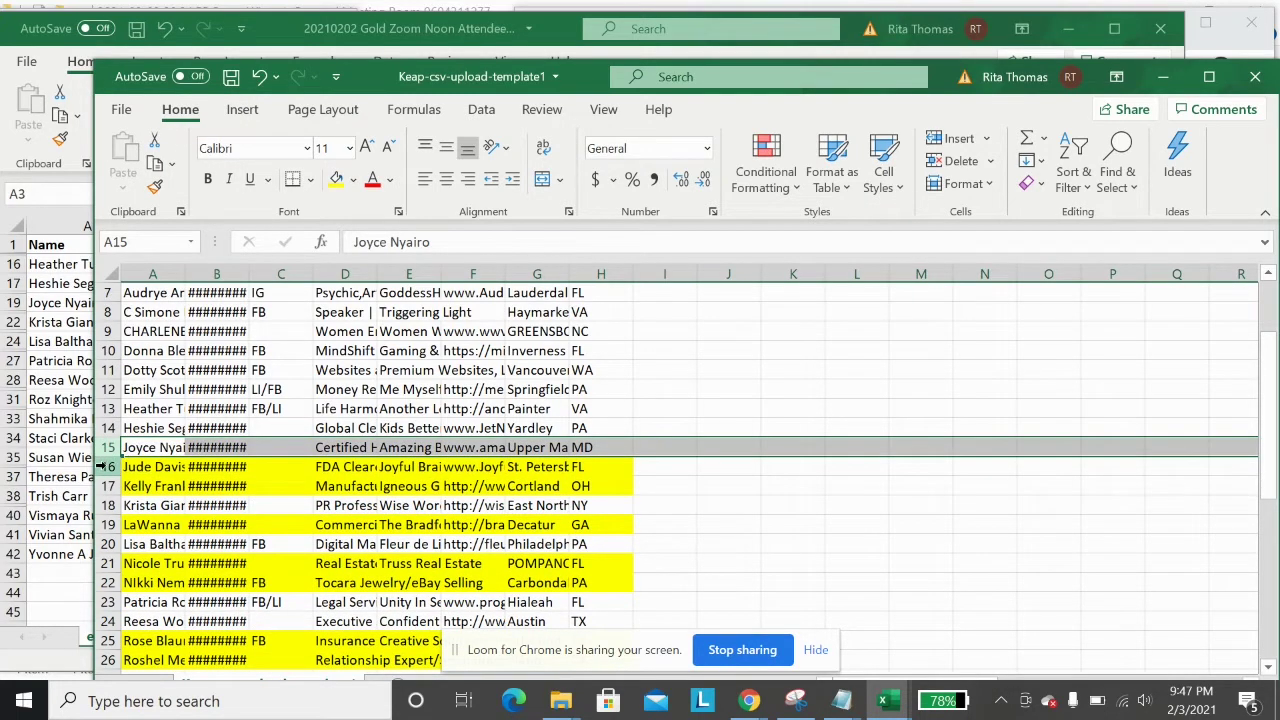
pyautogui.click(109, 467)
pyautogui.moveTo(112, 470); pyautogui.dragTo(112, 486)
pyautogui.rightClick(143, 486)
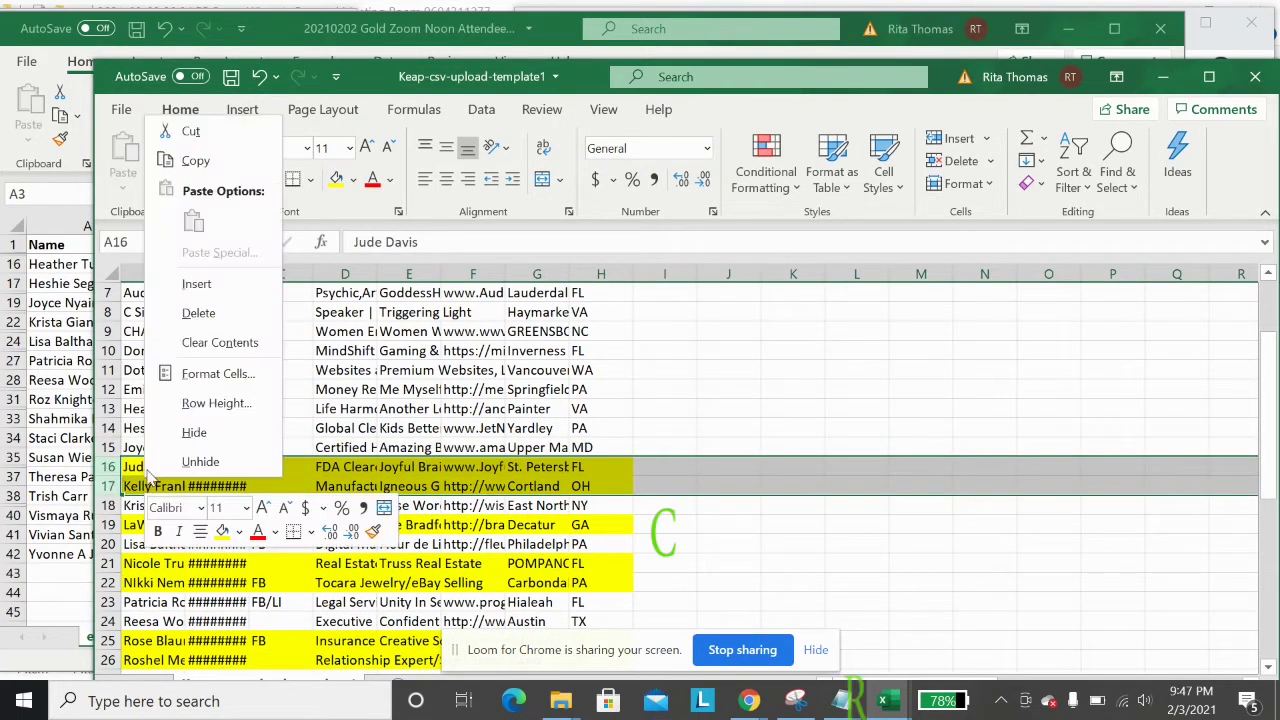
pyautogui.click(197, 313)
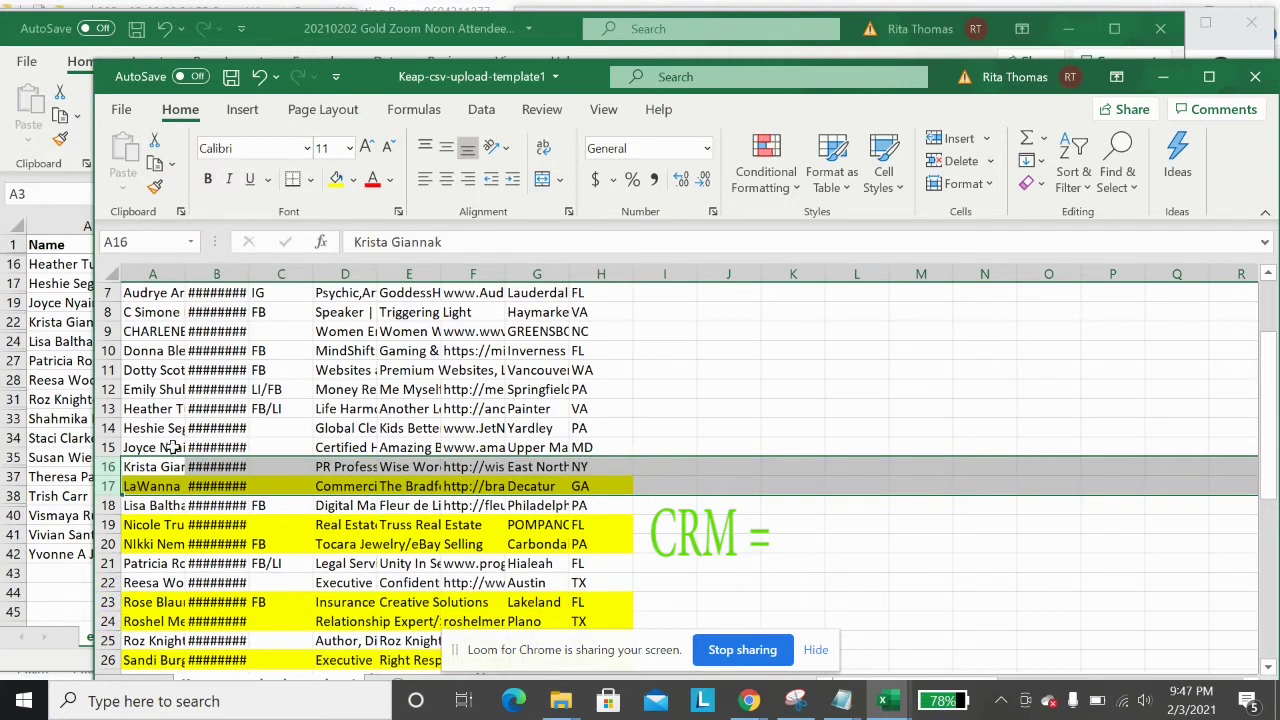
# - Delete the highlighted row 17, plus the two adjacent highlighted rows that move up into rows 18 and 19
pyautogui.click(104, 486)
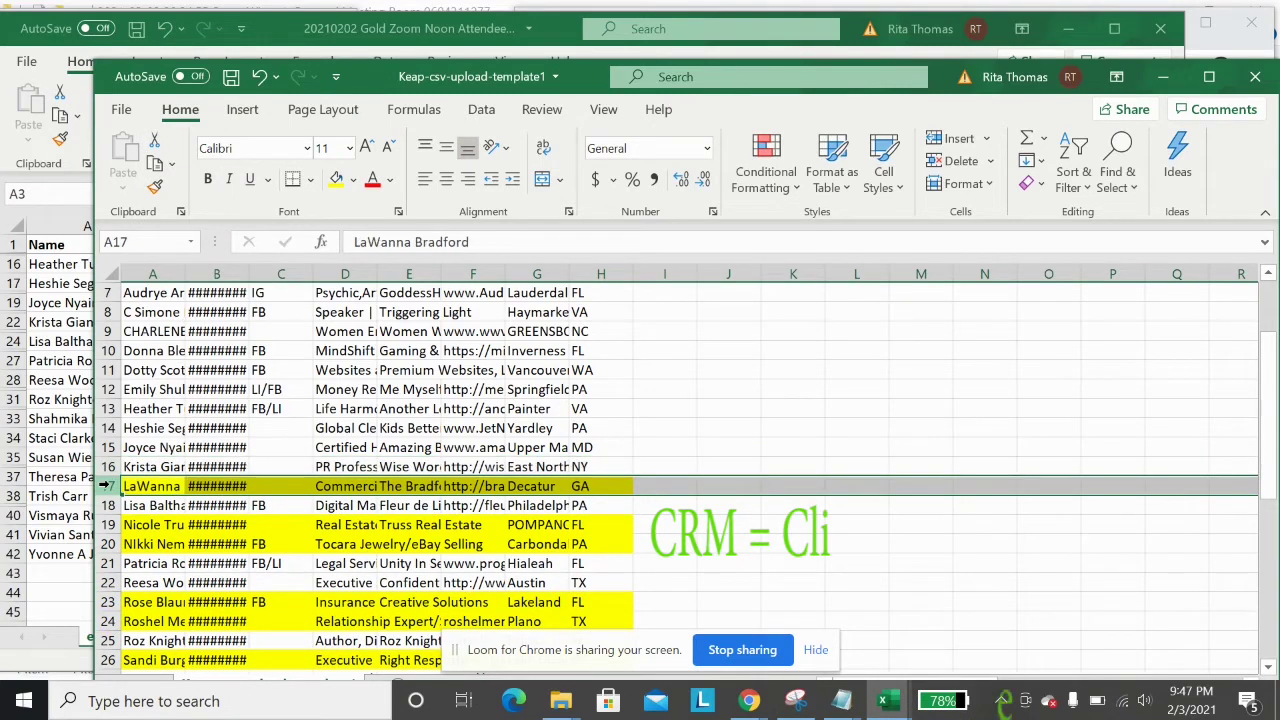
pyautogui.rightClick(104, 486)
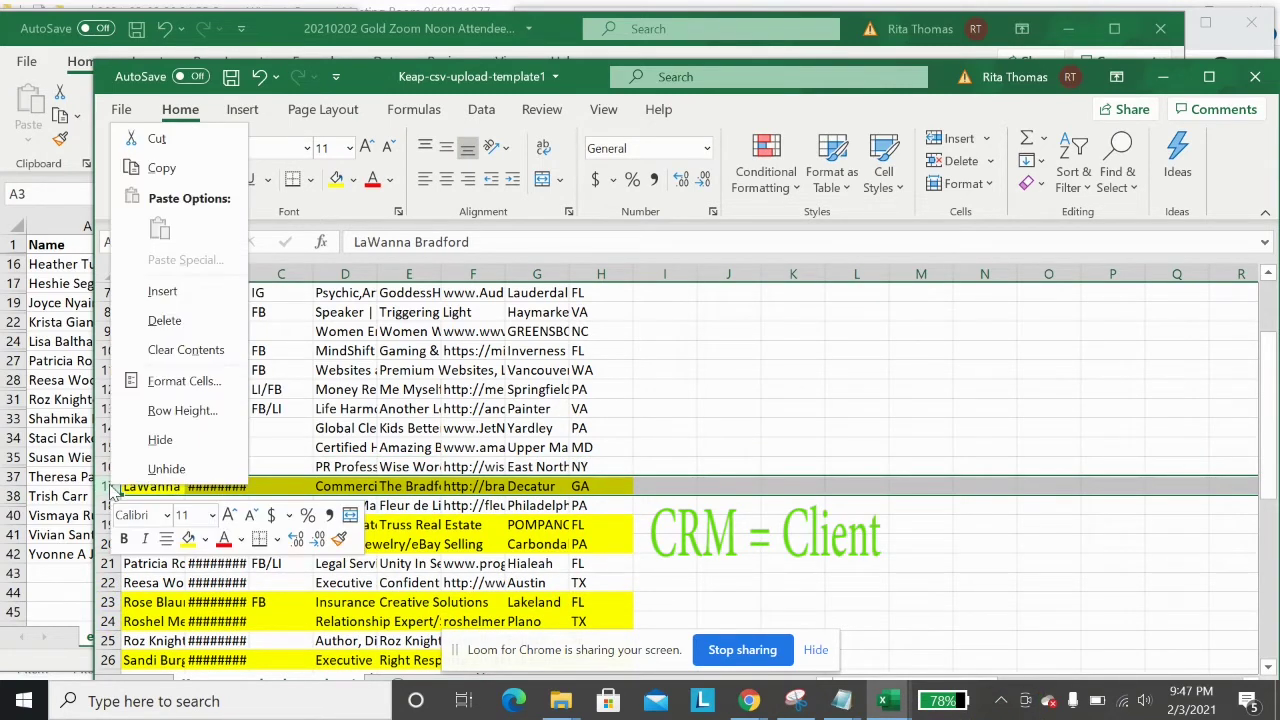
pyautogui.click(160, 324)
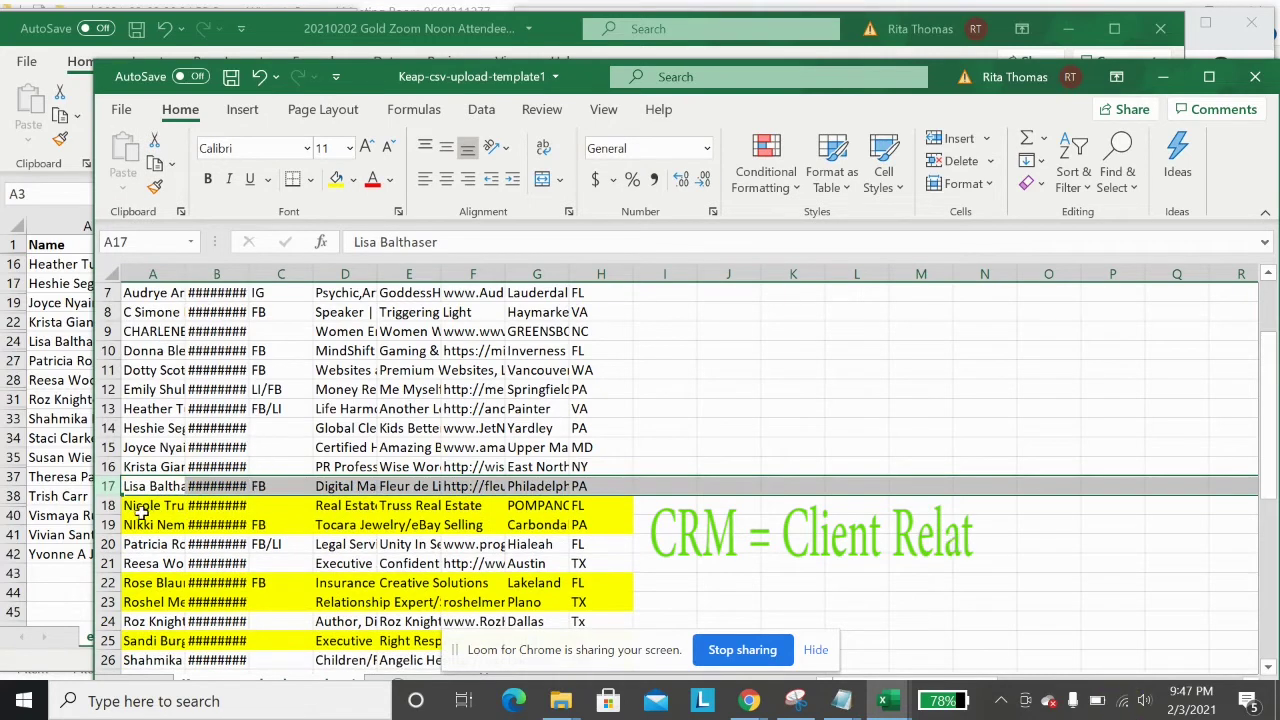
pyautogui.moveTo(108, 505); pyautogui.dragTo(108, 524)
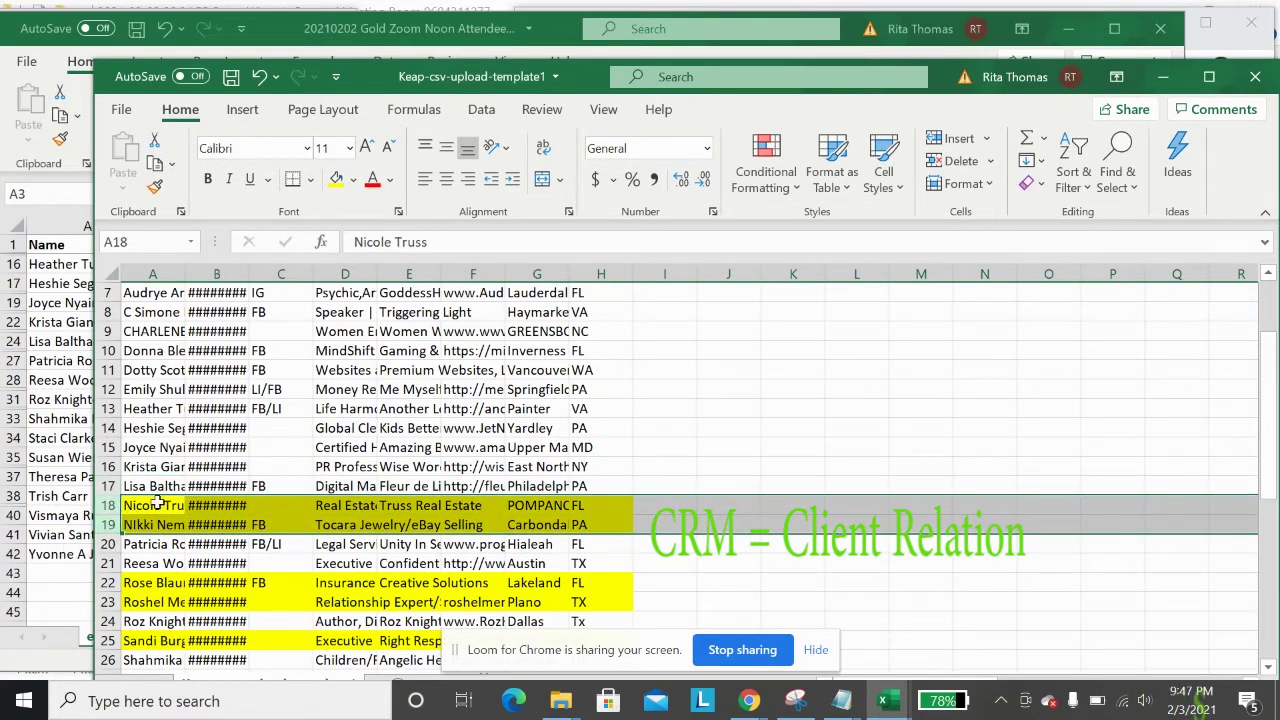
pyautogui.rightClick(107, 512)
pyautogui.click(180, 336)
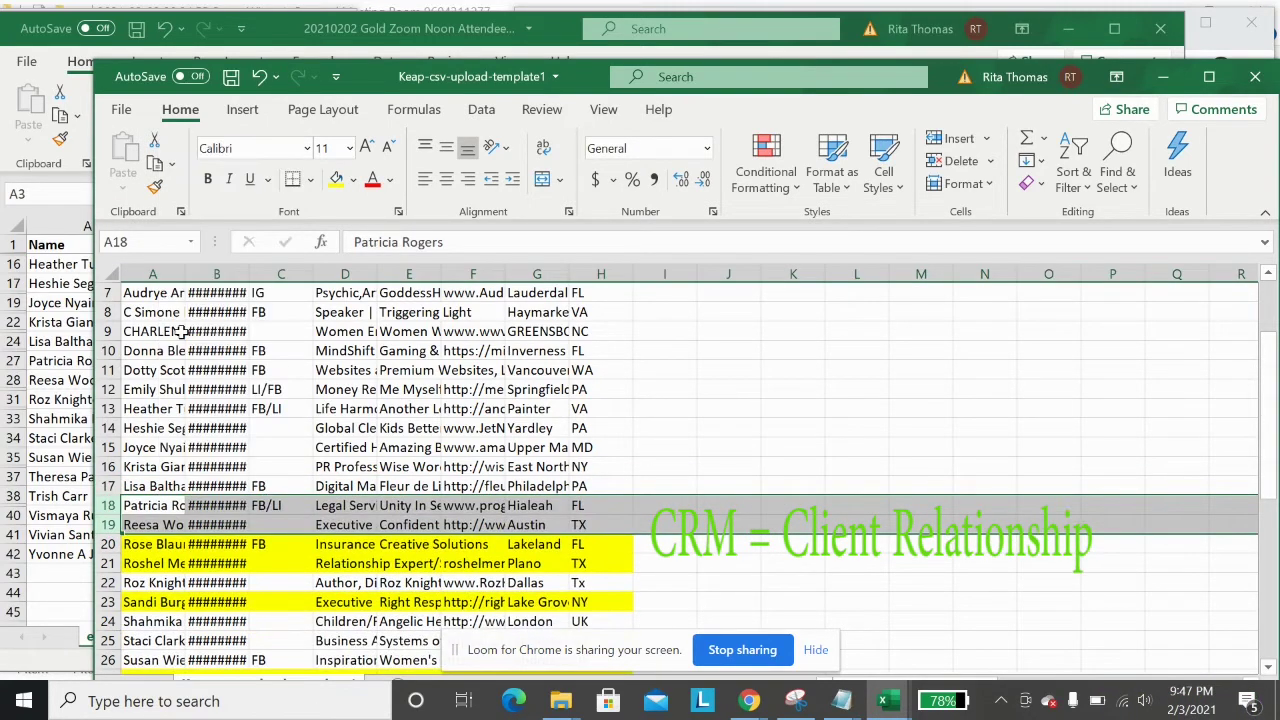
# - Delete the highlighted rows 20 and 21 together, plus the highlighted row that moves up into row 21
pyautogui.scroll(-1, 174, 395)
pyautogui.scroll(-1, 170, 410)
pyautogui.moveTo(118, 428); pyautogui.dragTo(115, 447)
pyautogui.rightClick(182, 431)
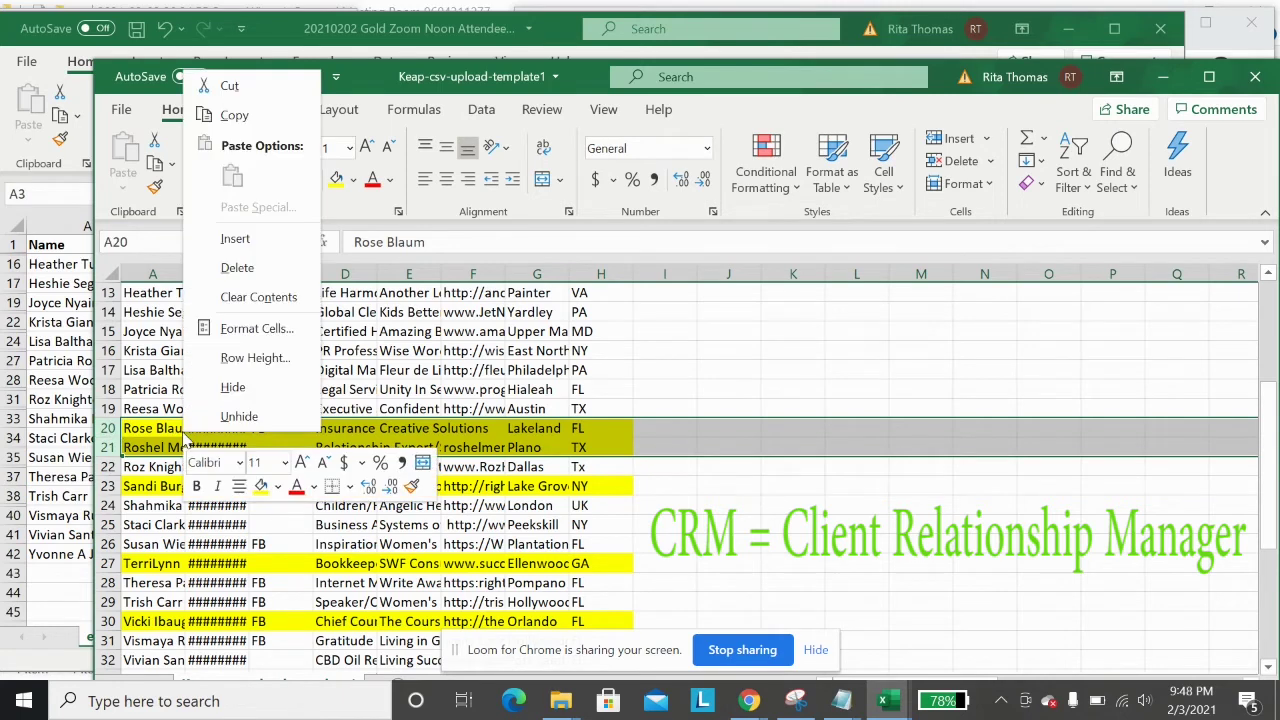
pyautogui.click(241, 269)
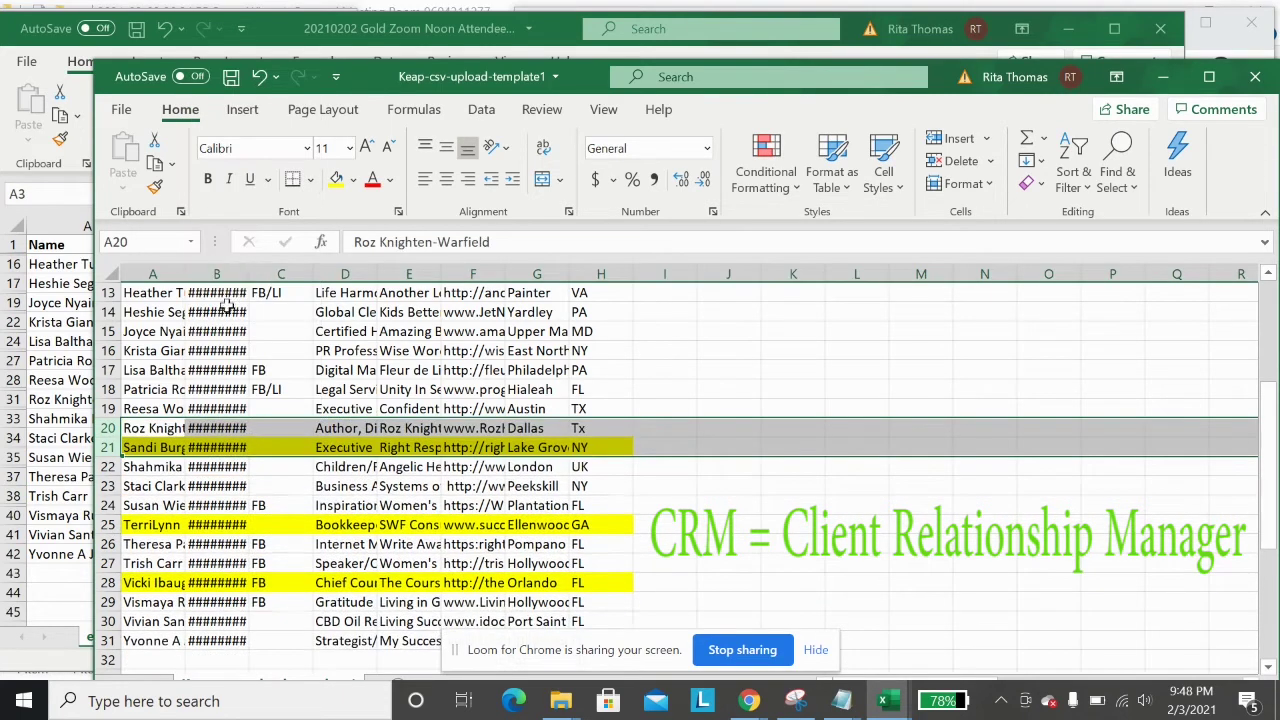
pyautogui.click(110, 447)
pyautogui.rightClick(117, 452)
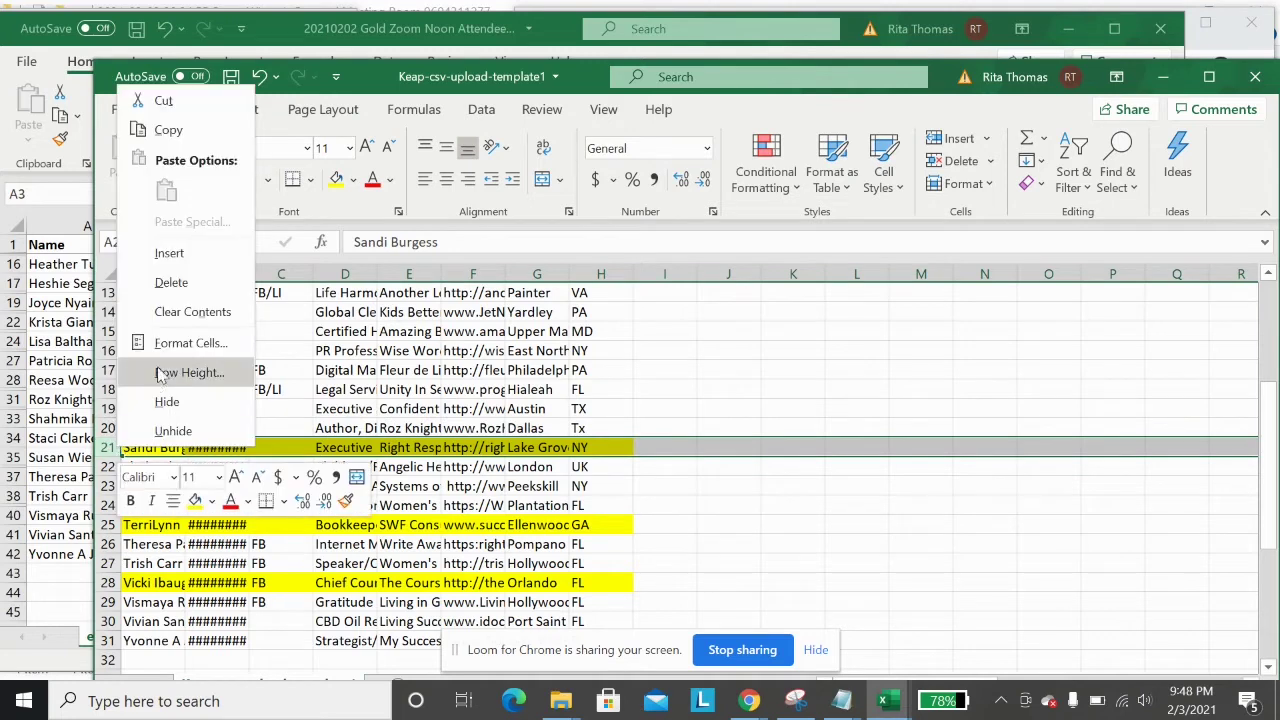
pyautogui.click(171, 282)
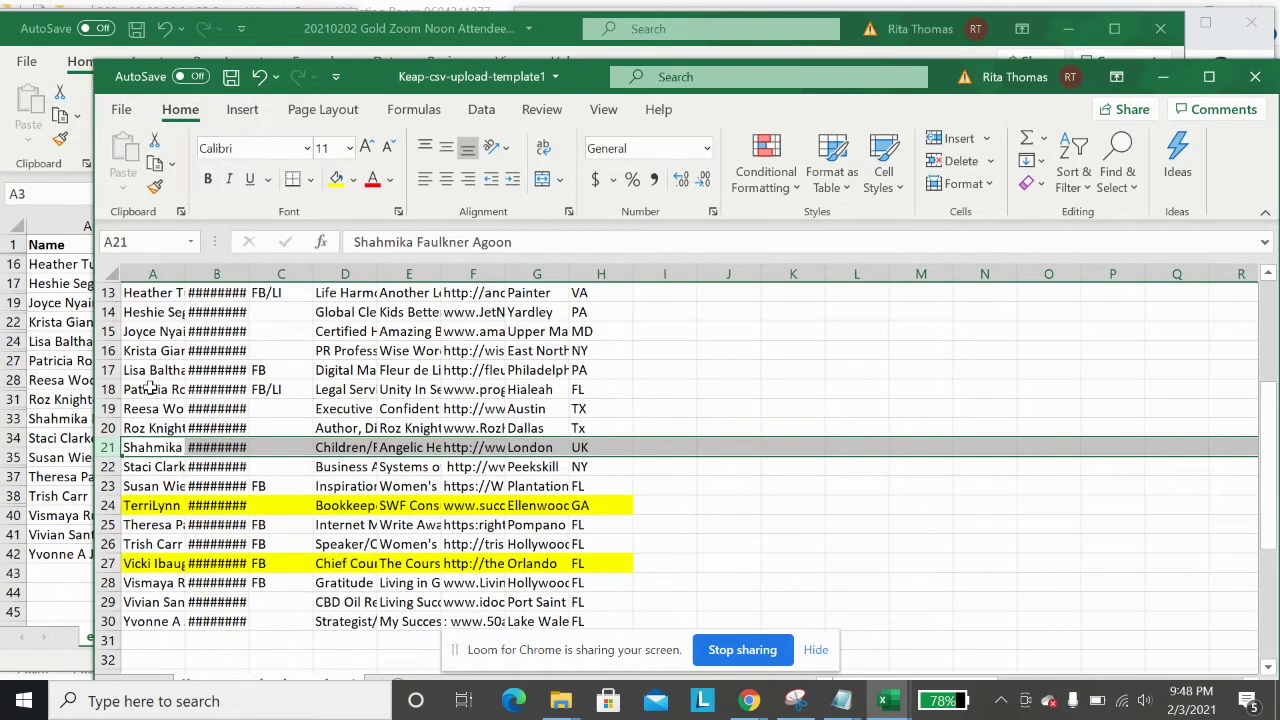
# - Delete the highlighted row 24, plus the last highlighted row, which moves up into row 26
pyautogui.click(112, 505)
pyautogui.rightClick(120, 510)
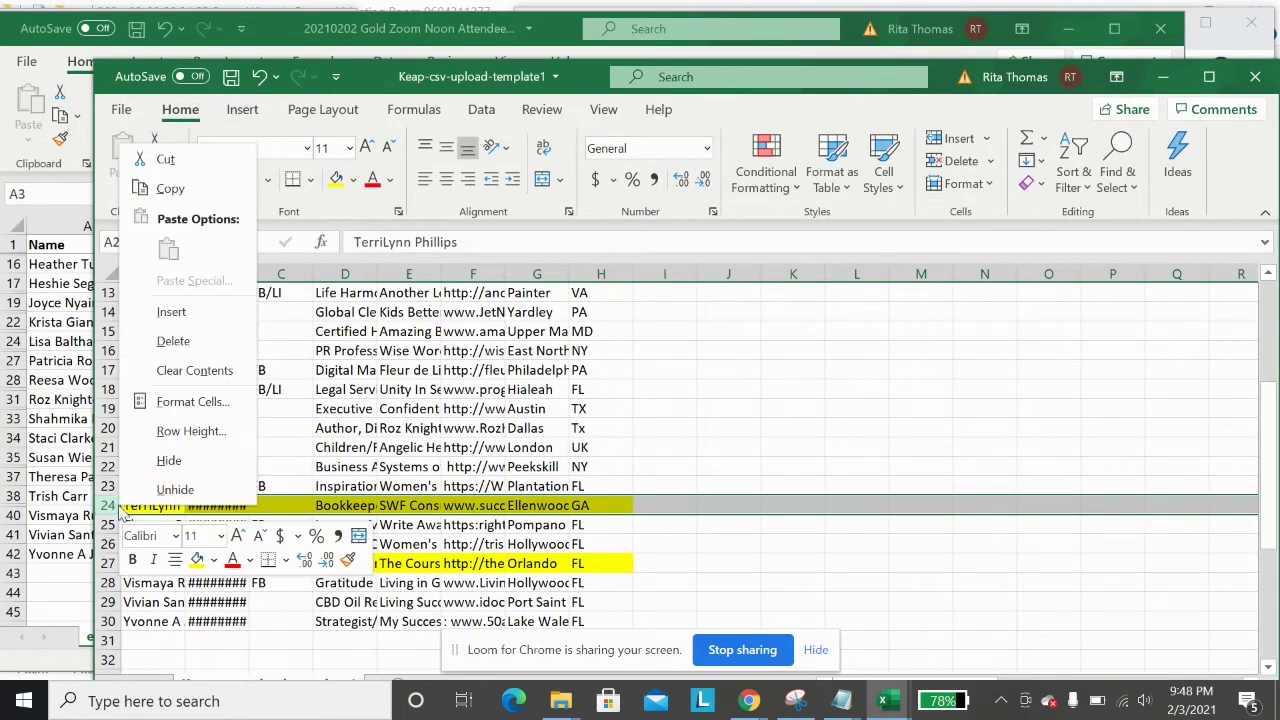
pyautogui.click(172, 341)
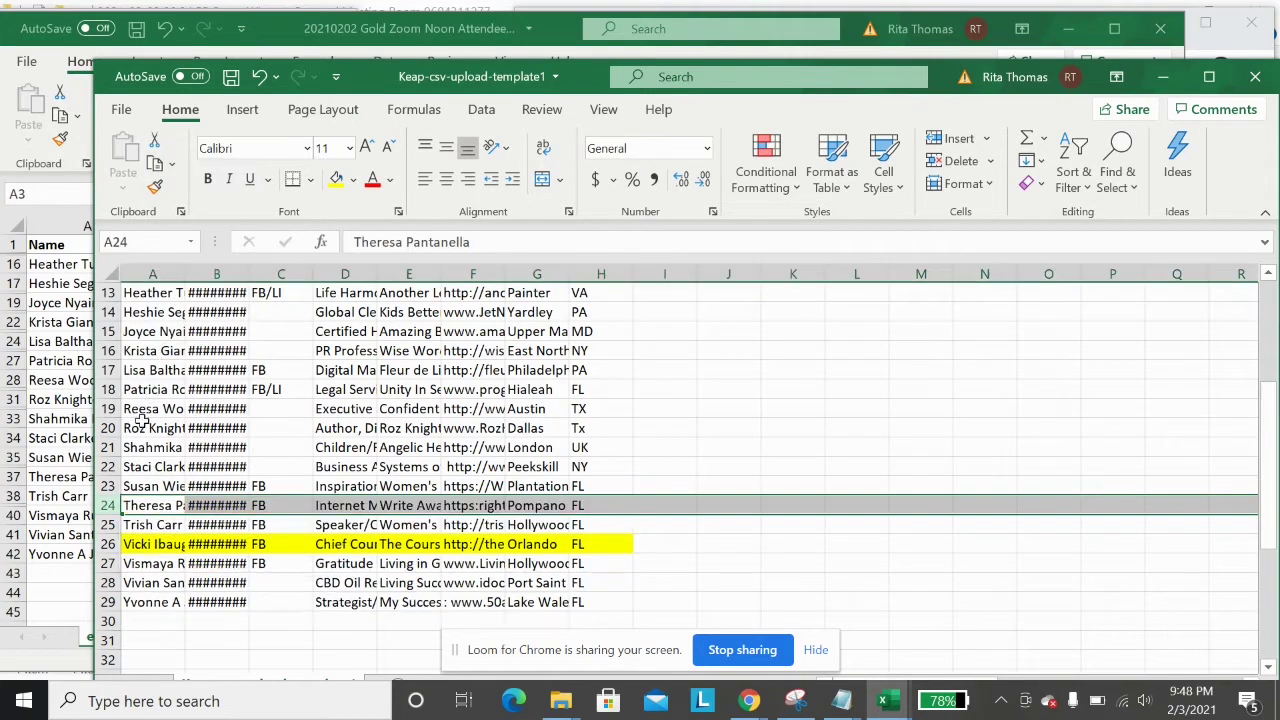
pyautogui.click(105, 543)
pyautogui.rightClick(104, 543)
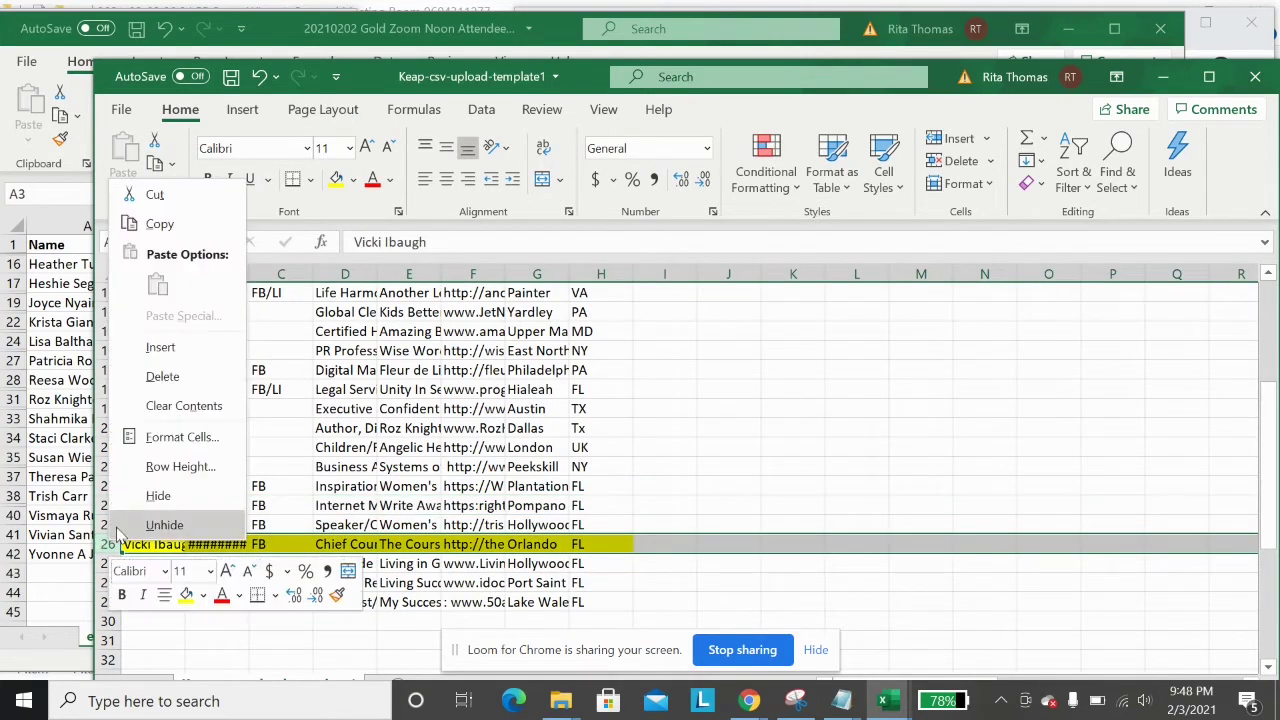
pyautogui.click(160, 378)
# - Cut the contact data from B6 through H28 and paste it starting at C6, freeing column B beside the names
pyautogui.click(381, 428)
pyautogui.scroll(5, 381, 428)
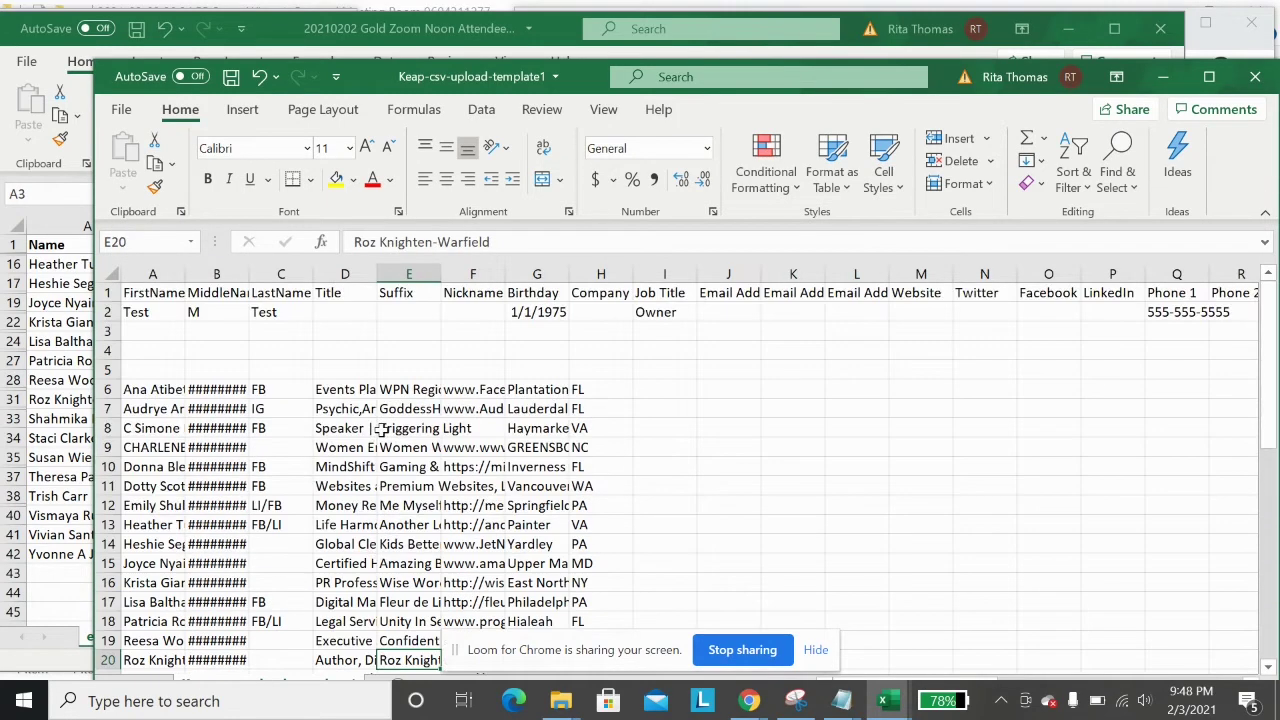
pyautogui.scroll(-2, 381, 428)
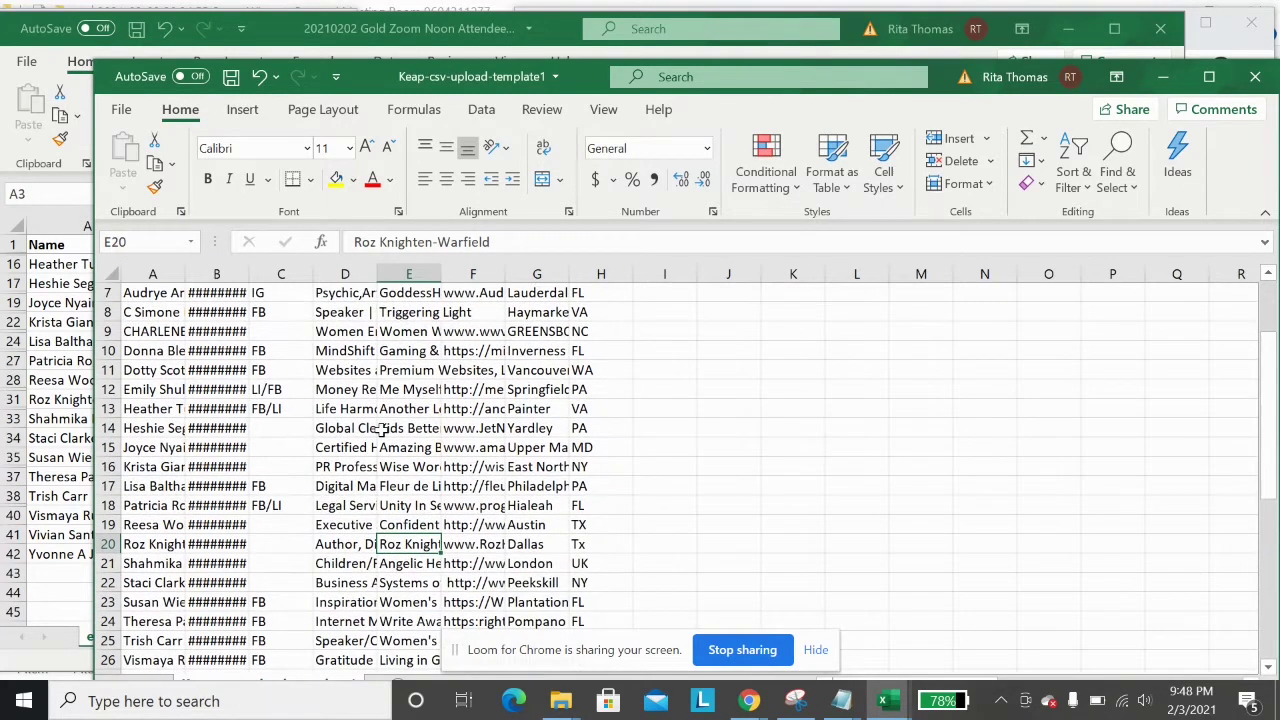
pyautogui.scroll(2, 381, 428)
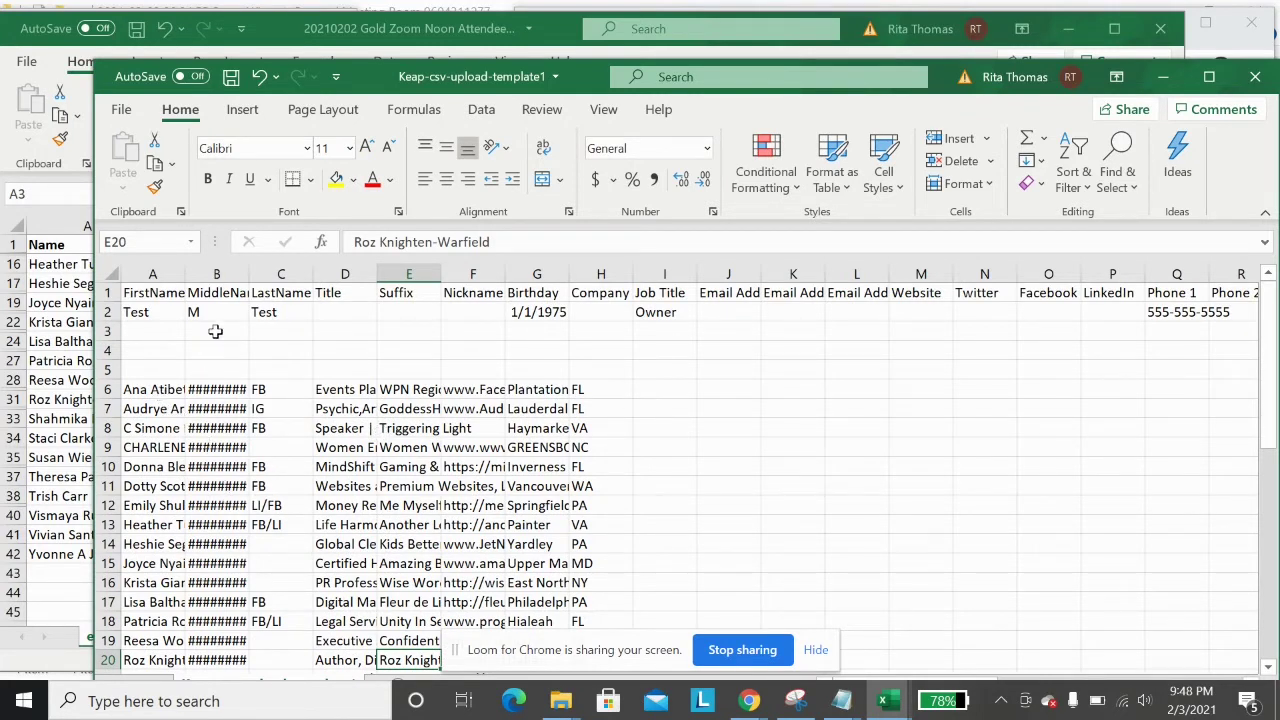
pyautogui.moveTo(222, 386); pyautogui.dragTo(587, 587)
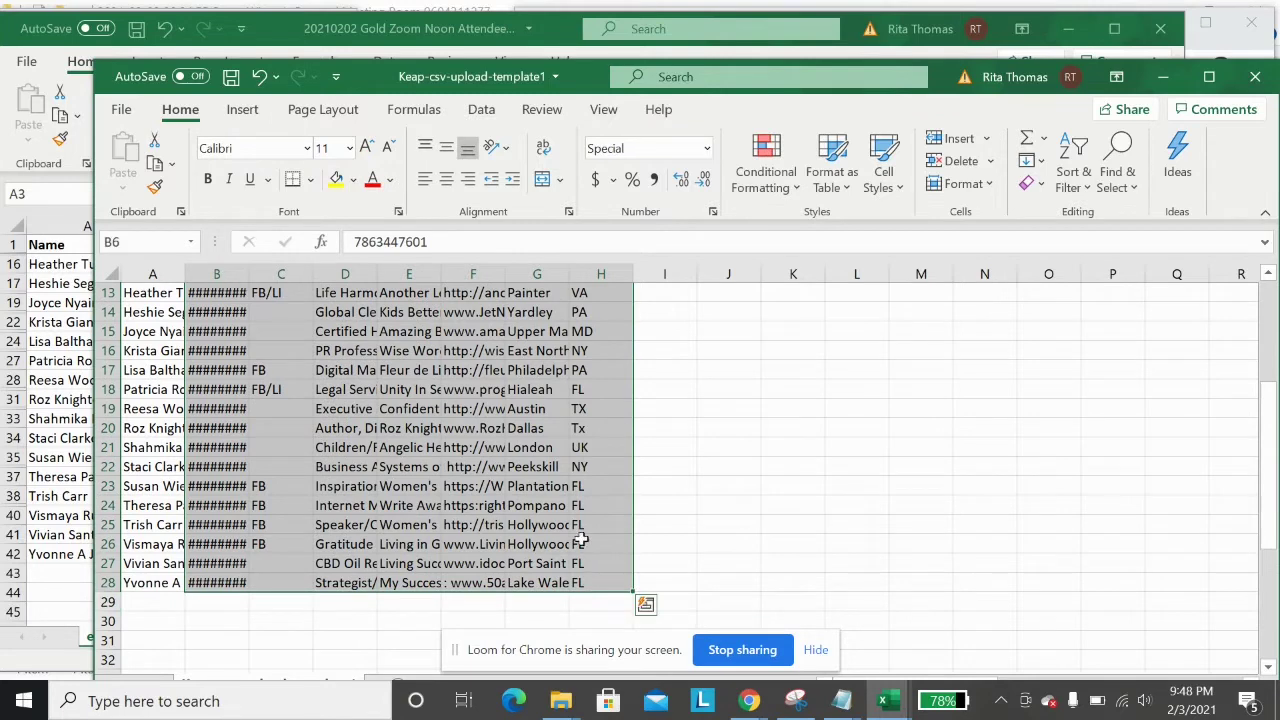
pyautogui.rightClick(516, 352)
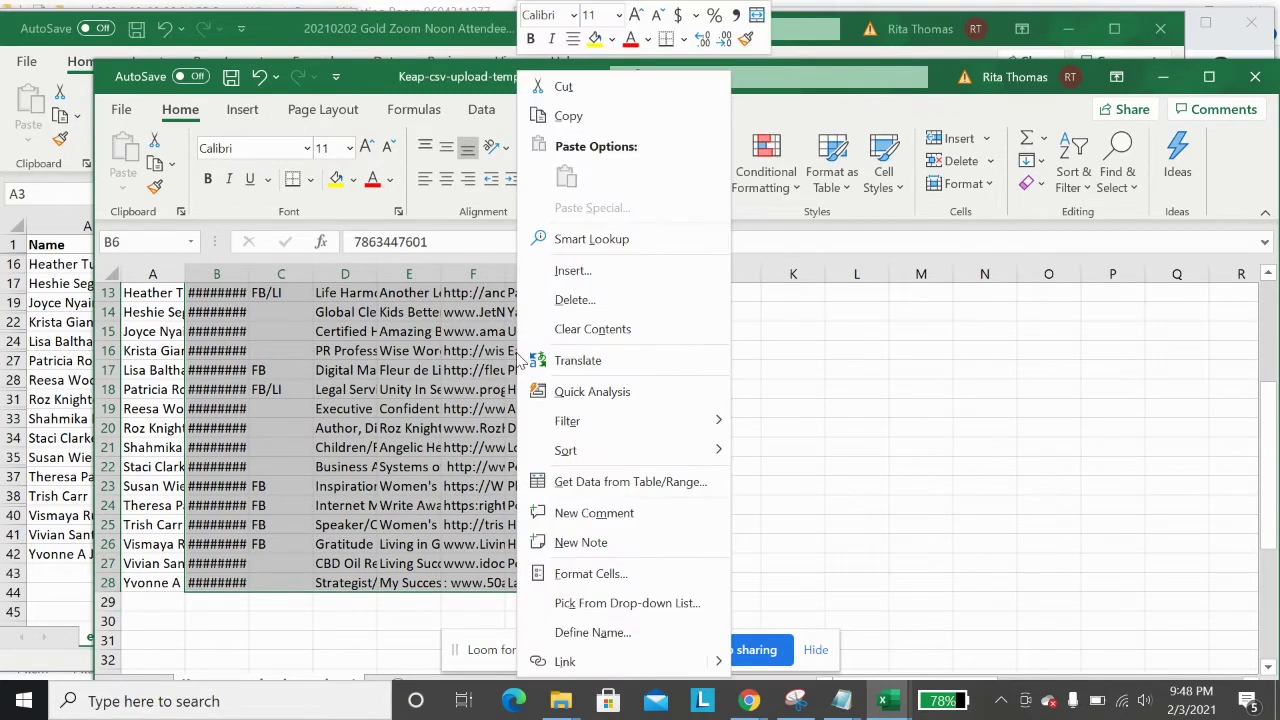
pyautogui.click(564, 87)
pyautogui.scroll(4, 529, 300)
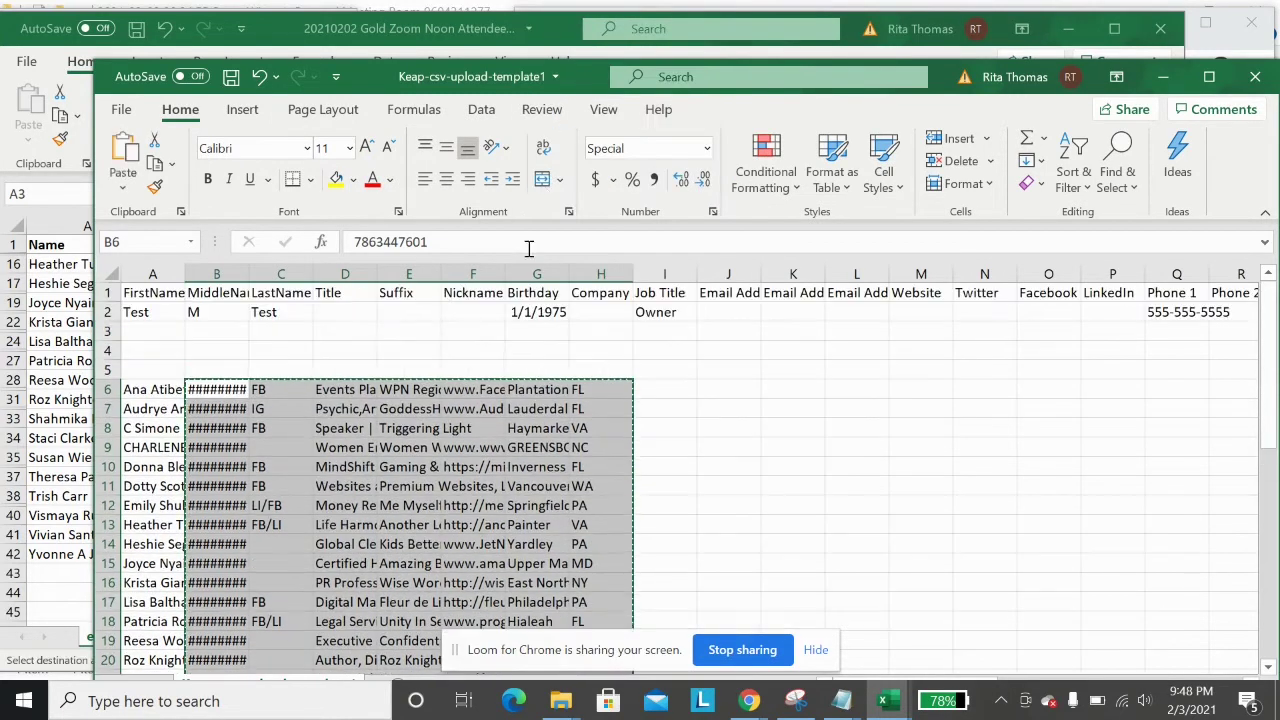
pyautogui.click(296, 389)
pyautogui.rightClick(297, 390)
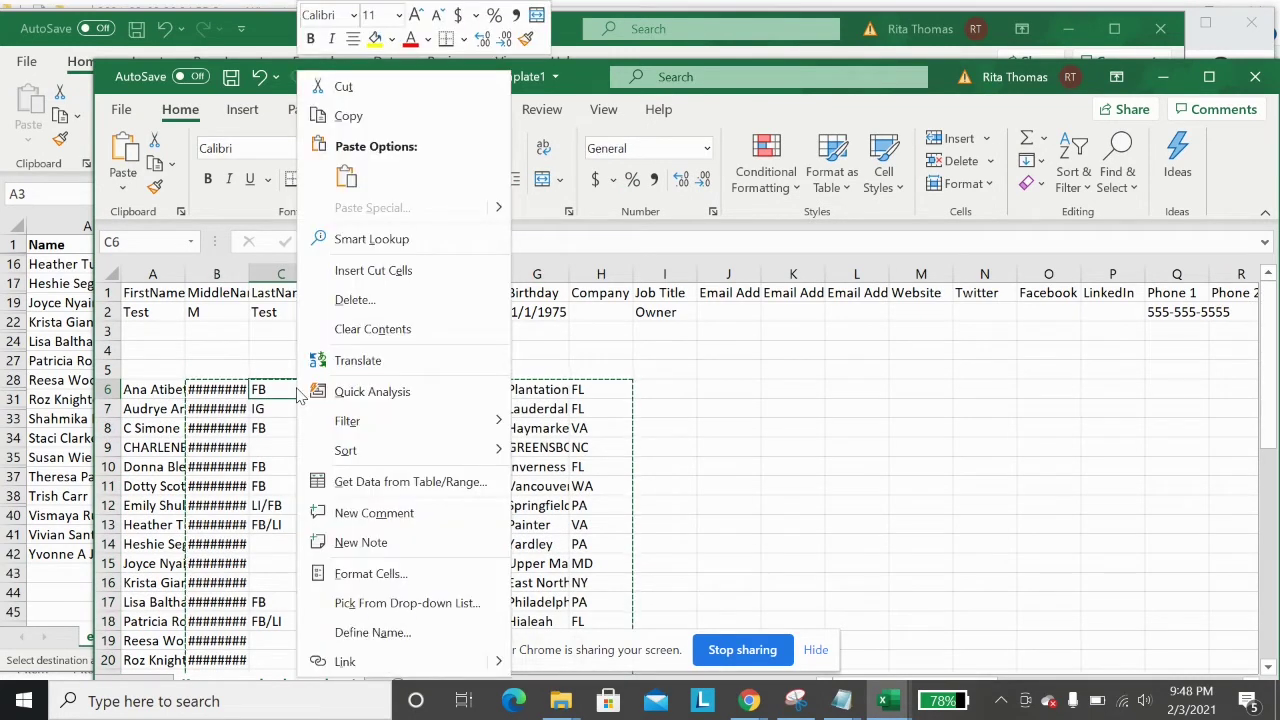
pyautogui.click(346, 177)
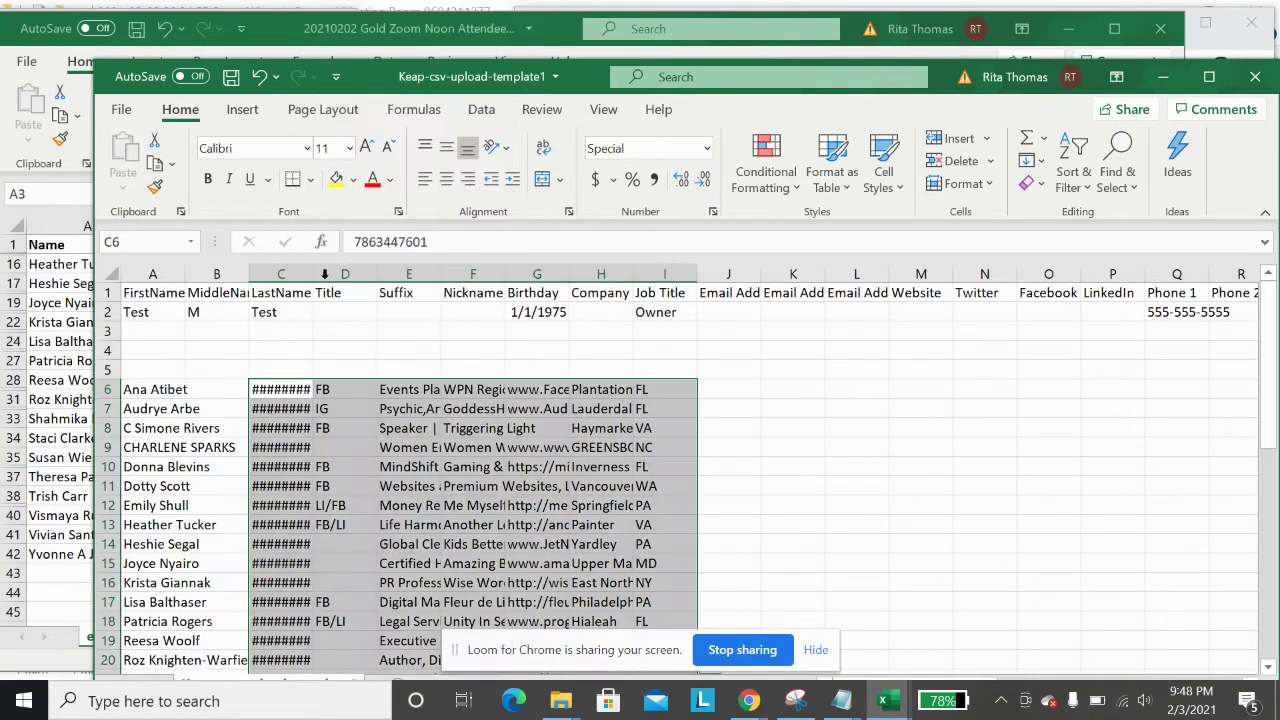
pyautogui.moveTo(217, 366); pyautogui.dragTo(228, 621)
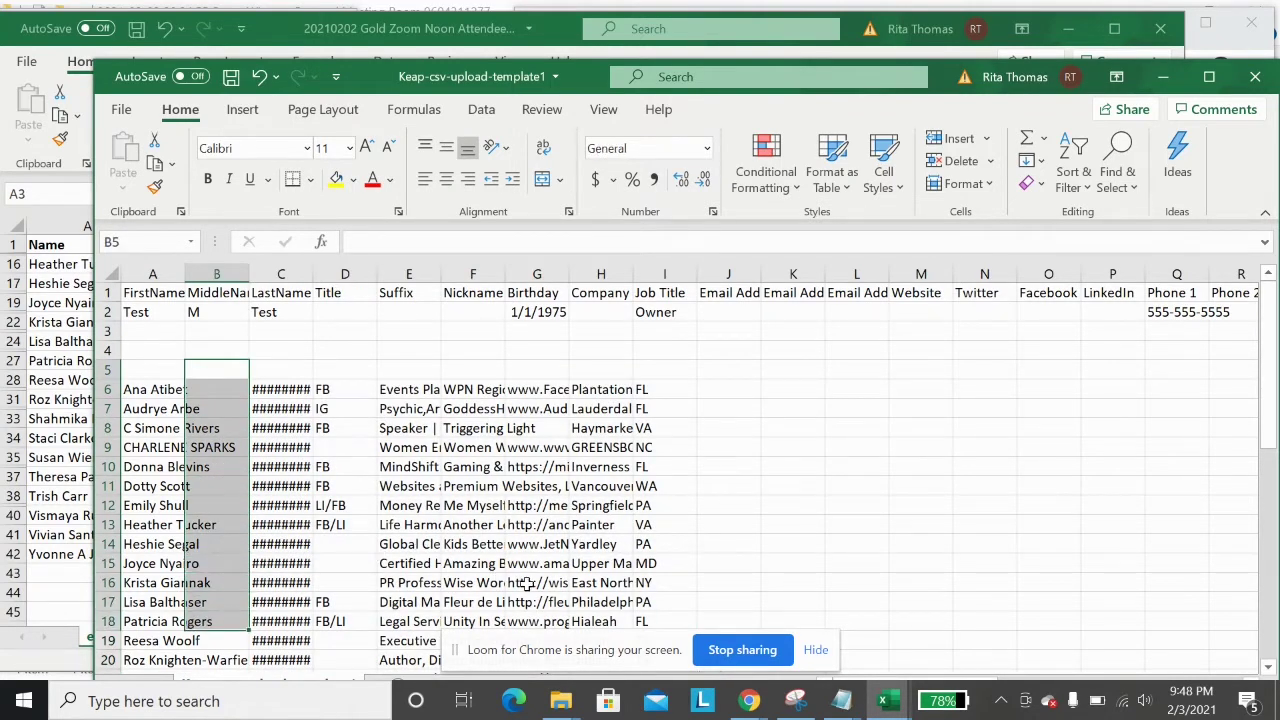
pyautogui.click(323, 530)
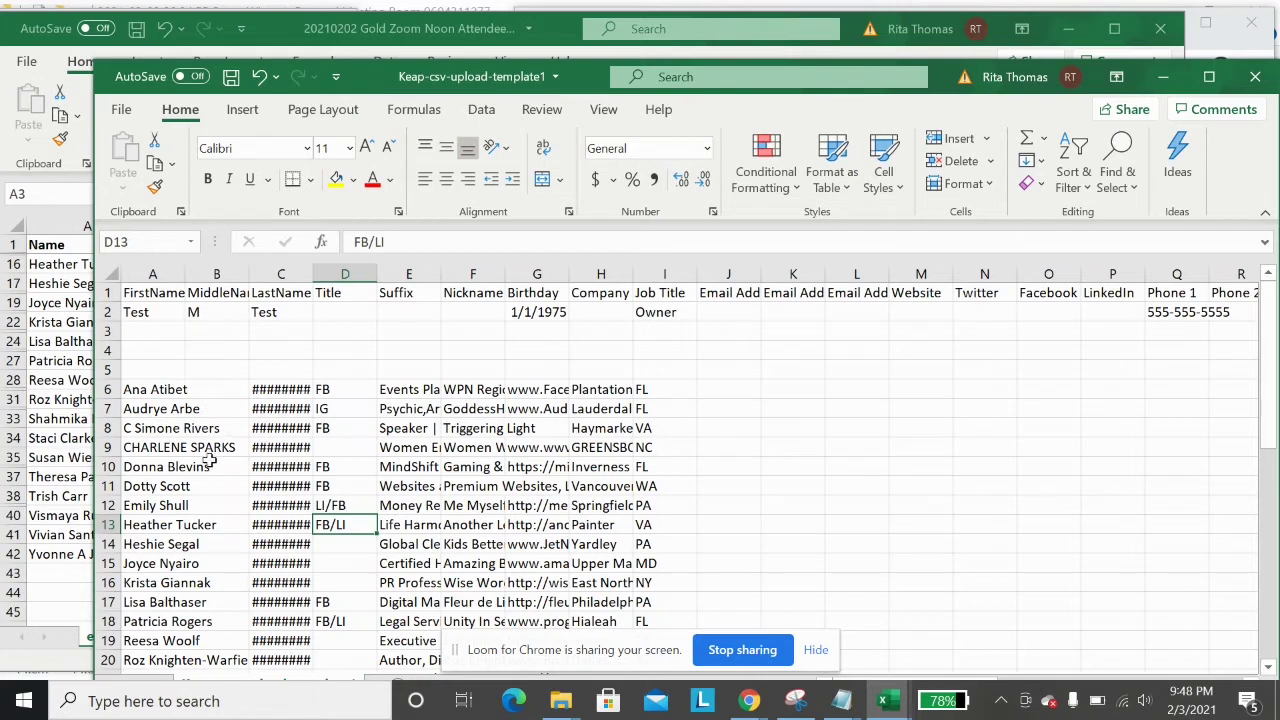
pyautogui.click(163, 297)
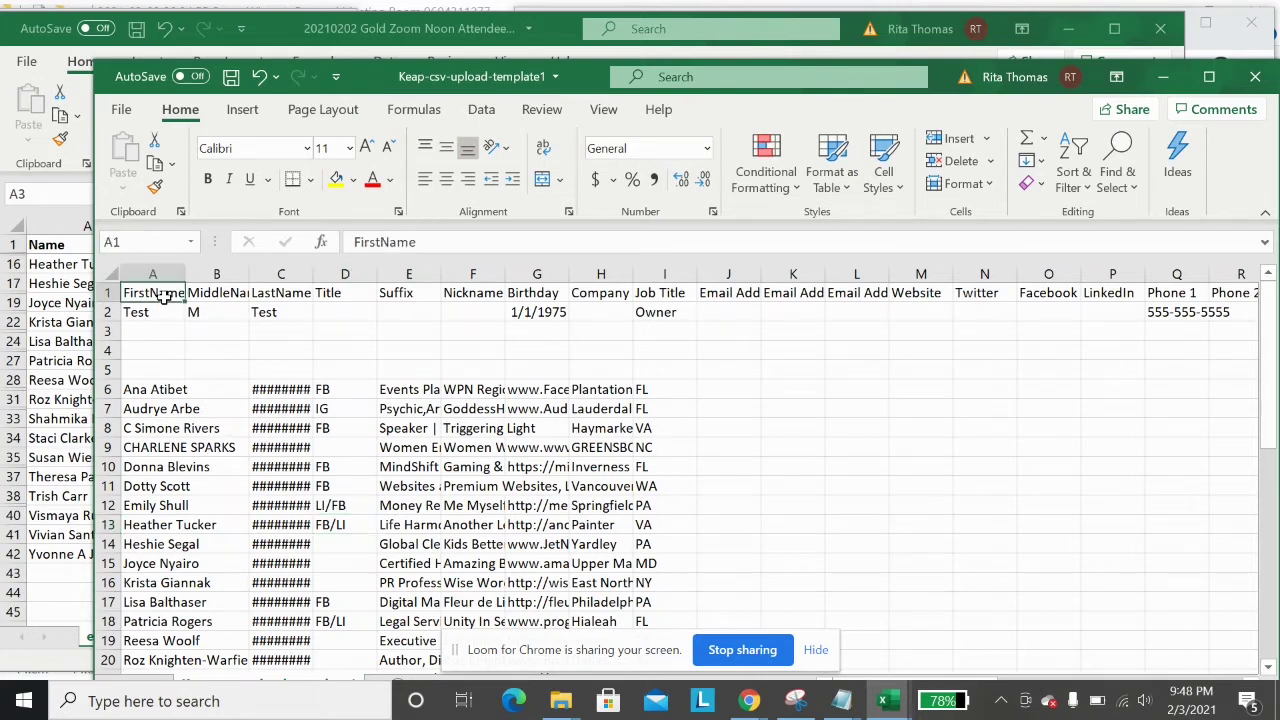
# - Widen the FirstName column so the attendees' full names fit inside it
pyautogui.click(217, 312)
pyautogui.click(270, 311)
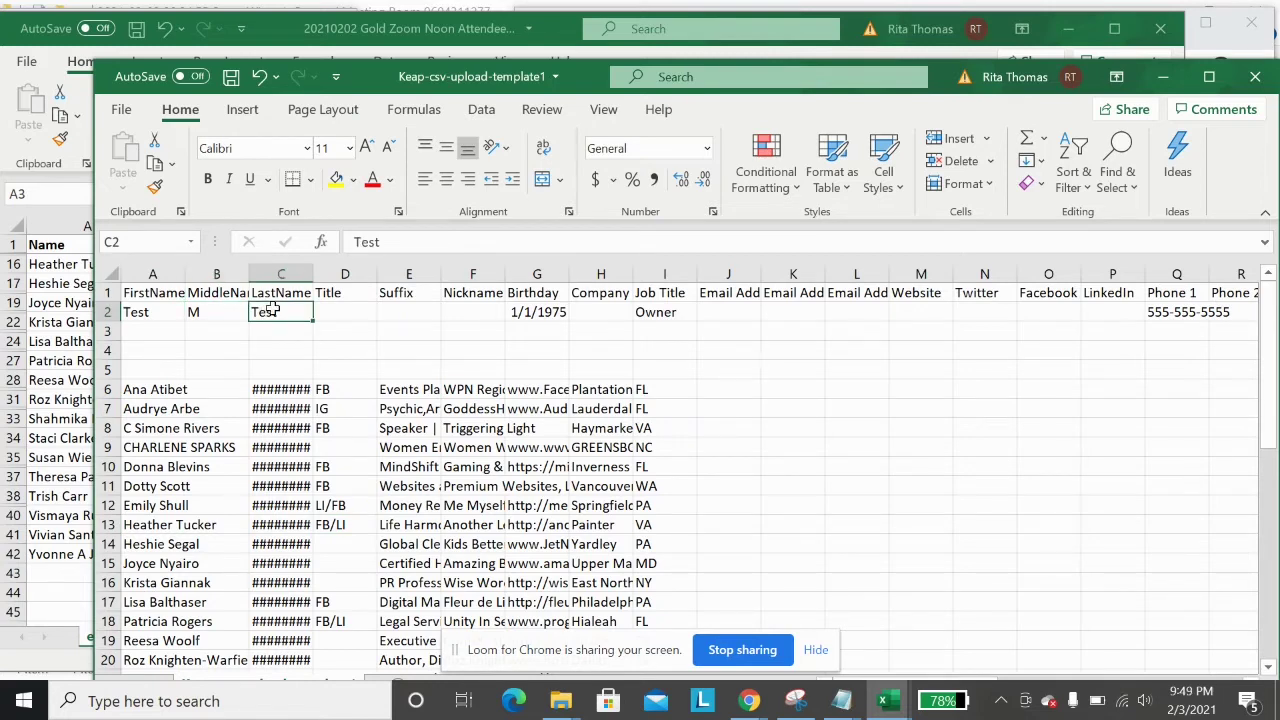
pyautogui.click(157, 389)
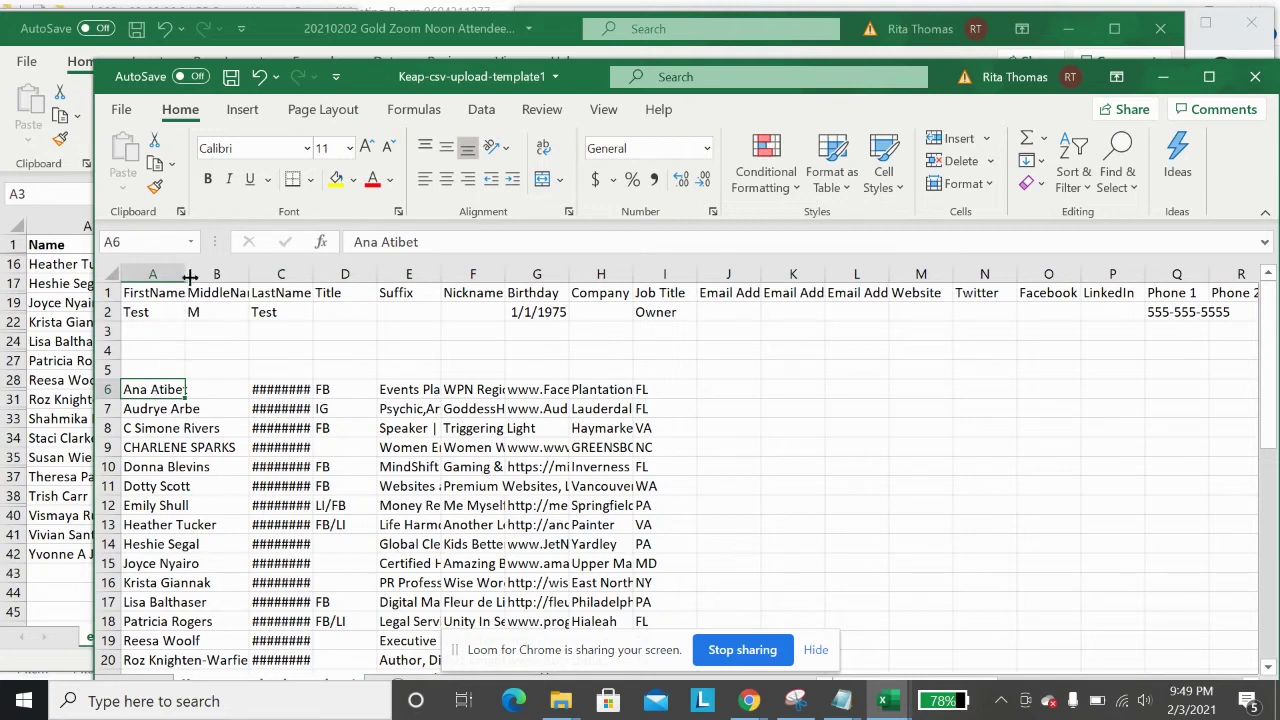
pyautogui.moveTo(189, 276); pyautogui.dragTo(270, 311)
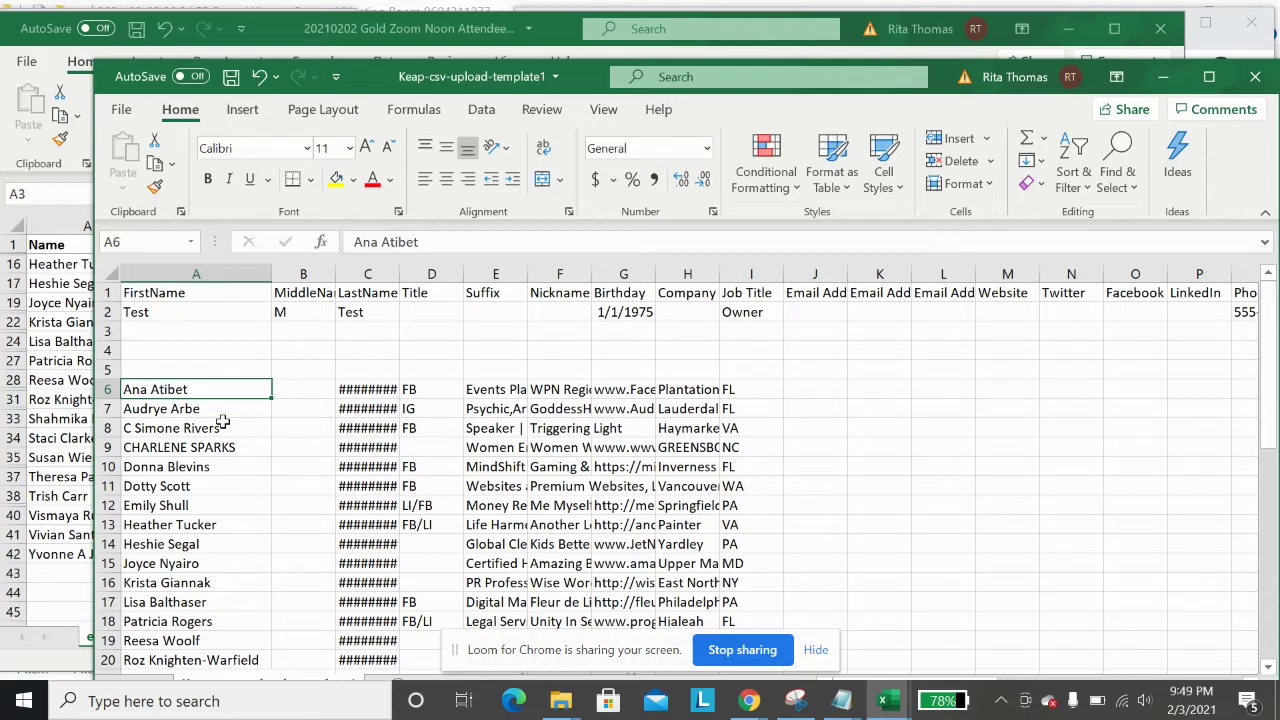
pyautogui.moveTo(201, 389); pyautogui.dragTo(205, 622)
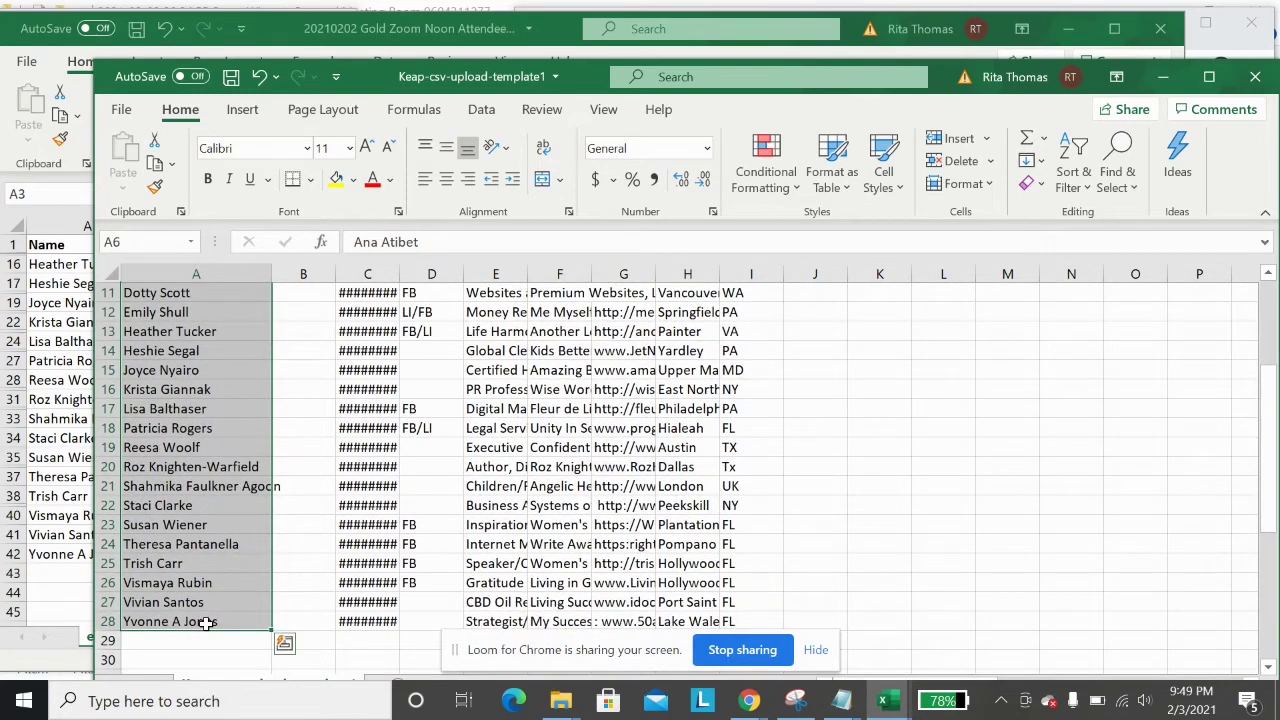
pyautogui.click(481, 109)
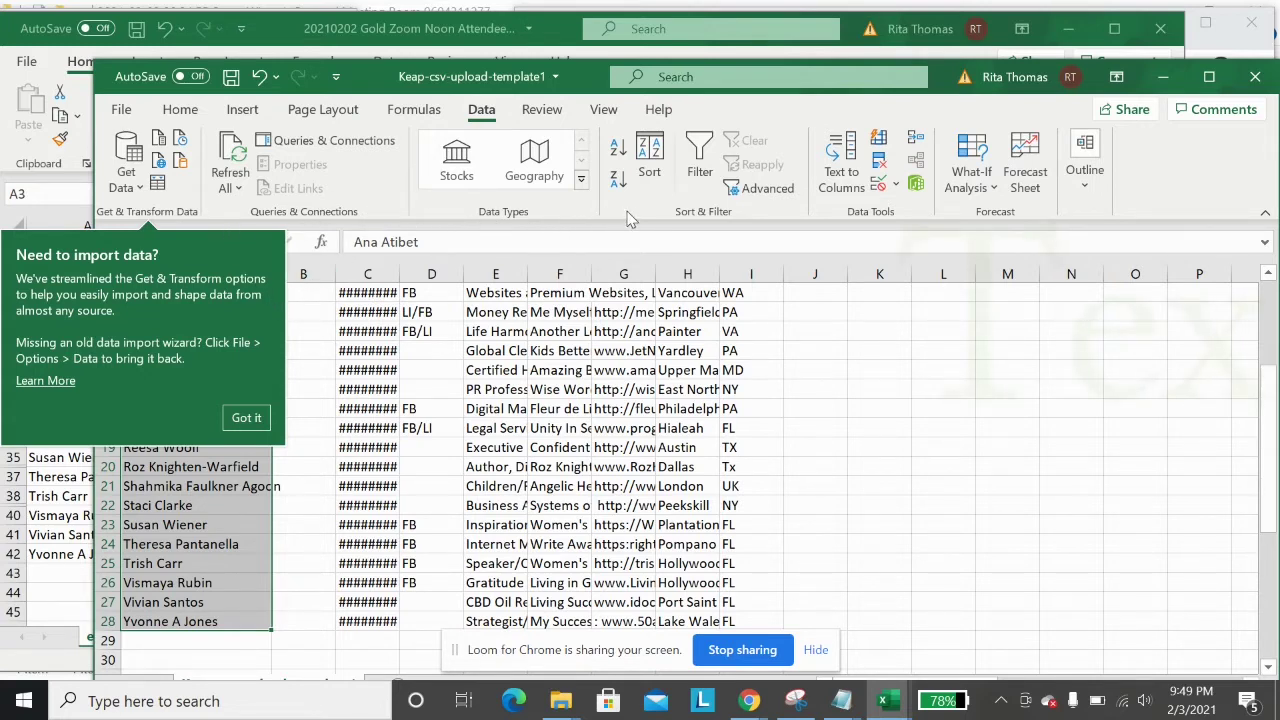
pyautogui.click(830, 174)
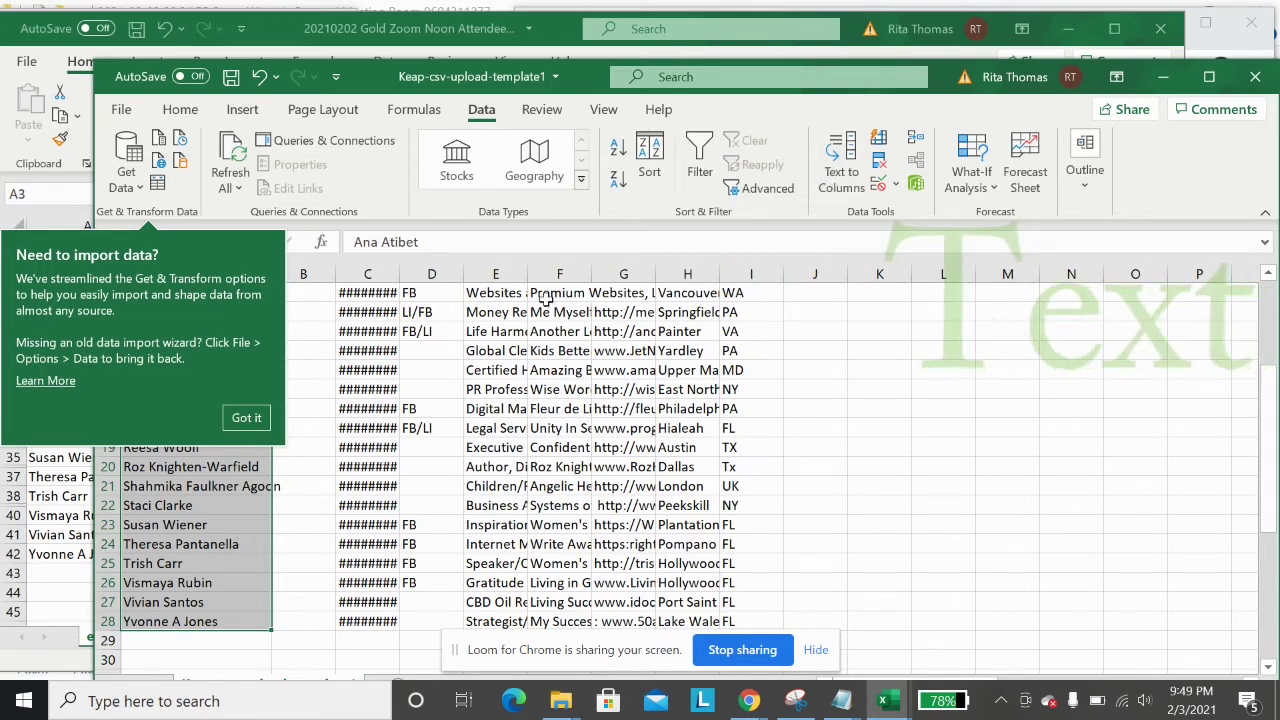
pyautogui.click(444, 384)
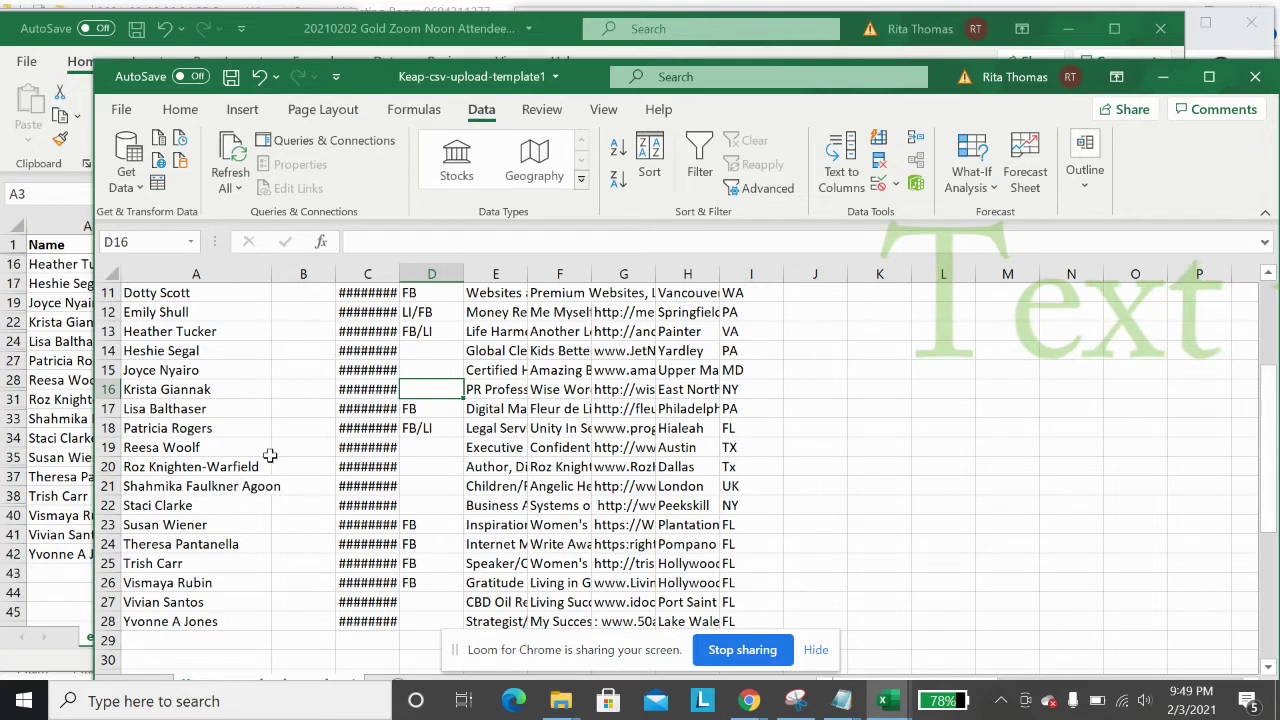
# - Cut the contact data from C6 through I28 and paste it starting at D6, freeing columns B and C beside the names
pyautogui.click(370, 292)
pyautogui.scroll(2, 396, 293)
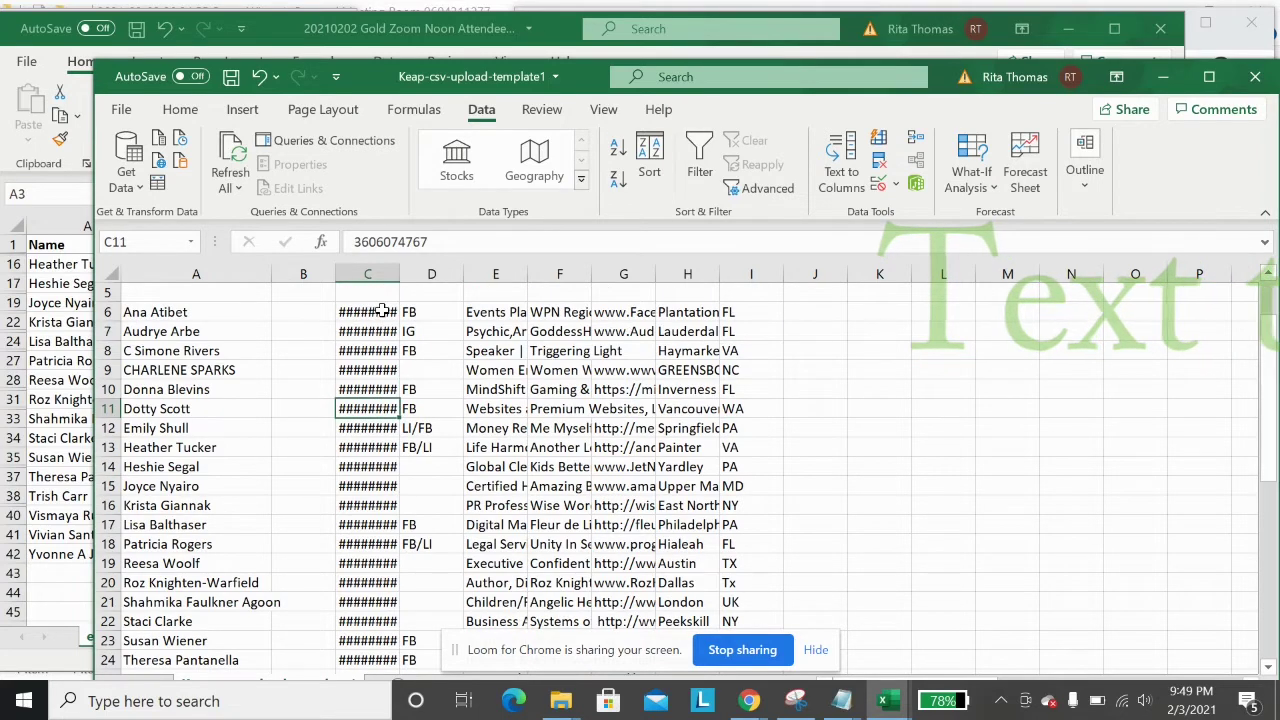
pyautogui.moveTo(375, 312); pyautogui.dragTo(756, 612)
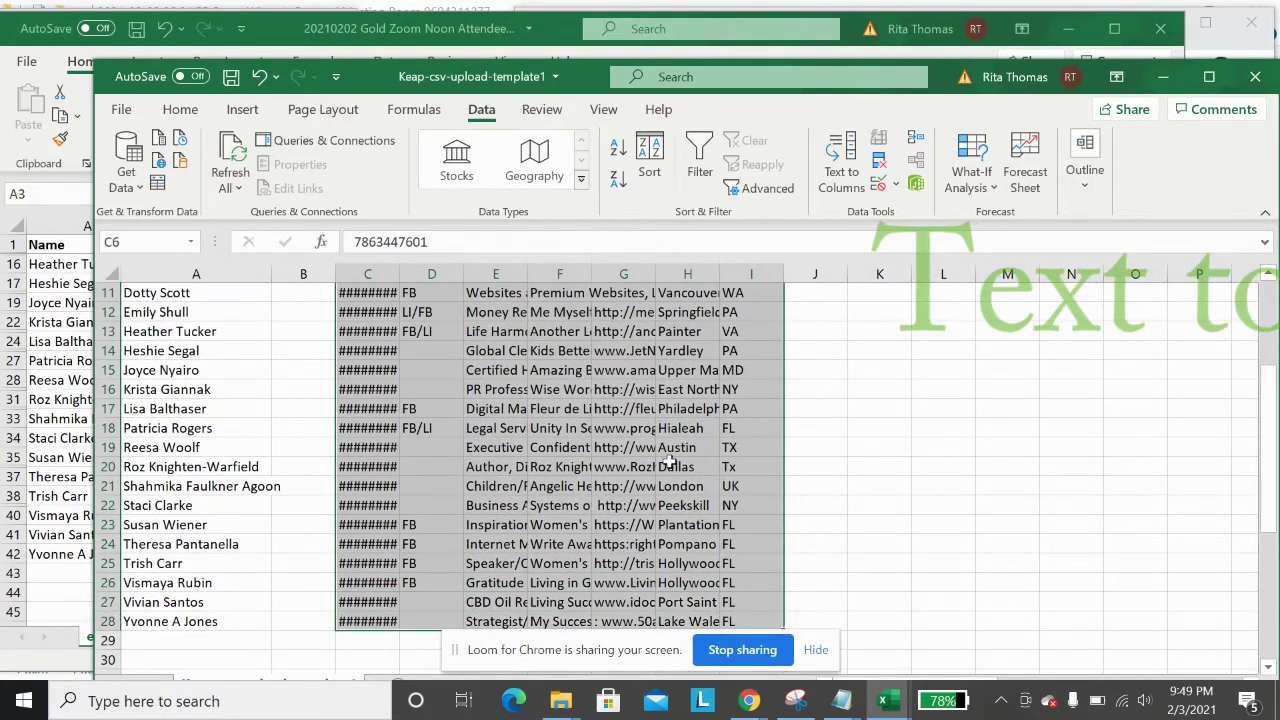
pyautogui.rightClick(668, 458)
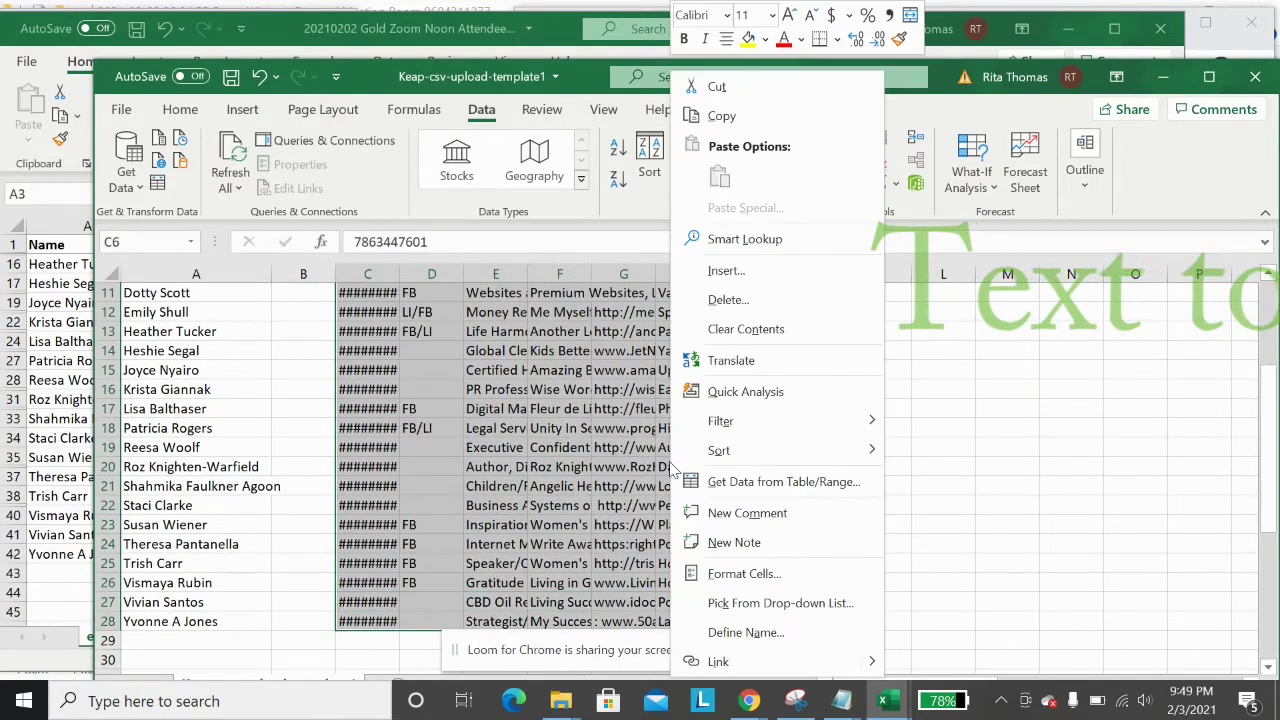
pyautogui.click(721, 116)
pyautogui.scroll(3, 490, 330)
pyautogui.click(405, 389)
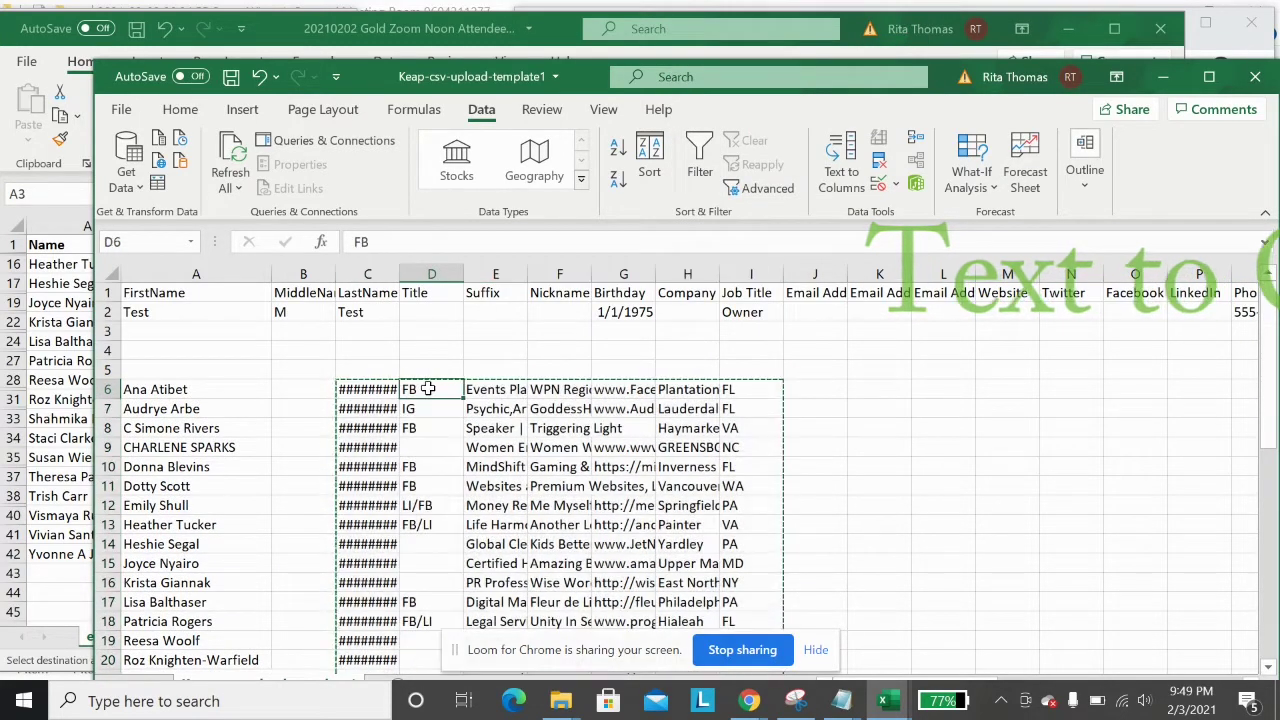
pyautogui.rightClick(410, 389)
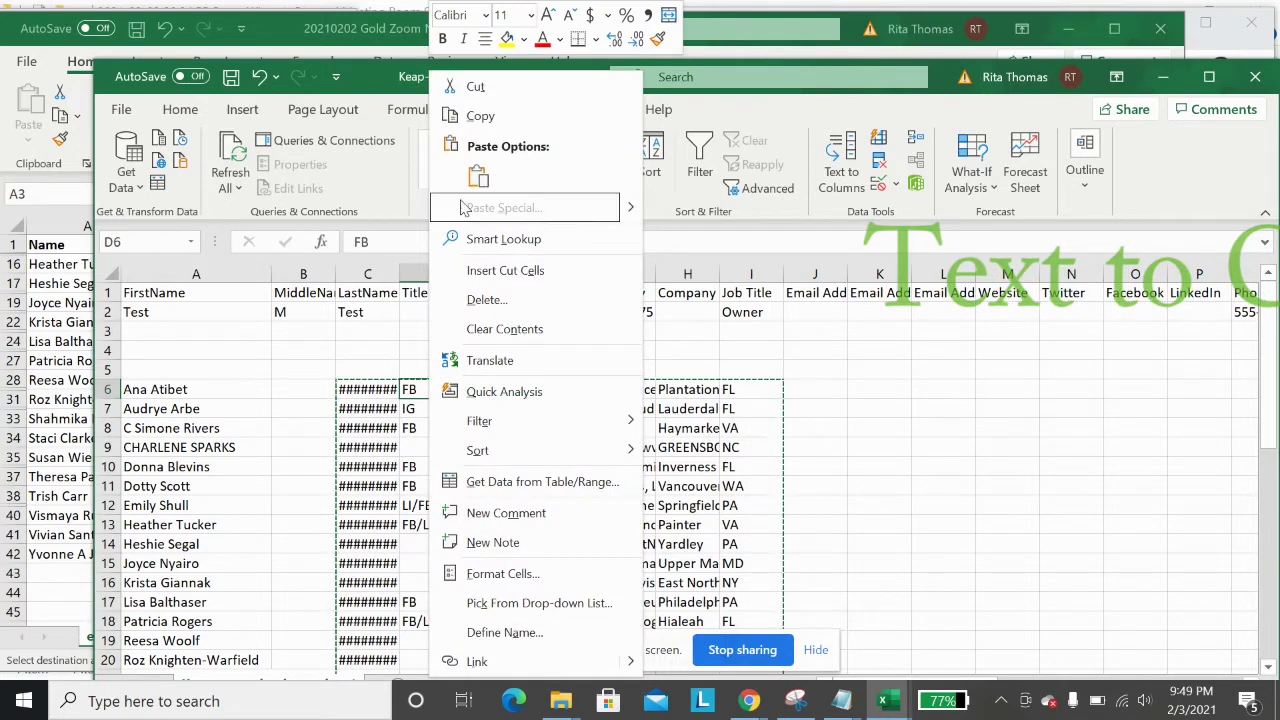
pyautogui.click(478, 176)
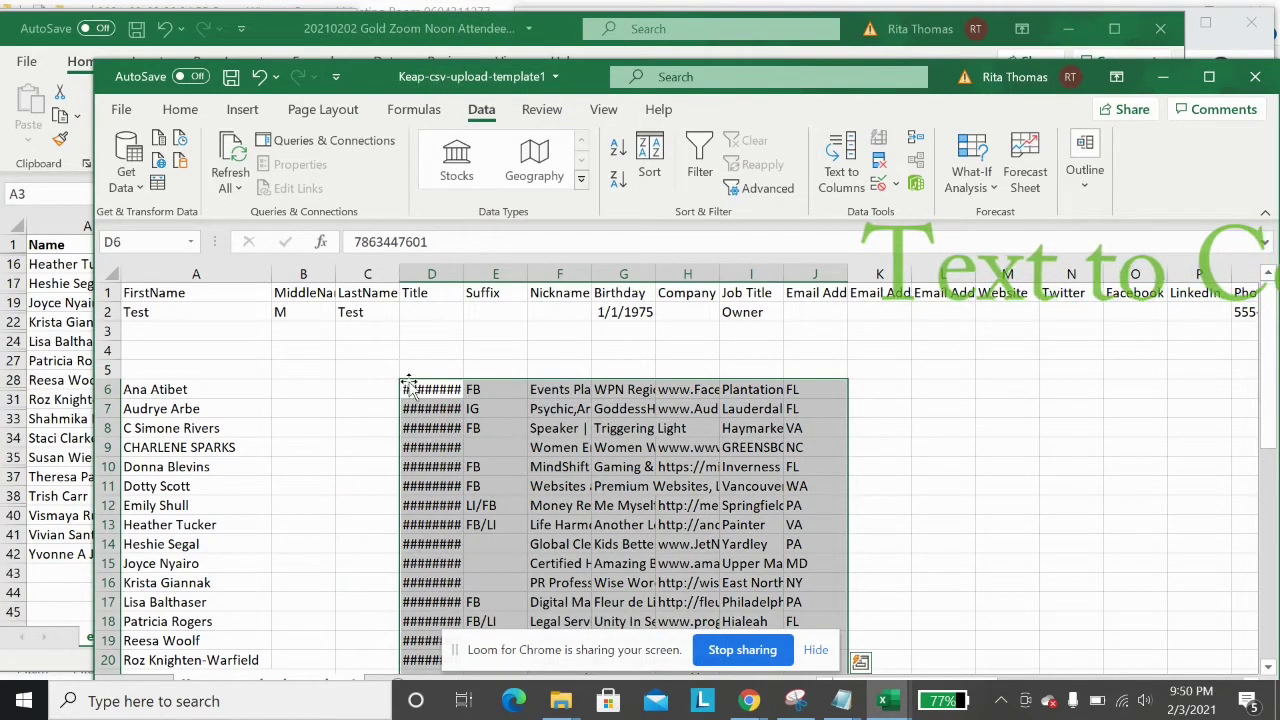
pyautogui.click(408, 386)
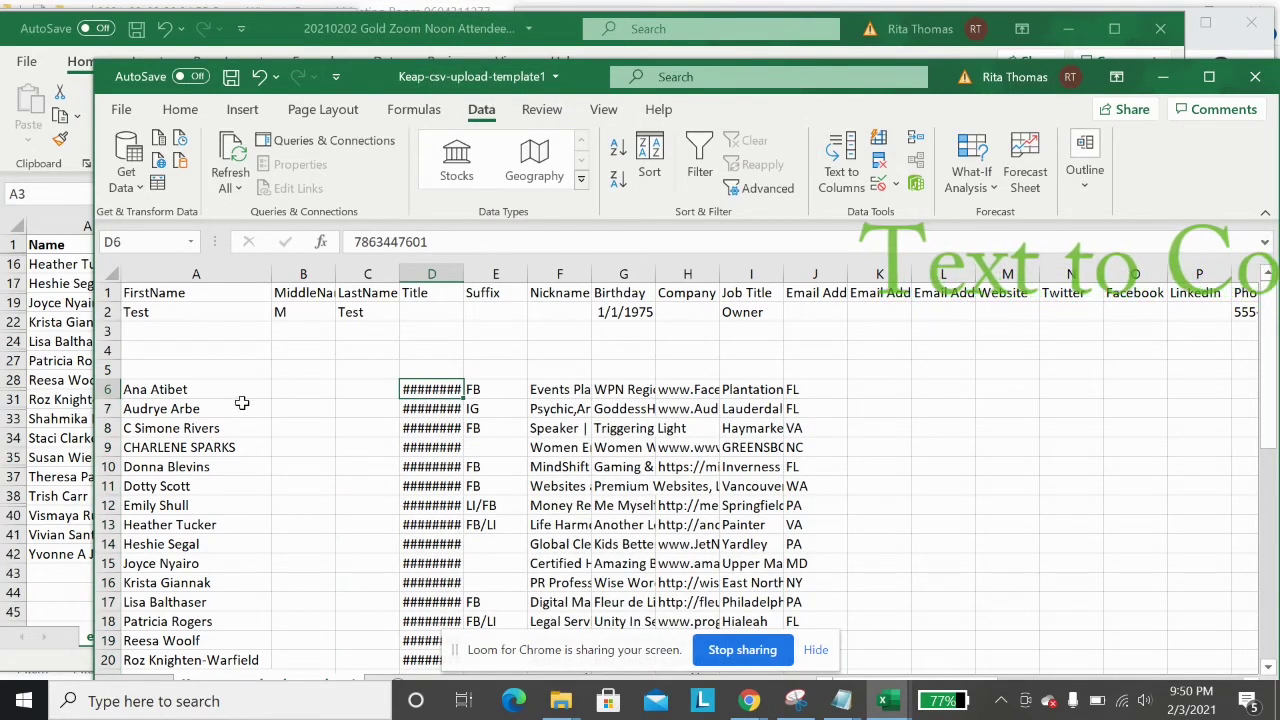
pyautogui.scroll(-1, 222, 515)
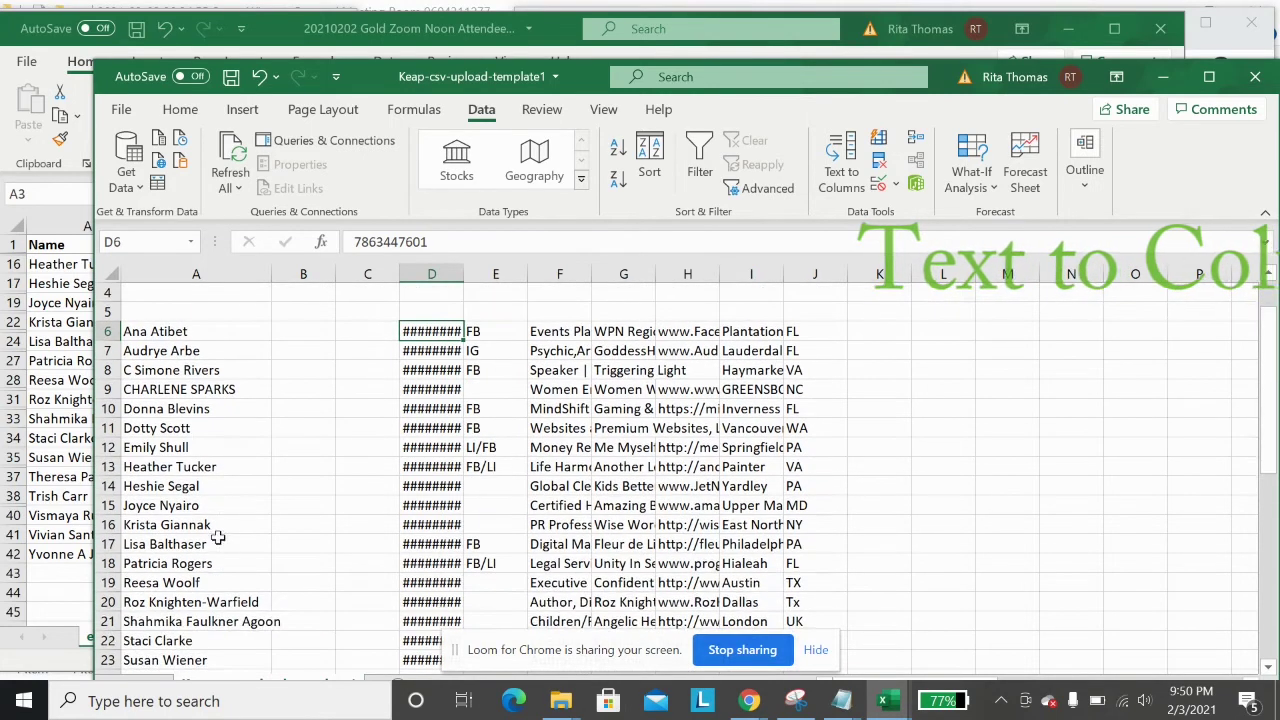
pyautogui.click(202, 616)
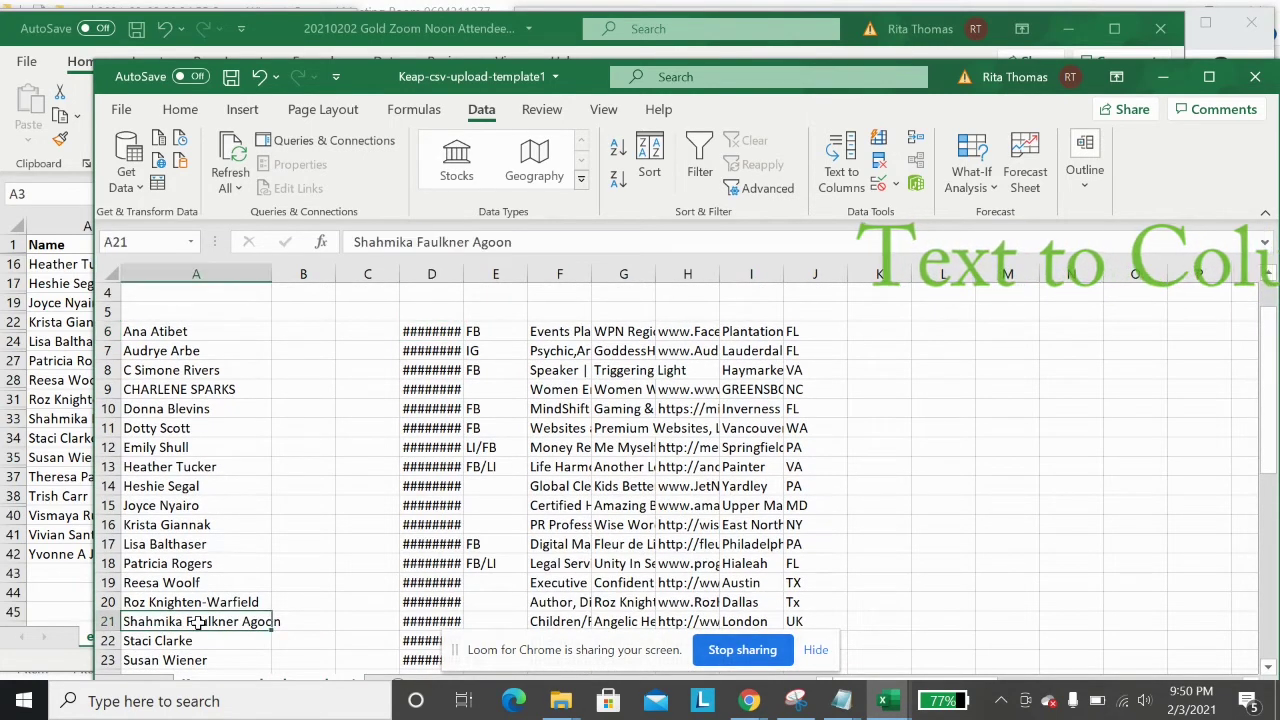
pyautogui.click(312, 621)
pyautogui.click(356, 620)
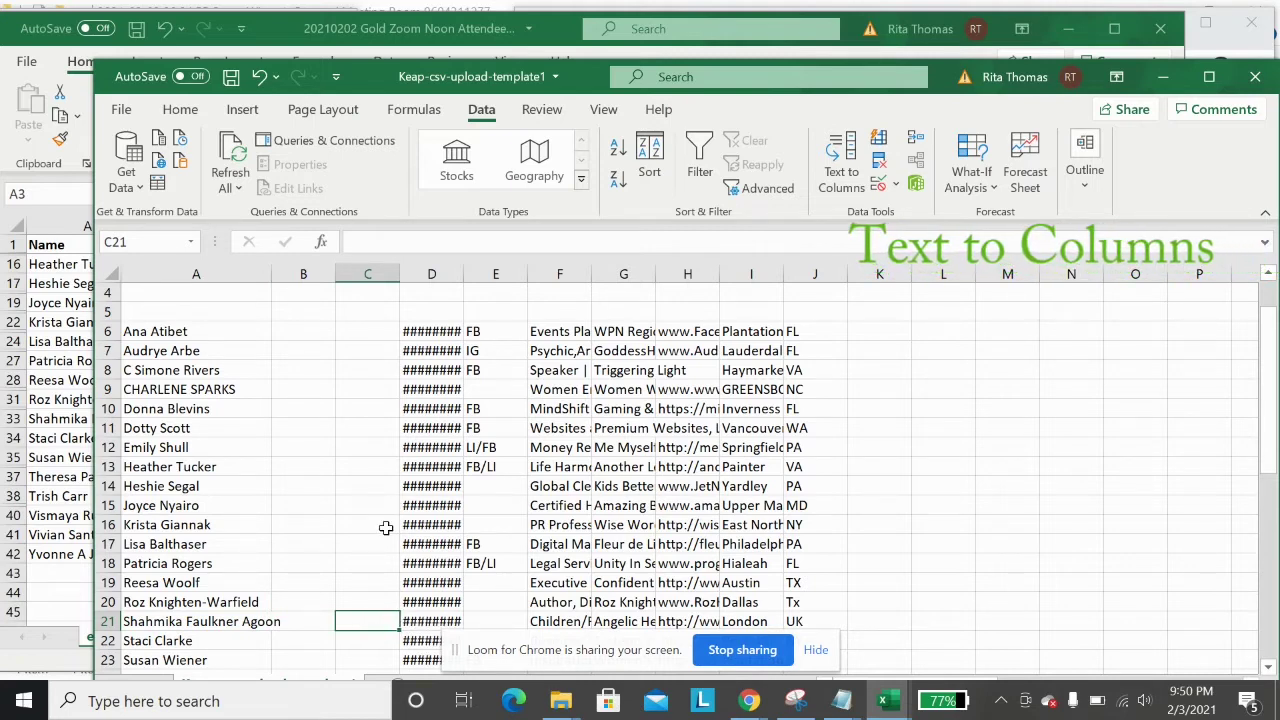
pyautogui.moveTo(230, 330); pyautogui.dragTo(233, 637)
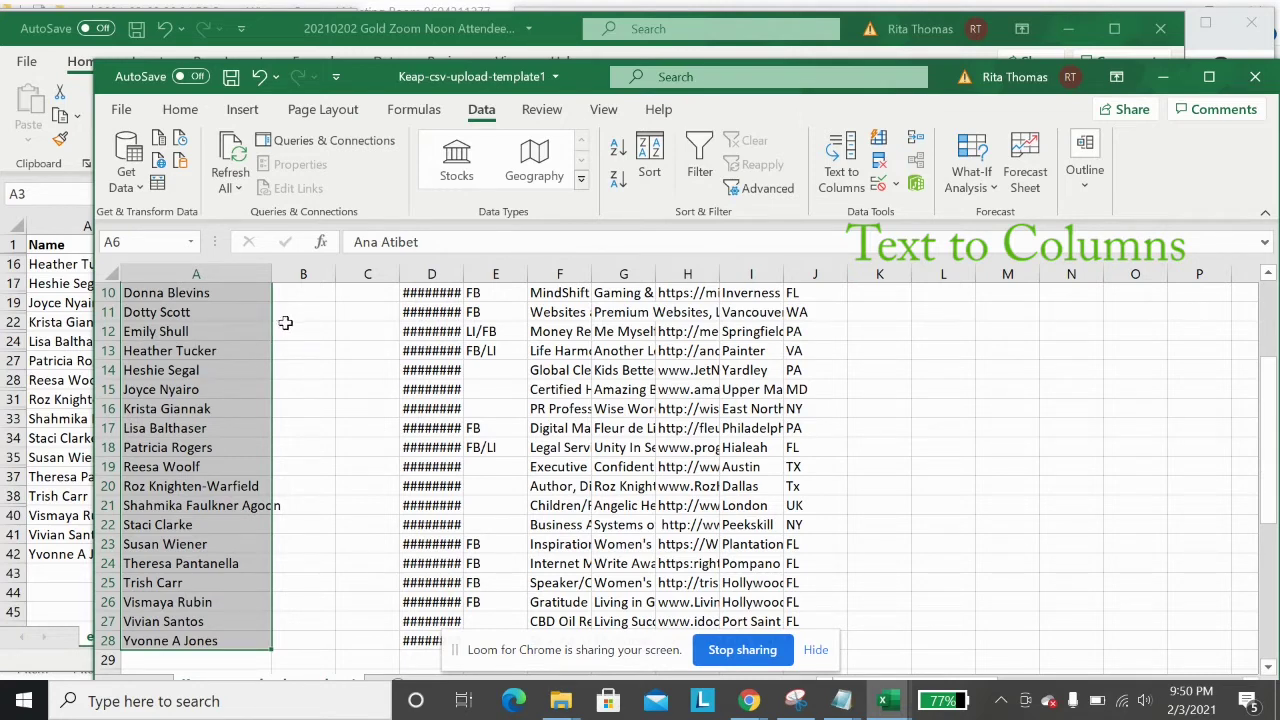
pyautogui.moveTo(297, 323); pyautogui.dragTo(300, 346)
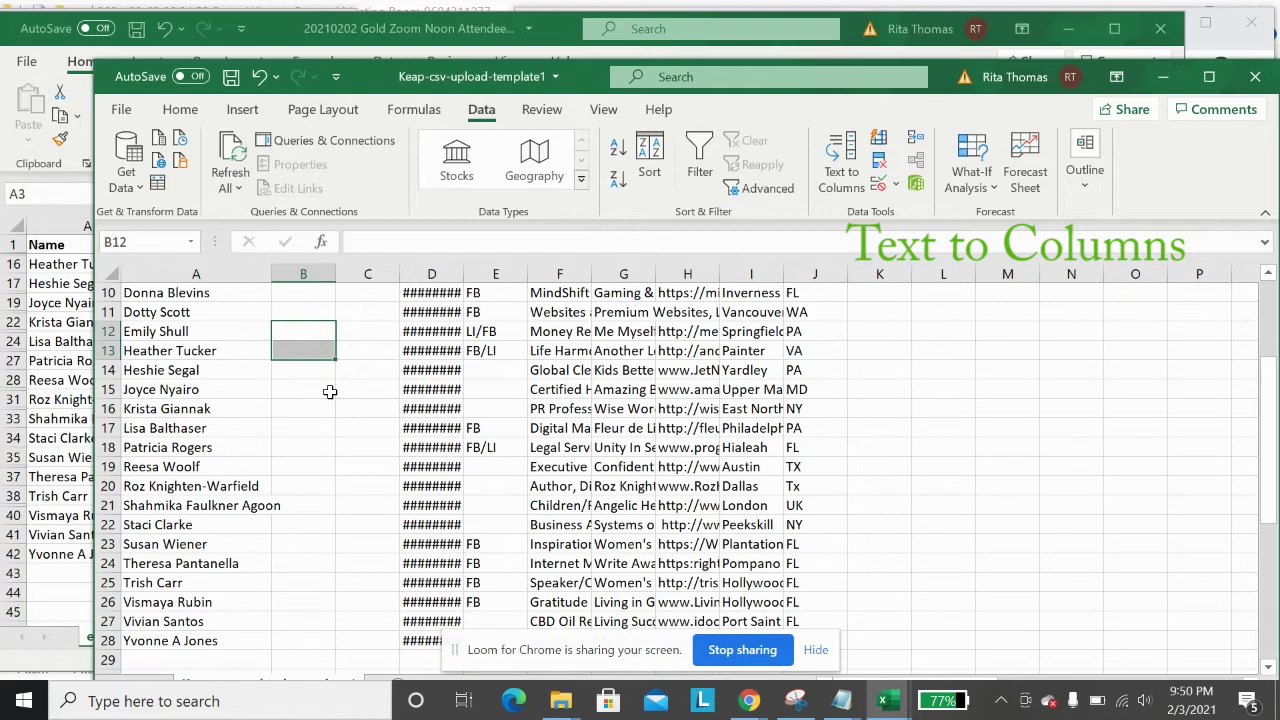
# - Delete the entire row 10 from the attendee list
pyautogui.scroll(3, 217, 312)
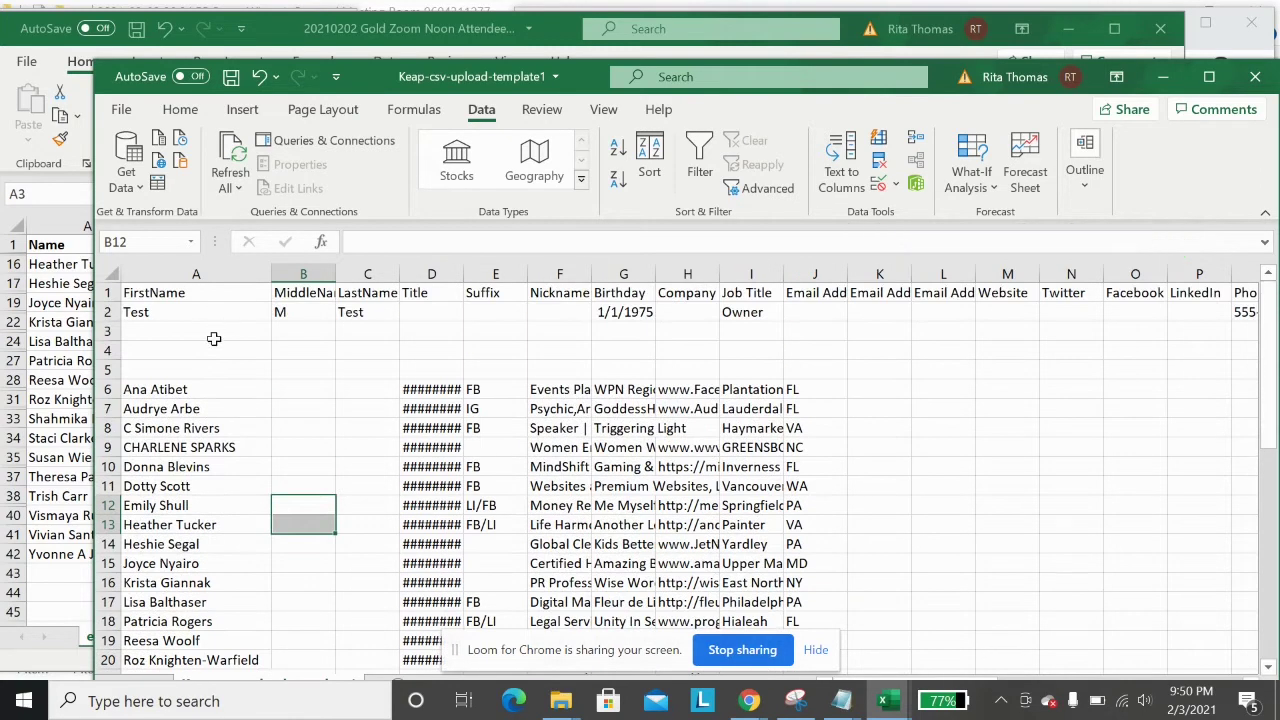
pyautogui.click(104, 467)
pyautogui.rightClick(111, 469)
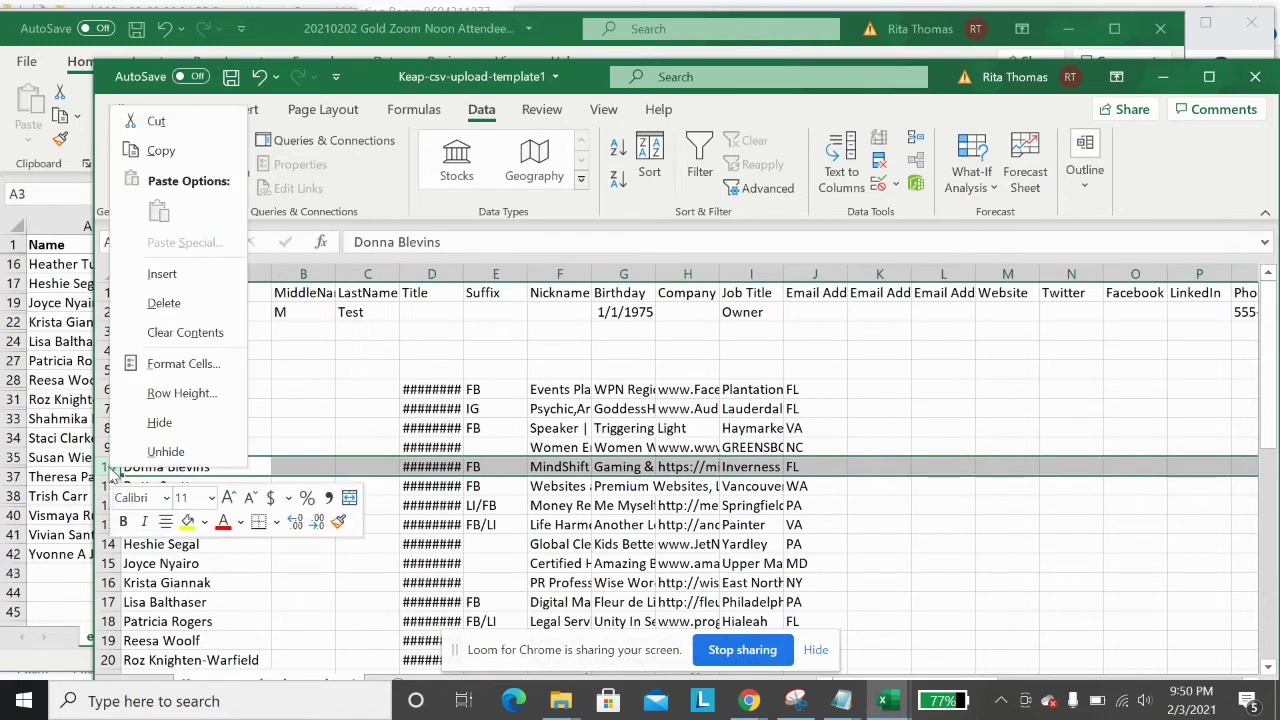
pyautogui.click(160, 302)
# - Split the full names in A6:A27 with Text to Columns, delimited by tab and space with destination A6, and narrow column A
pyautogui.click(220, 388)
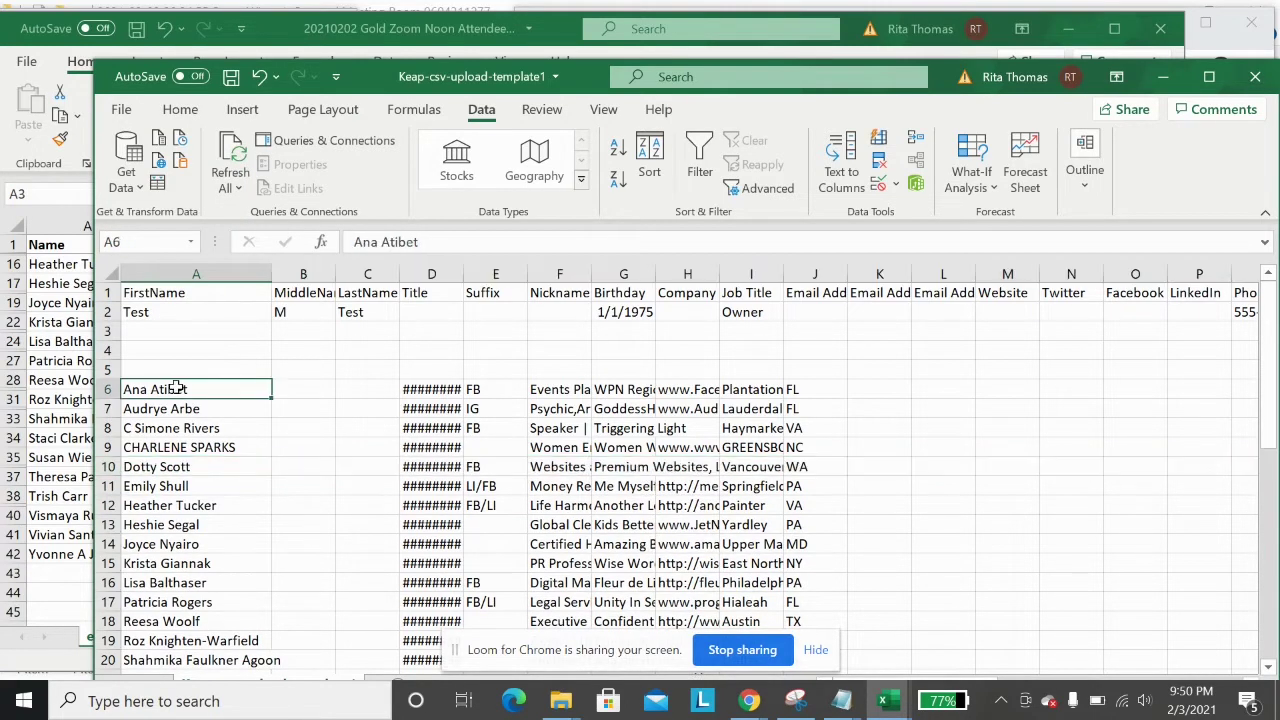
pyautogui.moveTo(177, 388); pyautogui.dragTo(242, 620)
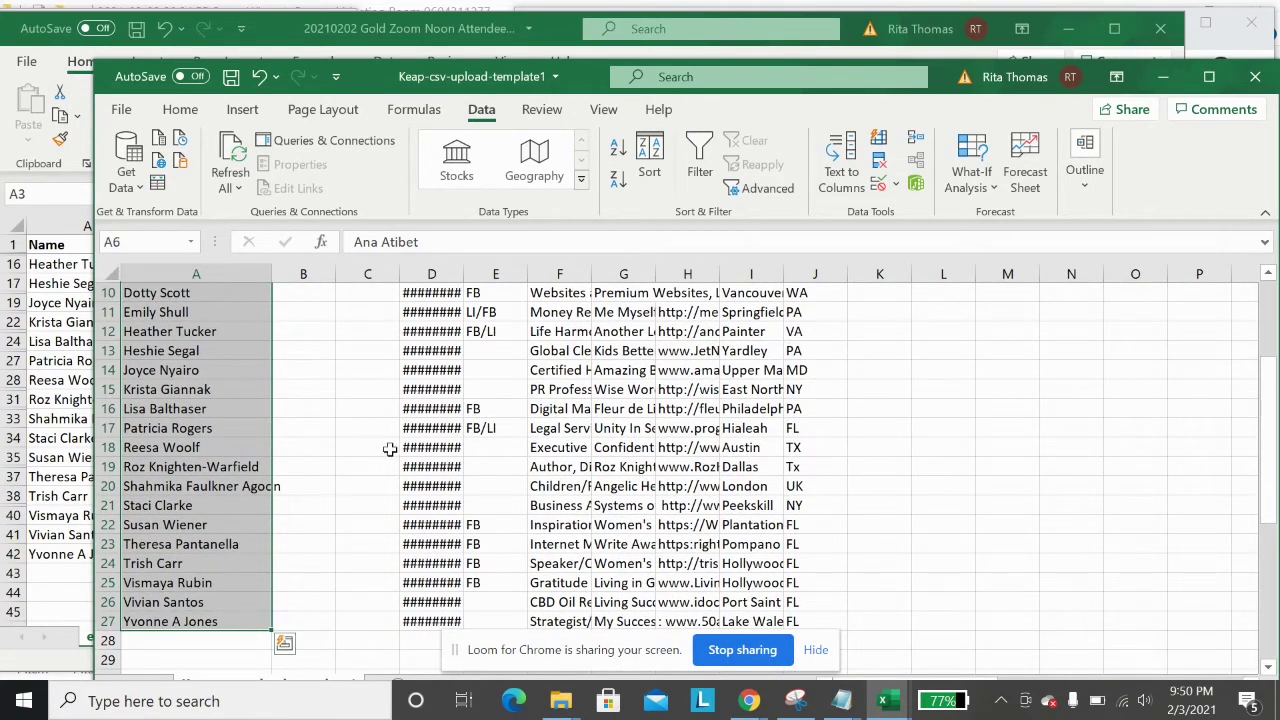
pyautogui.click(841, 160)
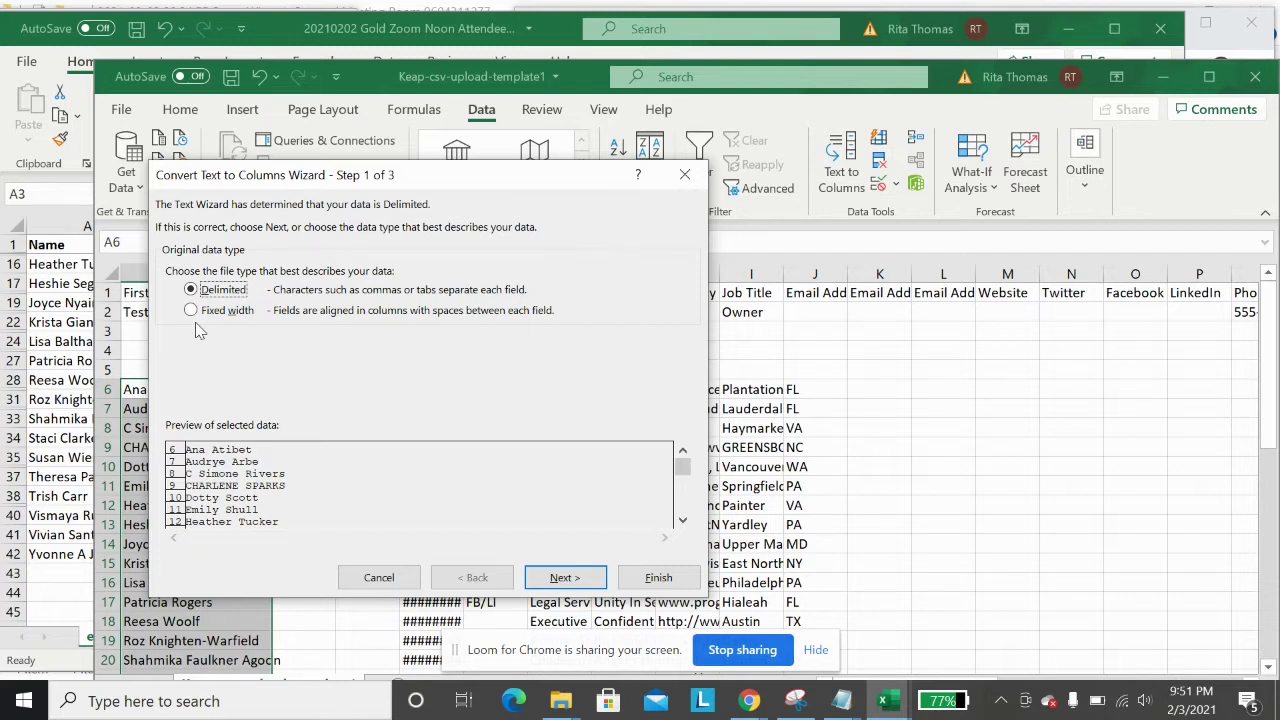
pyautogui.click(569, 579)
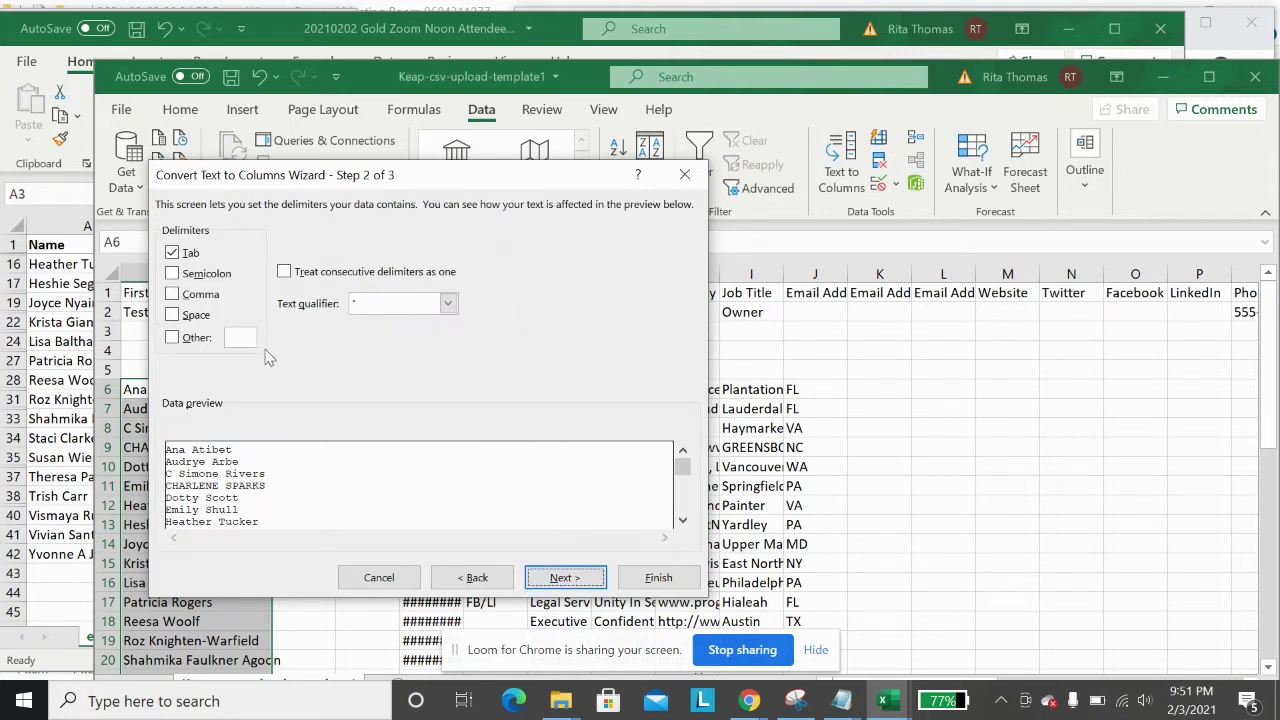
pyautogui.click(174, 315)
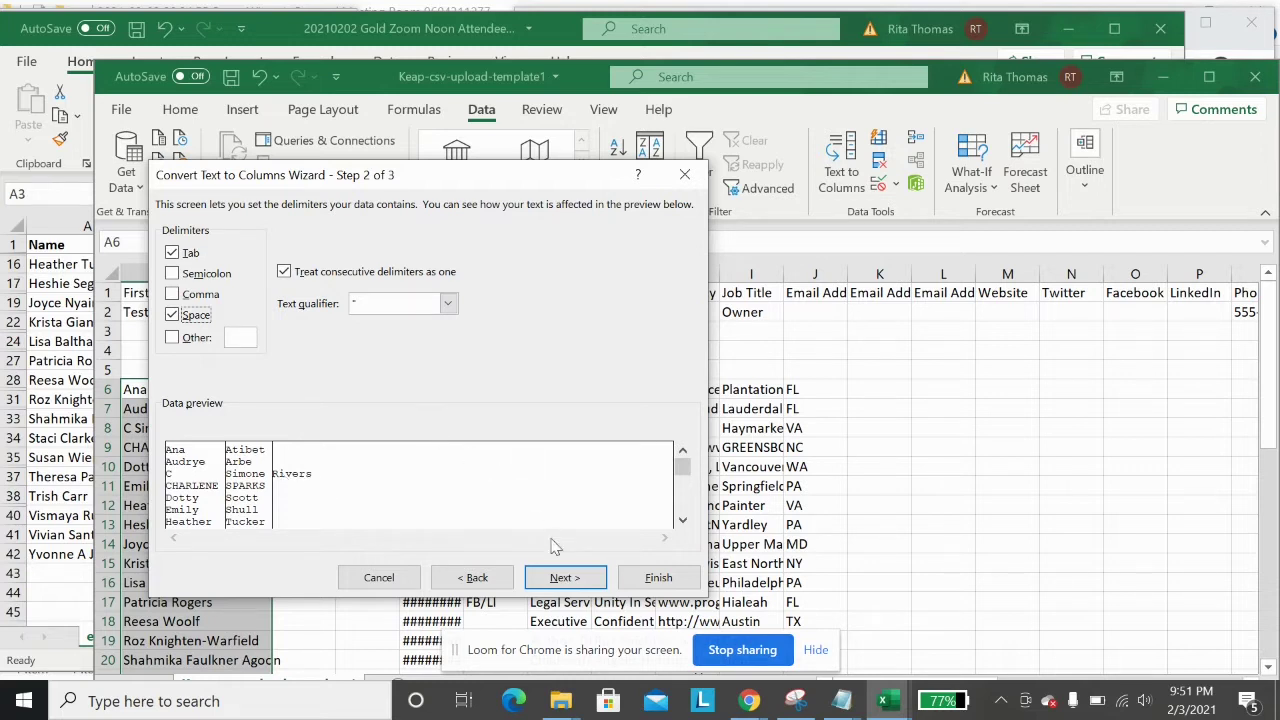
pyautogui.click(560, 580)
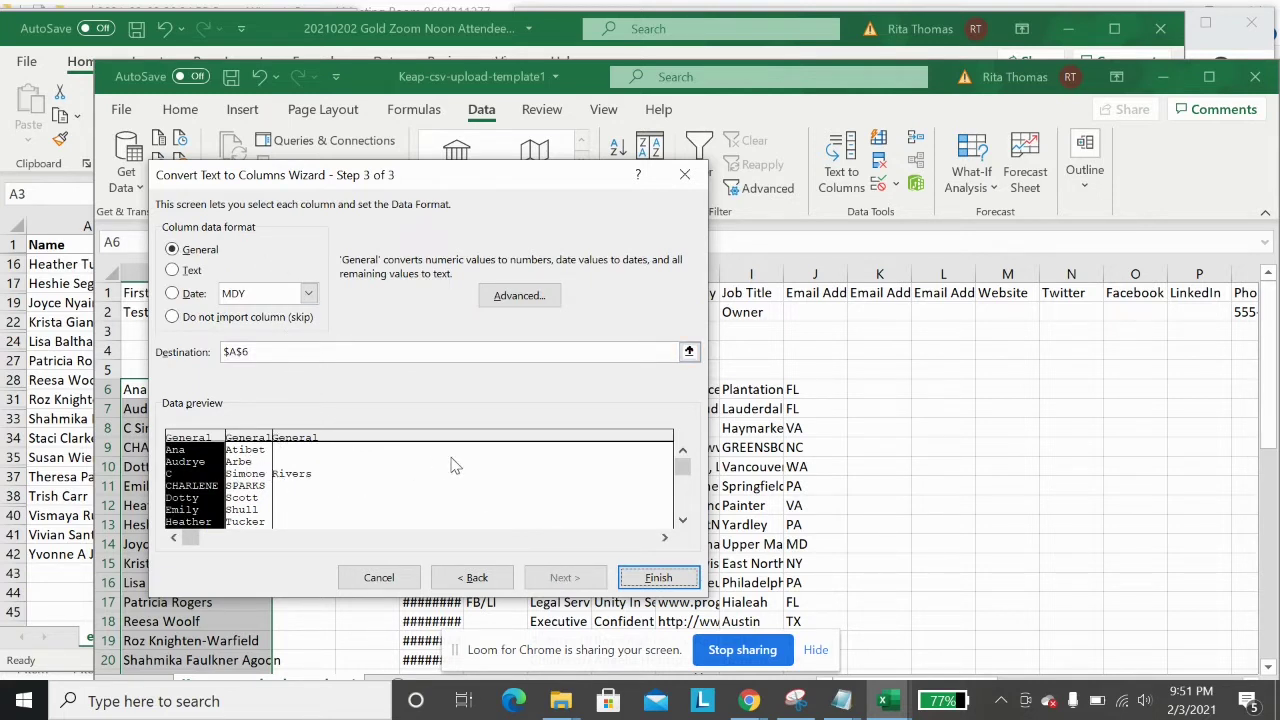
pyautogui.click(651, 580)
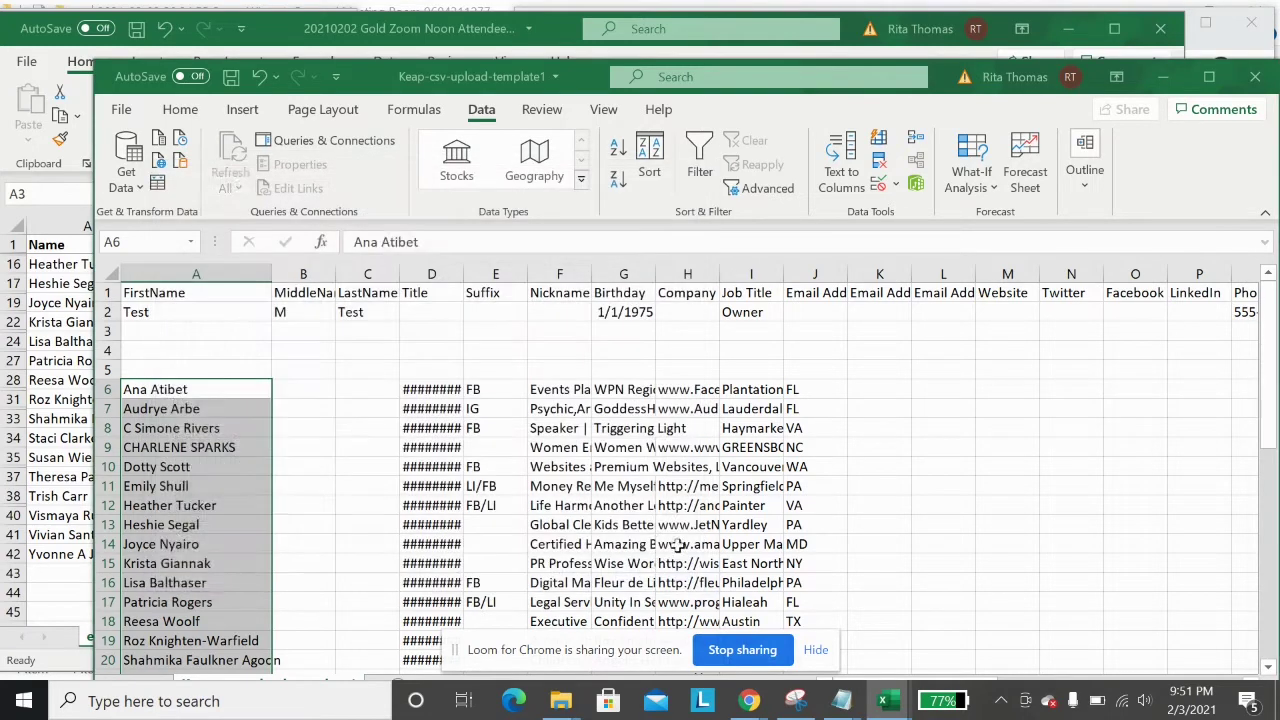
pyautogui.click(885, 447)
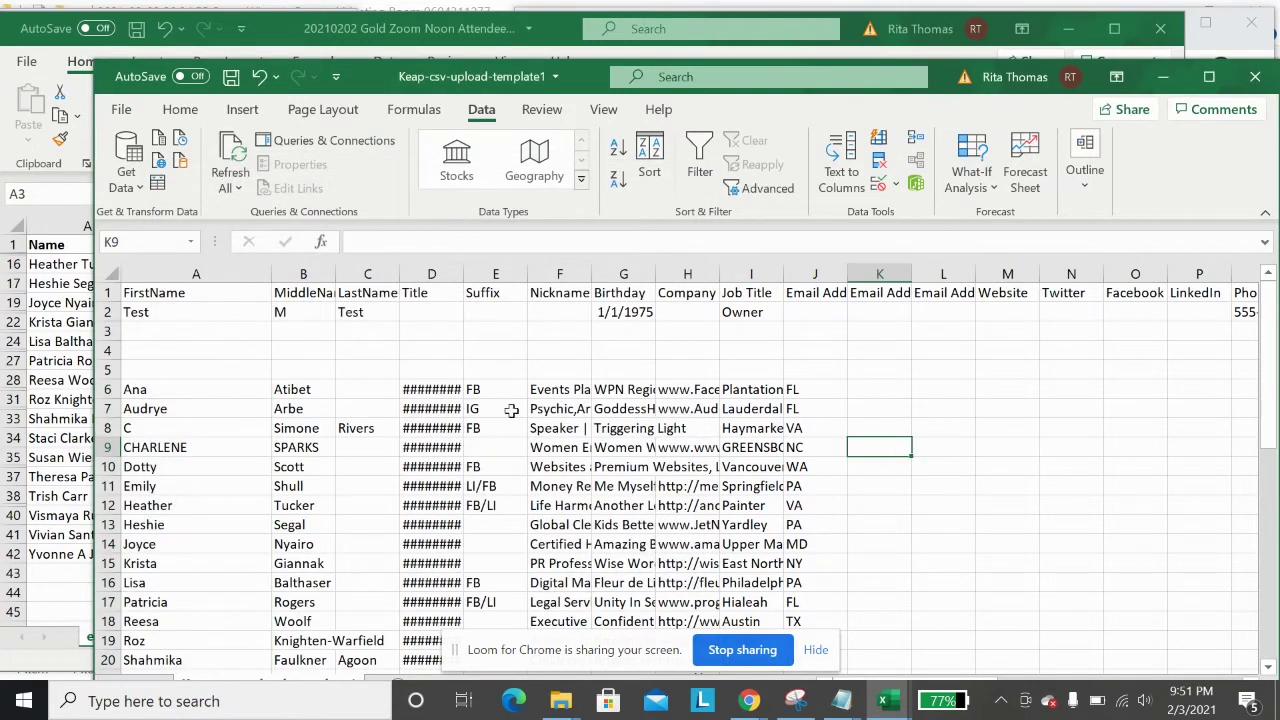
pyautogui.moveTo(270, 273); pyautogui.dragTo(207, 273)
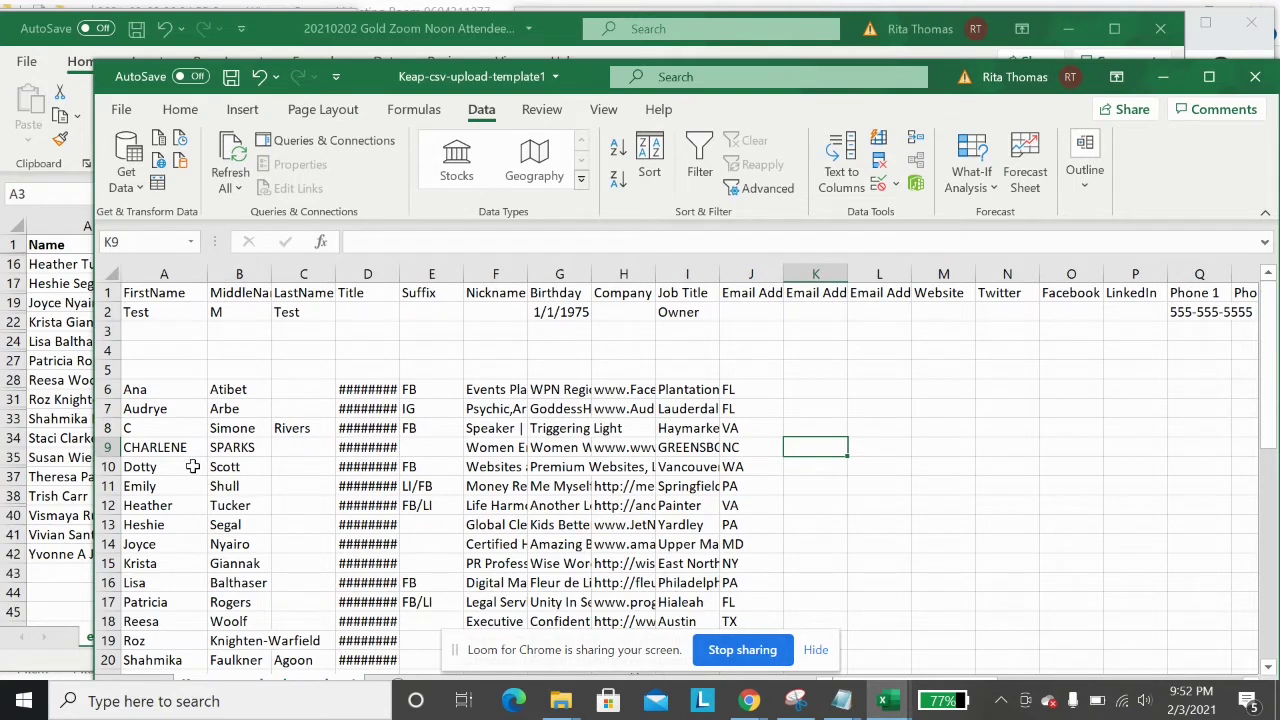
# - Examine the split names in columns A to C against the FirstName, MiddleName and LastName headings, down to row 27
pyautogui.click(174, 582)
pyautogui.scroll(-4, 190, 570)
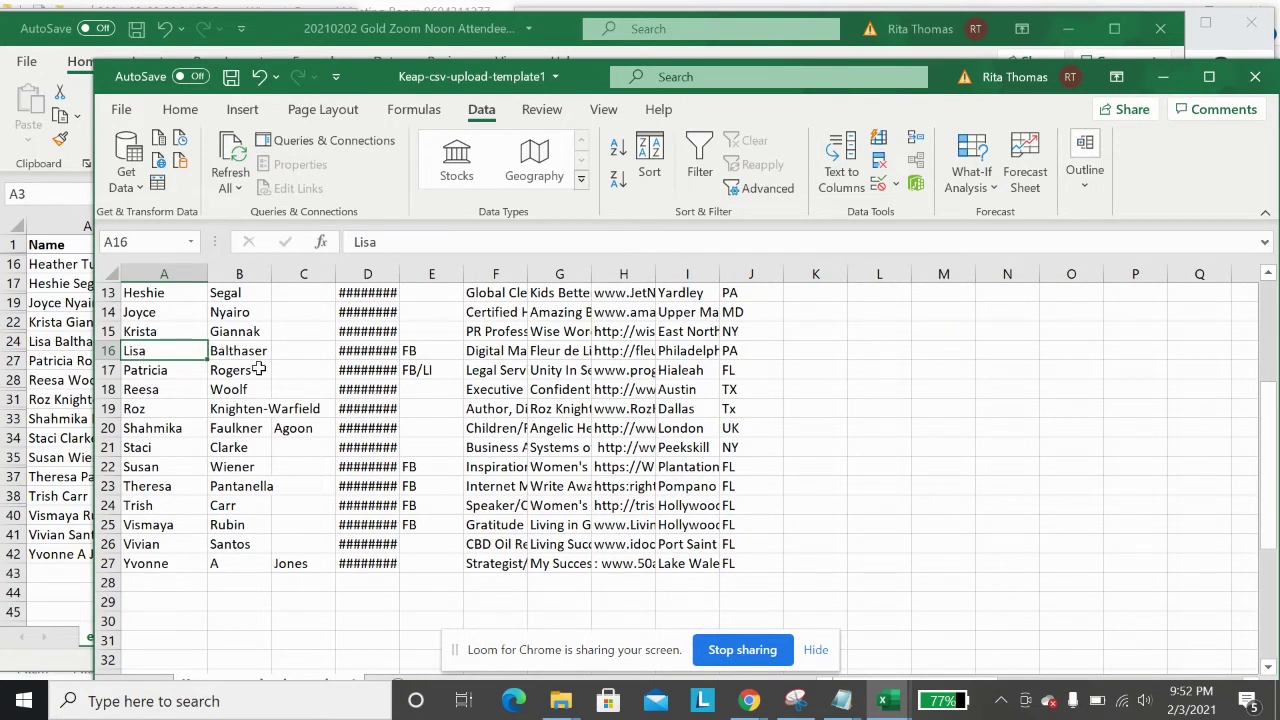
pyautogui.click(862, 406)
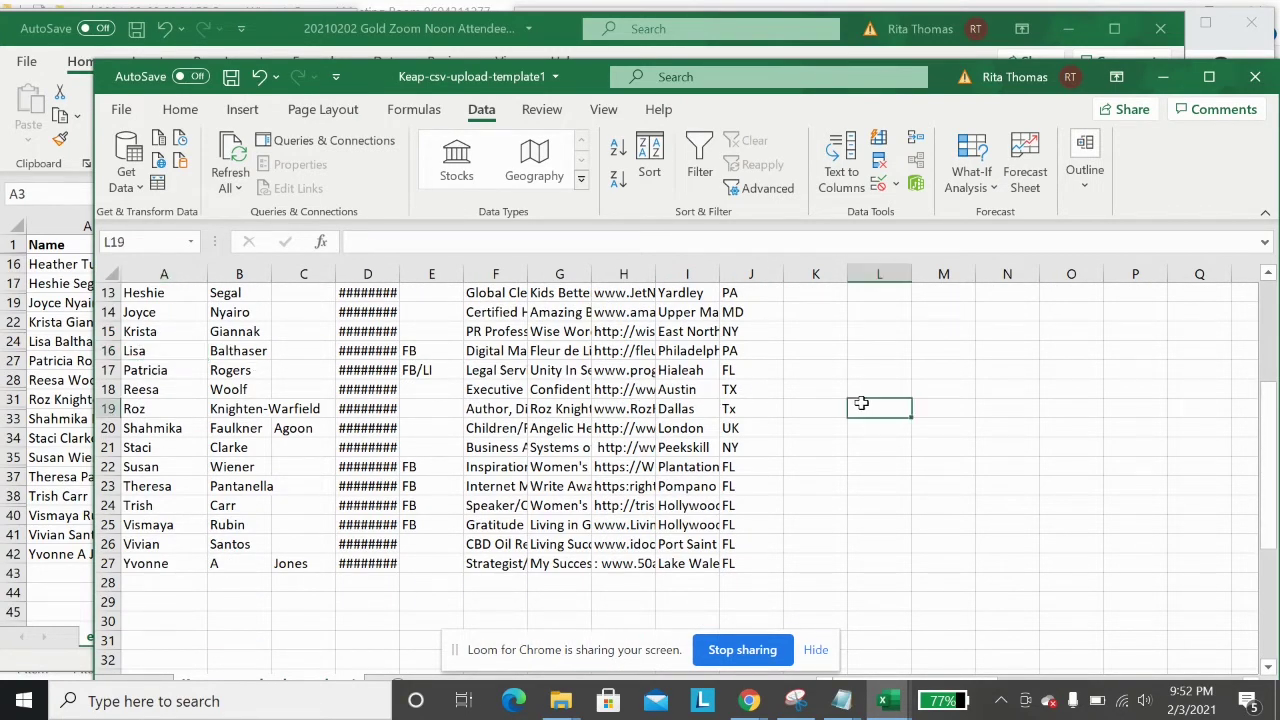
pyautogui.scroll(1, 690, 407)
pyautogui.scroll(3, 641, 407)
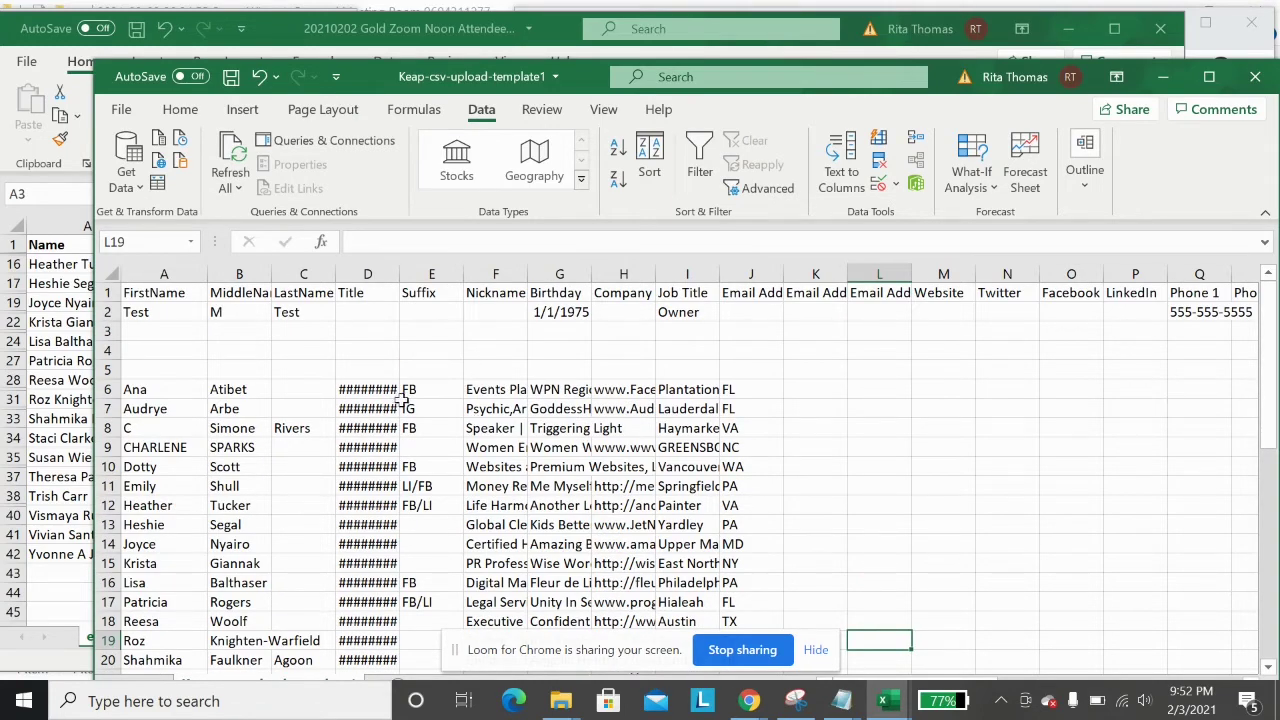
pyautogui.click(840, 422)
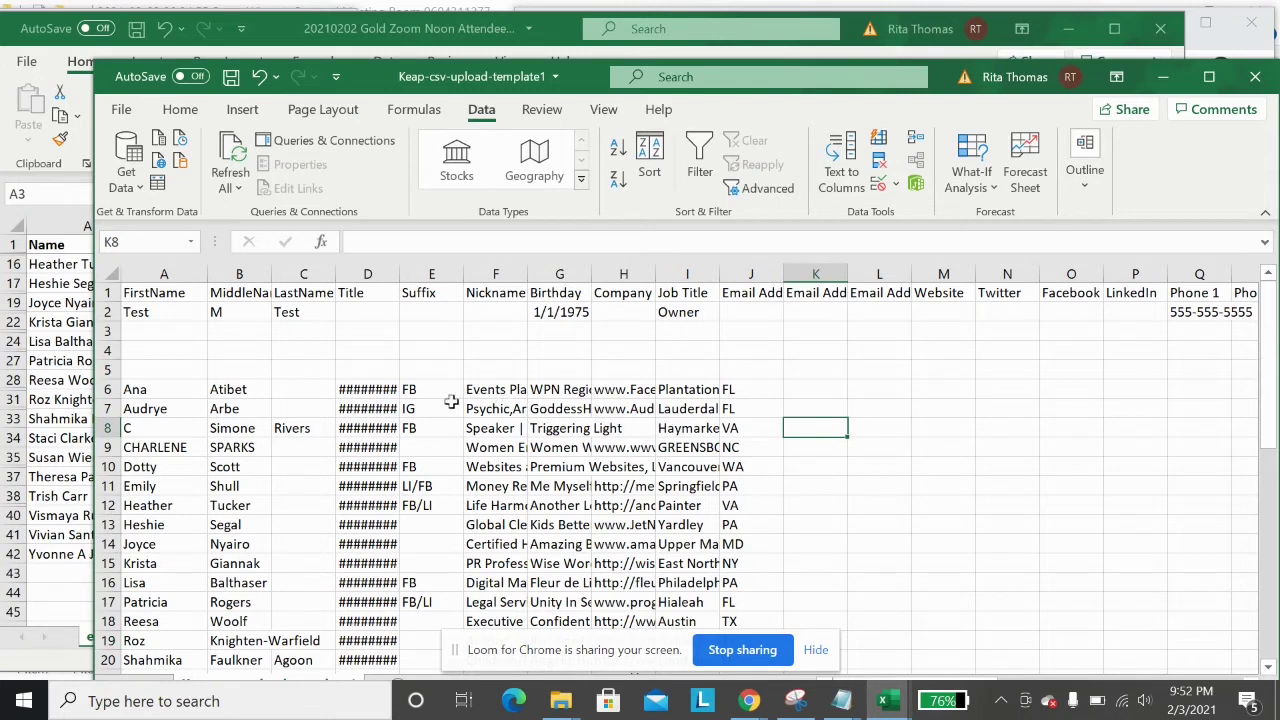
pyautogui.scroll(-1, 390, 390)
pyautogui.scroll(-3, 390, 390)
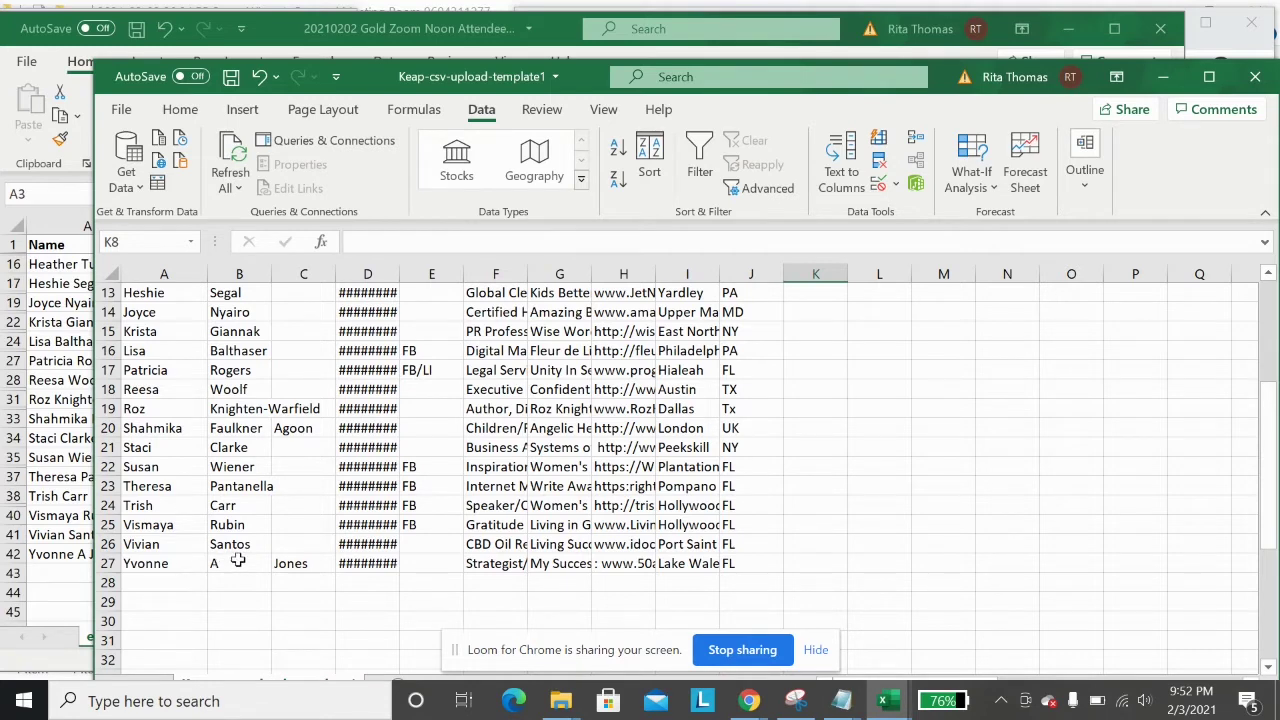
pyautogui.scroll(4, 238, 560)
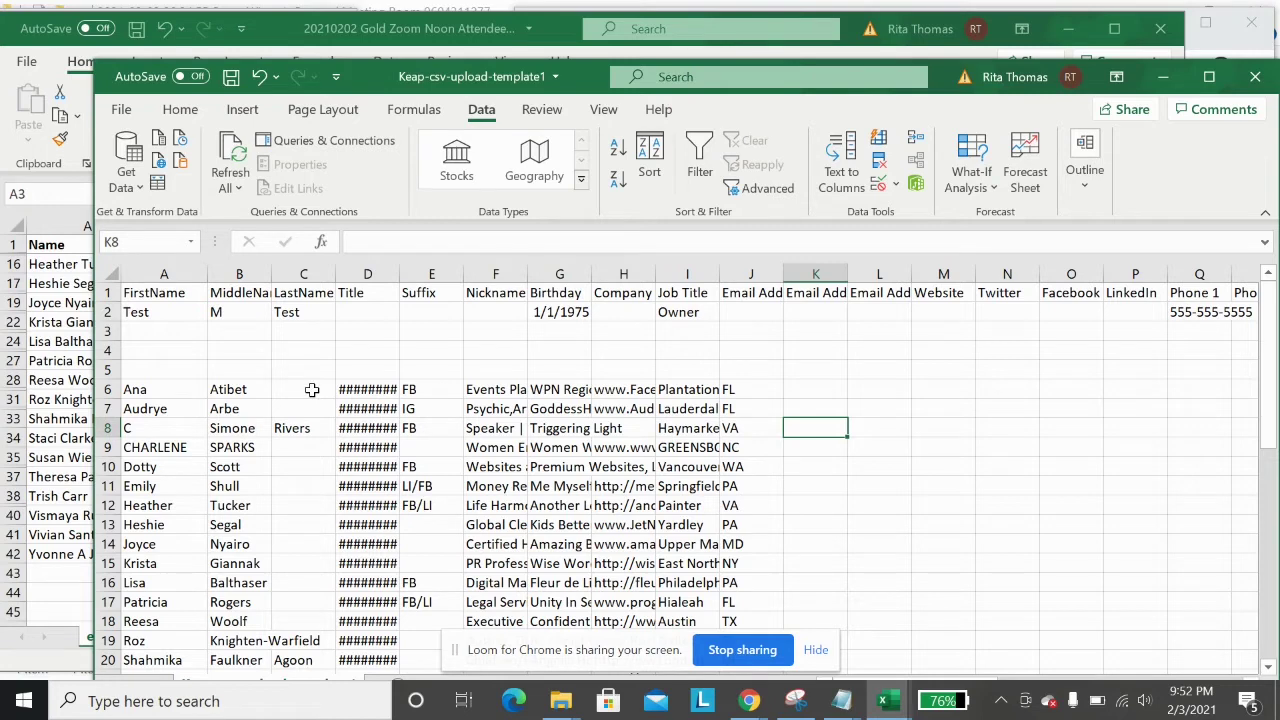
pyautogui.click(243, 428)
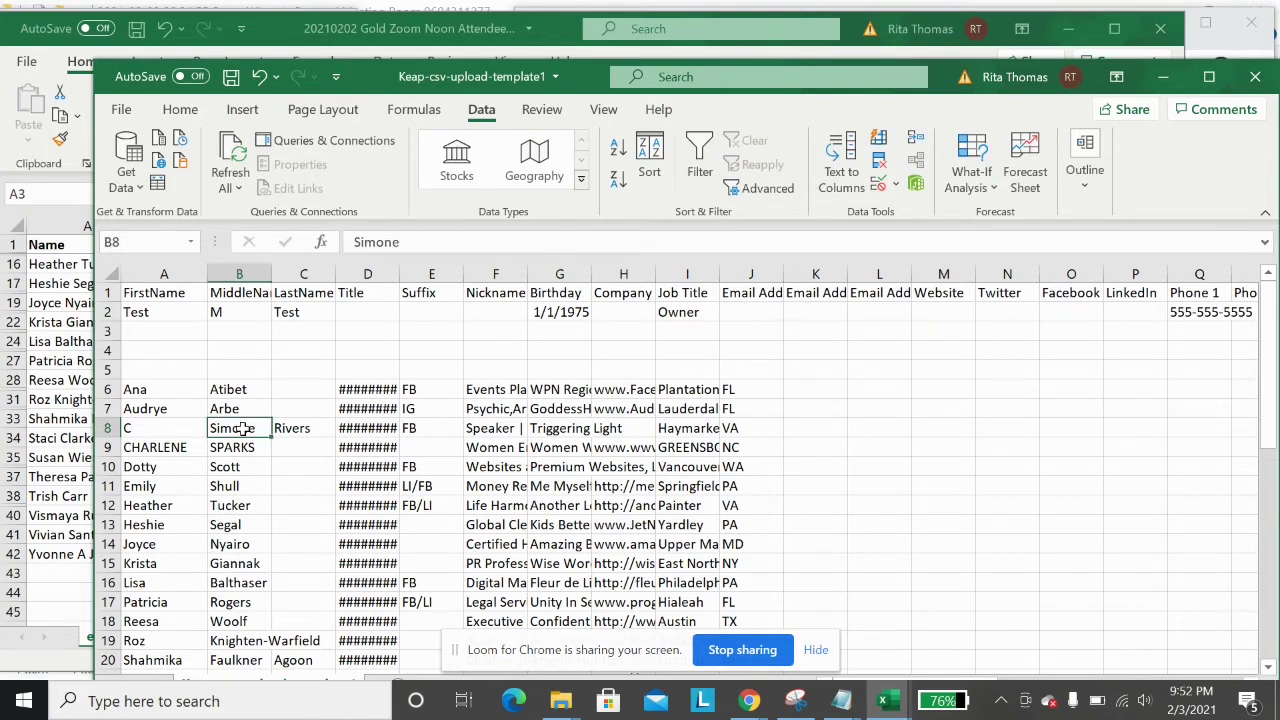
pyautogui.rightClick(243, 428)
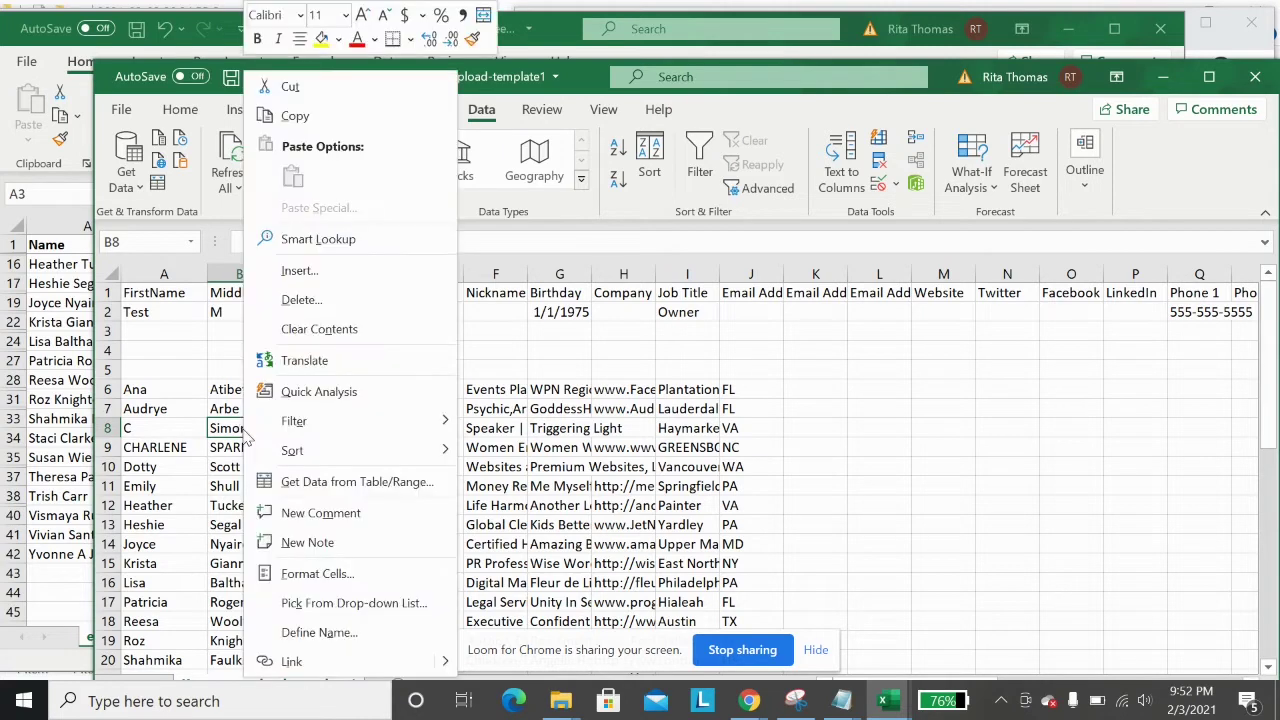
pyautogui.click(305, 114)
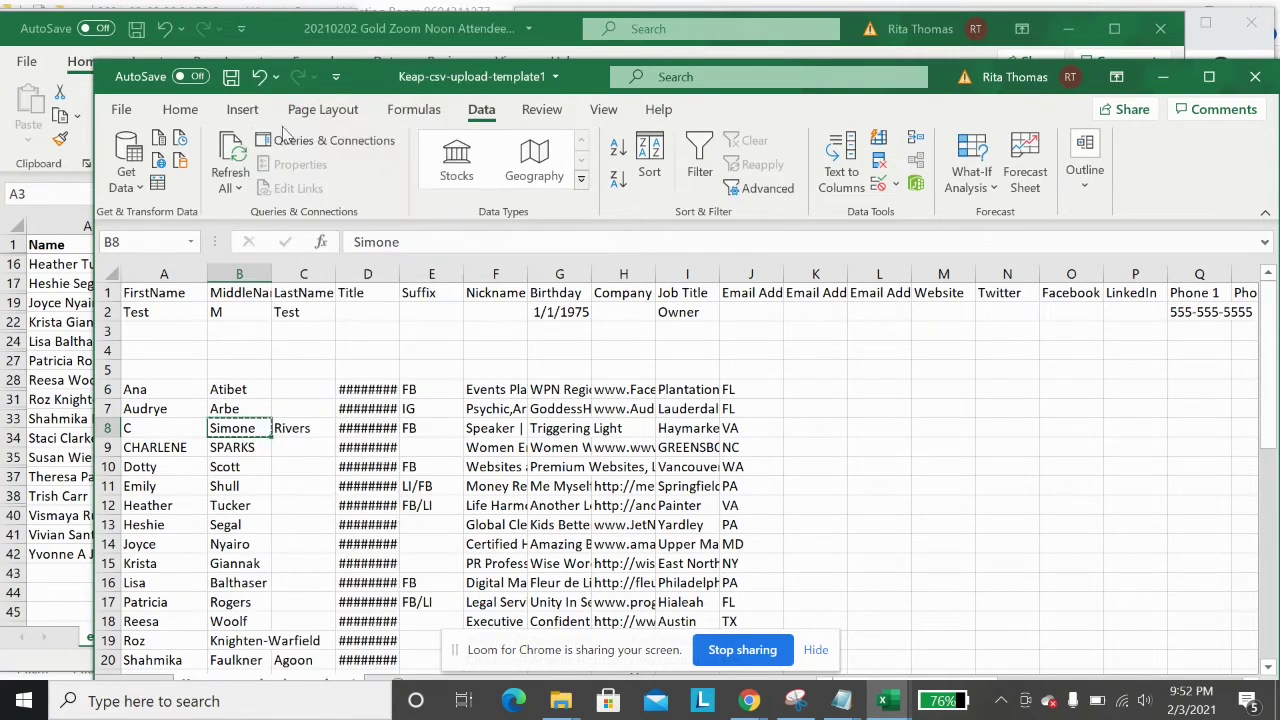
pyautogui.click(175, 425)
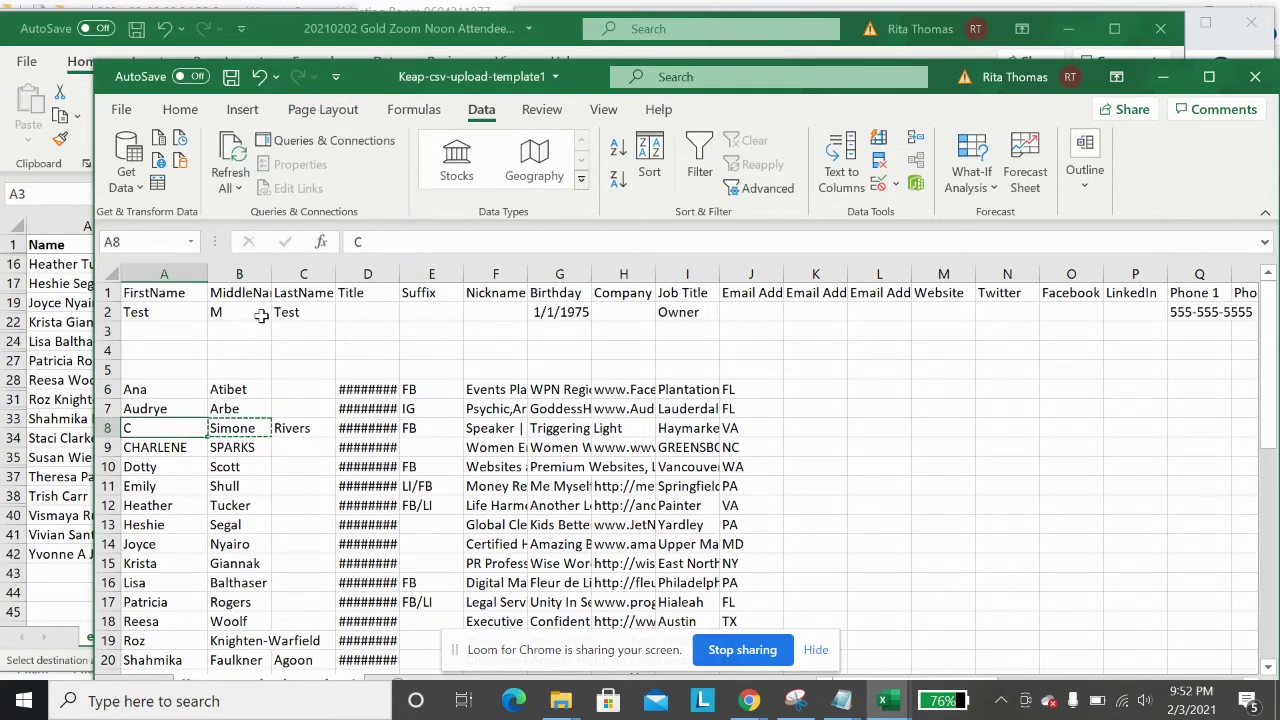
pyautogui.click(405, 236)
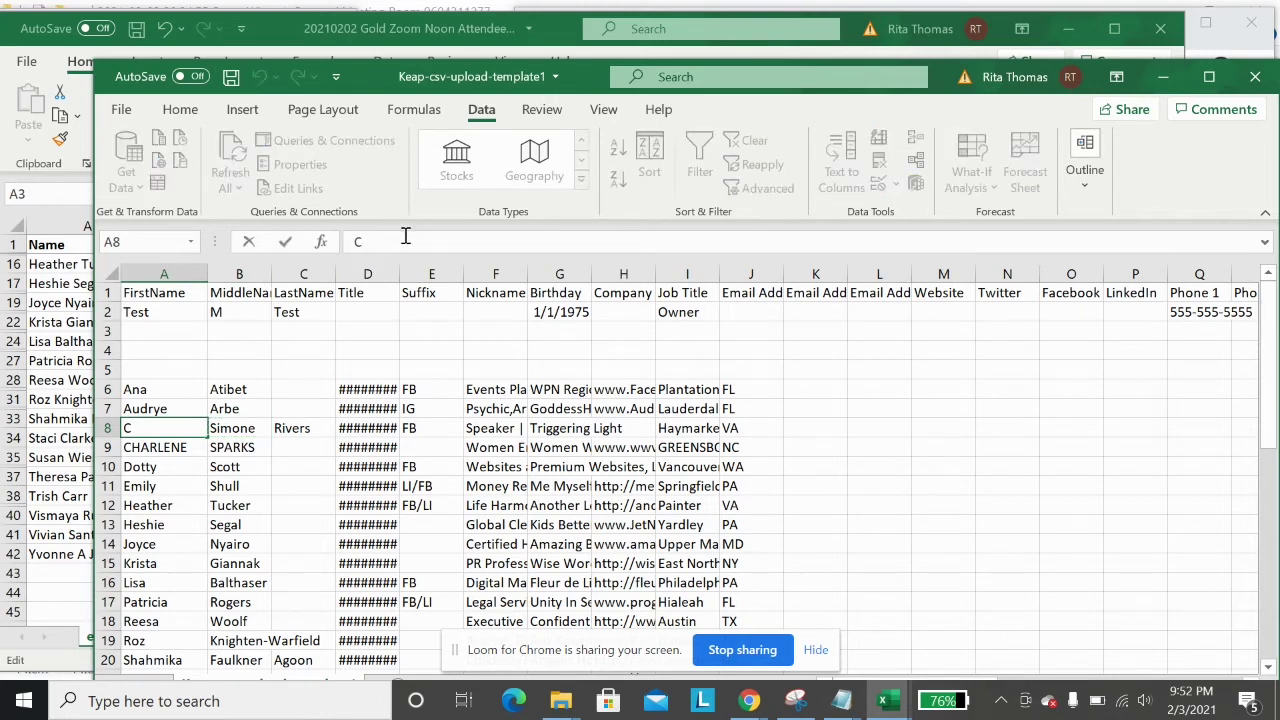
pyautogui.rightClick(410, 240)
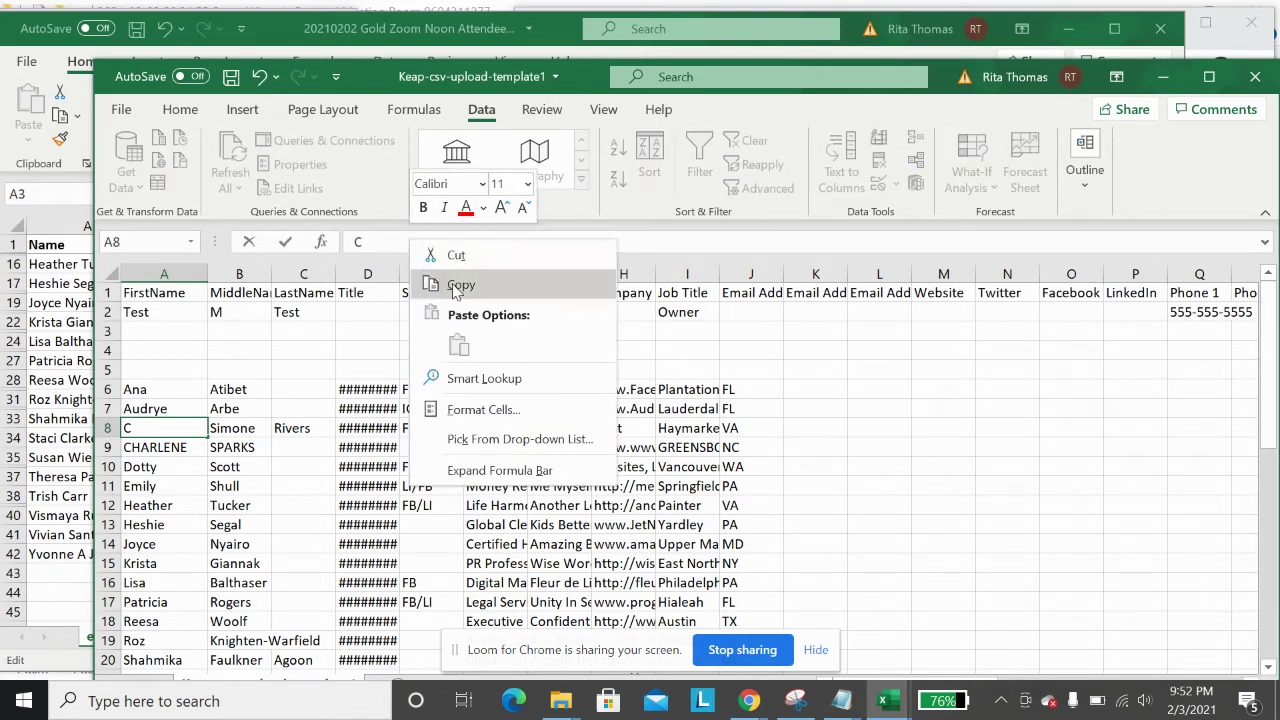
pyautogui.click(393, 242)
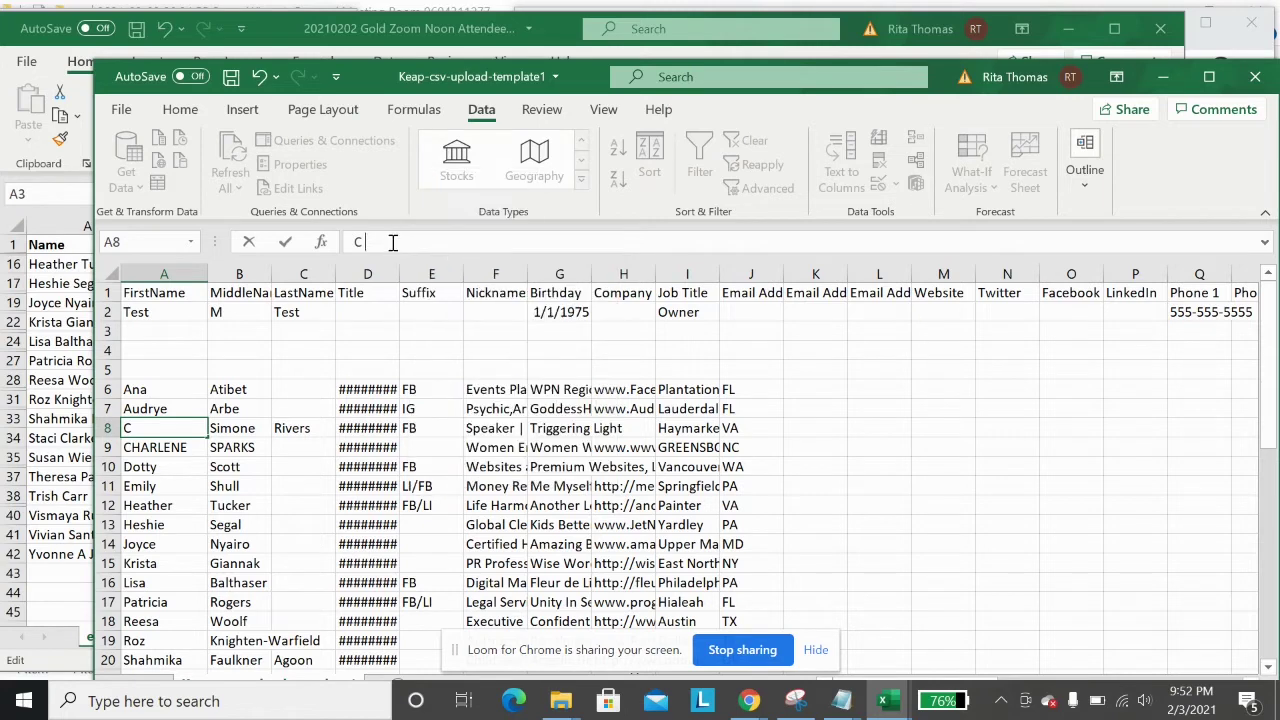
# - Cut the first name from B8 and paste it over the initial in A8
pyautogui.click(248, 428)
pyautogui.rightClick(250, 428)
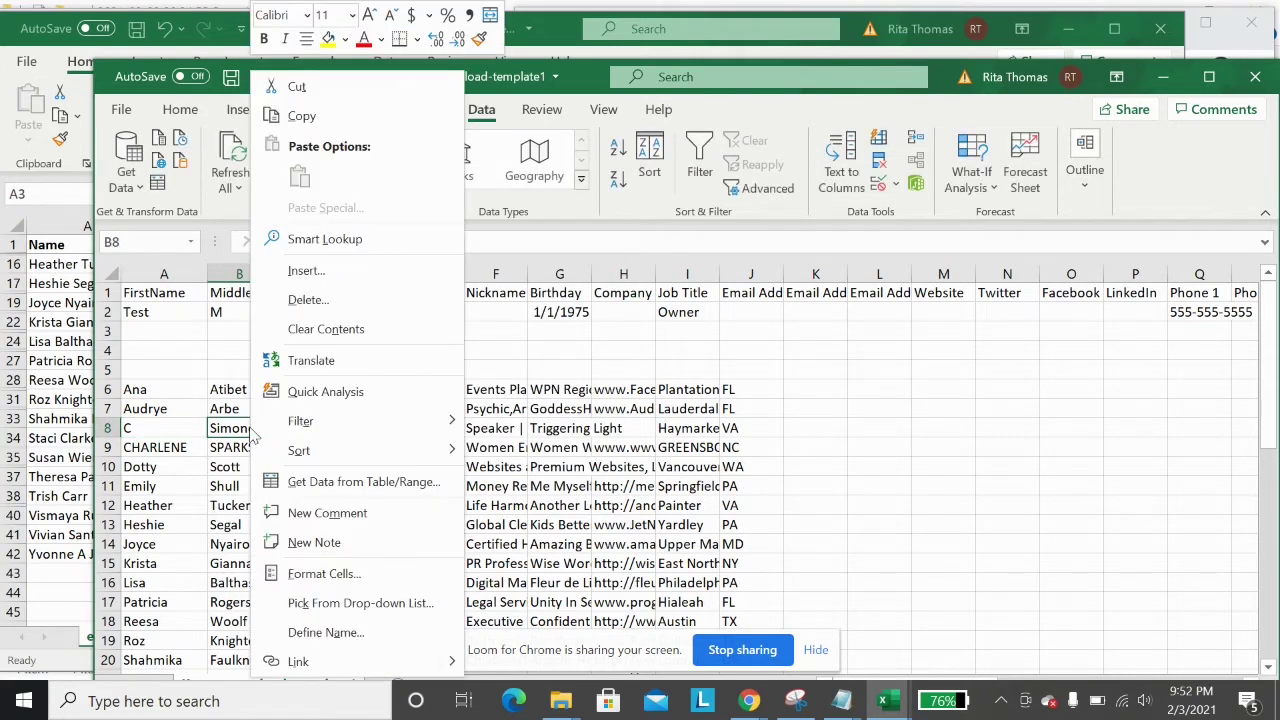
pyautogui.click(312, 92)
pyautogui.click(174, 430)
pyautogui.rightClick(174, 430)
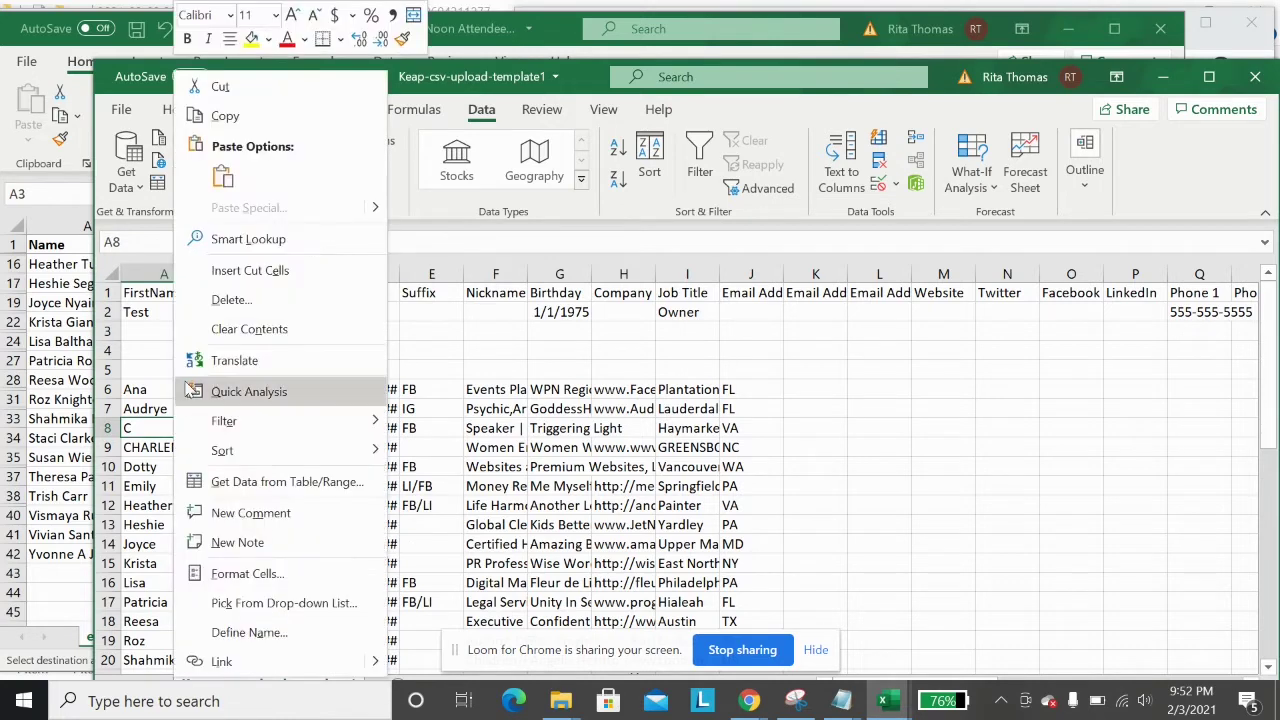
pyautogui.click(222, 176)
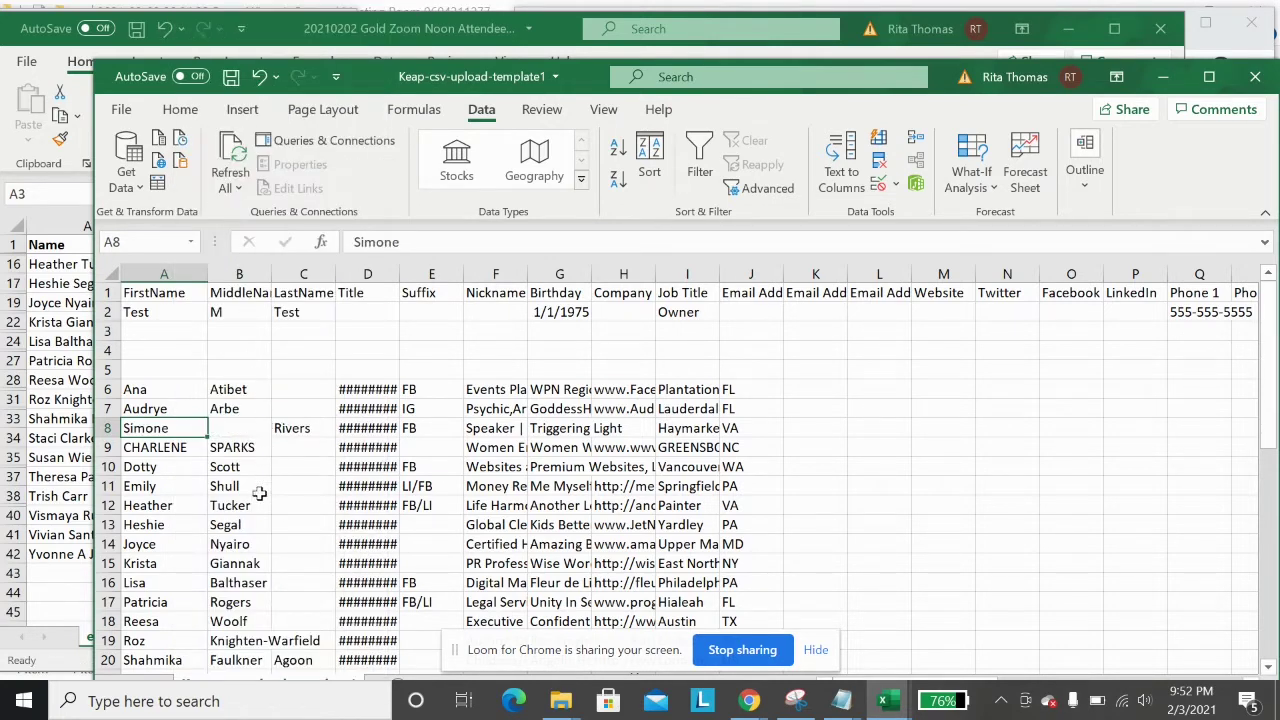
pyautogui.click(286, 430)
pyautogui.rightClick(287, 430)
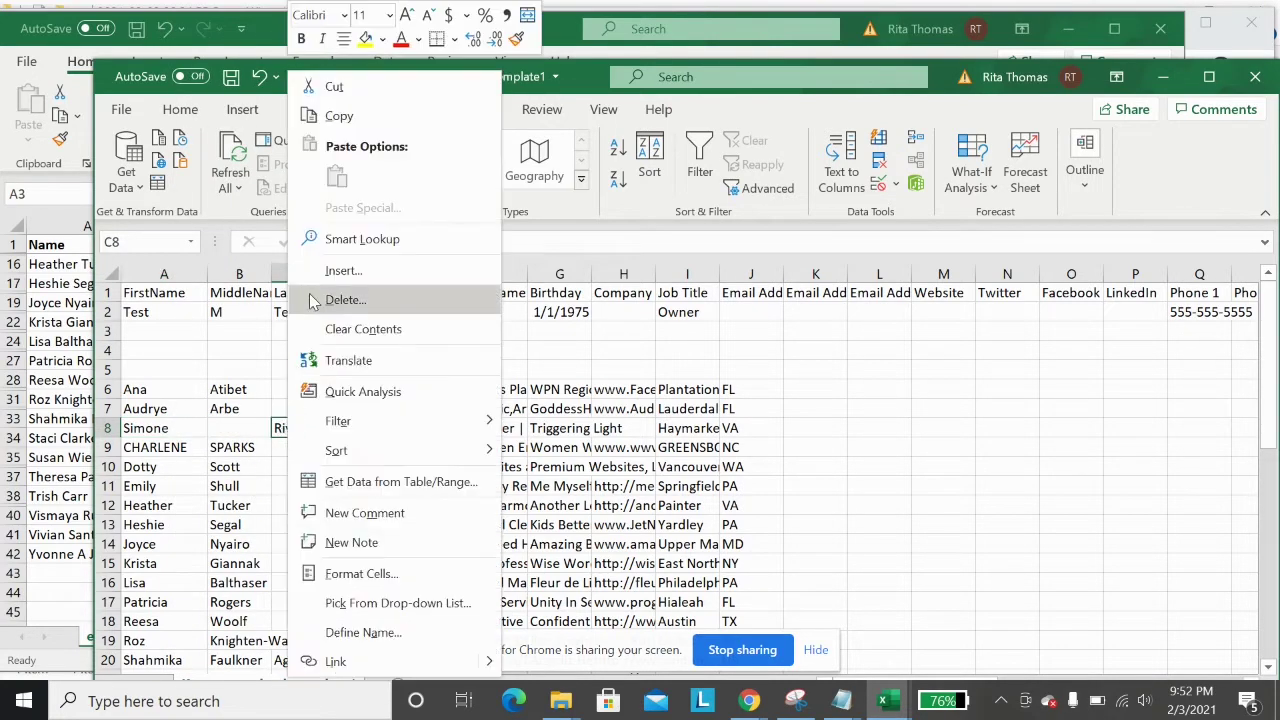
pyautogui.click(254, 424)
# - Cut the surnames in B6:B7 and paste them into the LastName column starting at C6
pyautogui.moveTo(240, 390); pyautogui.dragTo(237, 407)
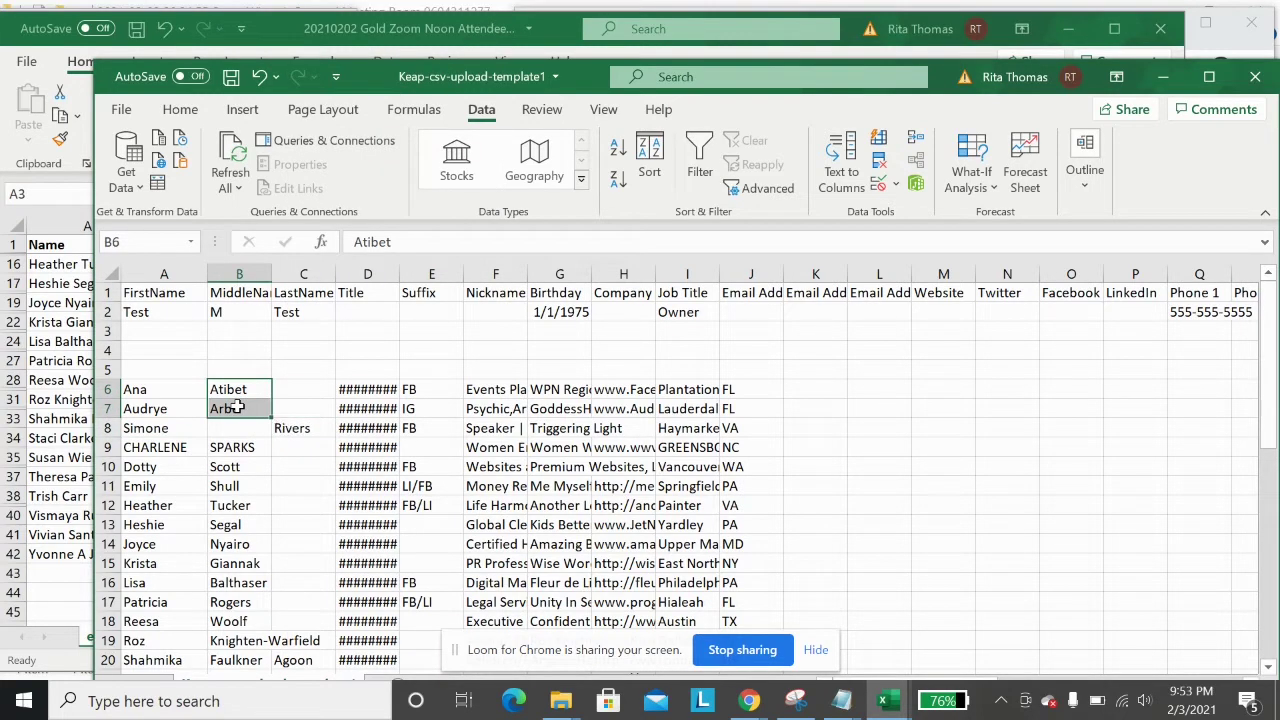
pyautogui.rightClick(239, 407)
pyautogui.click(286, 92)
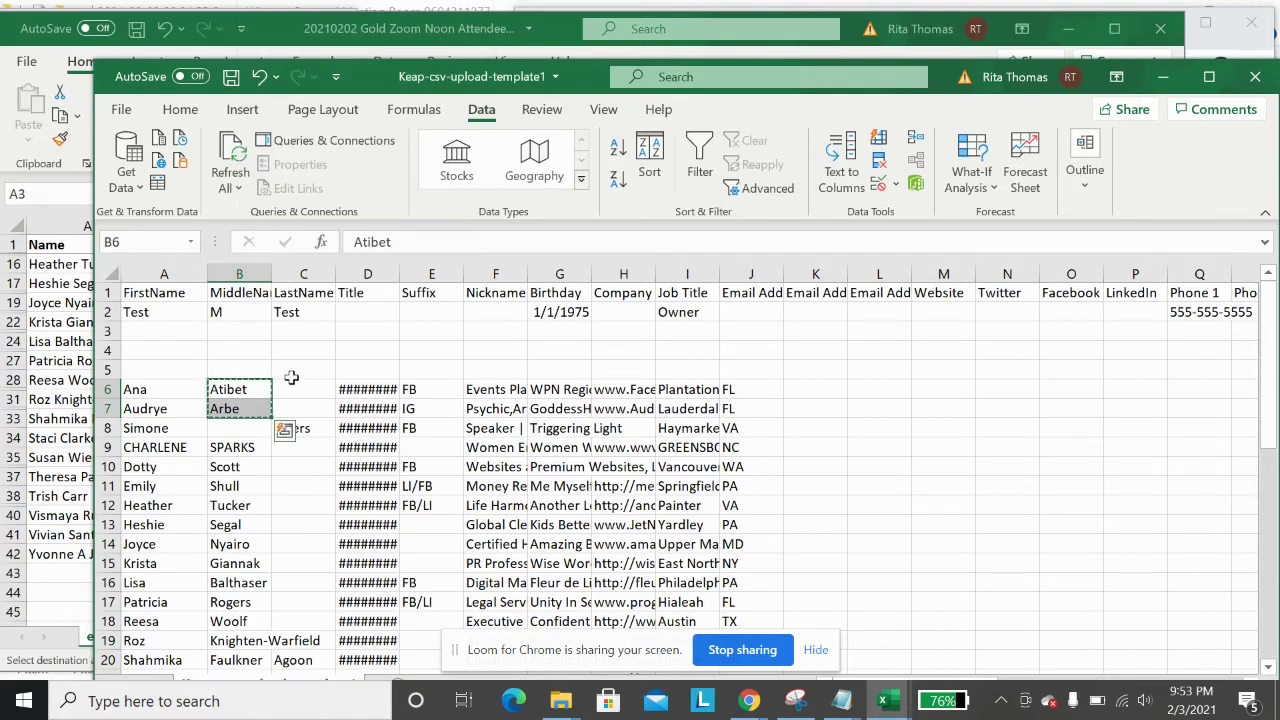
pyautogui.rightClick(289, 389)
pyautogui.click(341, 207)
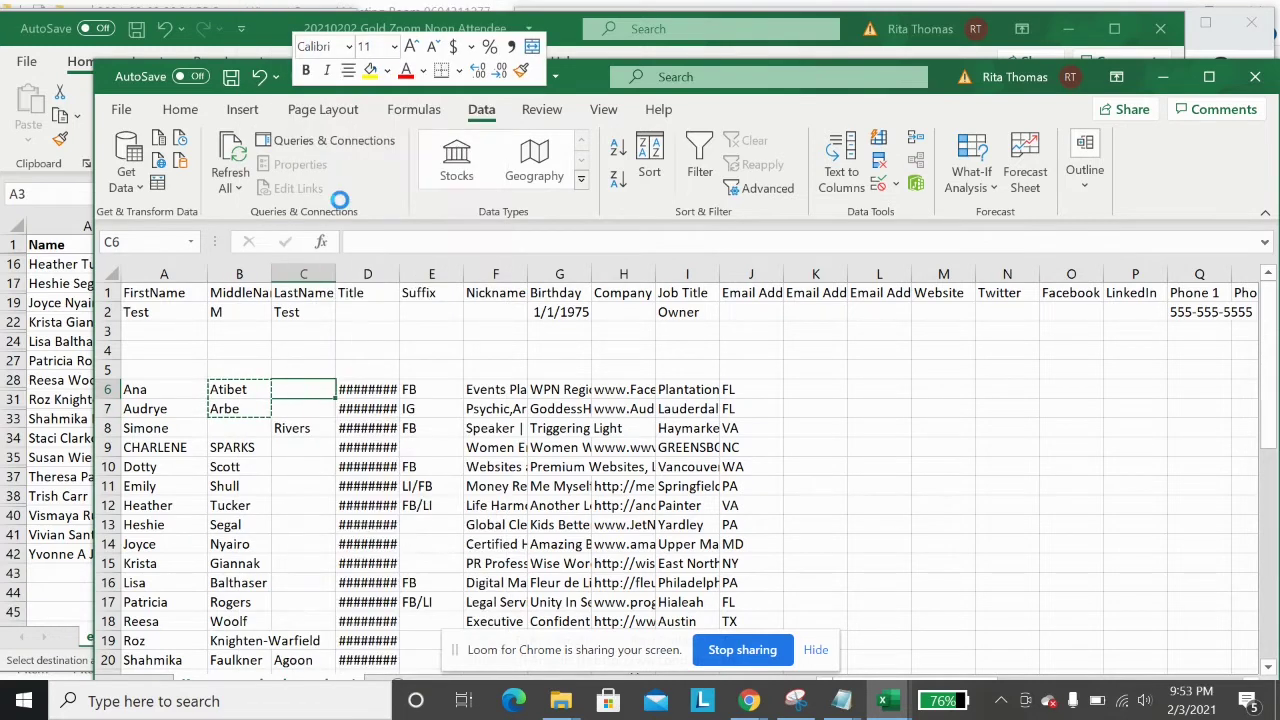
pyautogui.click(303, 292)
pyautogui.click(302, 274)
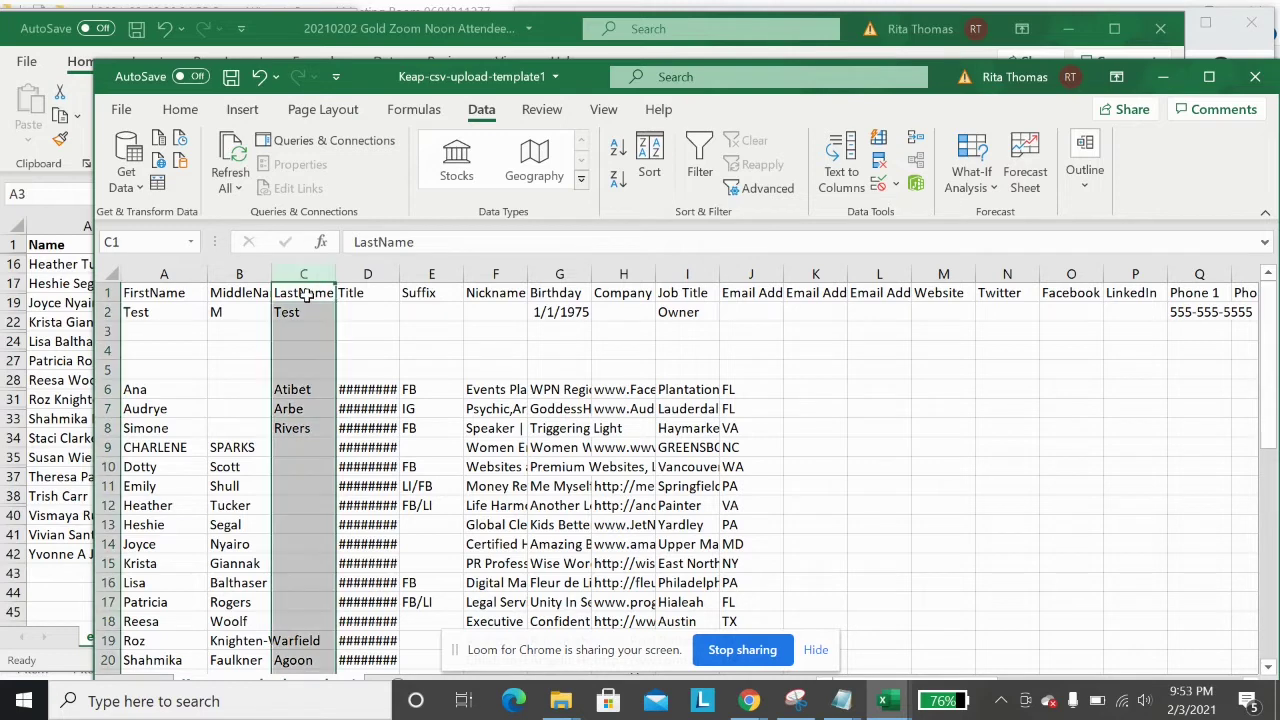
# - Cut the surnames in B9:B18 and paste them into the LastName column starting at C9
pyautogui.click(298, 448)
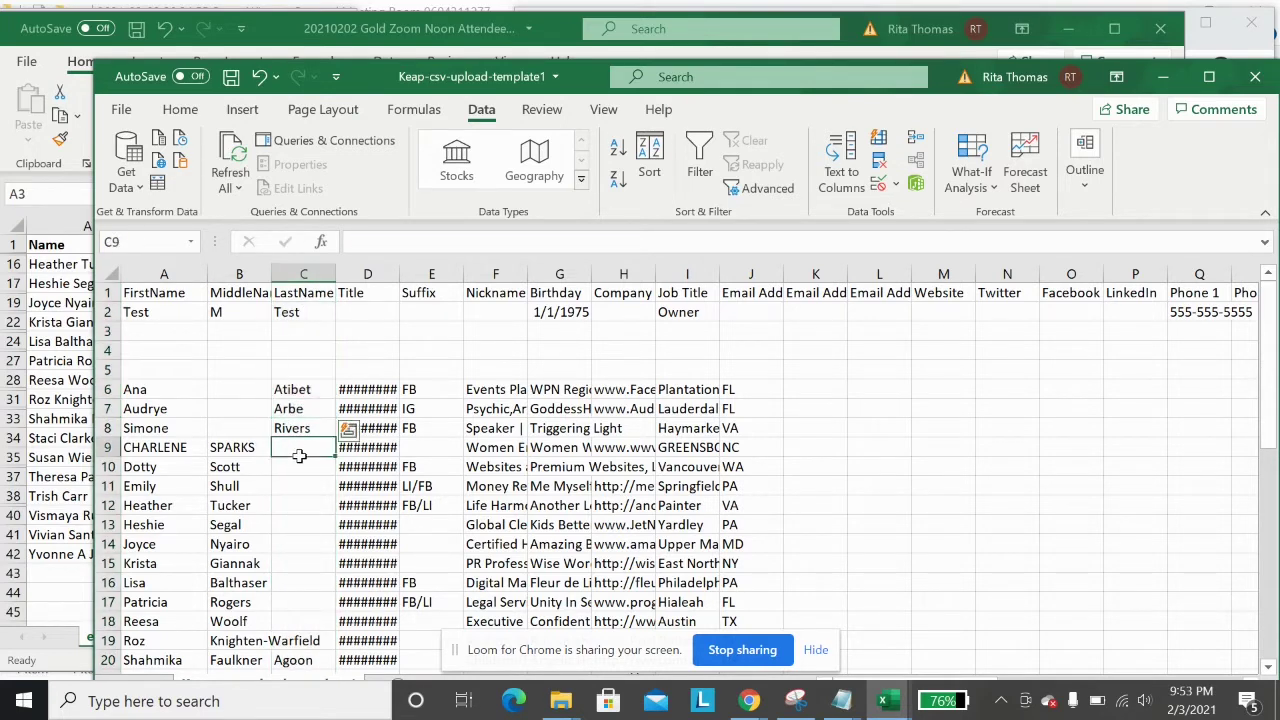
pyautogui.moveTo(255, 449); pyautogui.dragTo(254, 620)
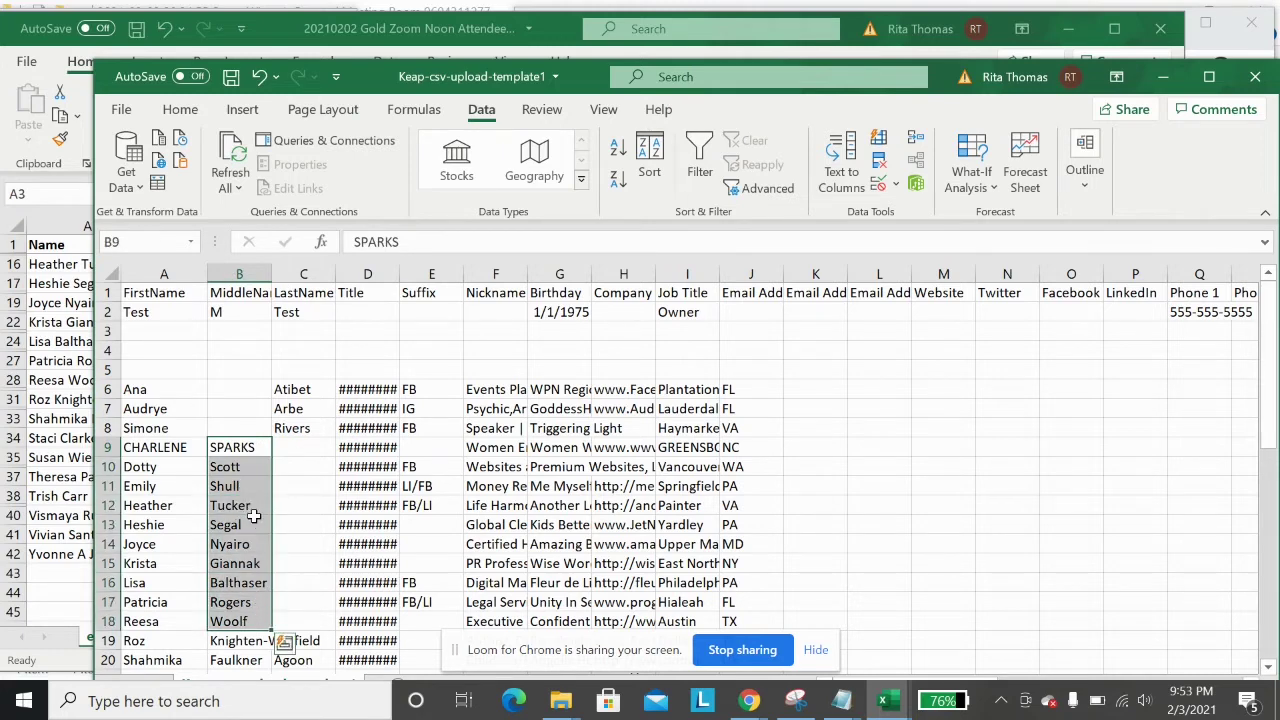
pyautogui.rightClick(255, 510)
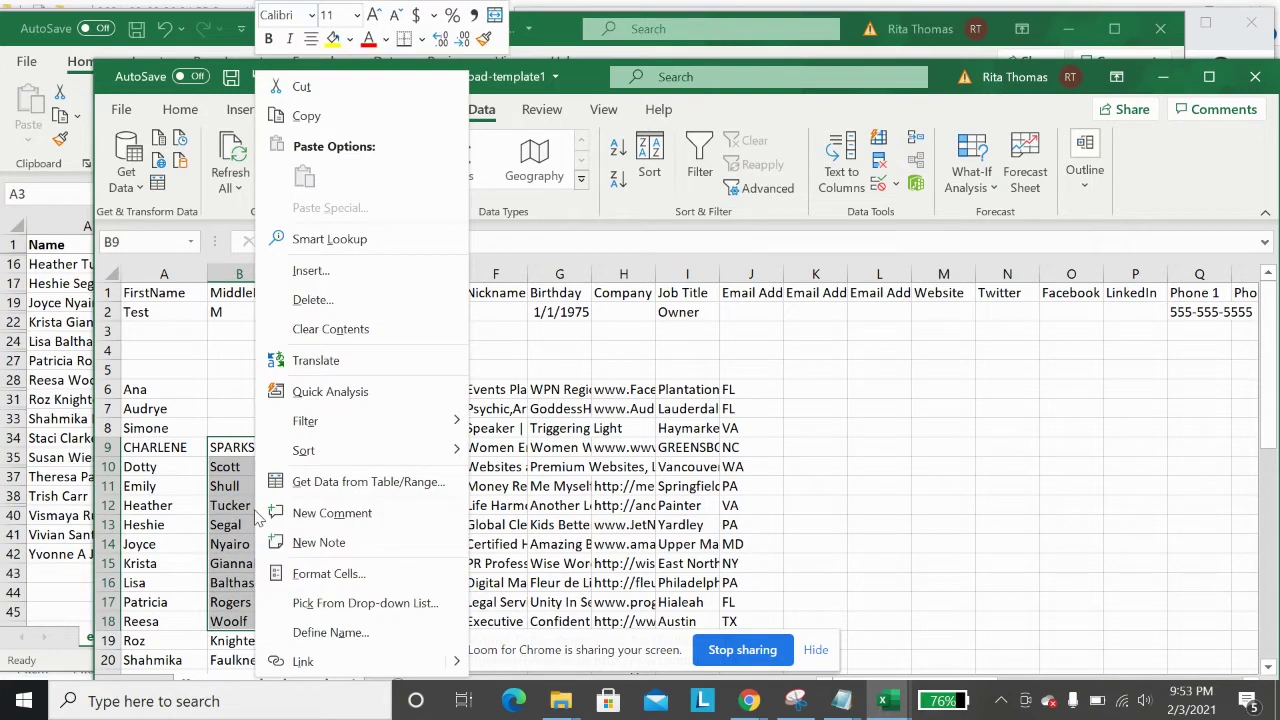
pyautogui.click(323, 88)
pyautogui.rightClick(301, 447)
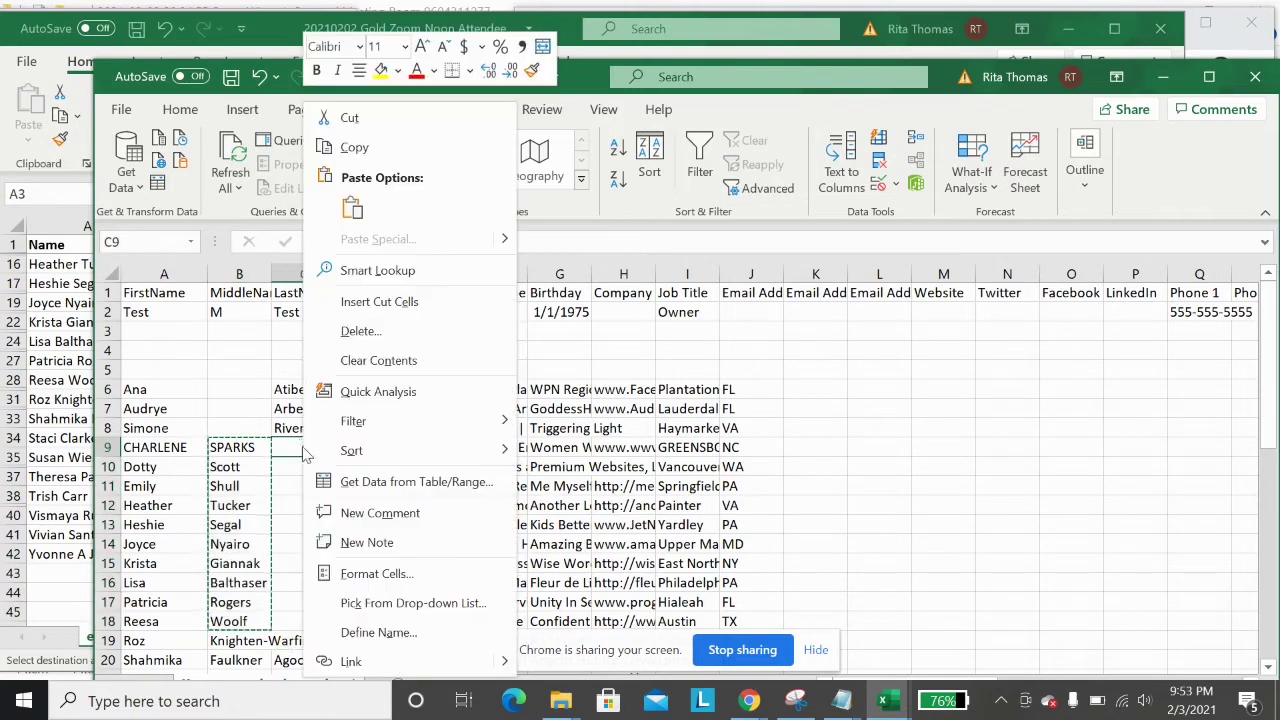
pyautogui.click(335, 301)
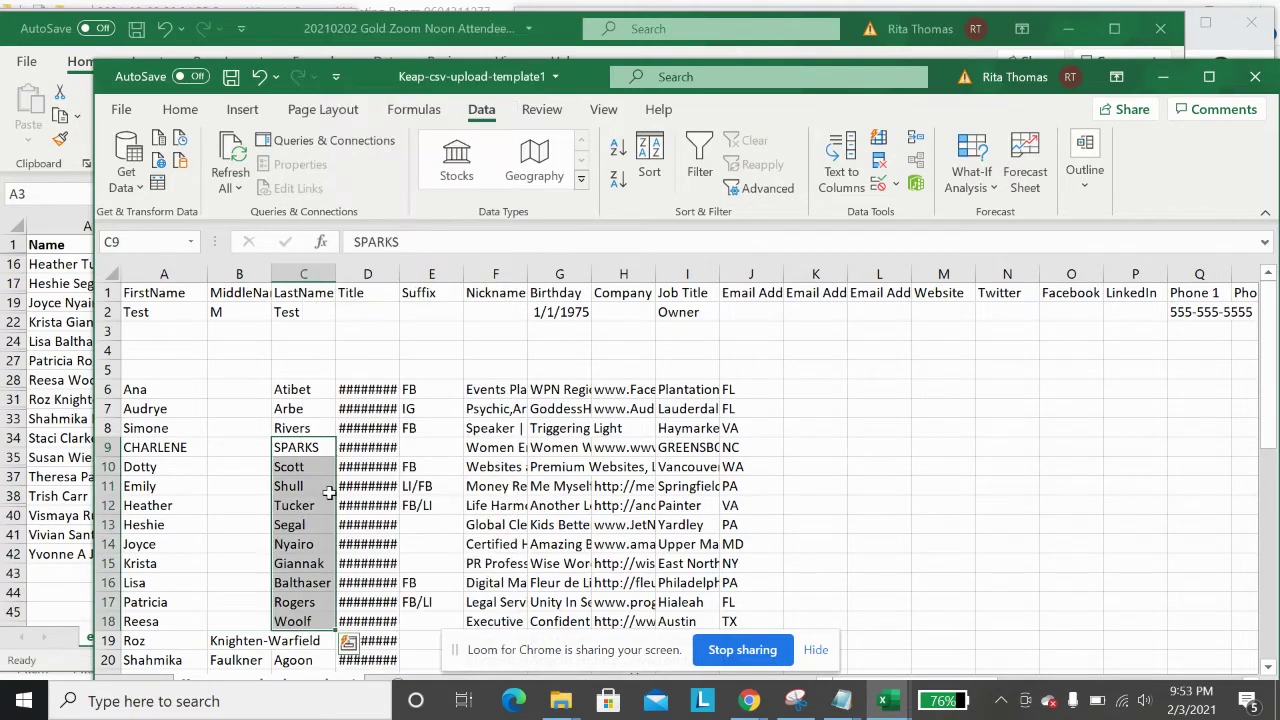
# - Clear the middle name from cell B20
pyautogui.scroll(-2, 340, 480)
pyautogui.scroll(-1, 349, 481)
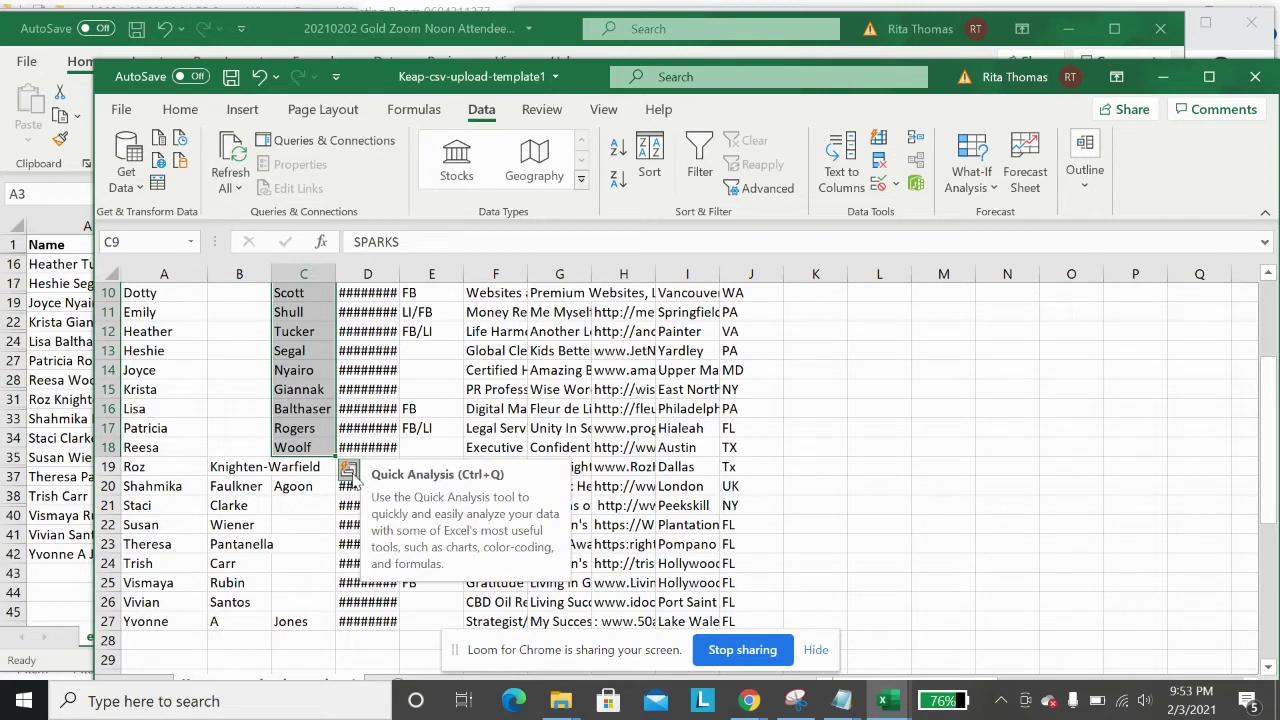
pyautogui.click(230, 466)
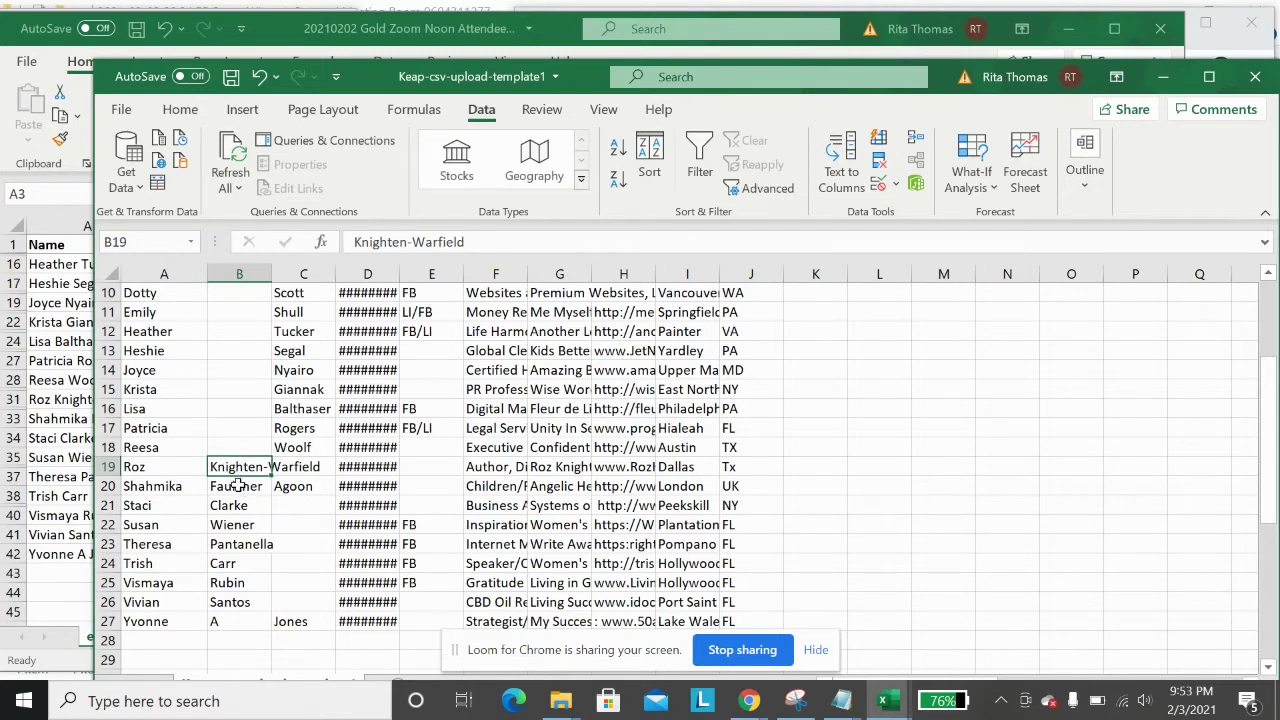
pyautogui.click(238, 485)
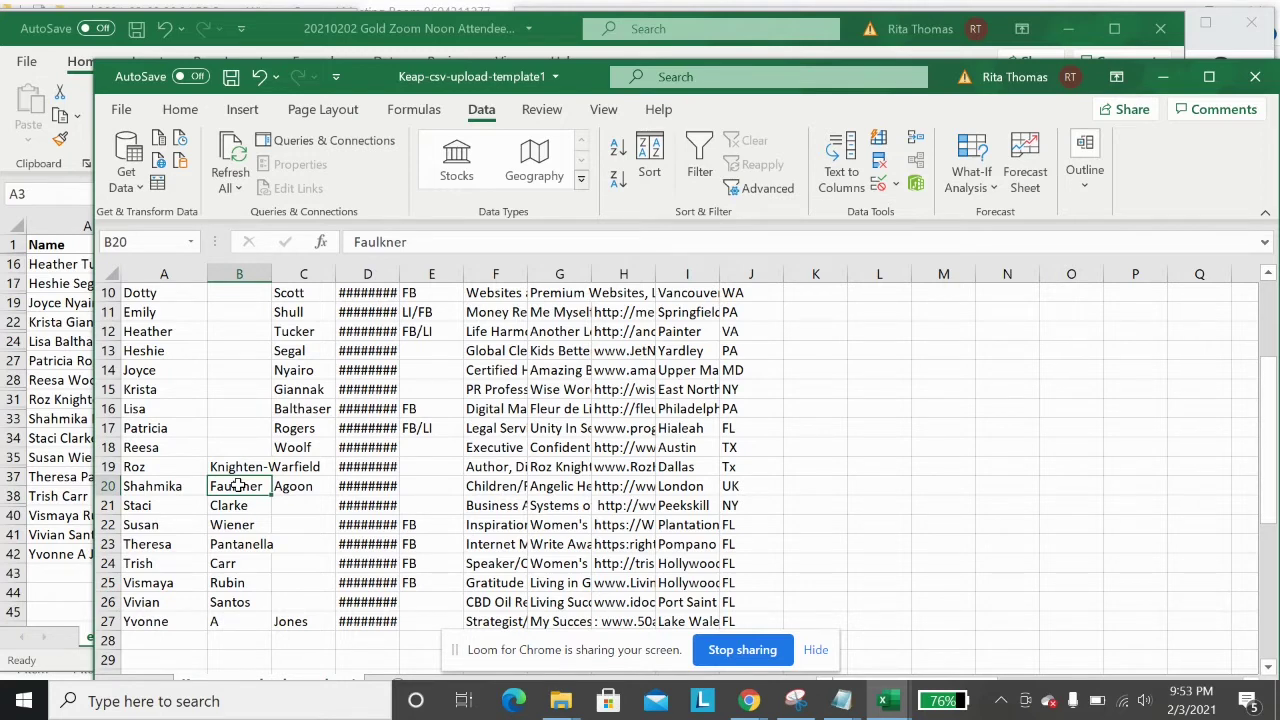
pyautogui.press('Delete')
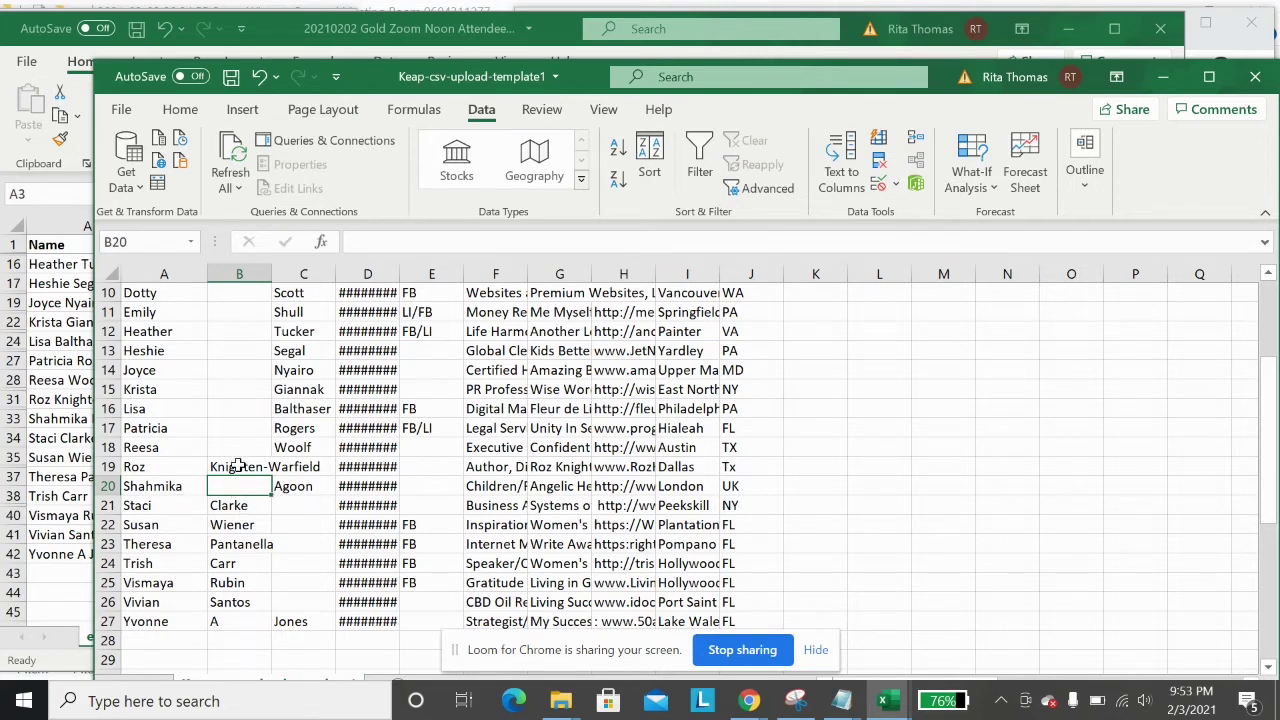
# - Cut the hyphenated surname from B19 and paste it into C19
pyautogui.rightClick(238, 466)
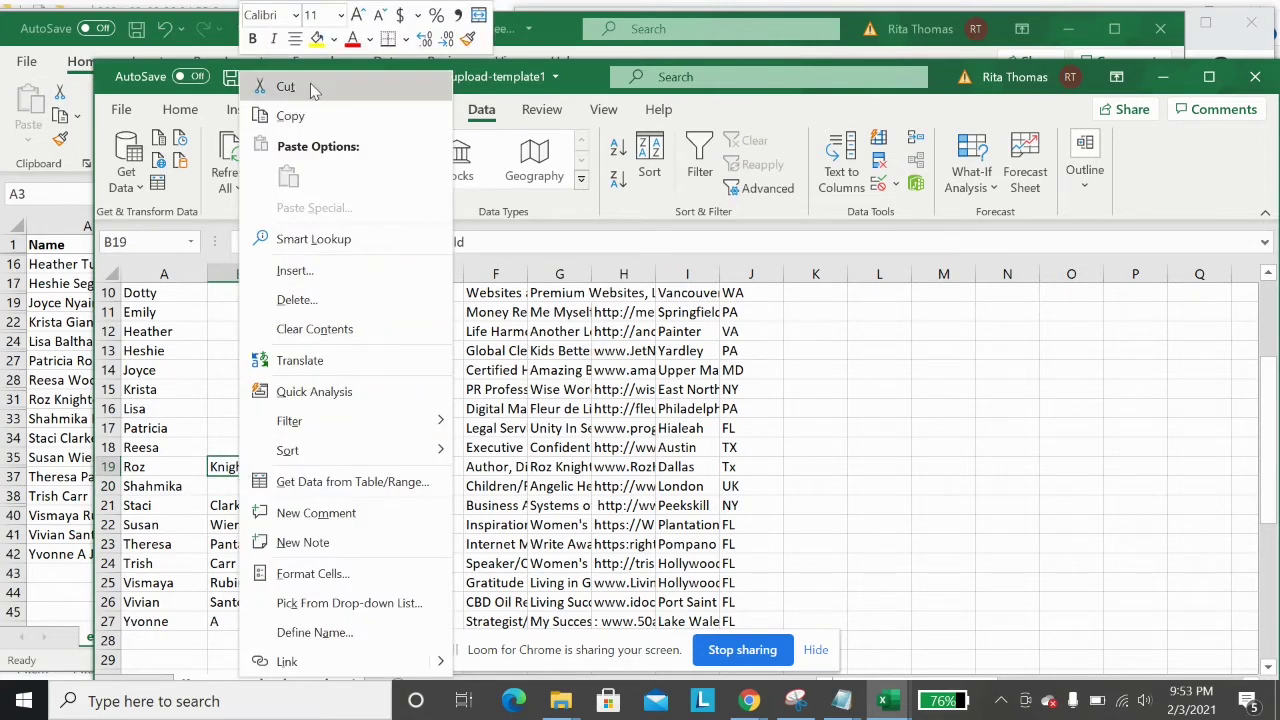
pyautogui.click(285, 88)
pyautogui.click(285, 467)
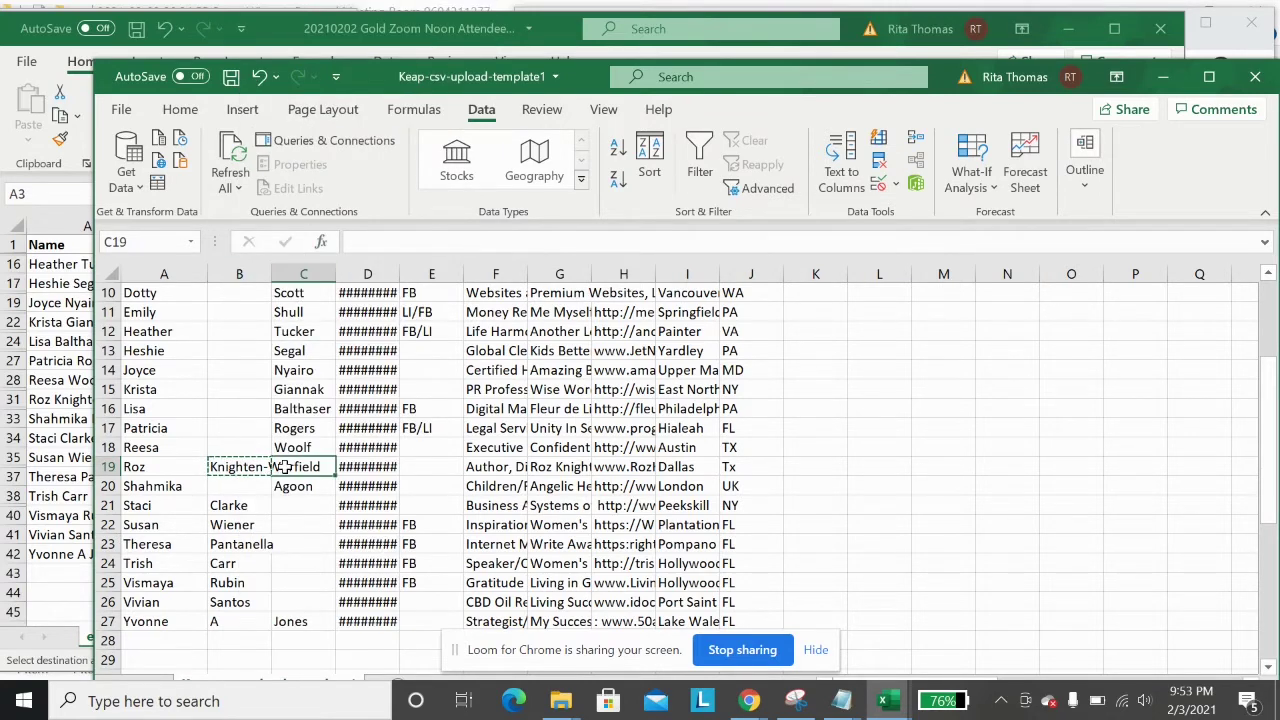
pyautogui.rightClick(285, 467)
pyautogui.click(300, 194)
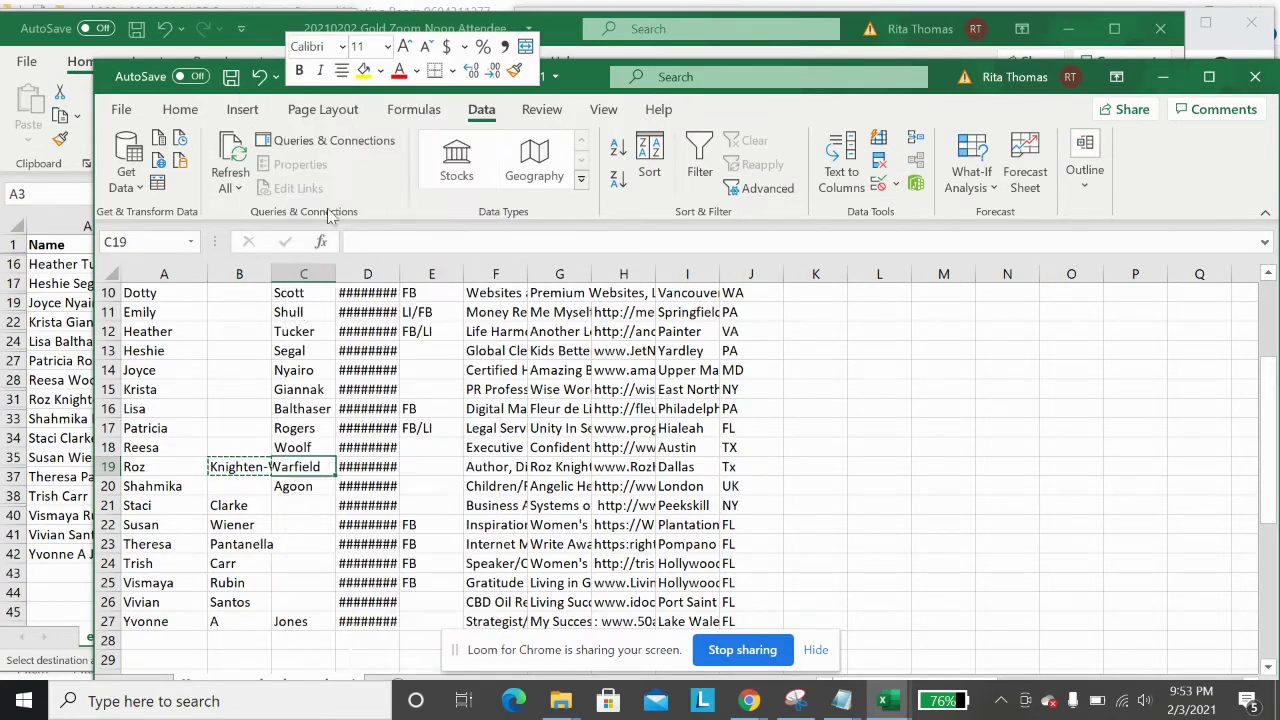
# - Cut the surnames in B21:B26 and paste them into the LastName column starting at C21
pyautogui.moveTo(229, 509); pyautogui.dragTo(232, 602)
pyautogui.rightClick(232, 602)
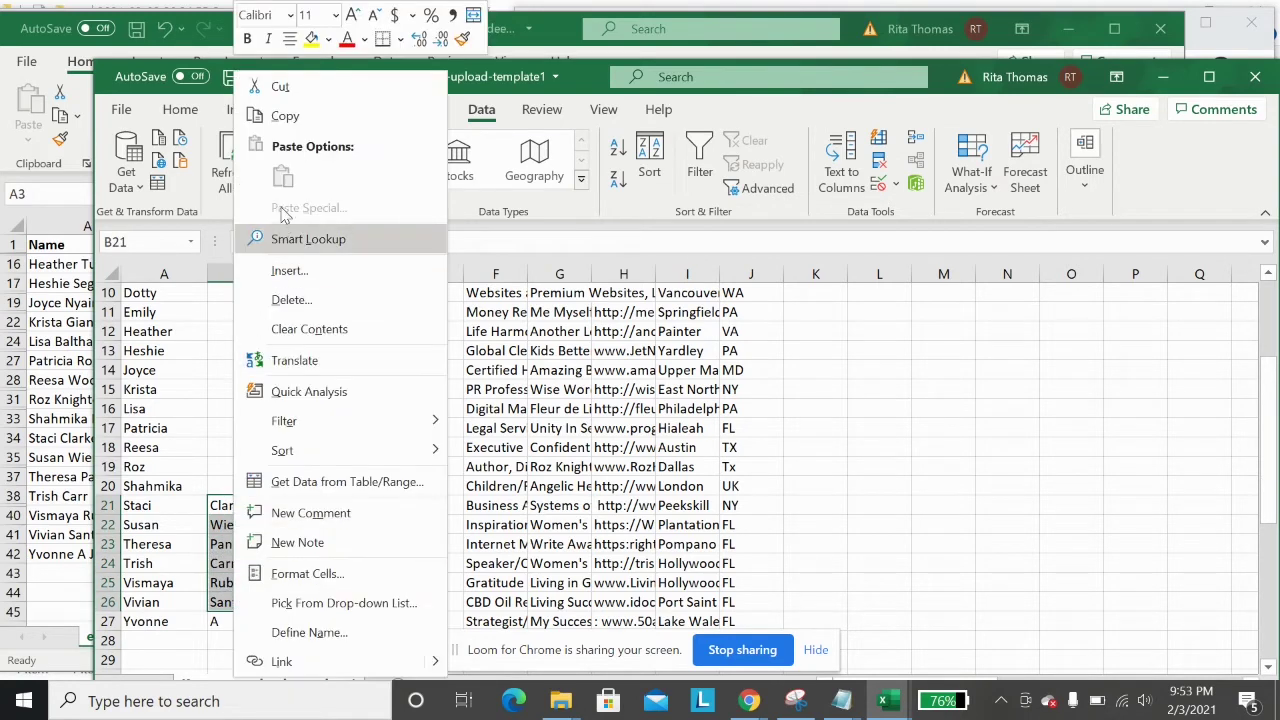
pyautogui.click(284, 98)
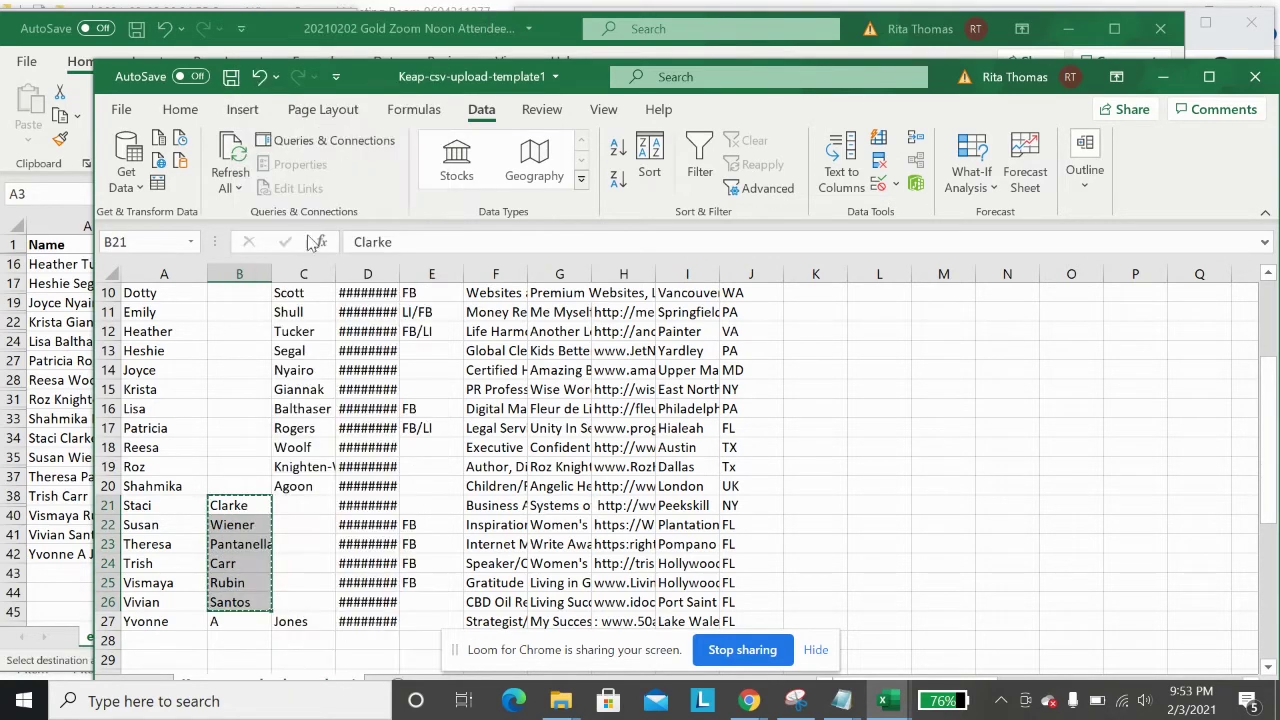
pyautogui.click(297, 502)
pyautogui.rightClick(297, 502)
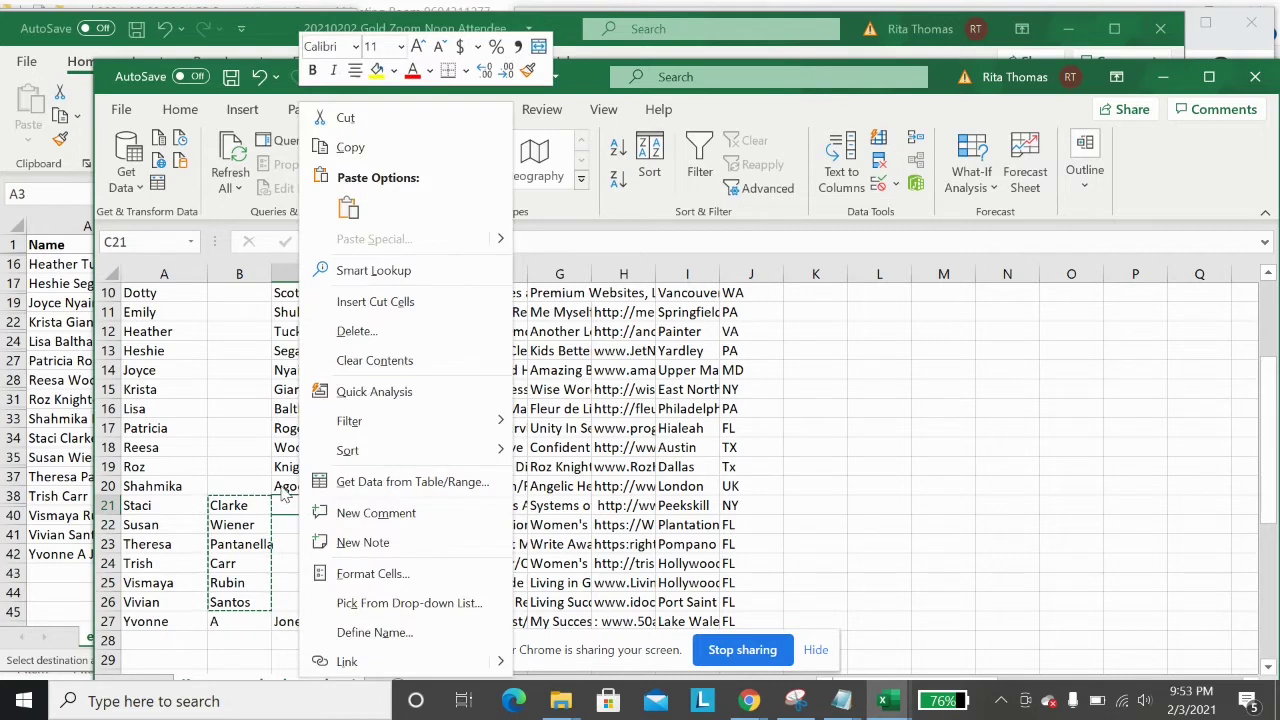
pyautogui.click(346, 210)
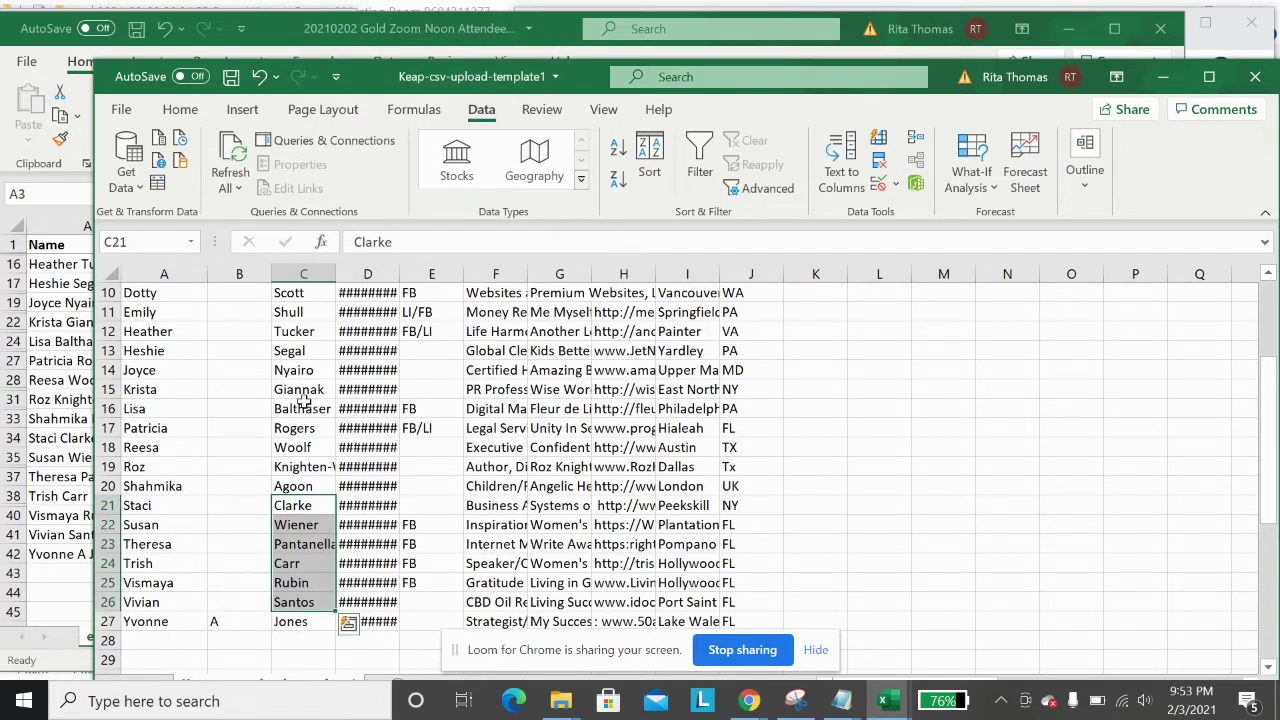
# - Clear the middle initial from cell B27 and select the whole FirstName column
pyautogui.click(219, 619)
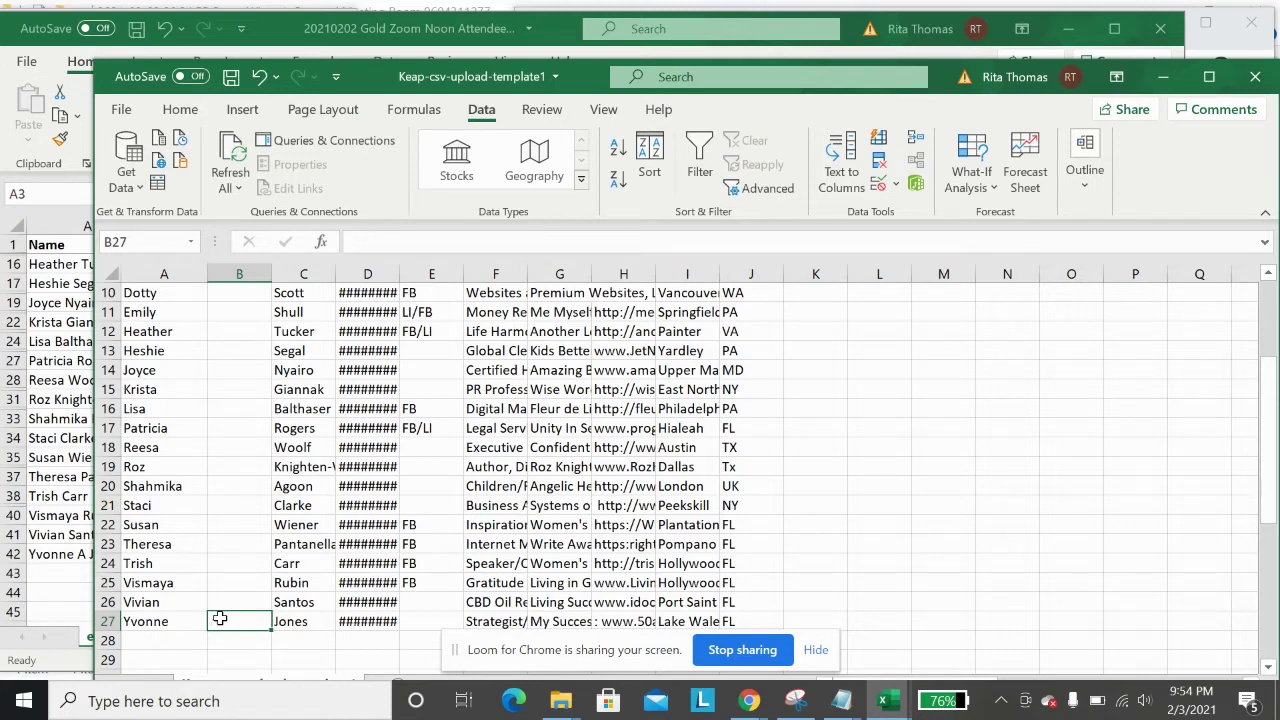
pyautogui.scroll(3, 219, 619)
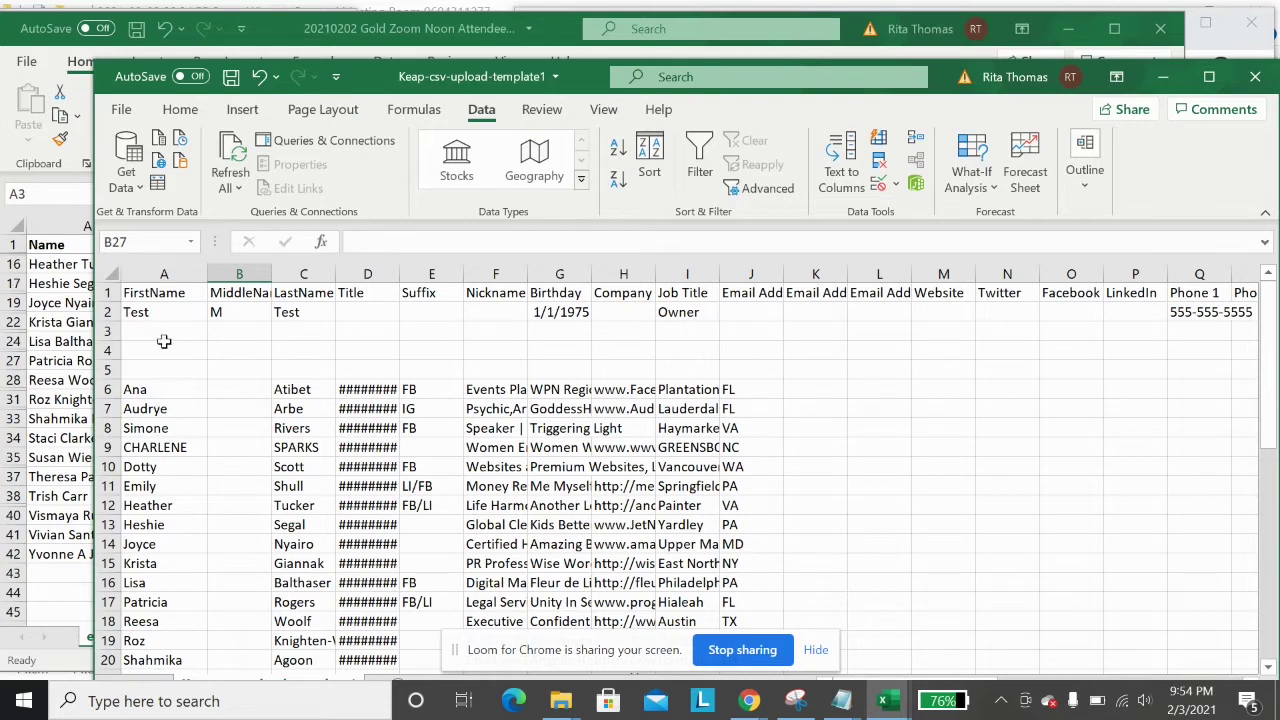
pyautogui.click(174, 272)
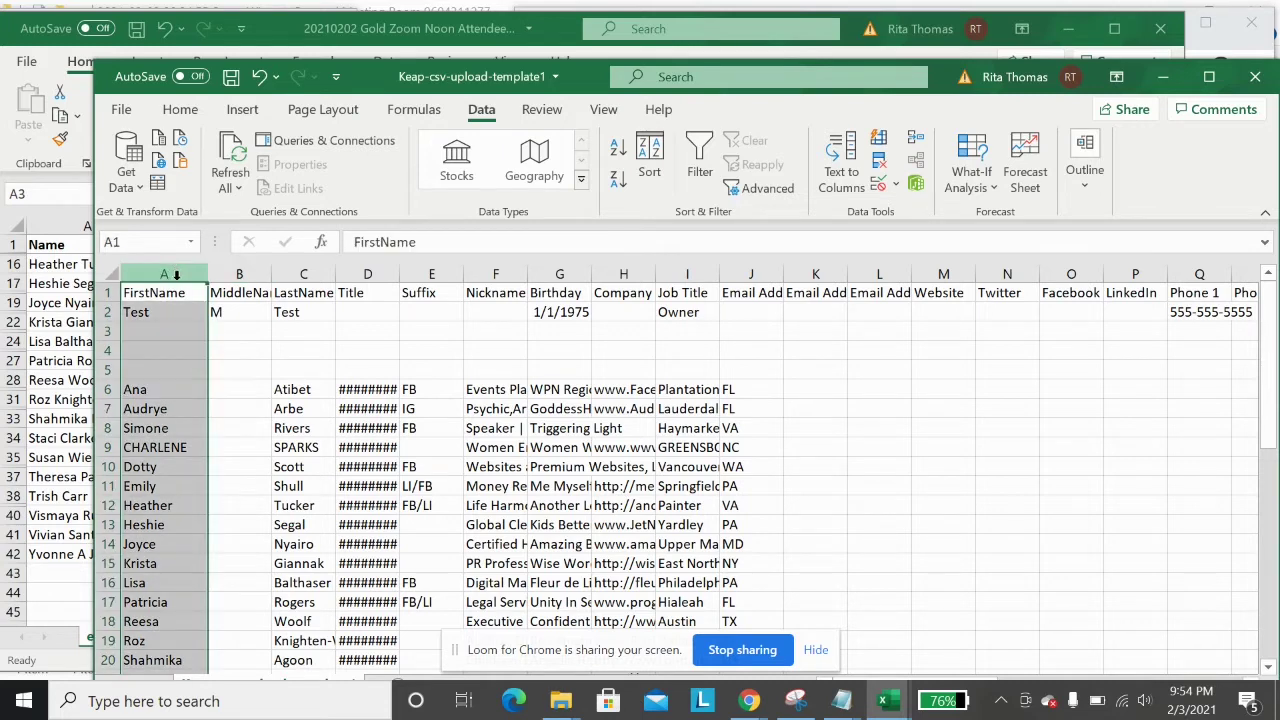
# - Check the LastName column, then widen the Title, Nickname and Birthday columns so their full contents can be read
pyautogui.click(284, 274)
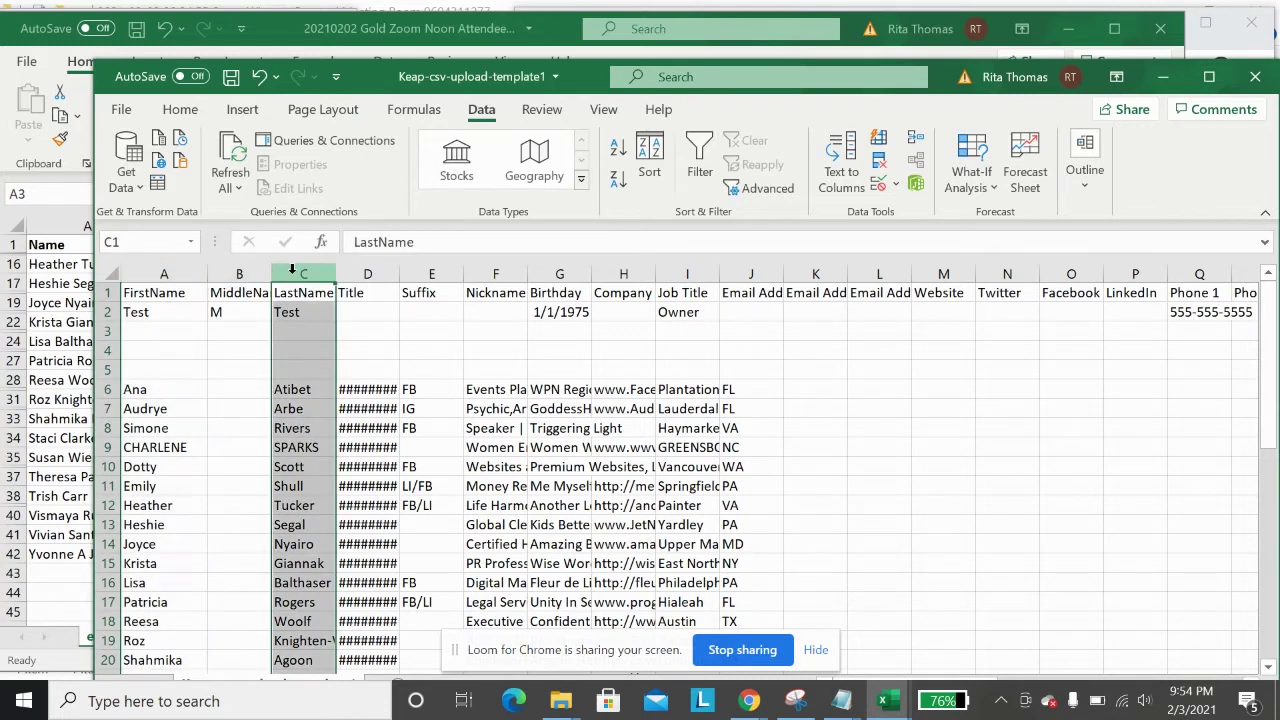
pyautogui.scroll(-4, 275, 425)
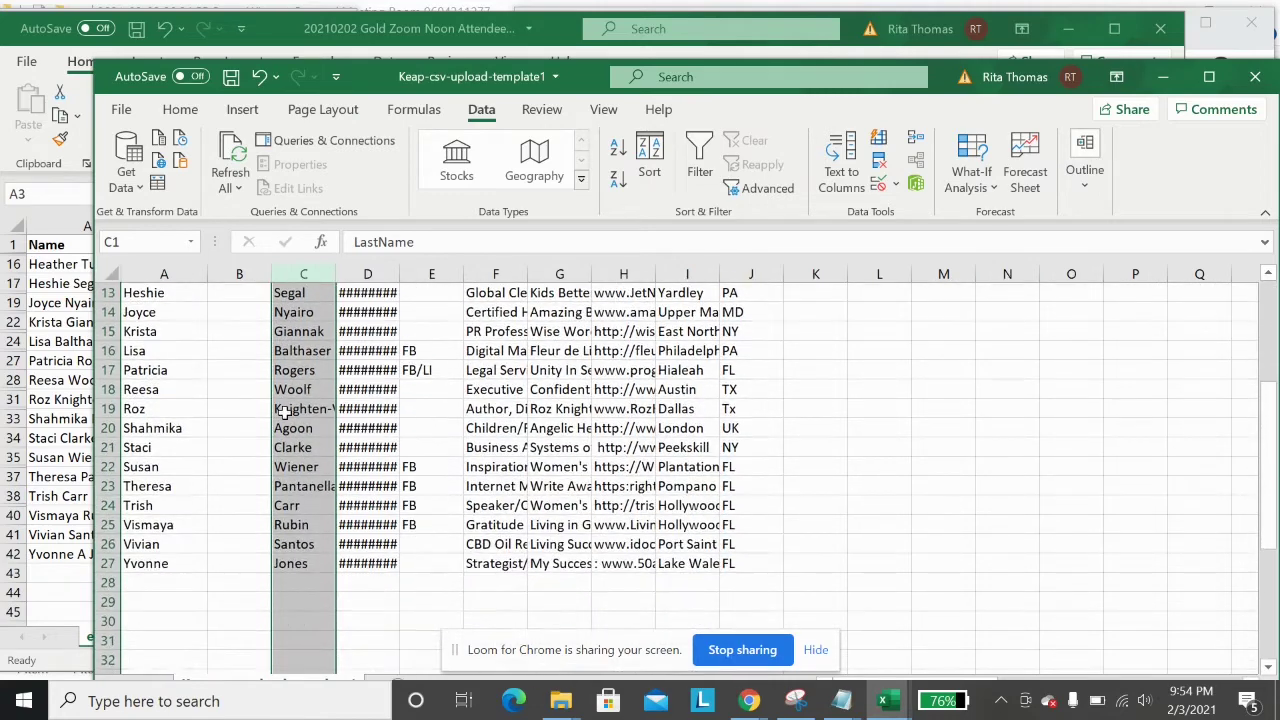
pyautogui.scroll(4, 290, 415)
pyautogui.click(368, 276)
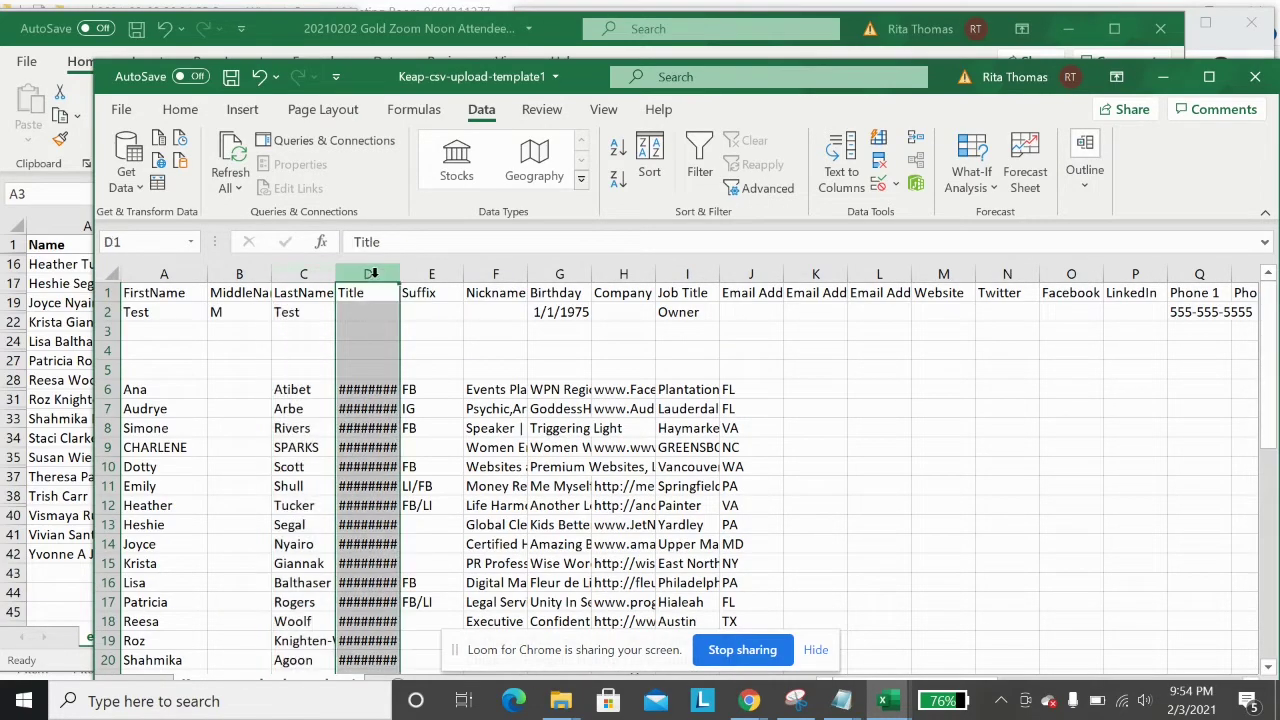
pyautogui.moveTo(400, 276); pyautogui.dragTo(478, 278)
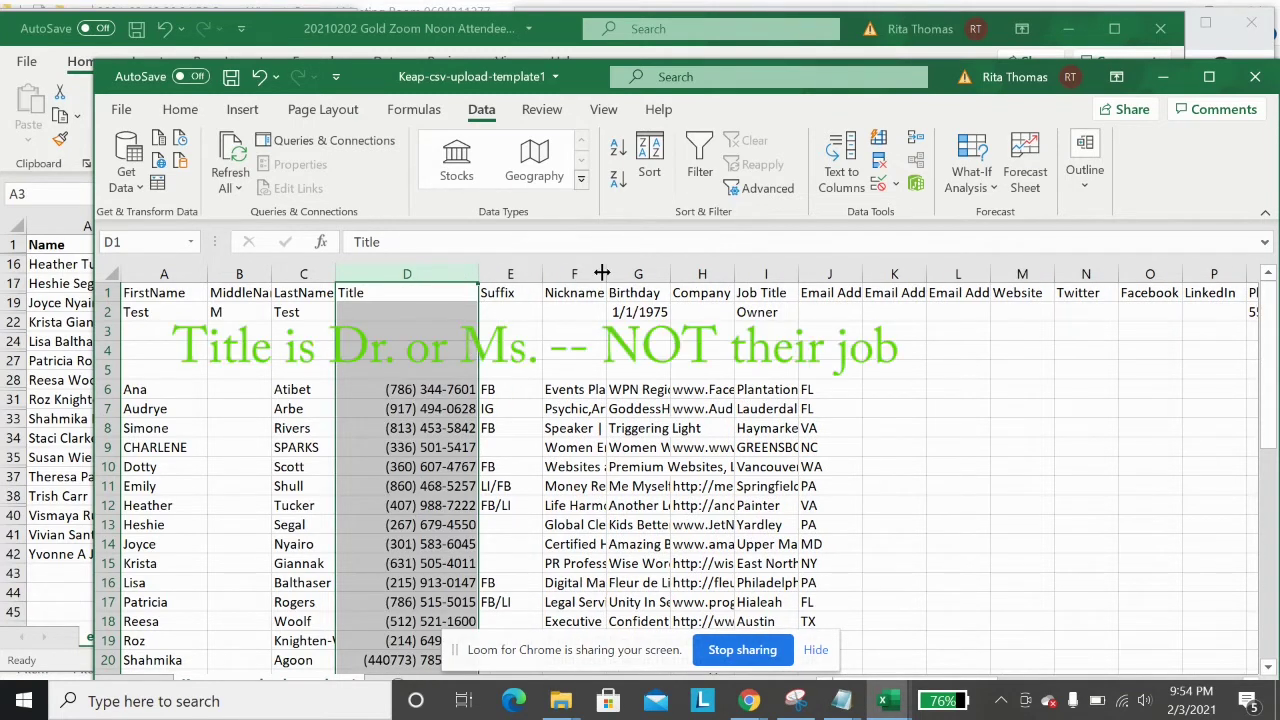
pyautogui.moveTo(606, 273); pyautogui.dragTo(1034, 290)
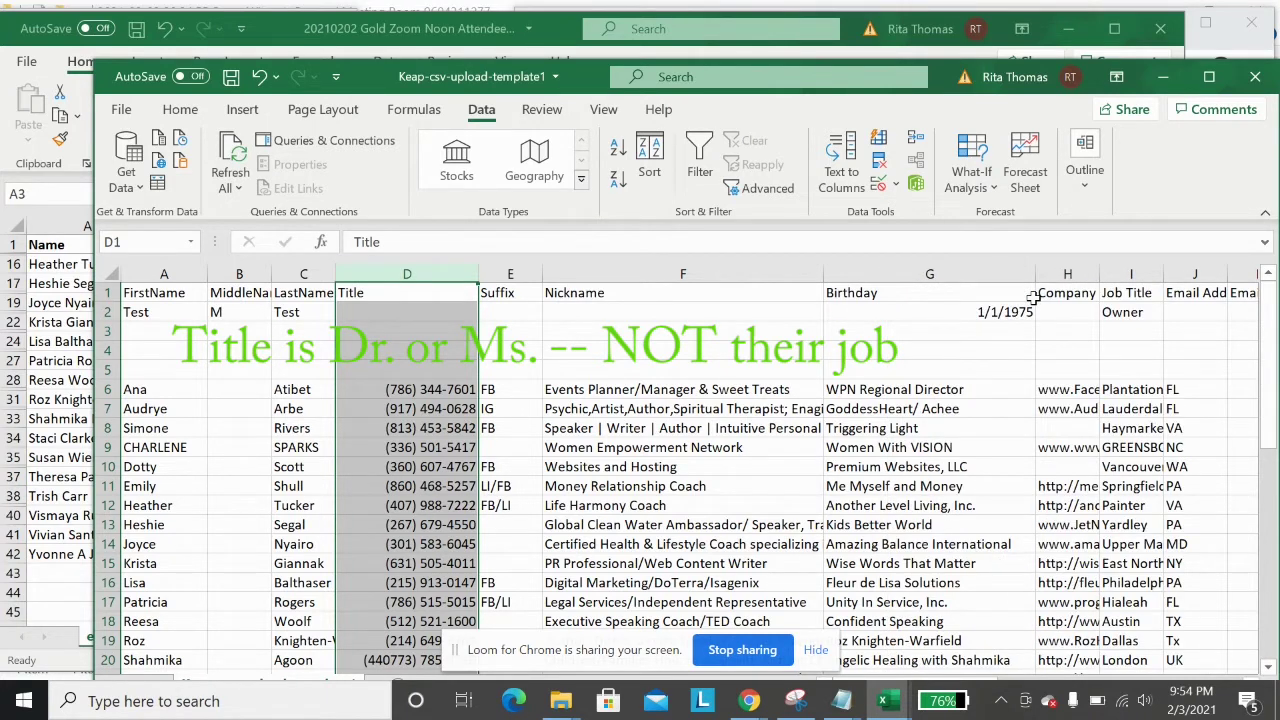
# - Examine the job descriptions in the Nickname column and the business names in the Birthday column
pyautogui.click(947, 424)
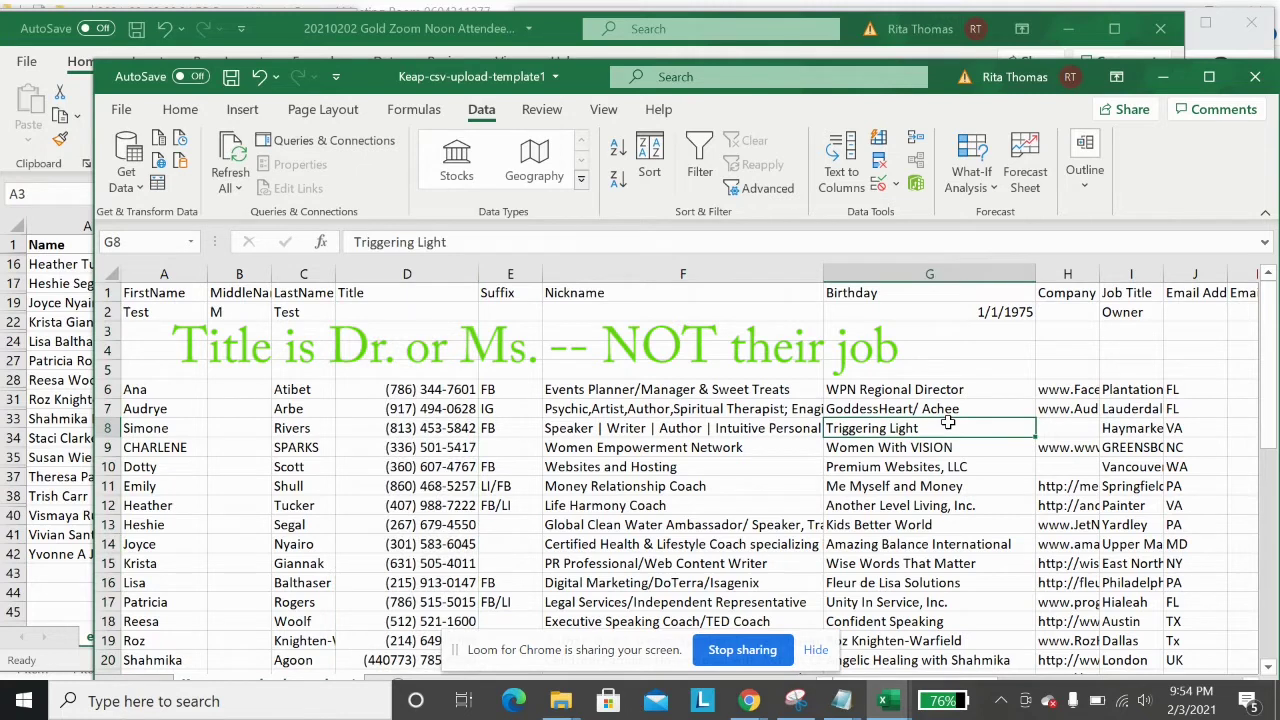
pyautogui.click(793, 448)
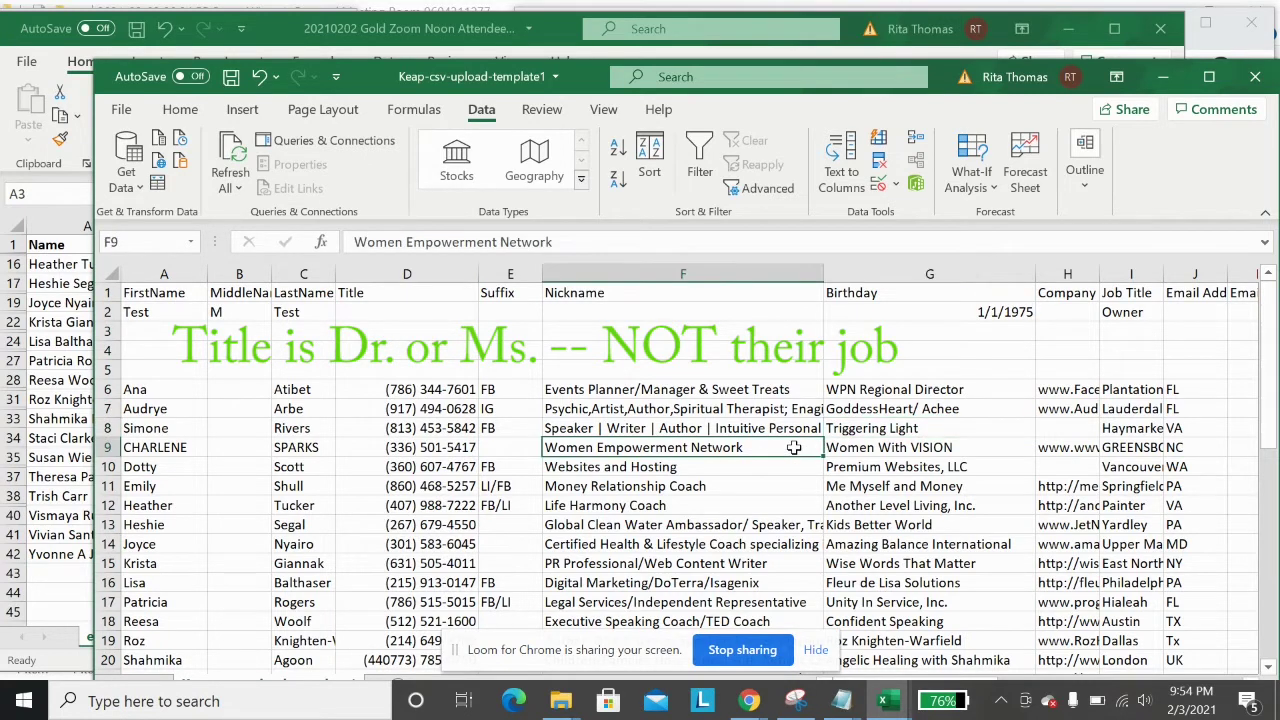
pyautogui.click(740, 488)
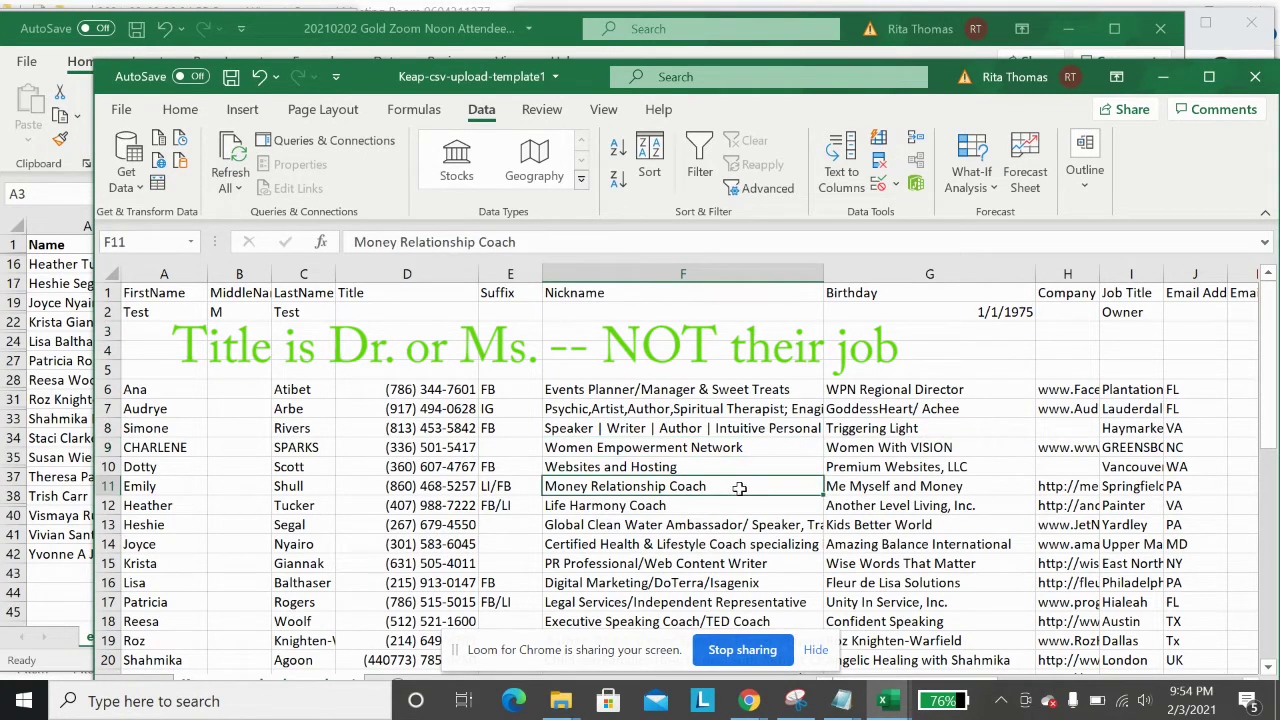
pyautogui.click(855, 486)
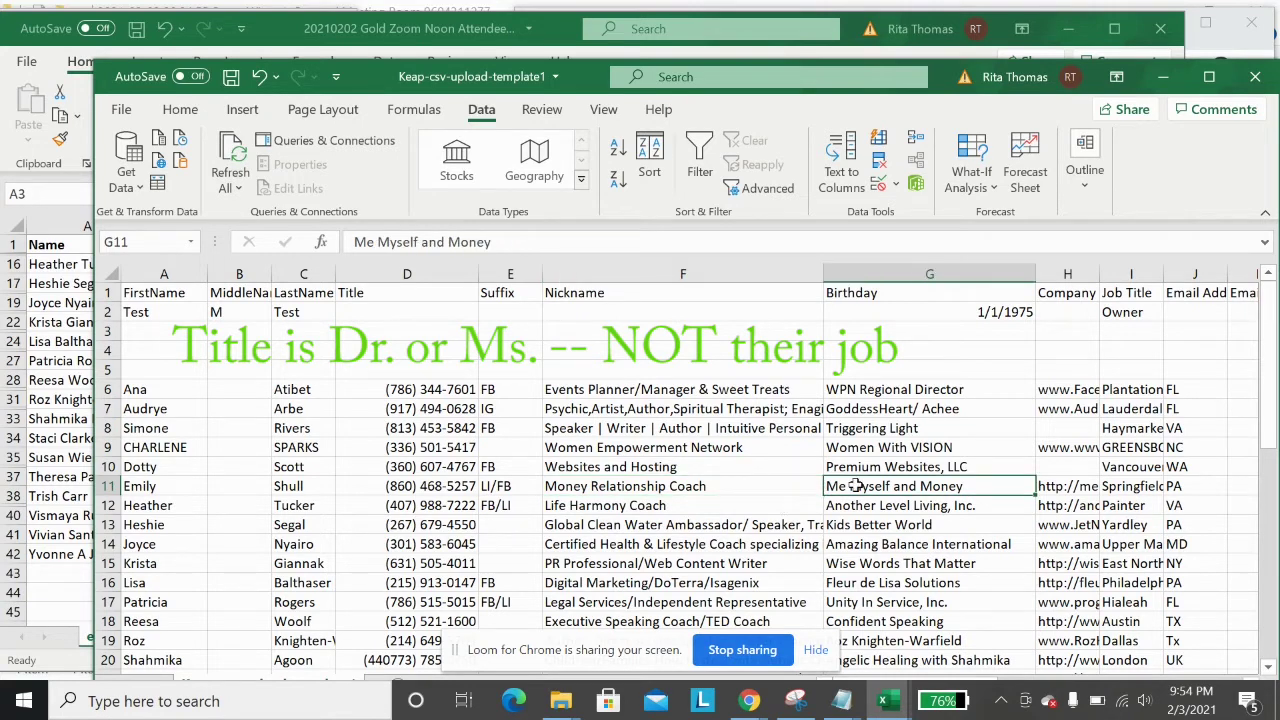
pyautogui.click(933, 510)
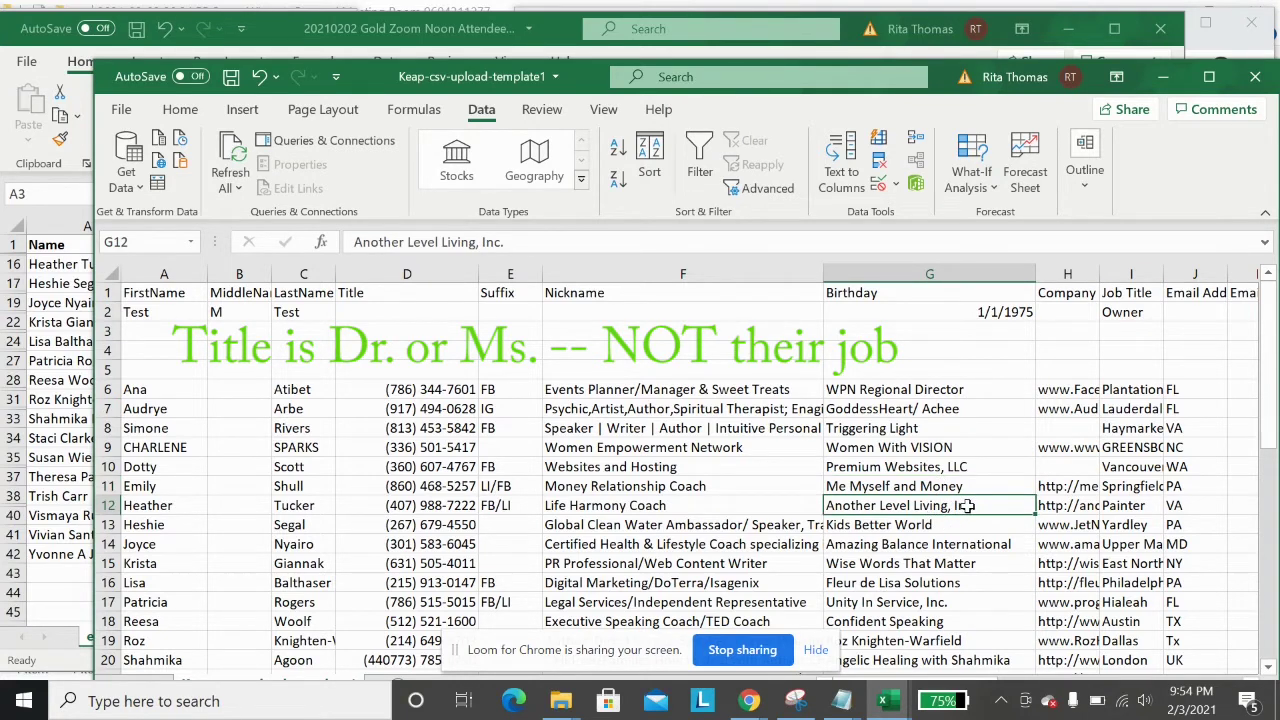
pyautogui.click(762, 510)
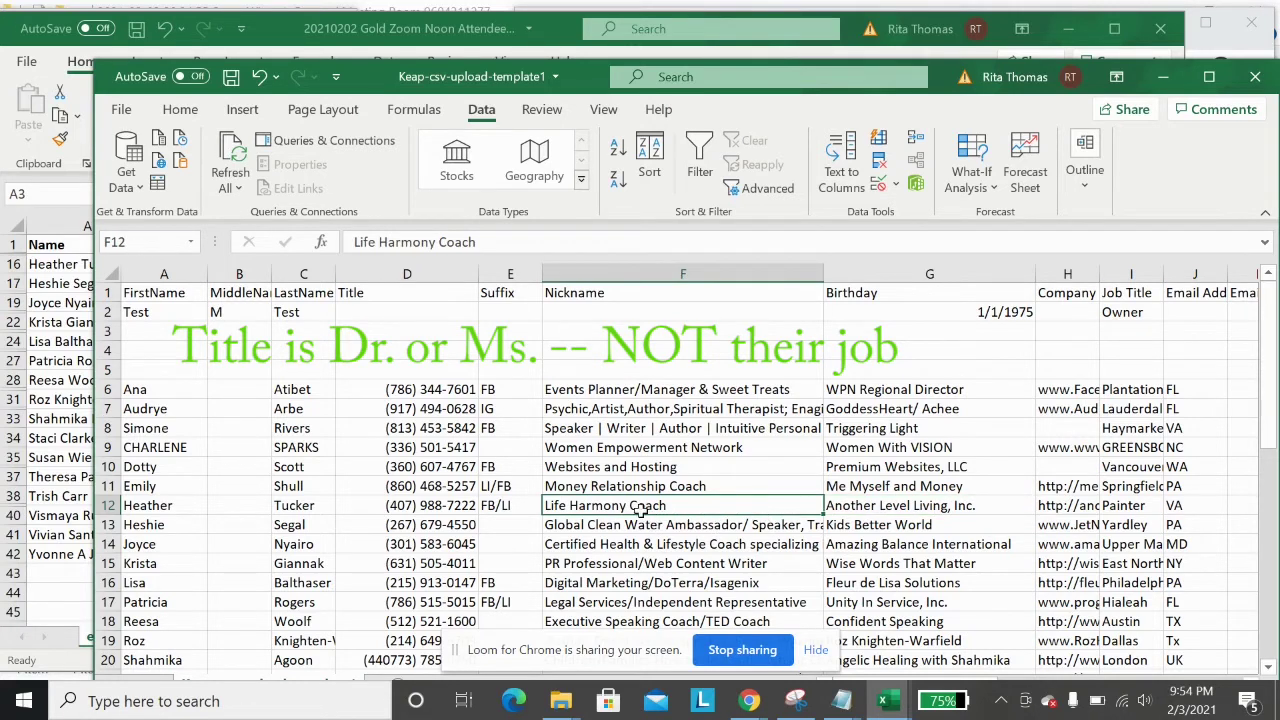
pyautogui.moveTo(656, 390); pyautogui.dragTo(668, 519)
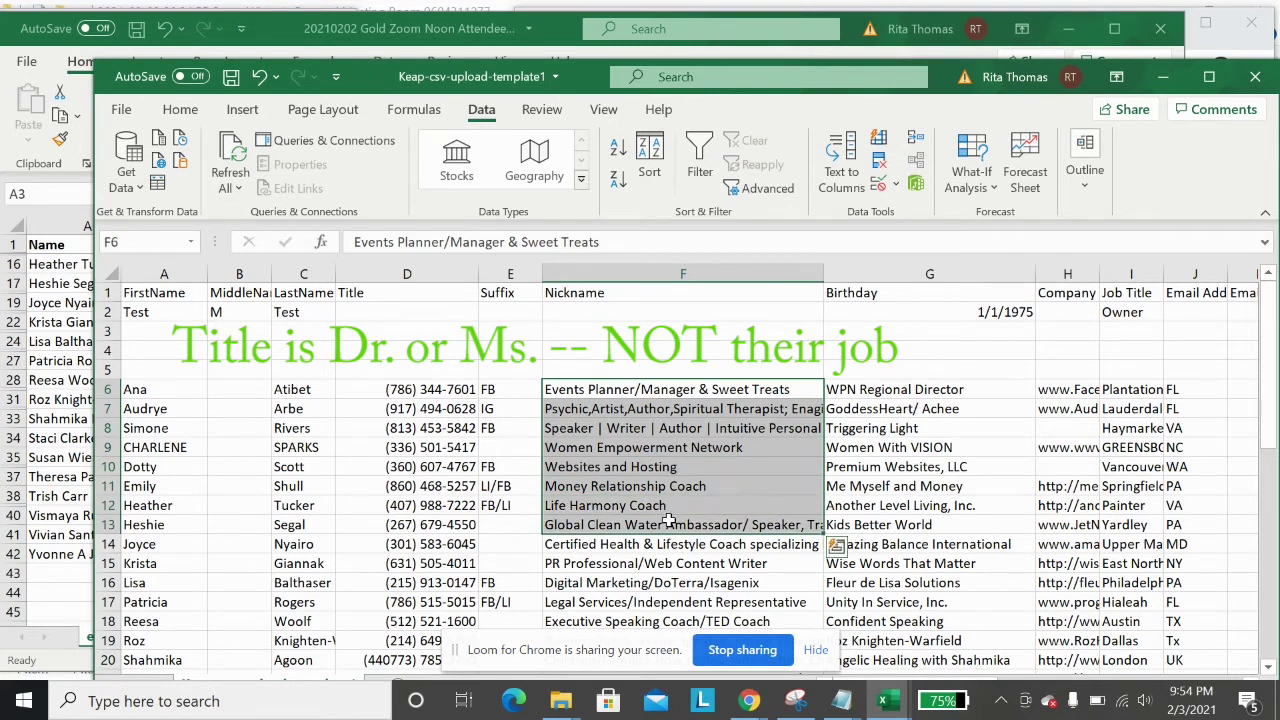
# - Cut the phone numbers in D6:D27 from the Title column
pyautogui.click(416, 392)
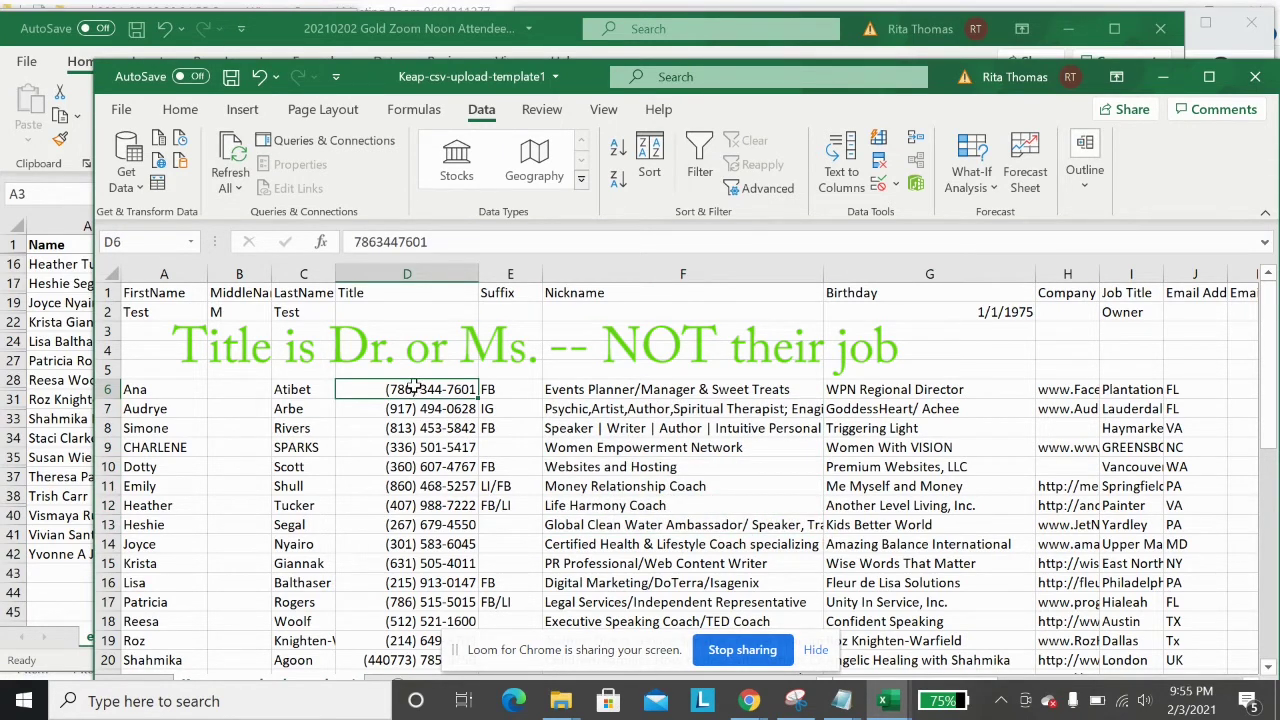
pyautogui.moveTo(412, 396); pyautogui.dragTo(443, 622)
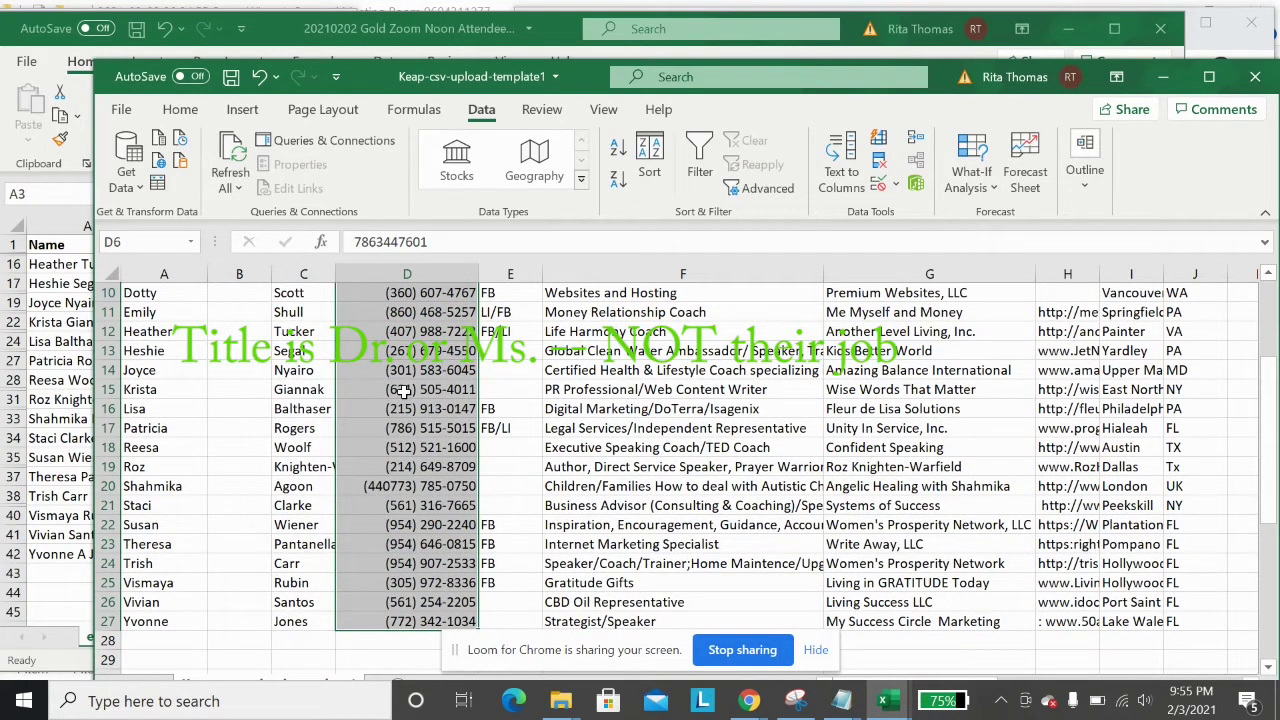
pyautogui.rightClick(403, 392)
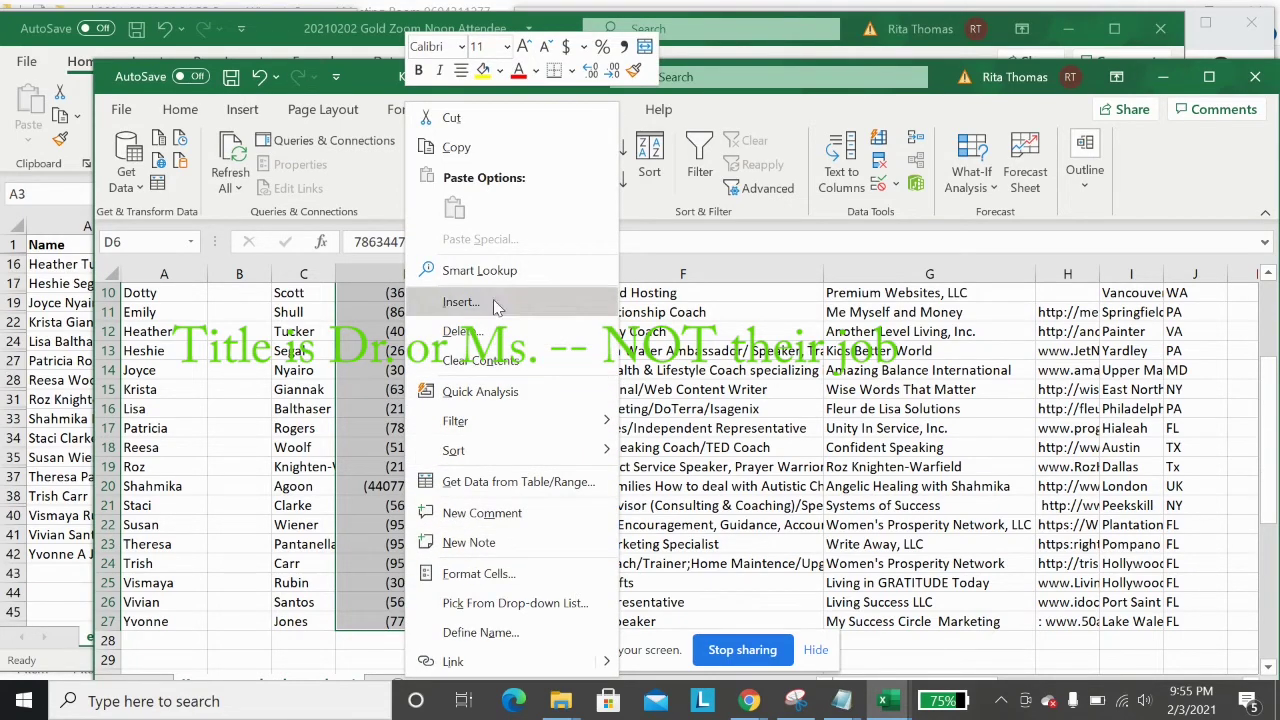
pyautogui.click(460, 118)
pyautogui.scroll(3, 667, 398)
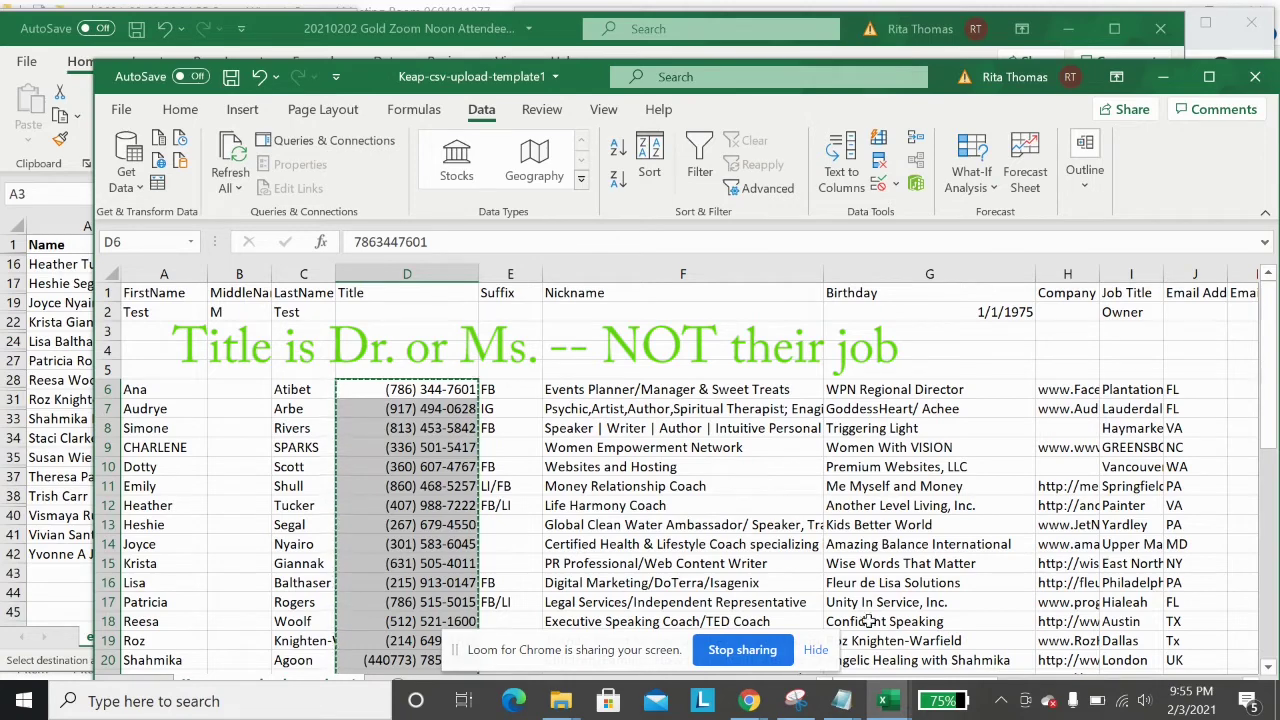
# - Paste the cut phone numbers into the Phone 1 column starting at Q6
pyautogui.click(1088, 563)
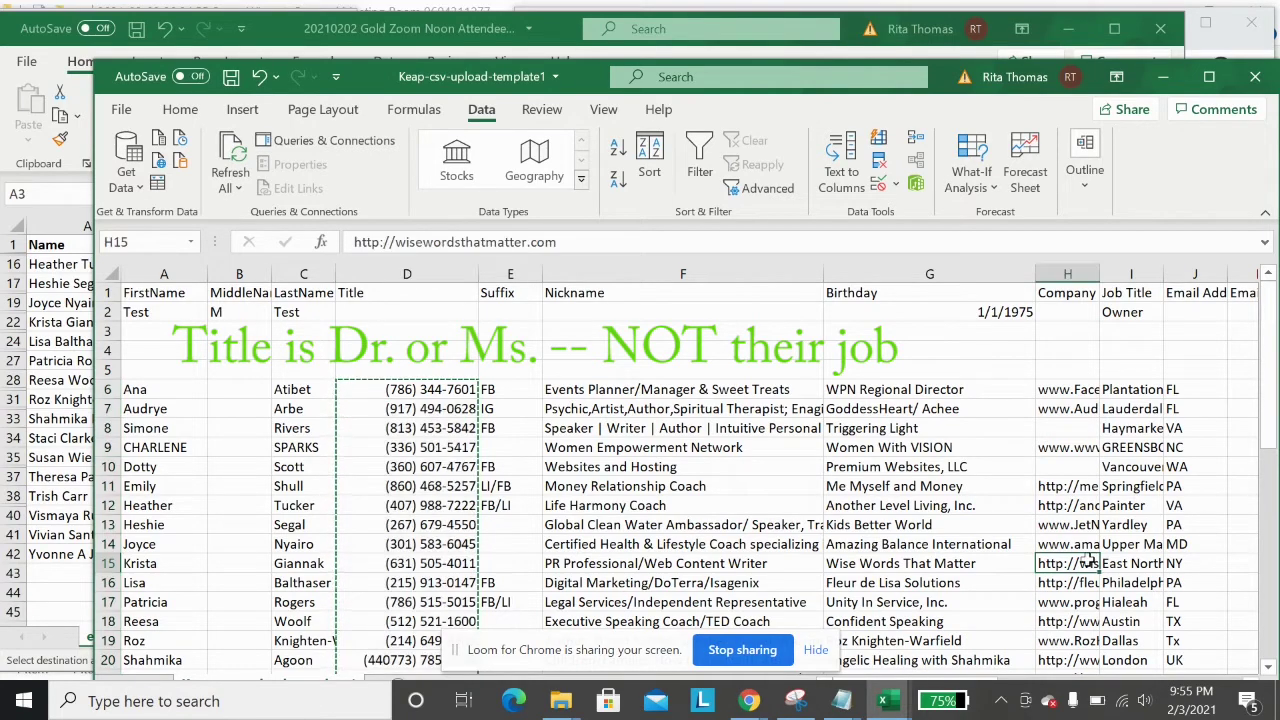
pyautogui.press('Right')
pyautogui.press('Right')
pyautogui.press('Right')
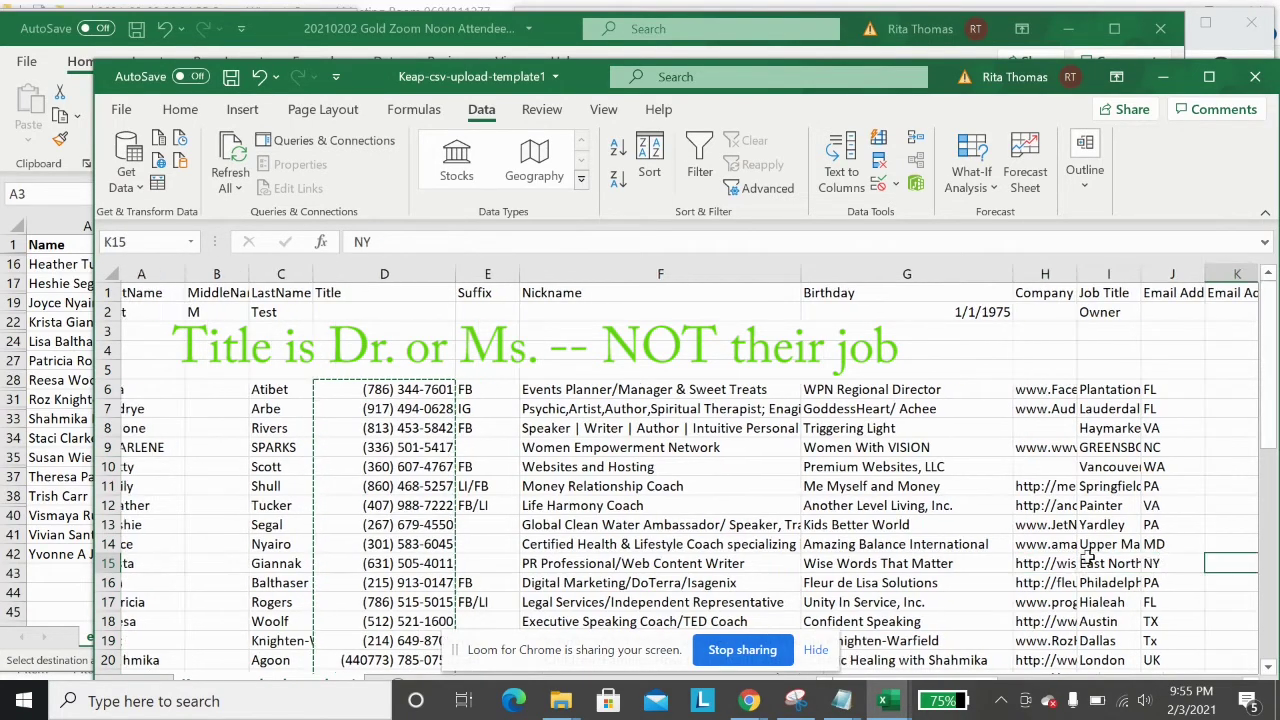
pyautogui.press('Right')
pyautogui.press('Right')
pyautogui.press('Right')
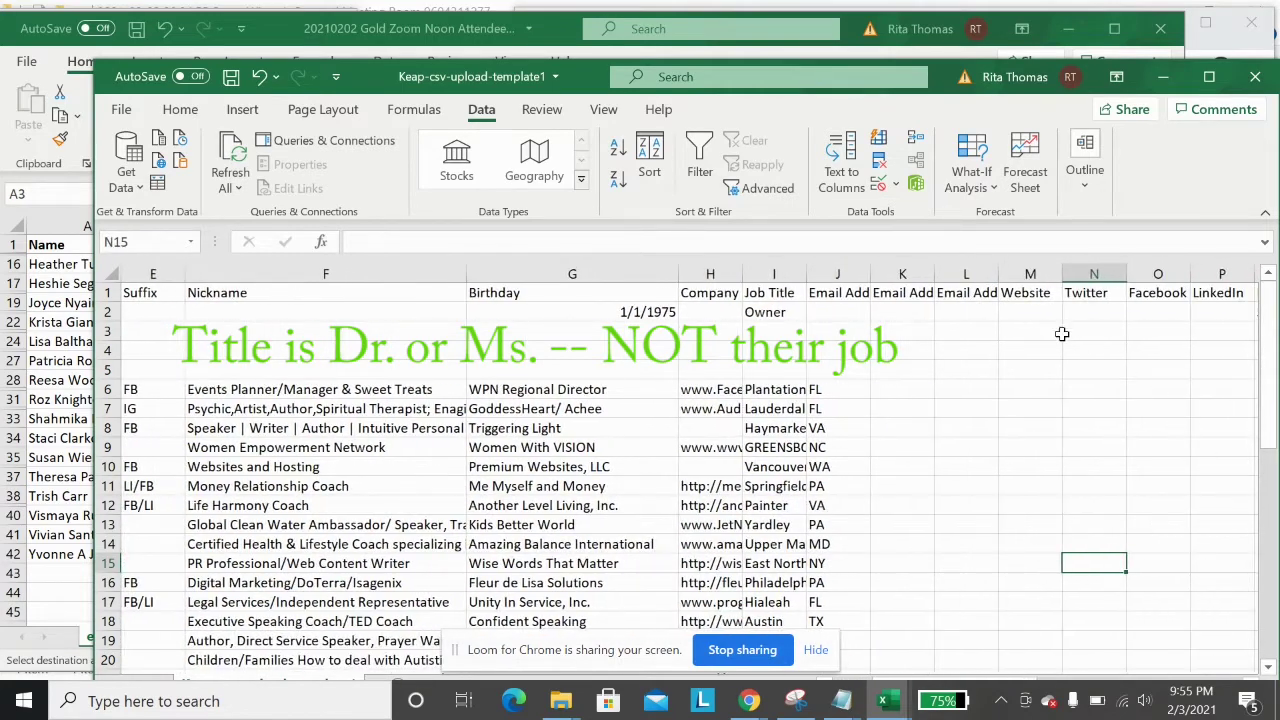
pyautogui.moveTo(790, 294); pyautogui.dragTo(1208, 294)
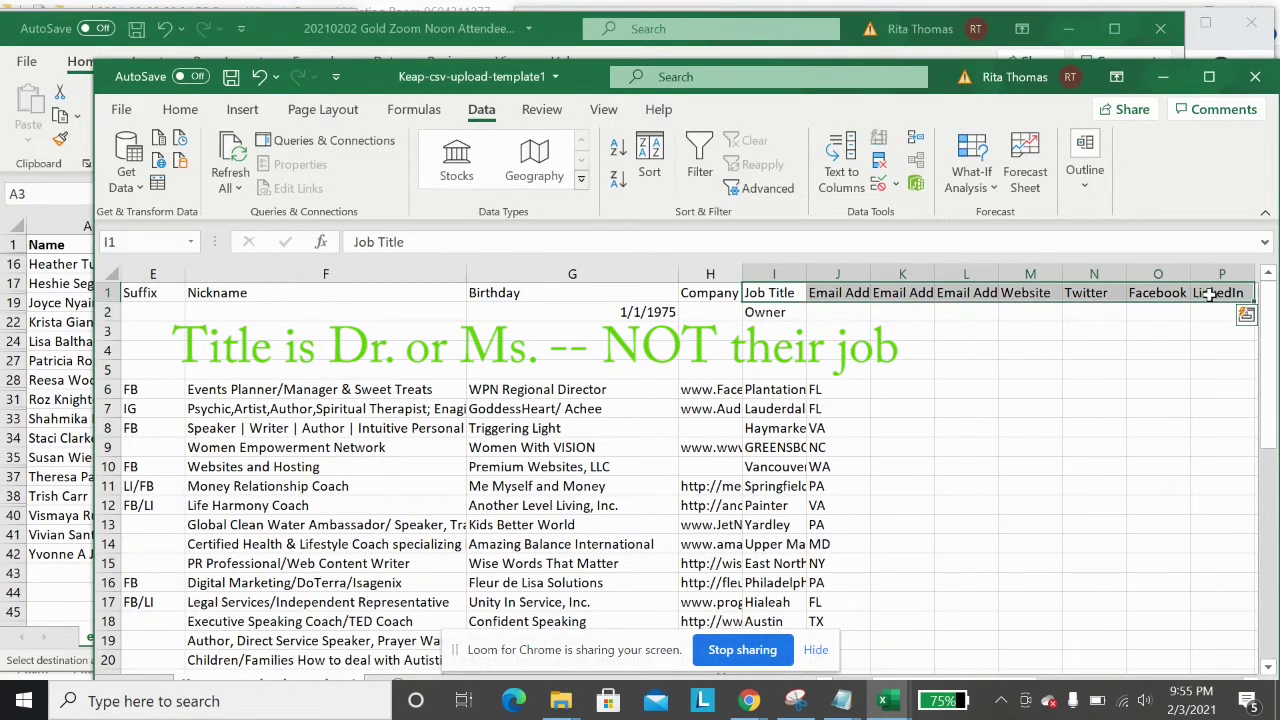
pyautogui.click(1167, 382)
pyautogui.press('Right')
pyautogui.press('Right')
pyautogui.press('Right')
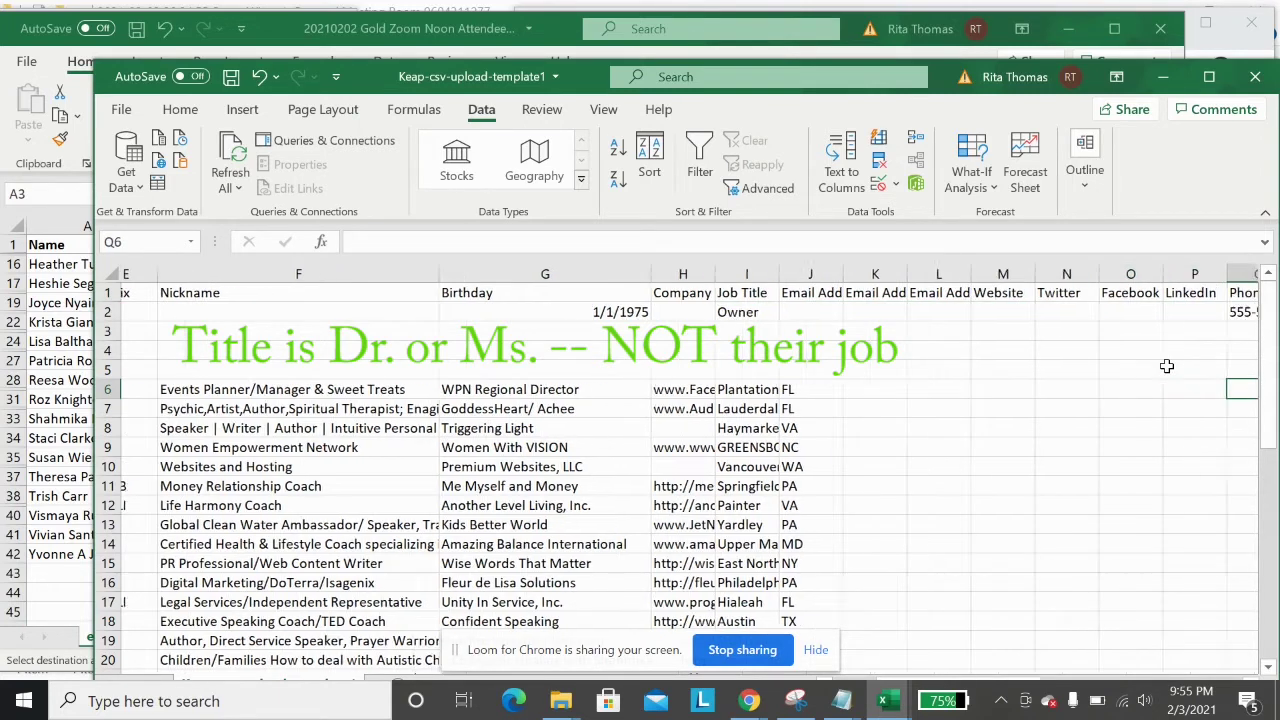
pyautogui.click(1080, 380)
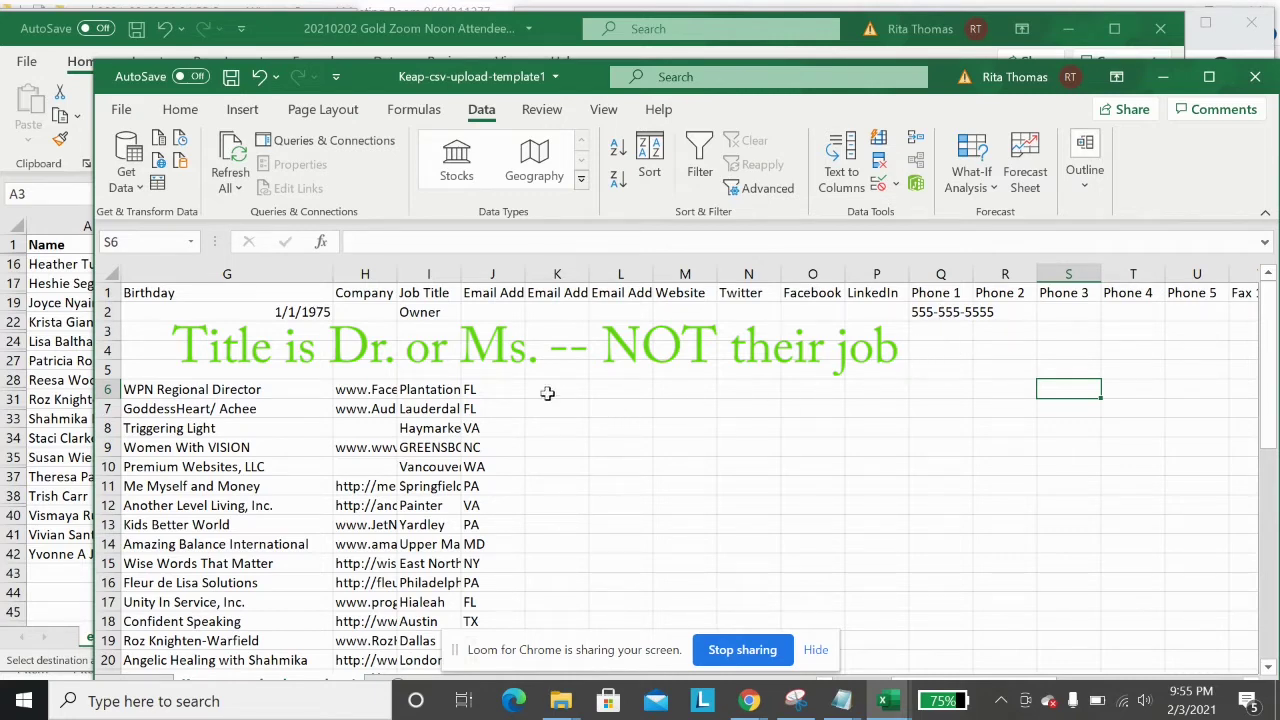
pyautogui.rightClick(918, 388)
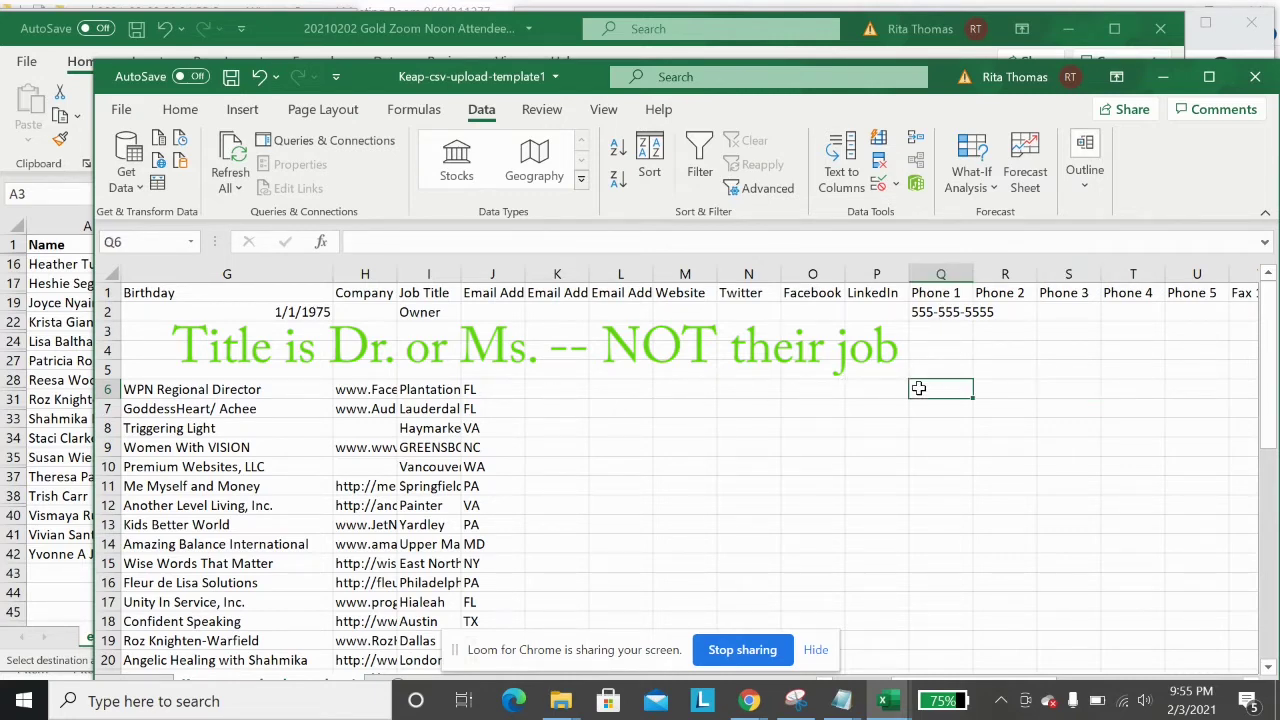
pyautogui.click(968, 207)
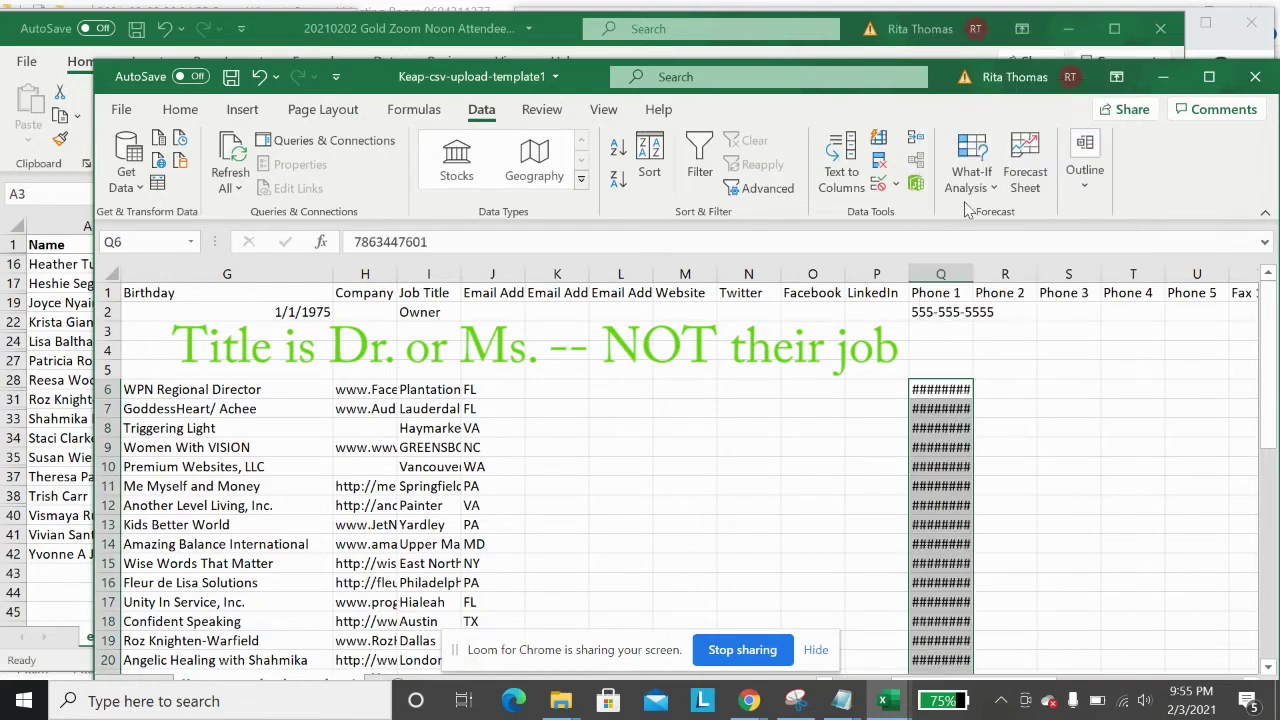
# - Widen the Phone 1 column to show the full phone numbers and look through its entries
pyautogui.moveTo(973, 270); pyautogui.dragTo(1062, 278)
pyautogui.click(1003, 466)
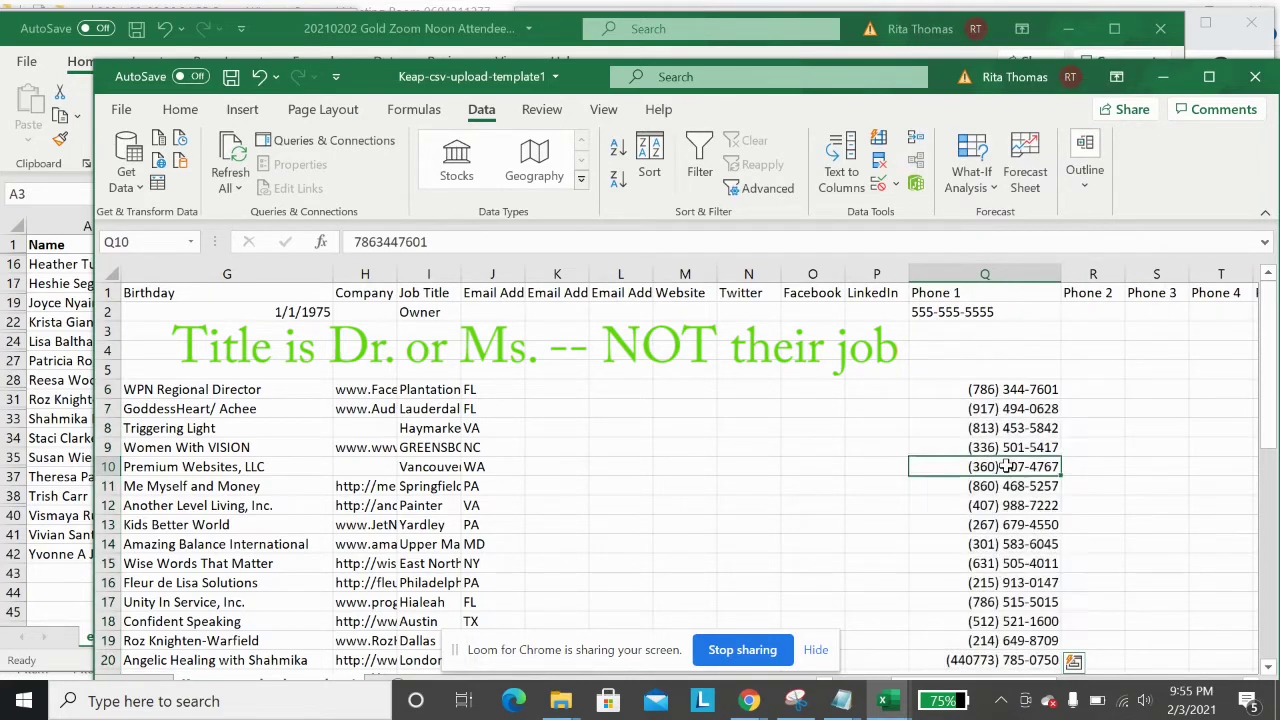
pyautogui.scroll(-5, 1000, 470)
pyautogui.scroll(5, 982, 503)
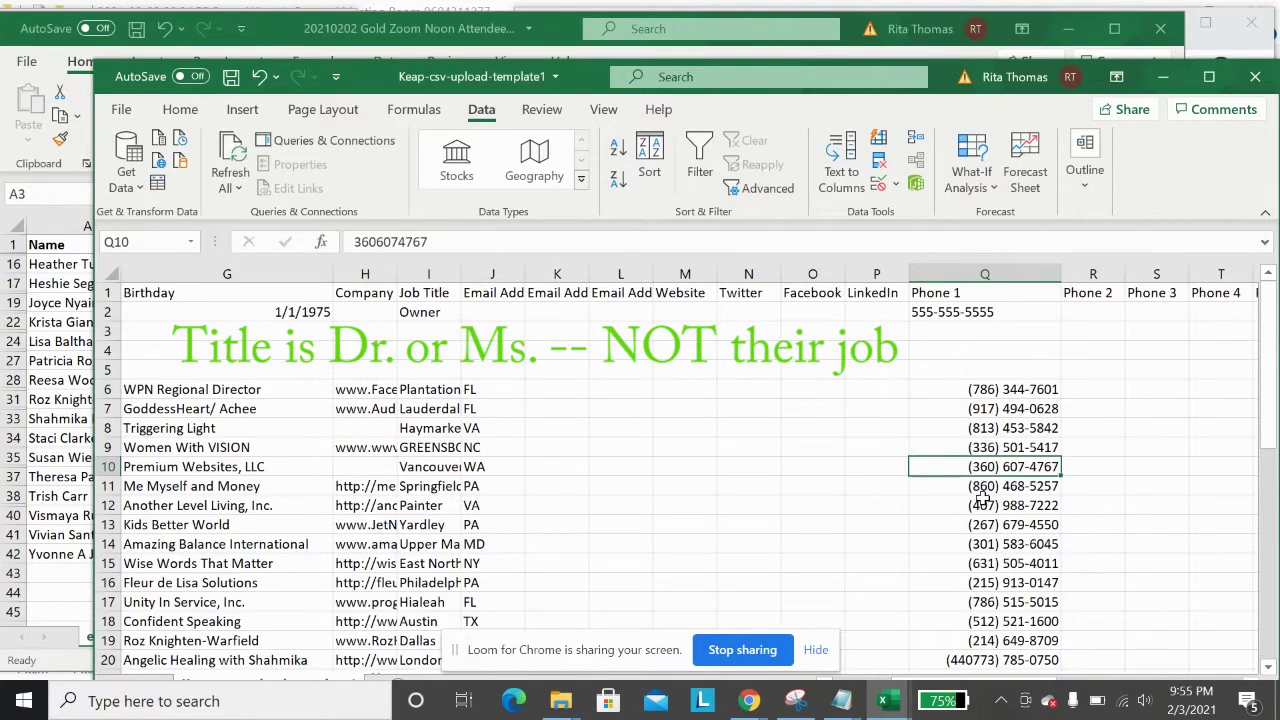
pyautogui.click(984, 273)
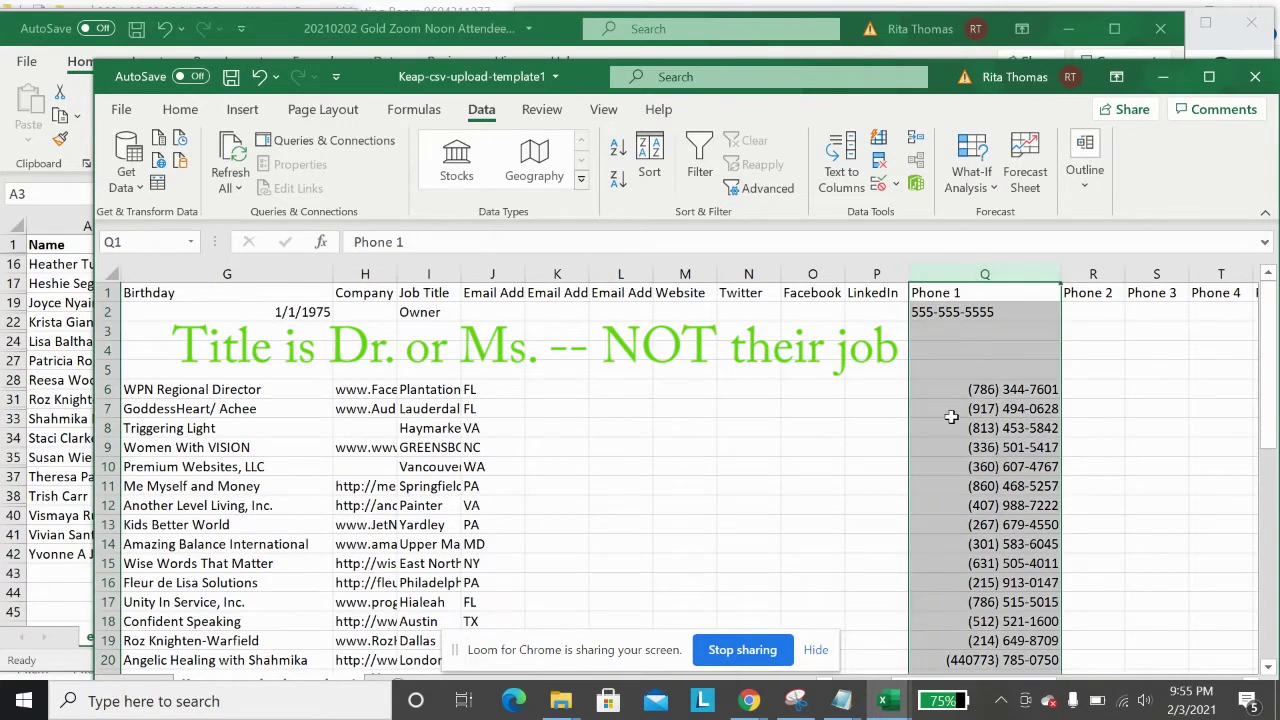
# - Cut the job descriptions in F6:F27 from the Nickname column
pyautogui.click(846, 541)
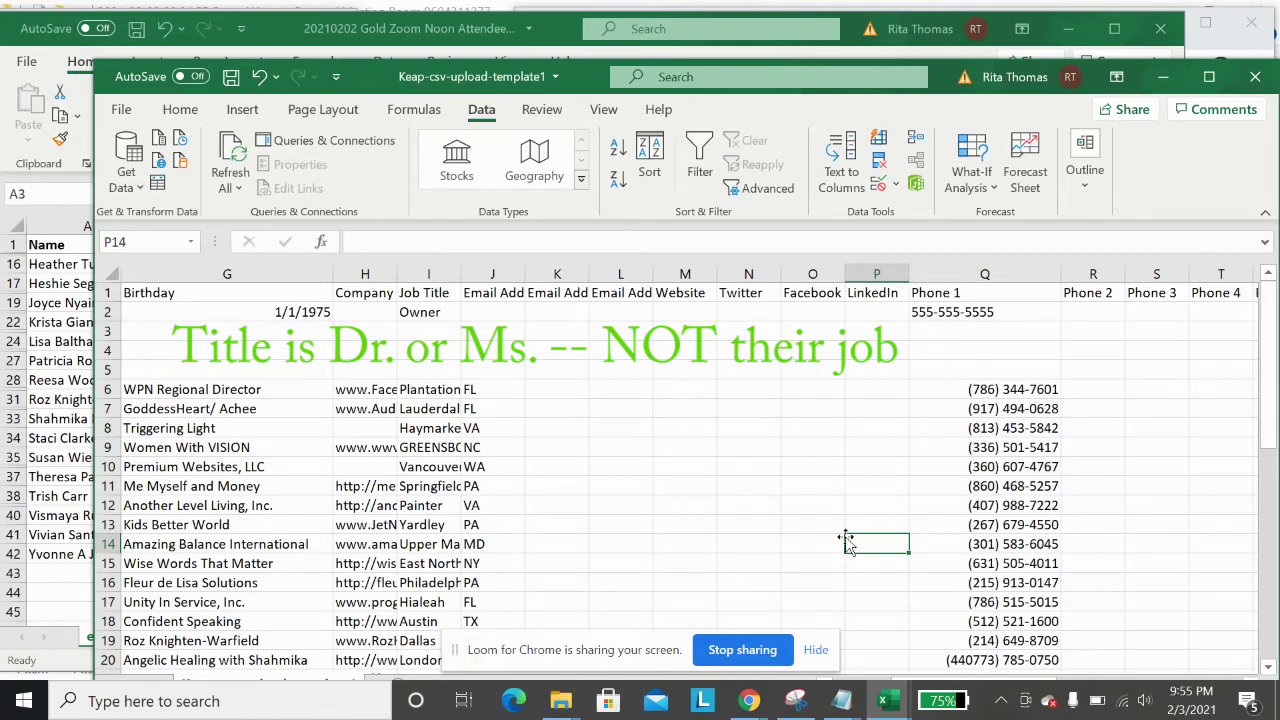
pyautogui.press('Left')
pyautogui.press('Left')
pyautogui.press('Left')
pyautogui.press('Left')
pyautogui.press('Left')
pyautogui.press('Left')
pyautogui.press('Left')
pyautogui.press('Left')
pyautogui.press('Left')
pyautogui.press('Left')
pyautogui.press('Left')
pyautogui.press('Left')
pyautogui.press('Left')
pyautogui.press('Left')
pyautogui.press('Left')
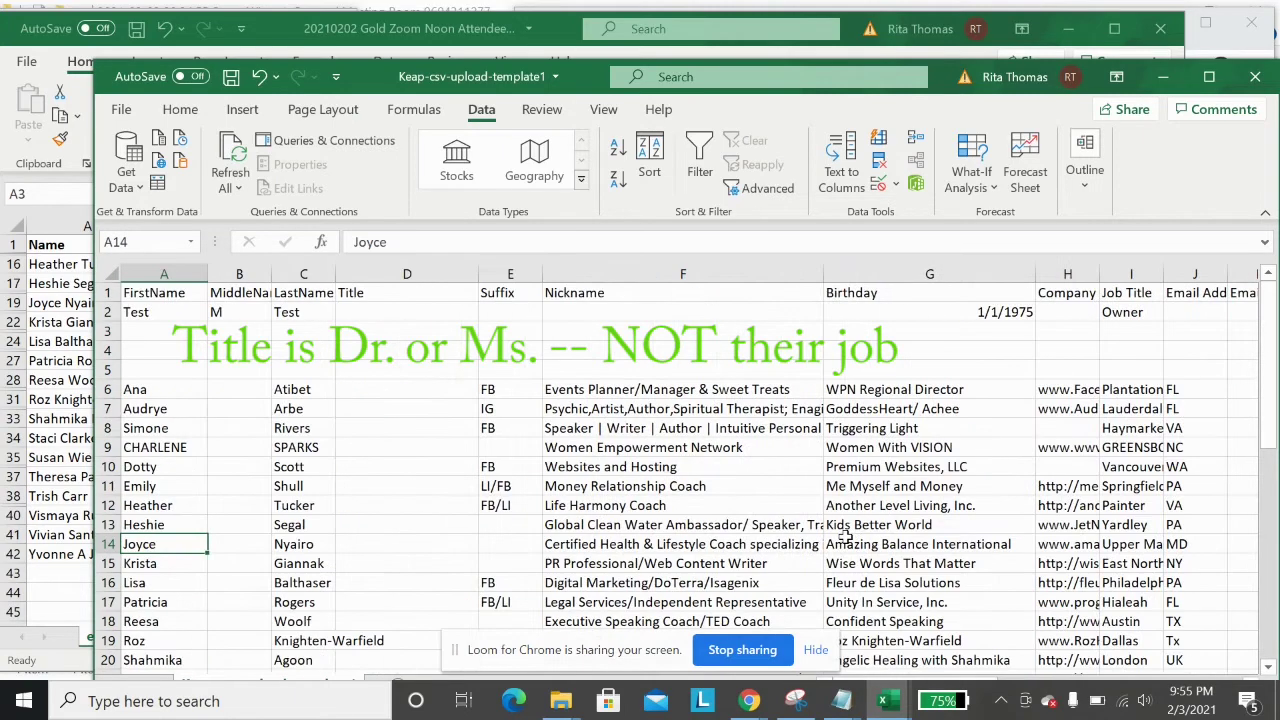
pyautogui.click(448, 268)
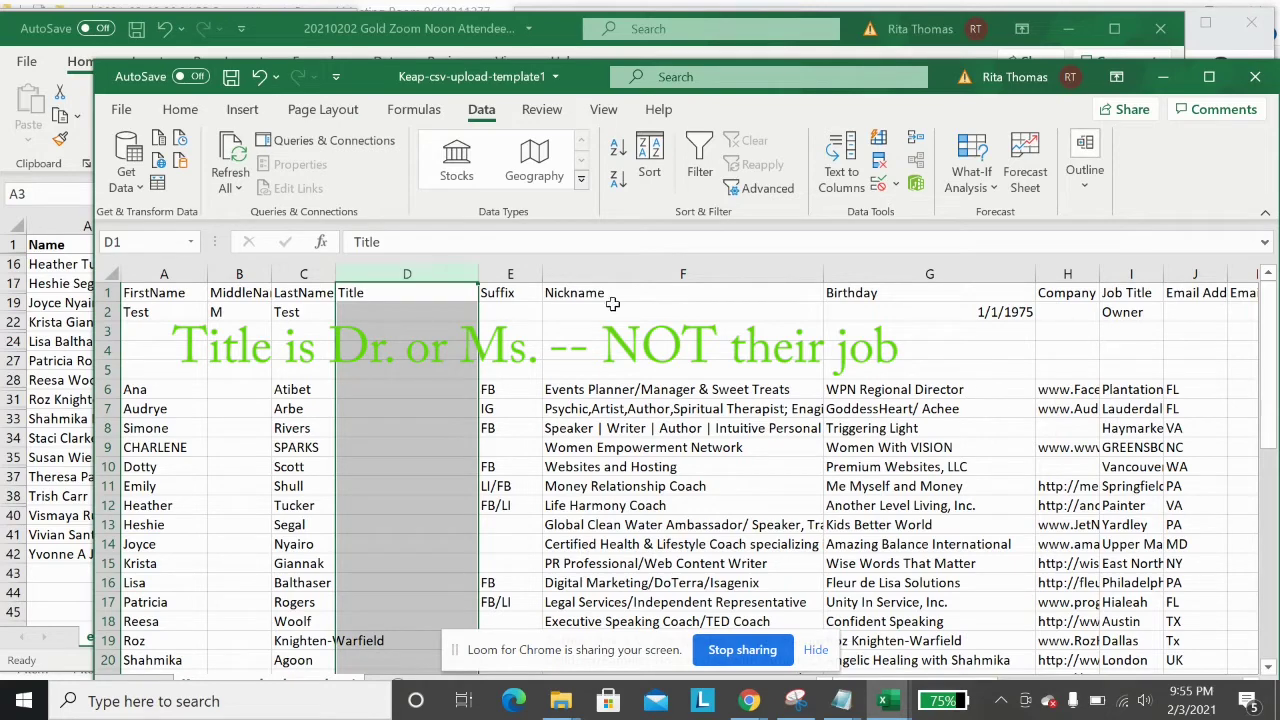
pyautogui.moveTo(666, 388); pyautogui.dragTo(706, 544)
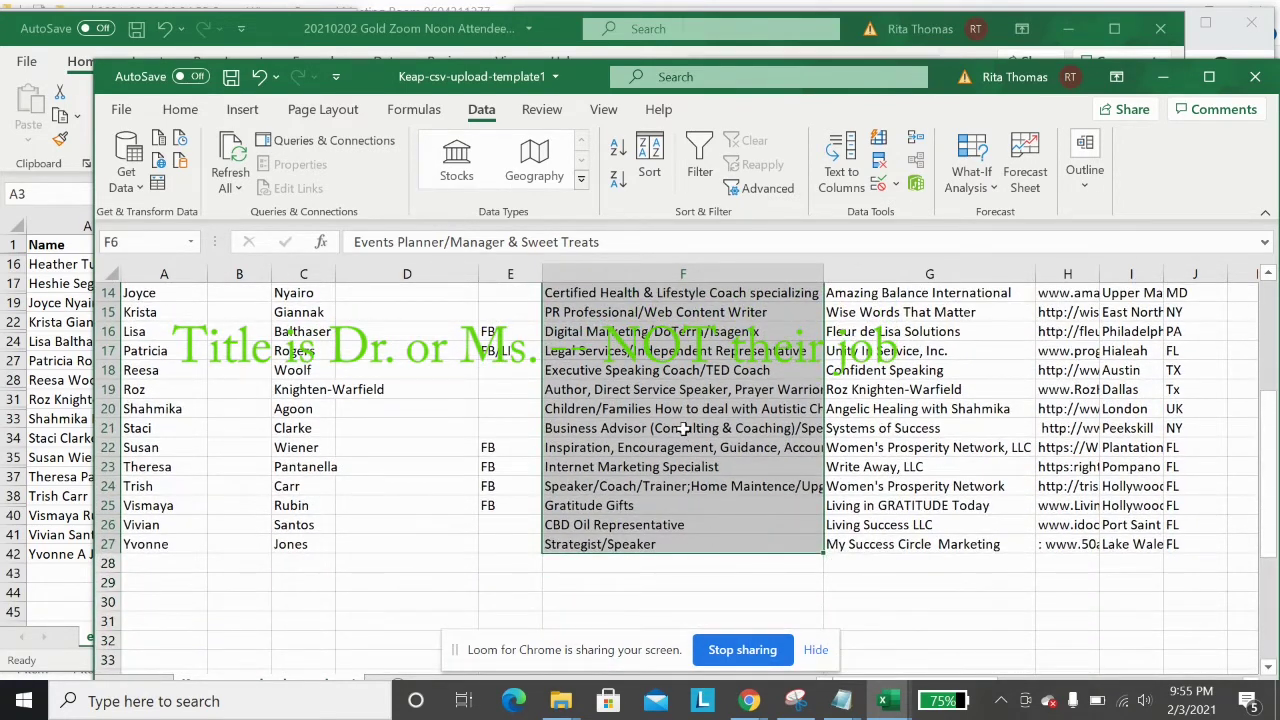
pyautogui.rightClick(684, 428)
pyautogui.click(735, 115)
pyautogui.scroll(5, 575, 380)
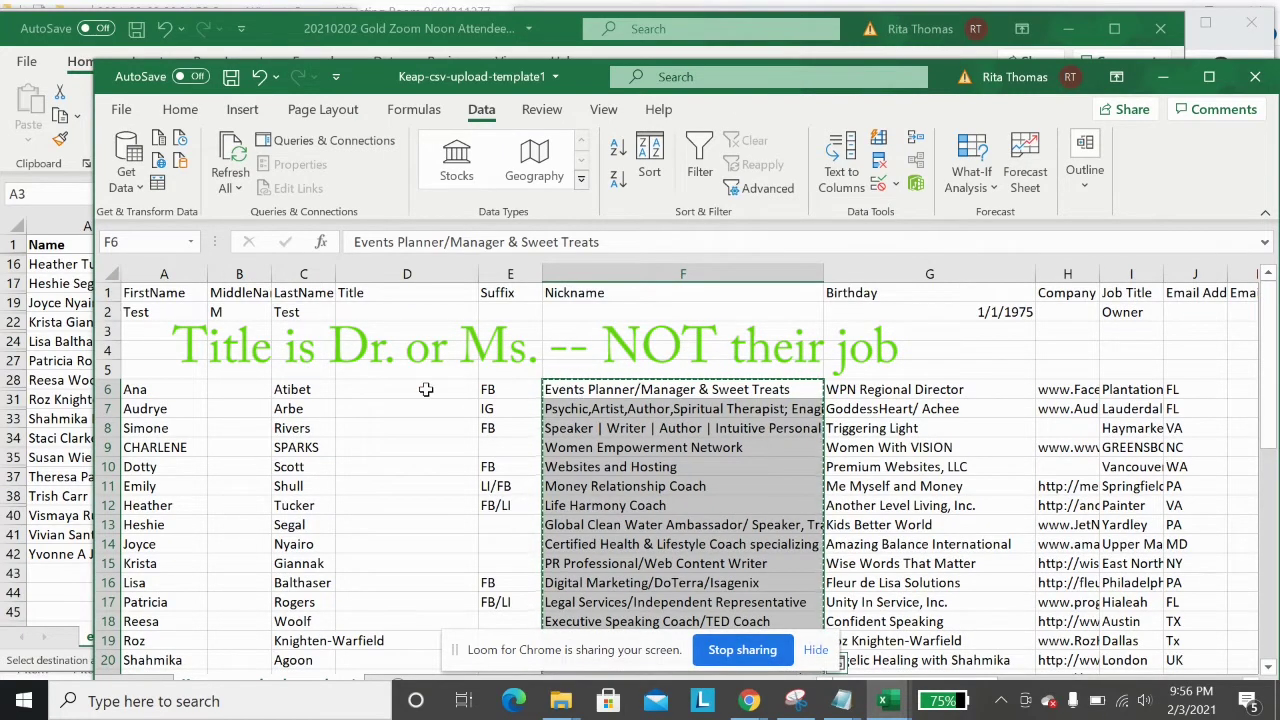
# - Paste the cut job descriptions into the Title column starting at D6
pyautogui.click(422, 390)
pyautogui.click(402, 274)
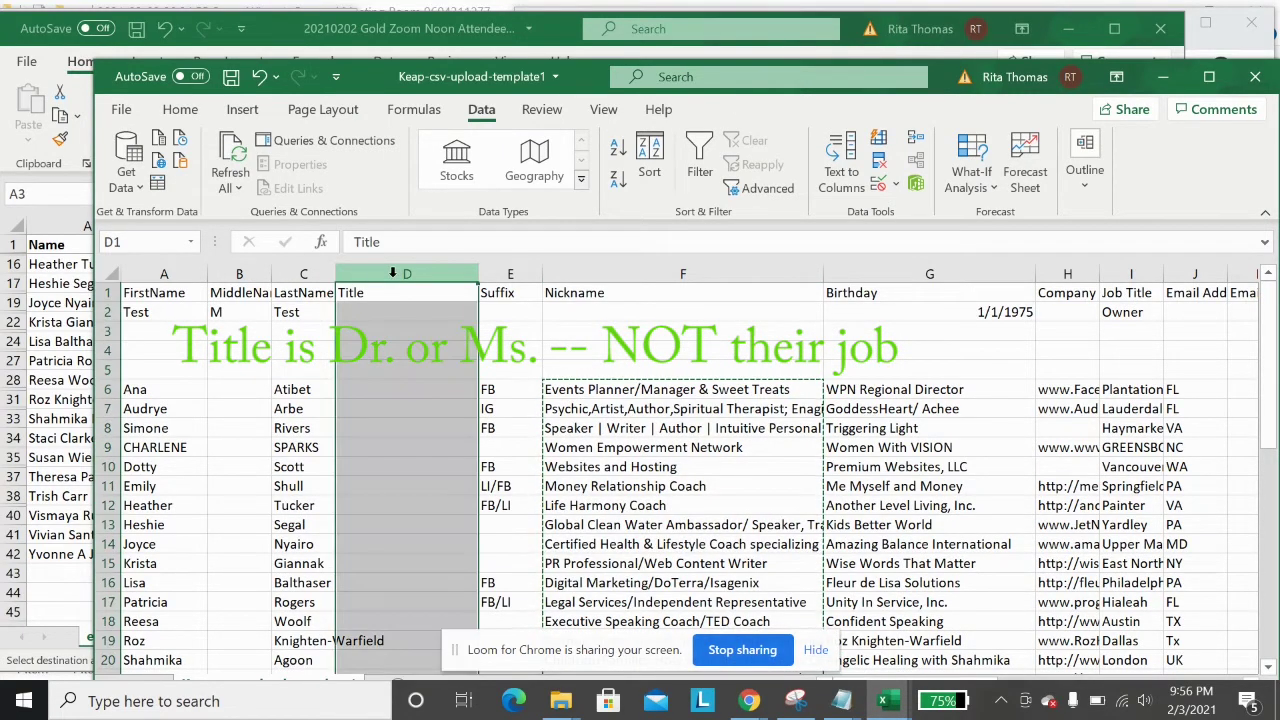
pyautogui.click(384, 388)
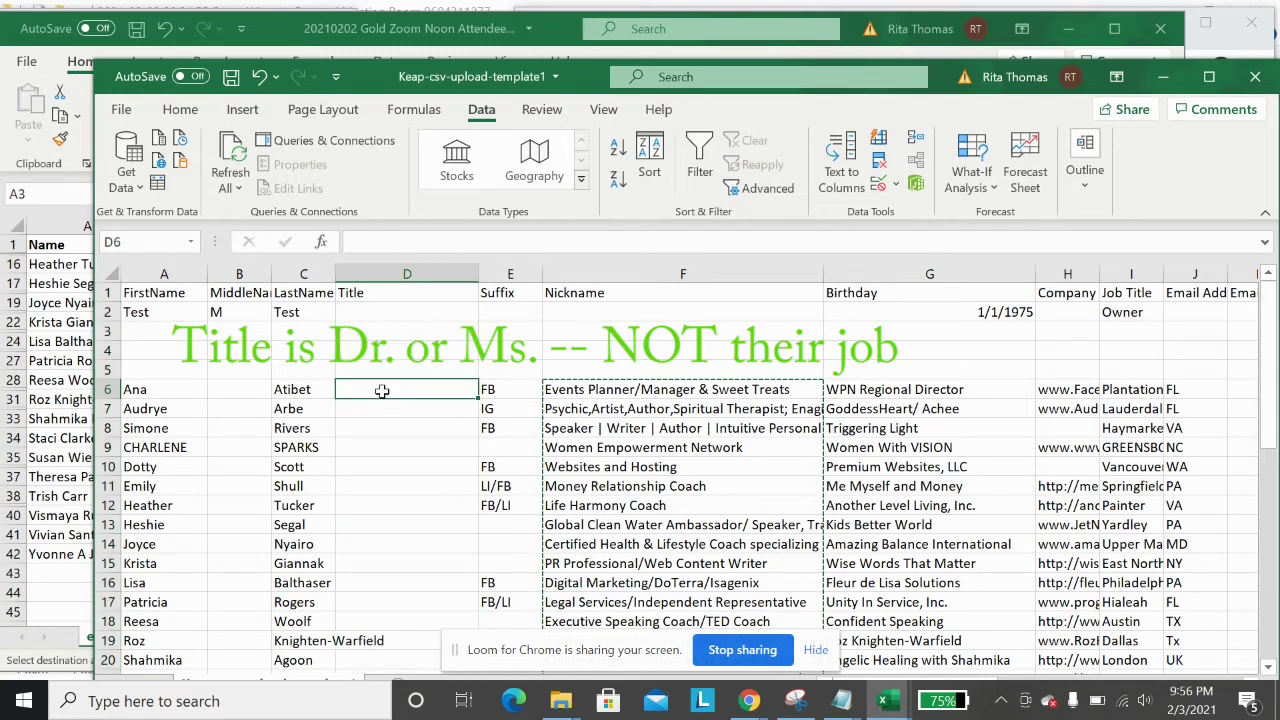
pyautogui.rightClick(386, 396)
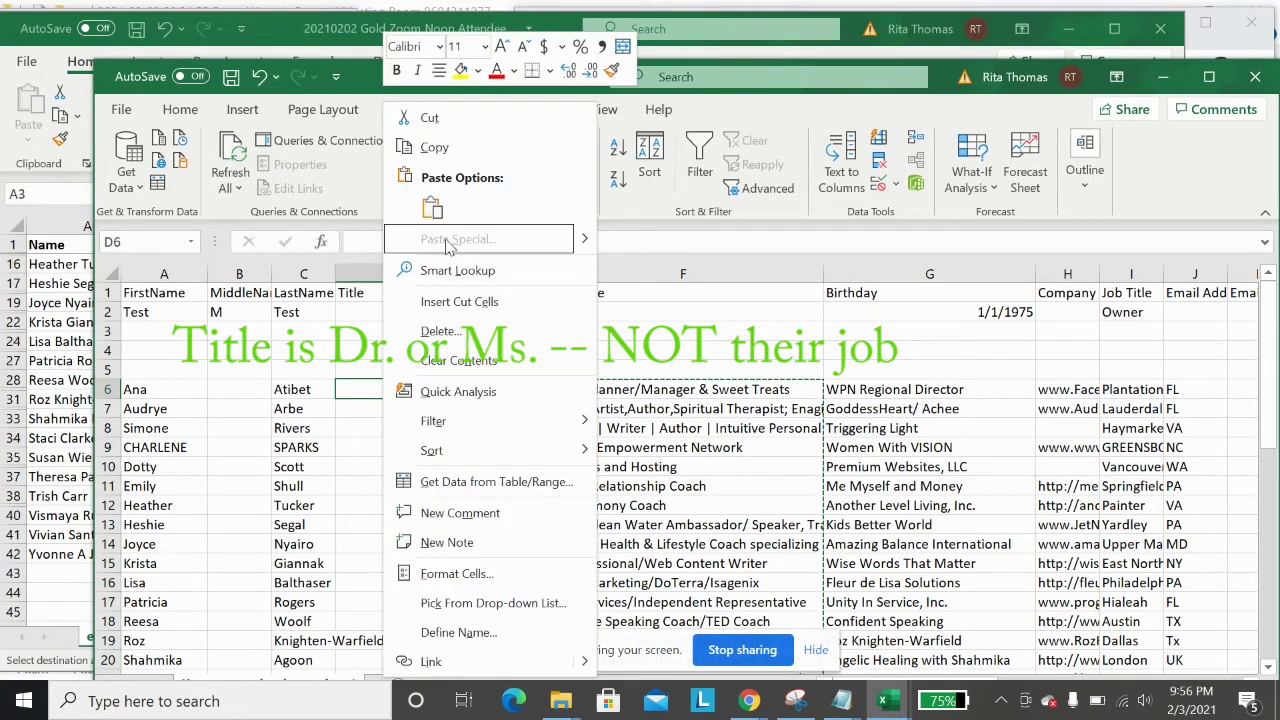
pyautogui.click(432, 208)
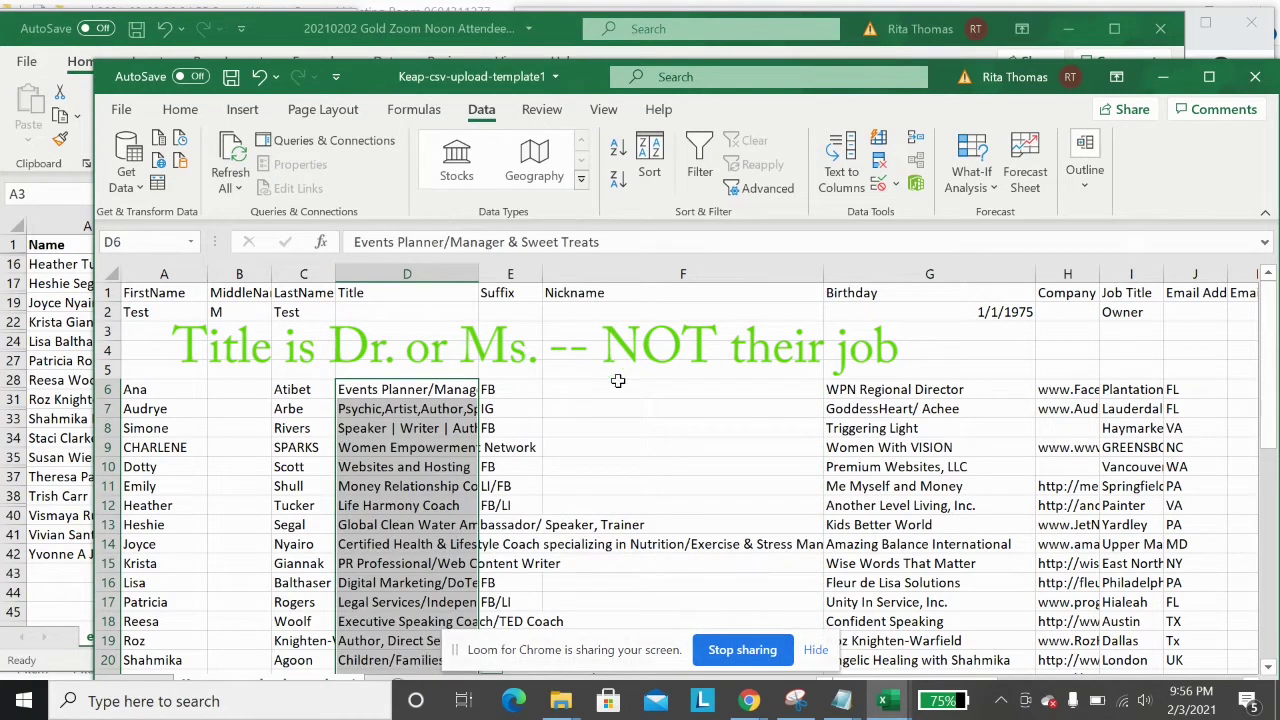
# - Clear the social network abbreviations from the Suffix column in E6:E27
pyautogui.moveTo(518, 392); pyautogui.dragTo(506, 549)
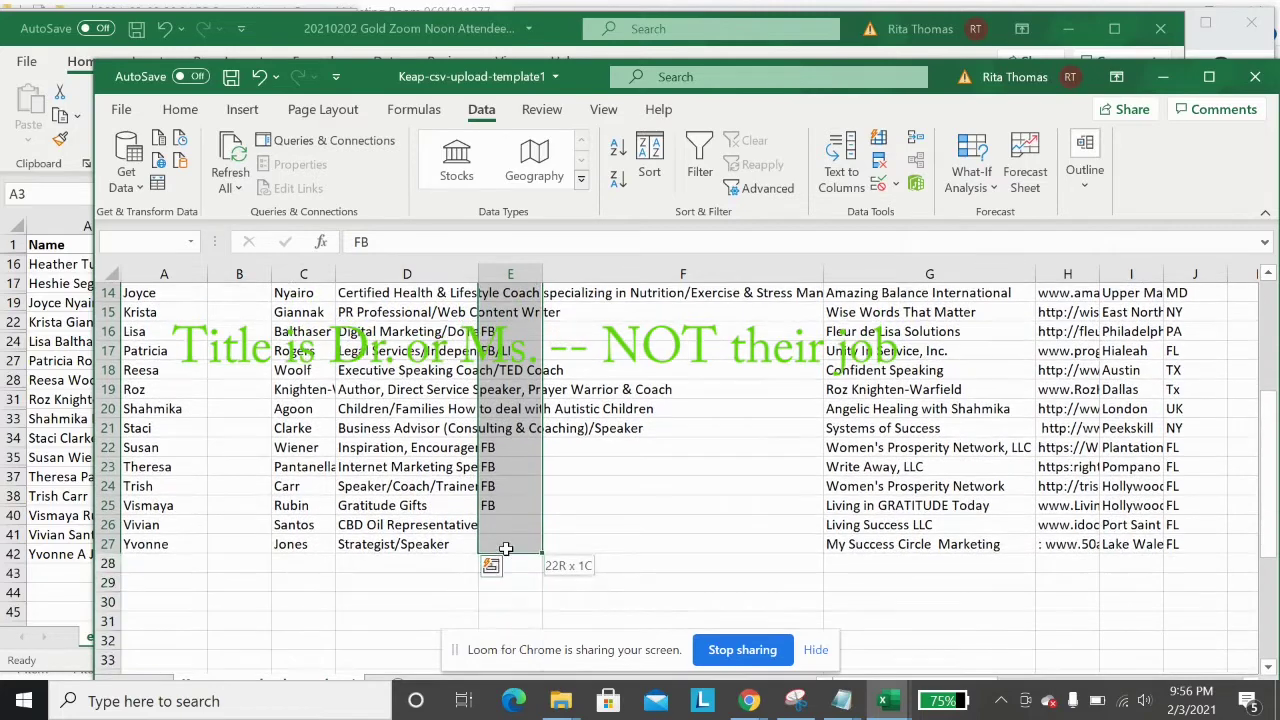
pyautogui.press('Delete')
pyautogui.scroll(5, 506, 549)
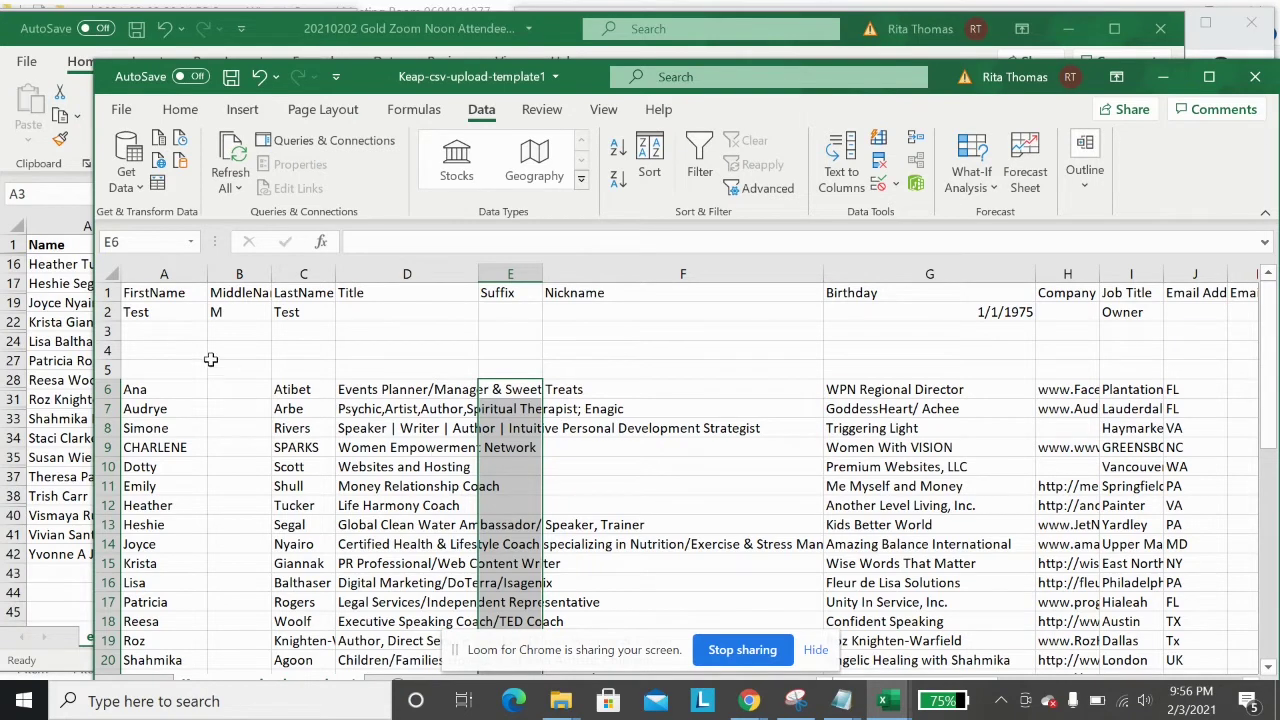
# - Review the FirstName through Birthday columns to check whether each heading matches the data beneath it
pyautogui.click(164, 274)
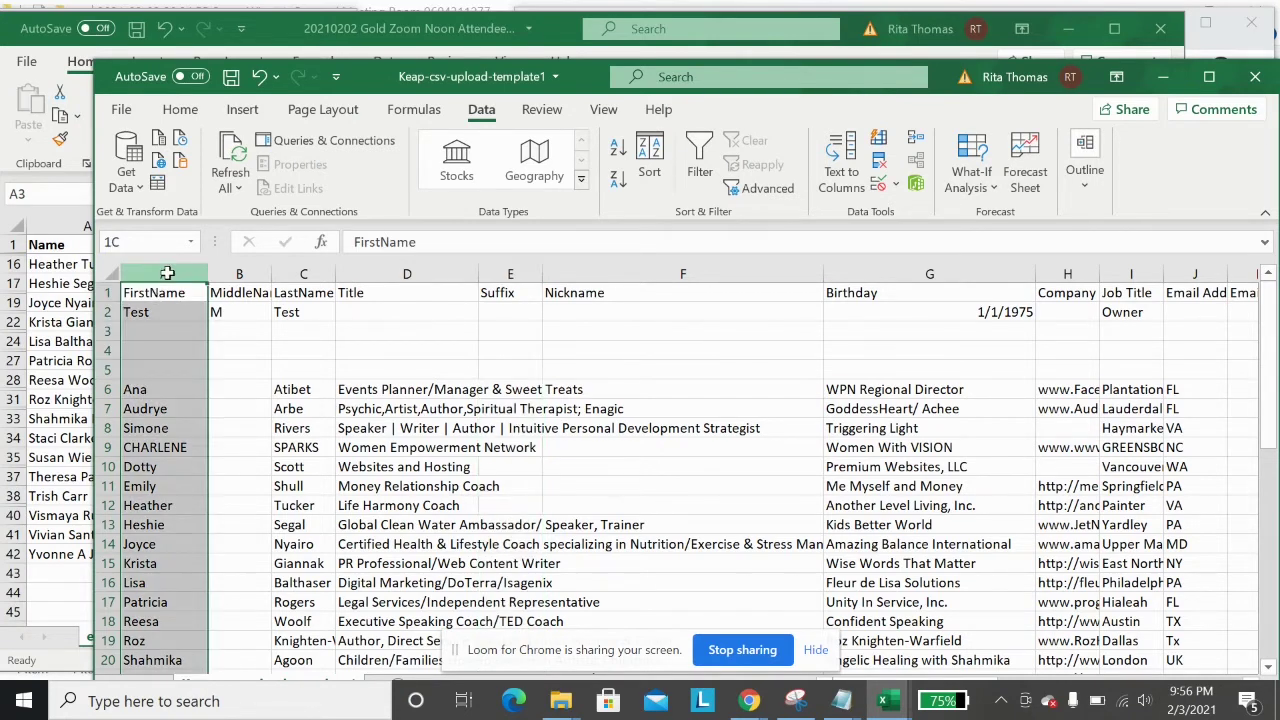
pyautogui.click(237, 274)
pyautogui.click(301, 274)
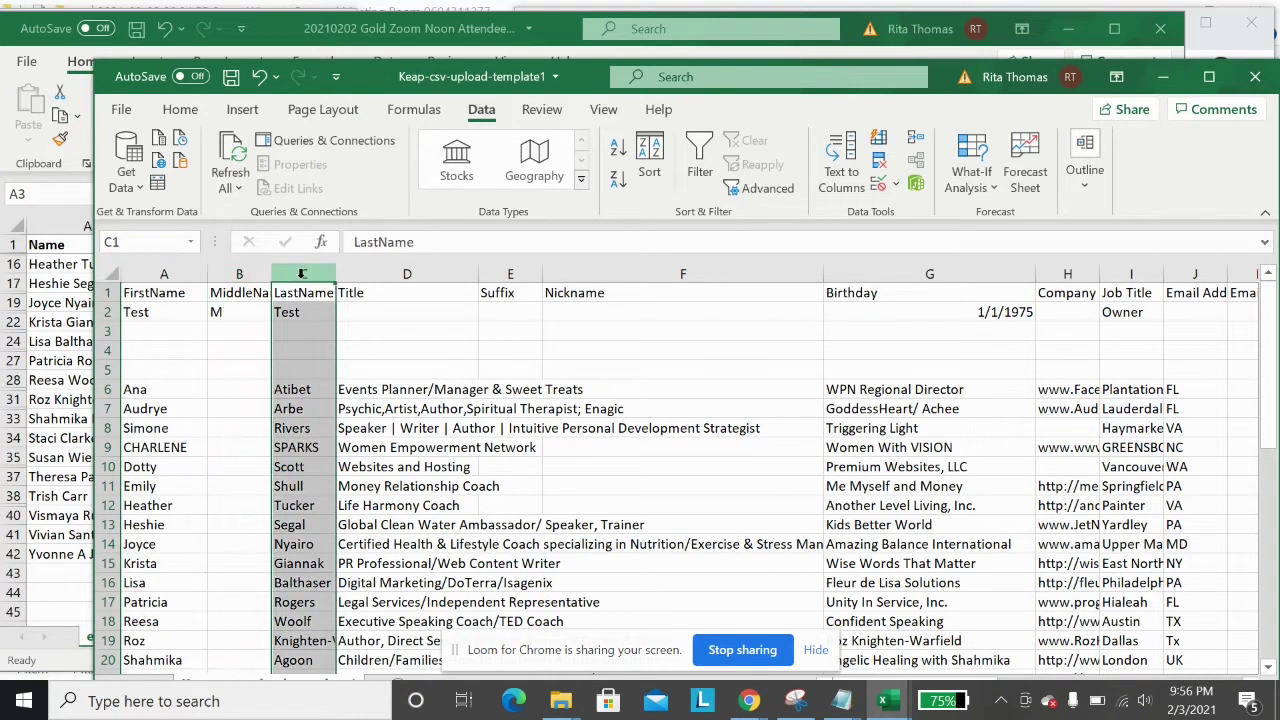
pyautogui.click(241, 274)
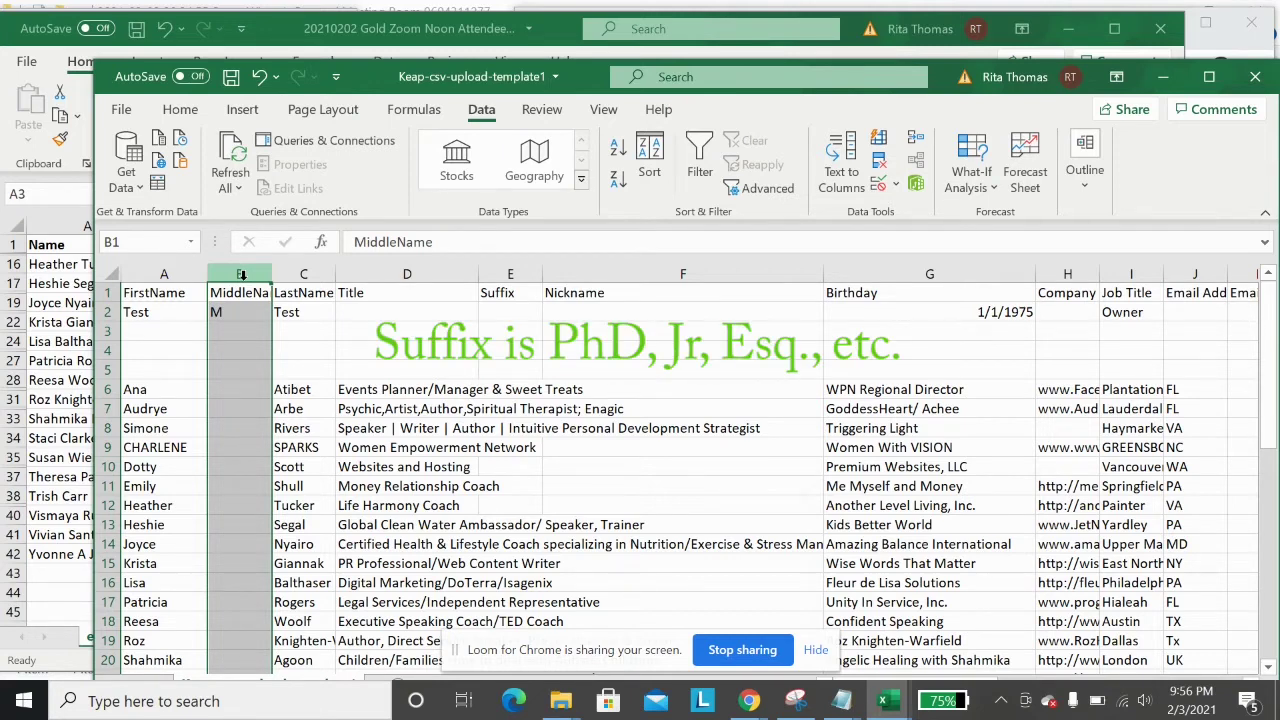
pyautogui.click(230, 330)
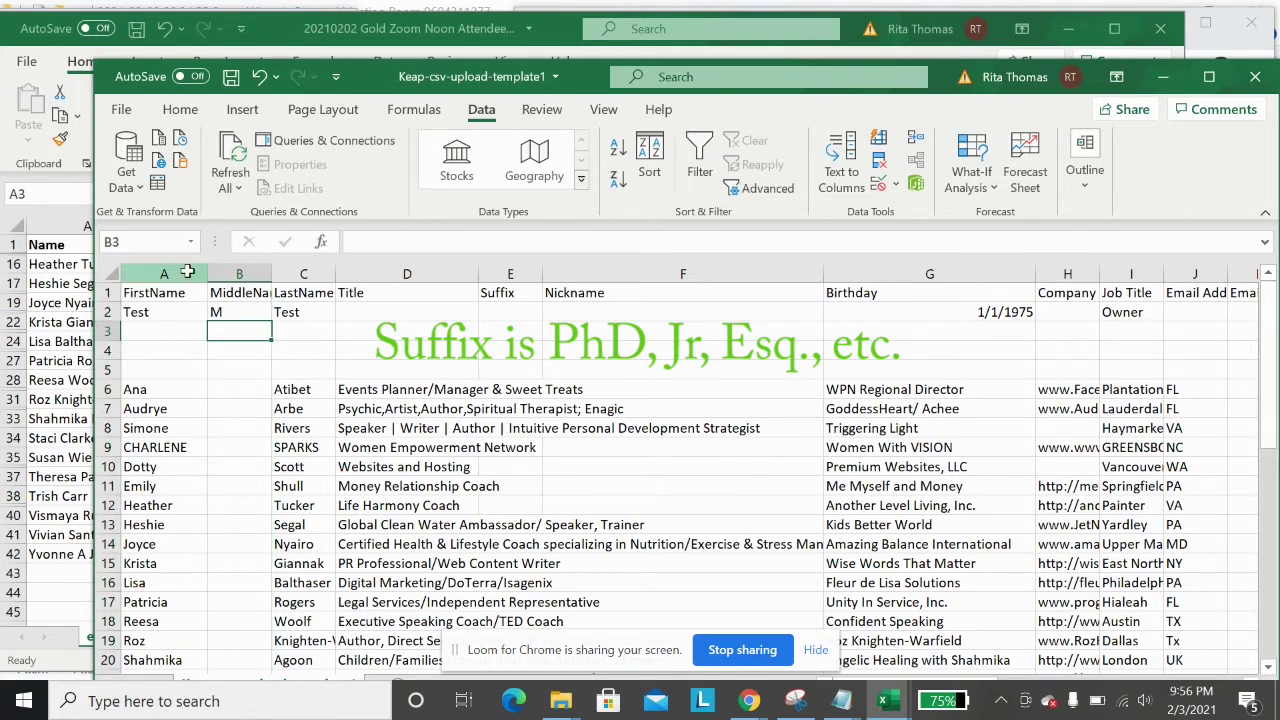
pyautogui.click(198, 273)
pyautogui.click(300, 273)
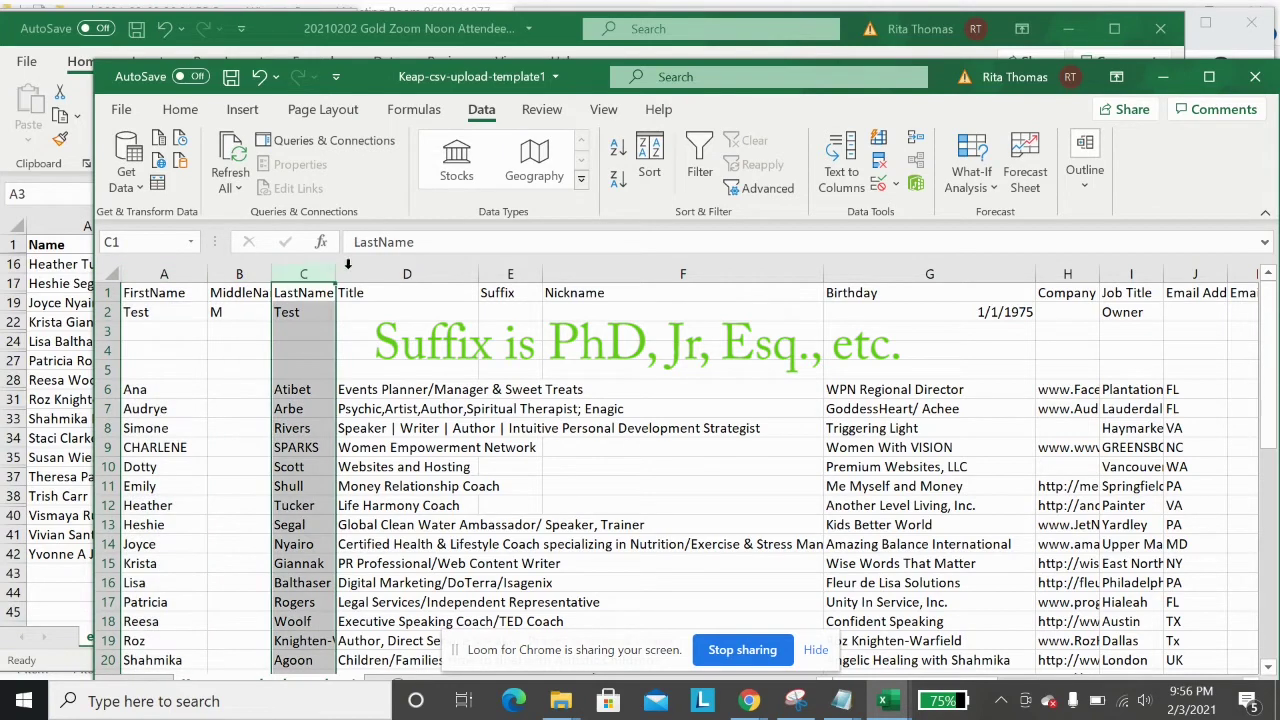
pyautogui.click(372, 273)
pyautogui.click(505, 272)
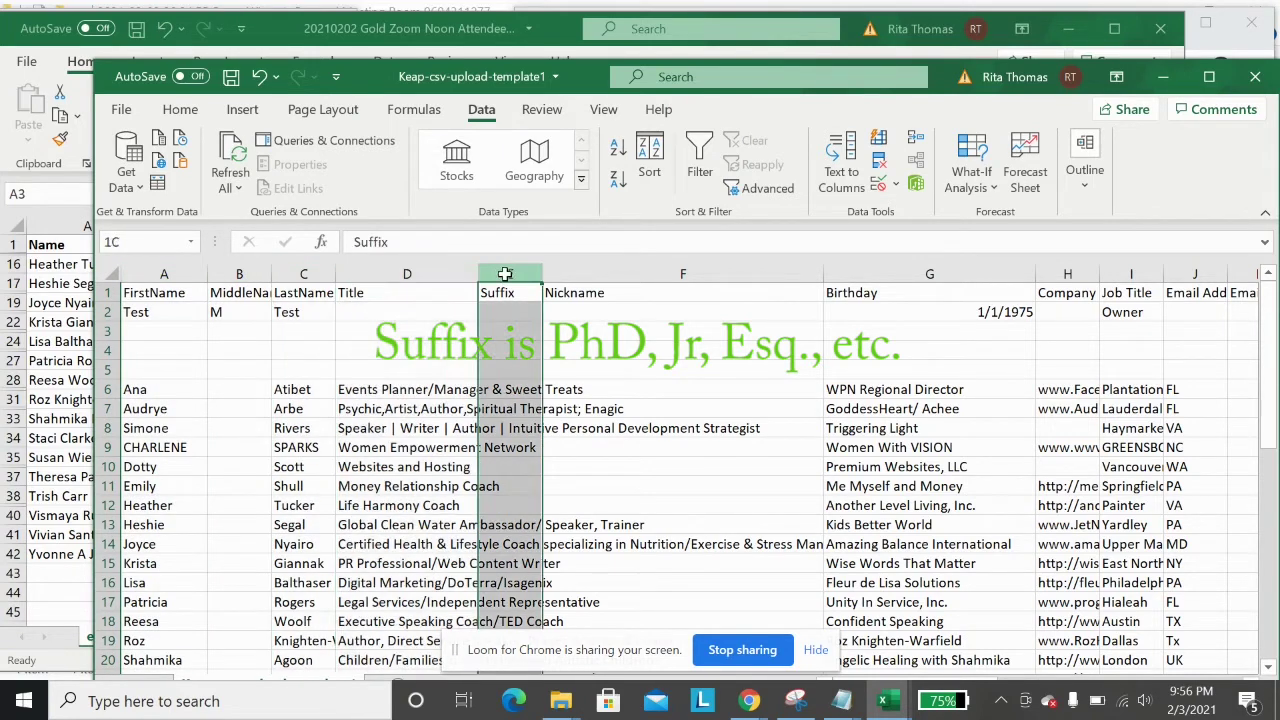
pyautogui.click(561, 270)
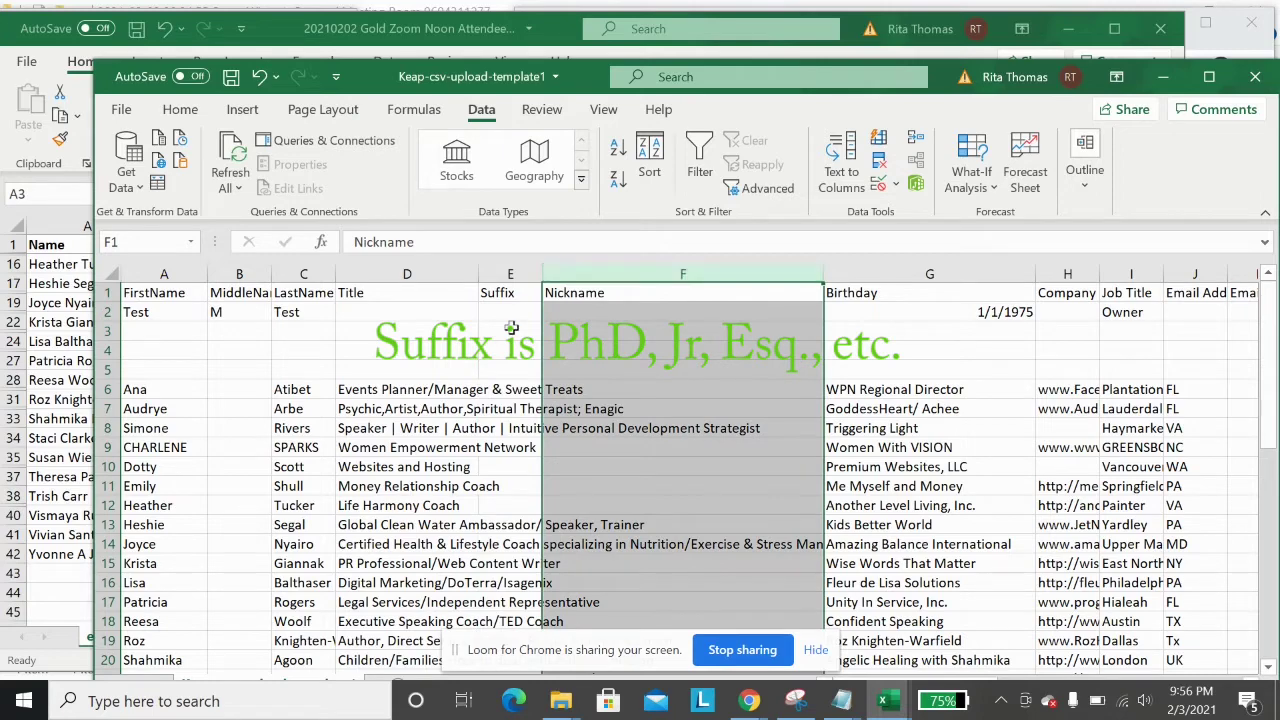
pyautogui.click(887, 347)
pyautogui.scroll(-1, 890, 340)
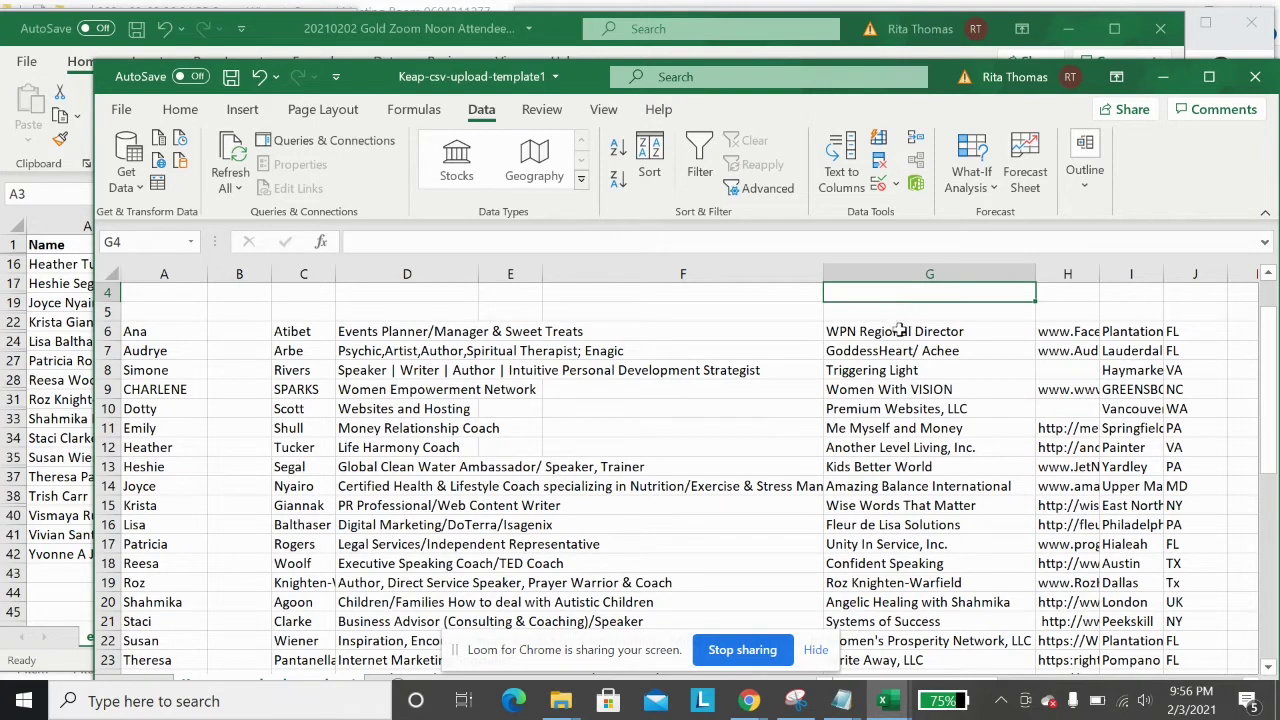
pyautogui.scroll(1, 903, 331)
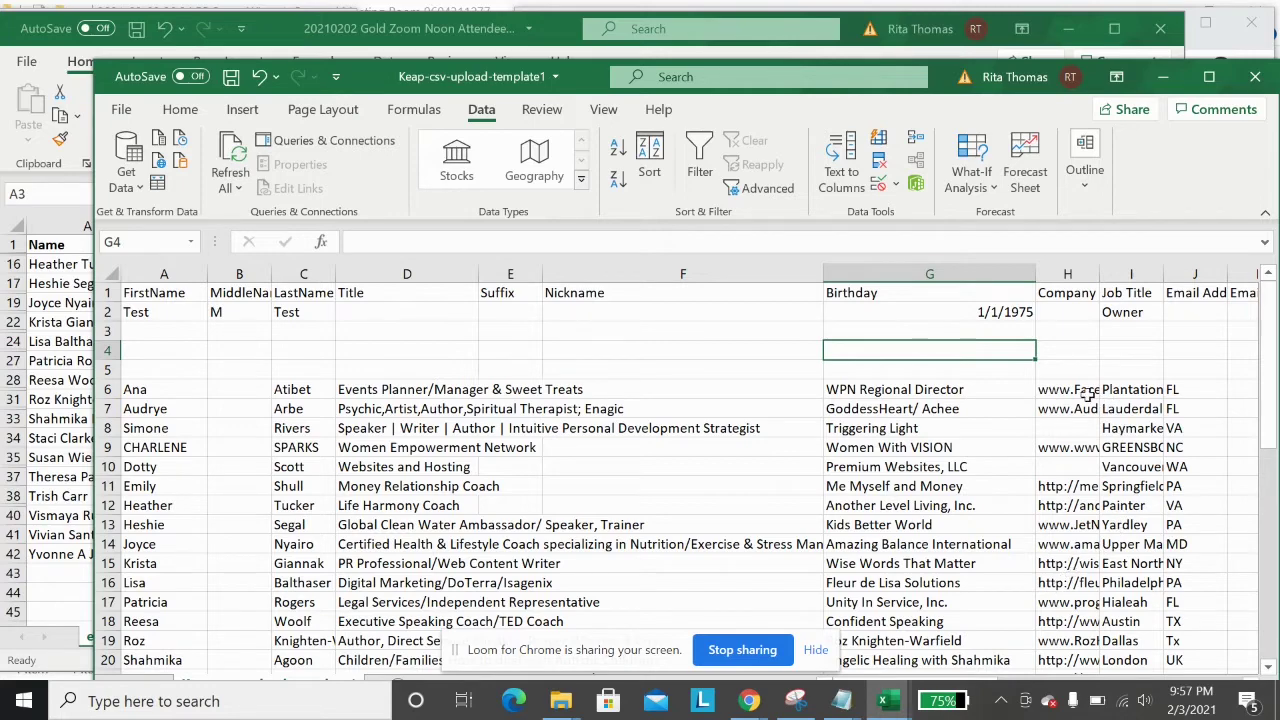
# - Cut the website, city and state entries in H6:J27 from the Company, Job Title and Email Address columns
pyautogui.moveTo(1087, 394); pyautogui.dragTo(1198, 606)
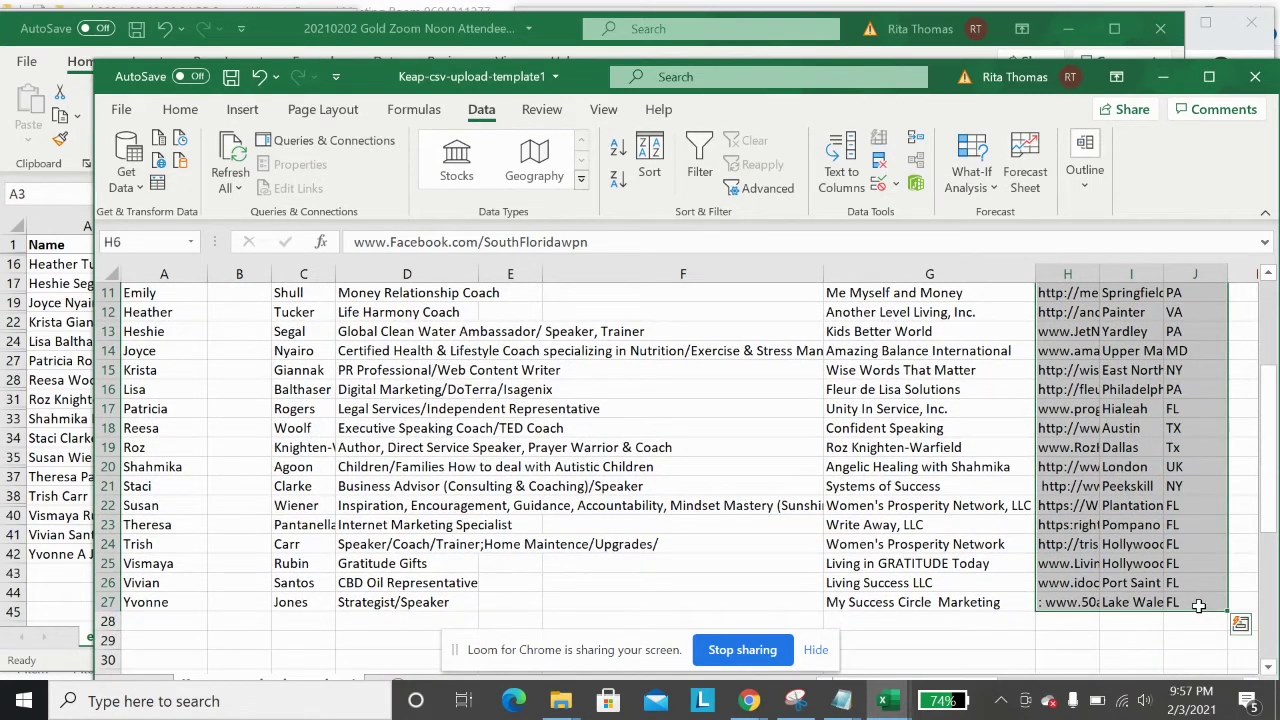
pyautogui.rightClick(1174, 553)
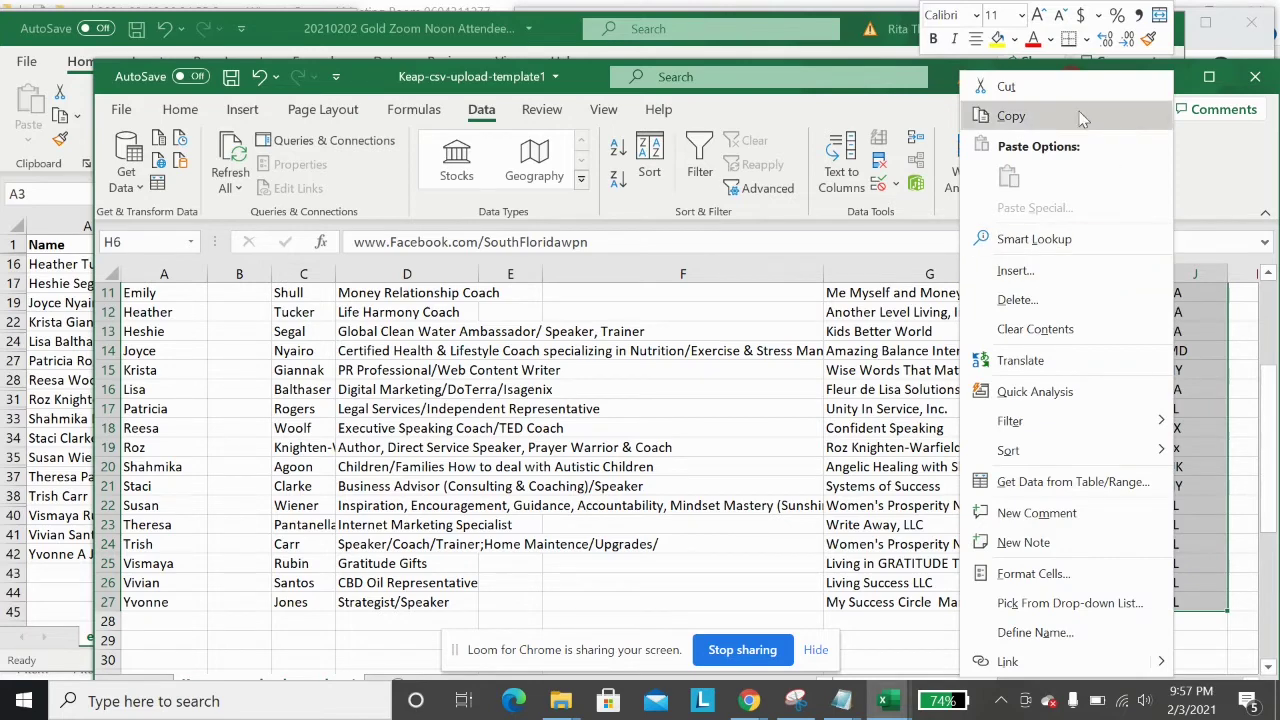
pyautogui.click(1062, 84)
pyautogui.scroll(3, 900, 480)
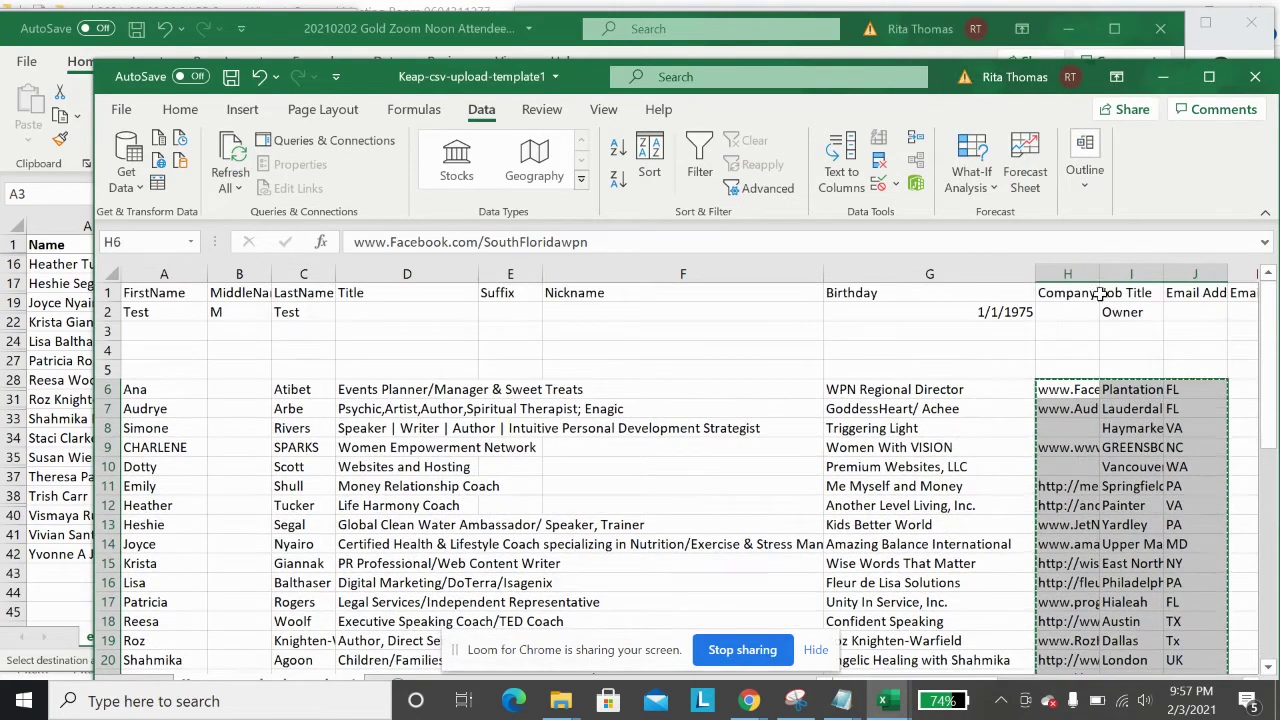
# - Paste the cut website, city and state entries starting at M6, with the web addresses in the Website column
pyautogui.click(979, 487)
pyautogui.press('Right')
pyautogui.press('Right')
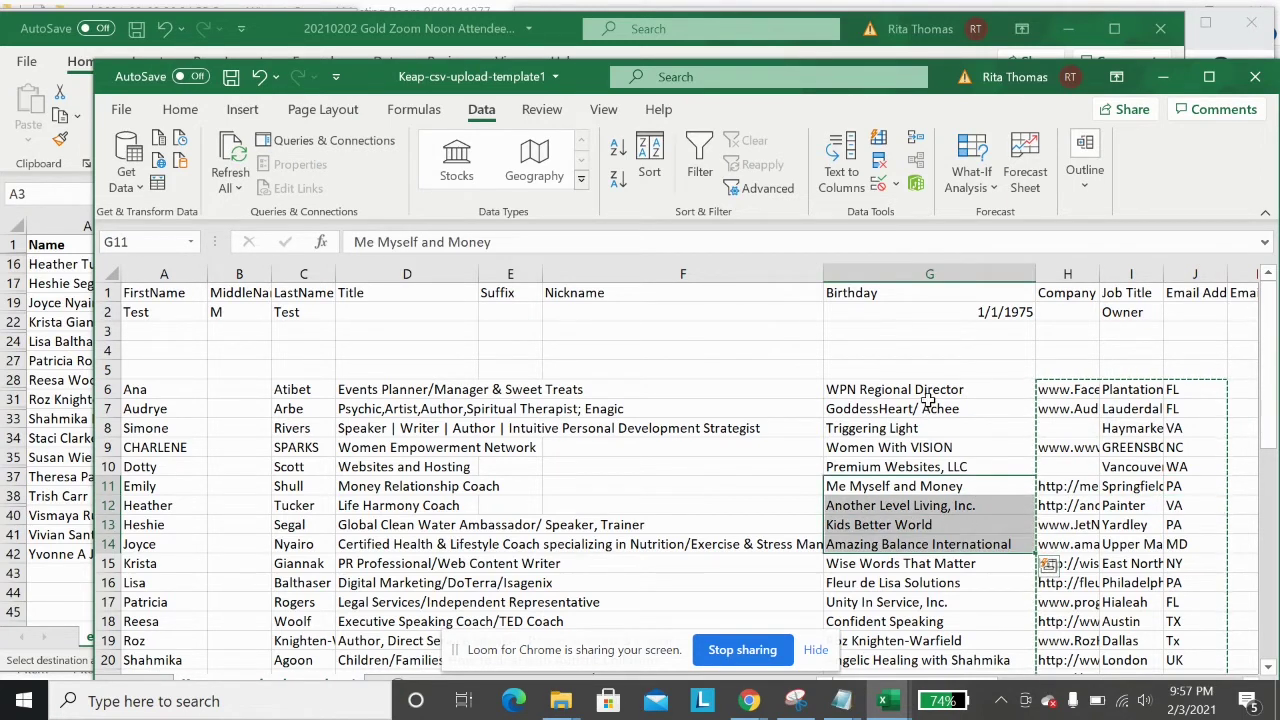
pyautogui.moveTo(928, 398); pyautogui.dragTo(936, 516)
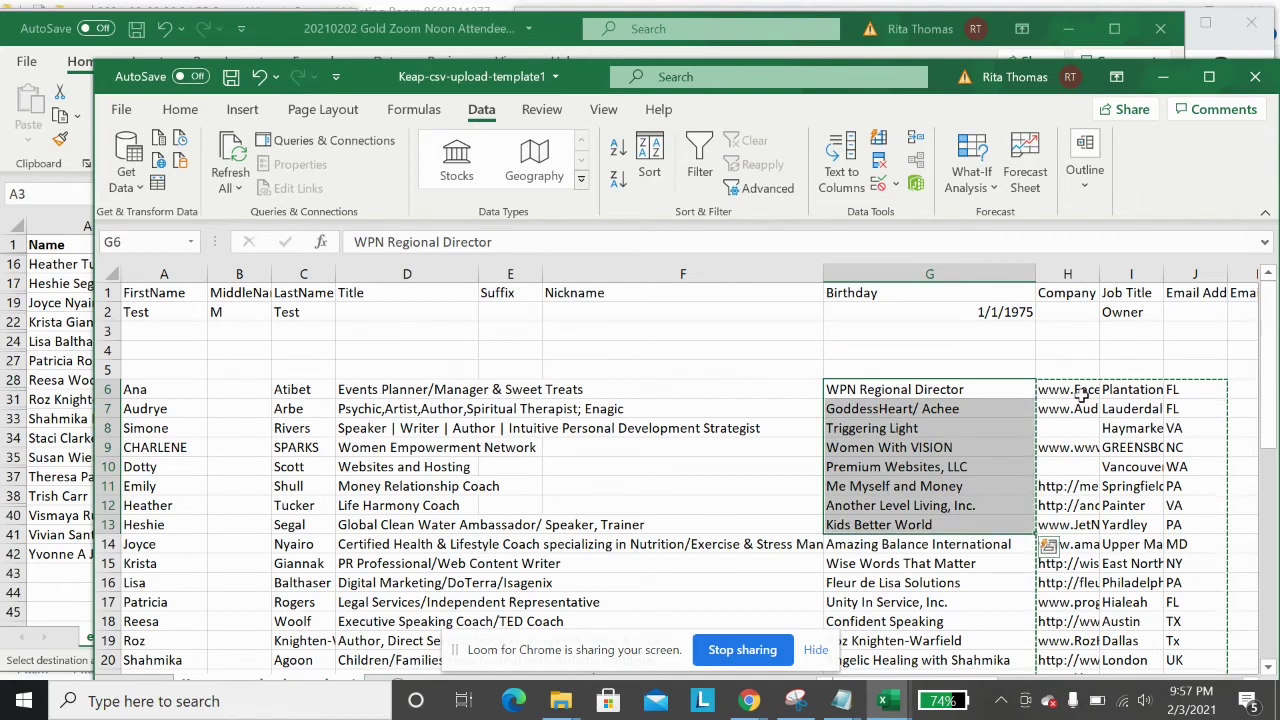
pyautogui.moveTo(1080, 395); pyautogui.dragTo(1176, 559)
pyautogui.click(1248, 452)
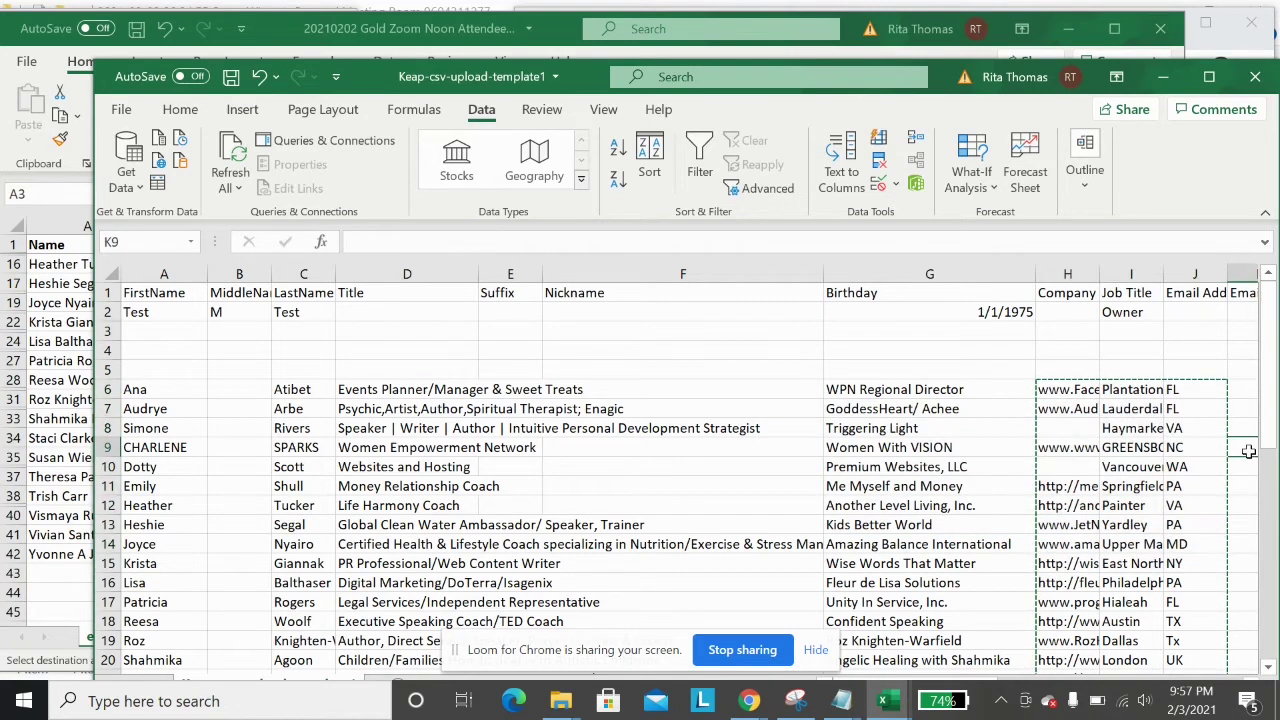
pyautogui.press('Right')
pyautogui.press('Right')
pyautogui.press('Right')
pyautogui.press('Right')
pyautogui.press('Right')
pyautogui.press('Right')
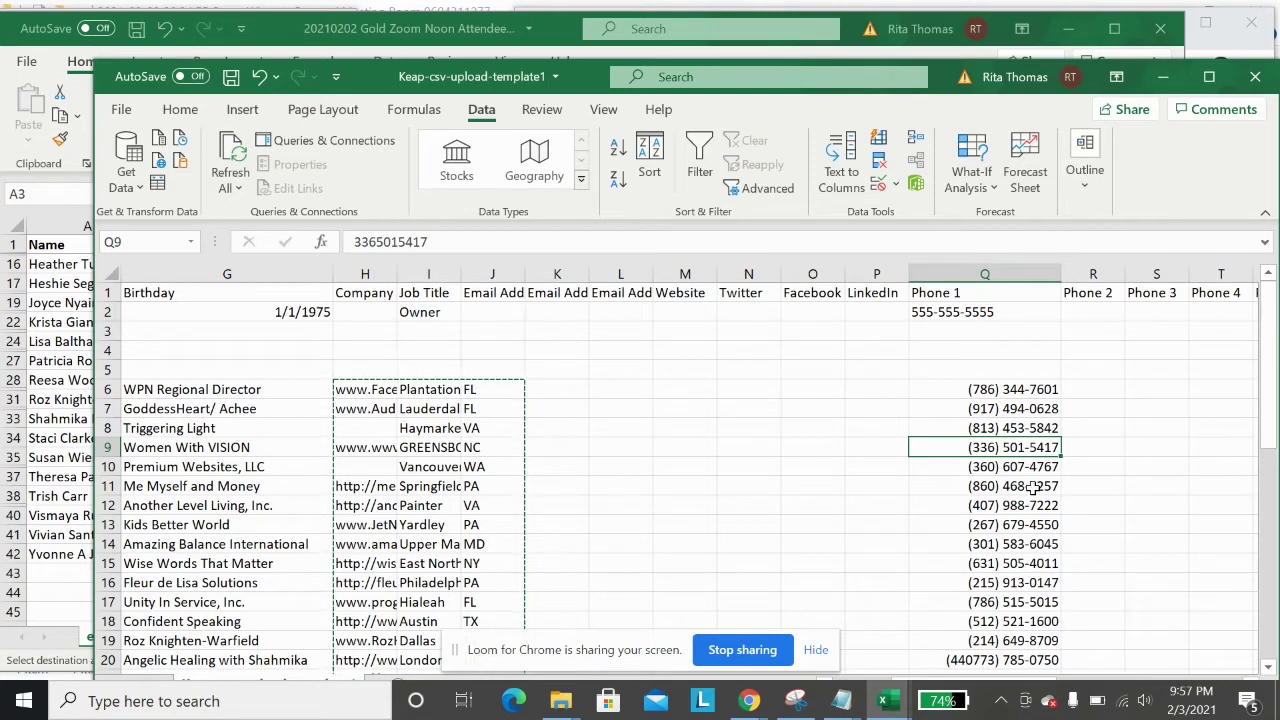
pyautogui.click(697, 274)
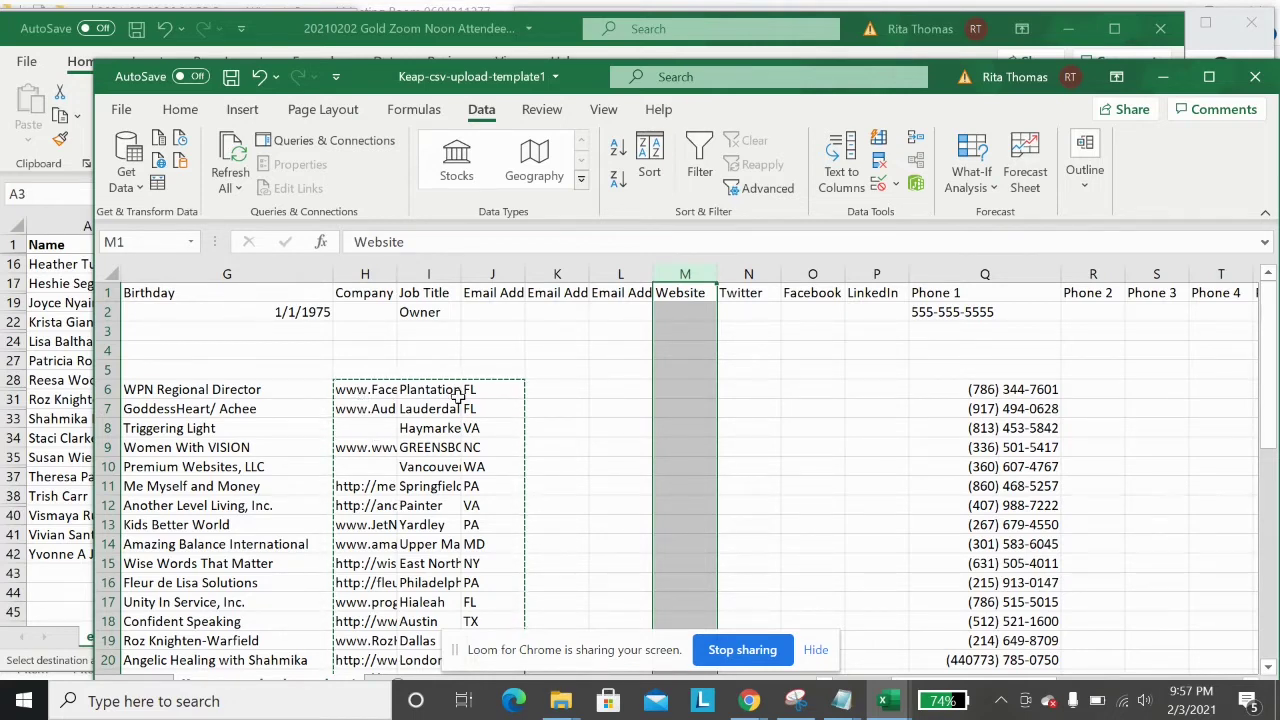
pyautogui.click(673, 386)
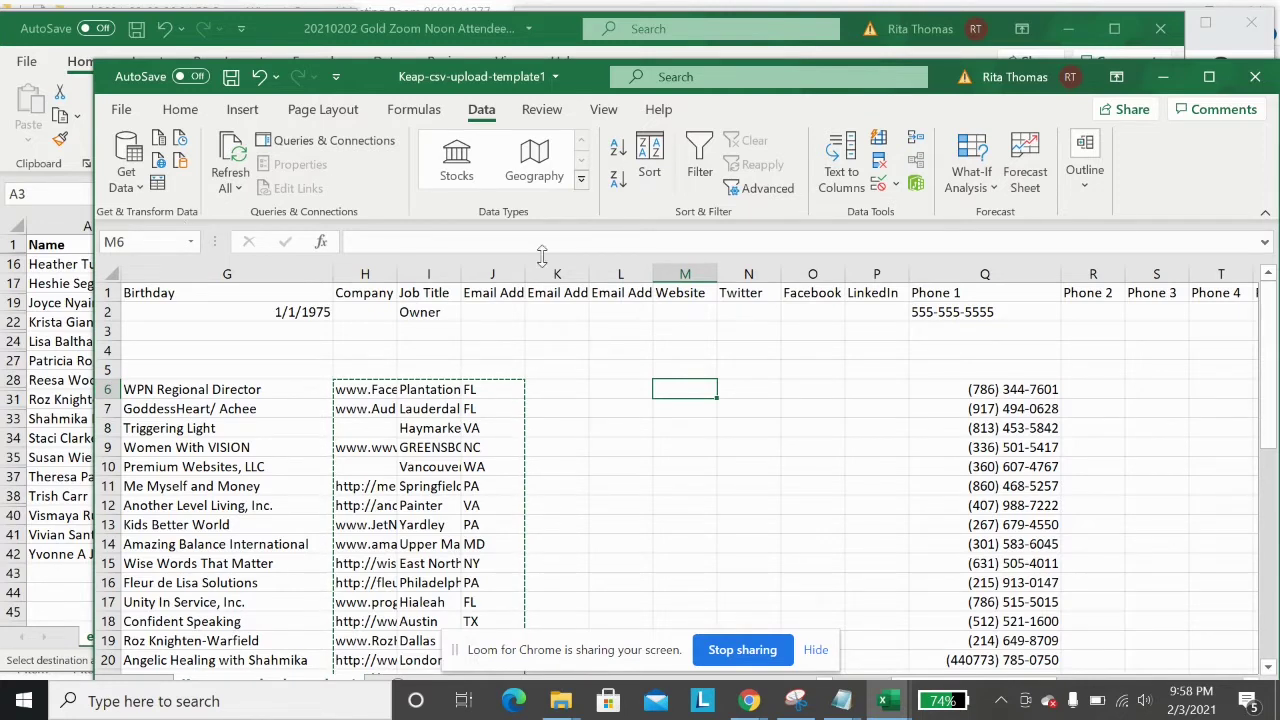
pyautogui.rightClick(696, 387)
pyautogui.click(748, 210)
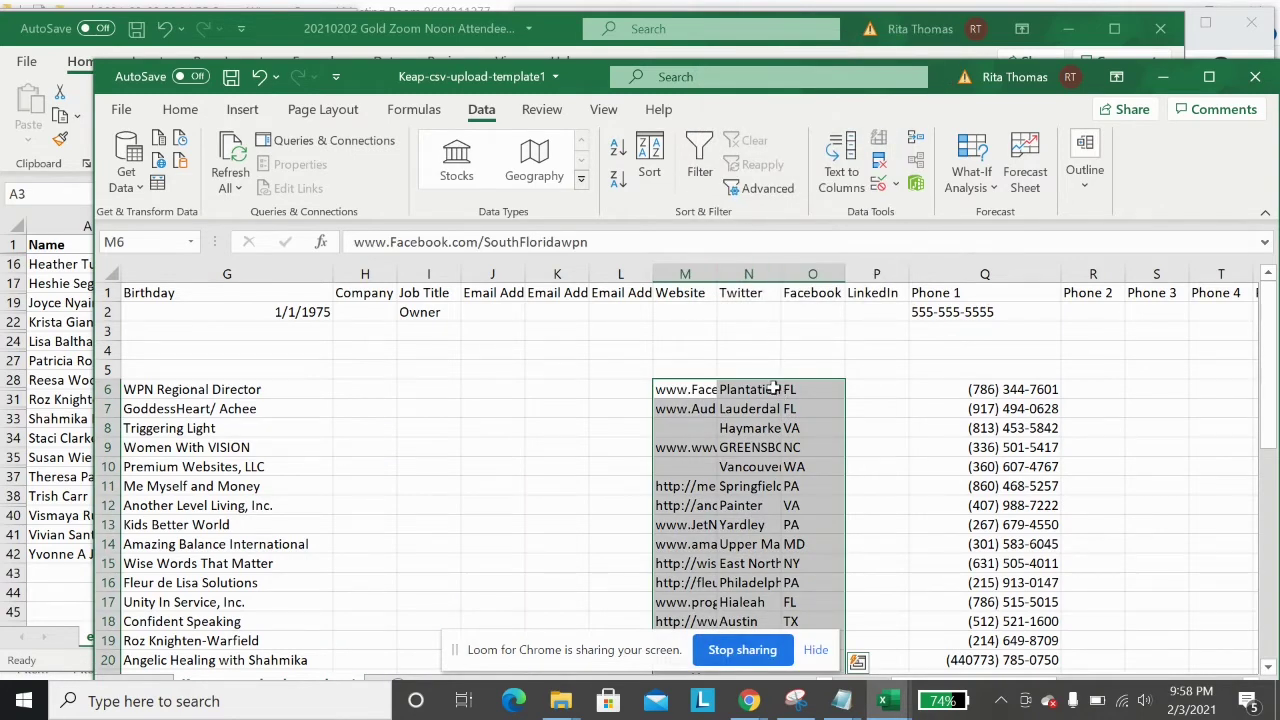
# - Cut the company names in G6:G27 from the Birthday column
pyautogui.click(692, 390)
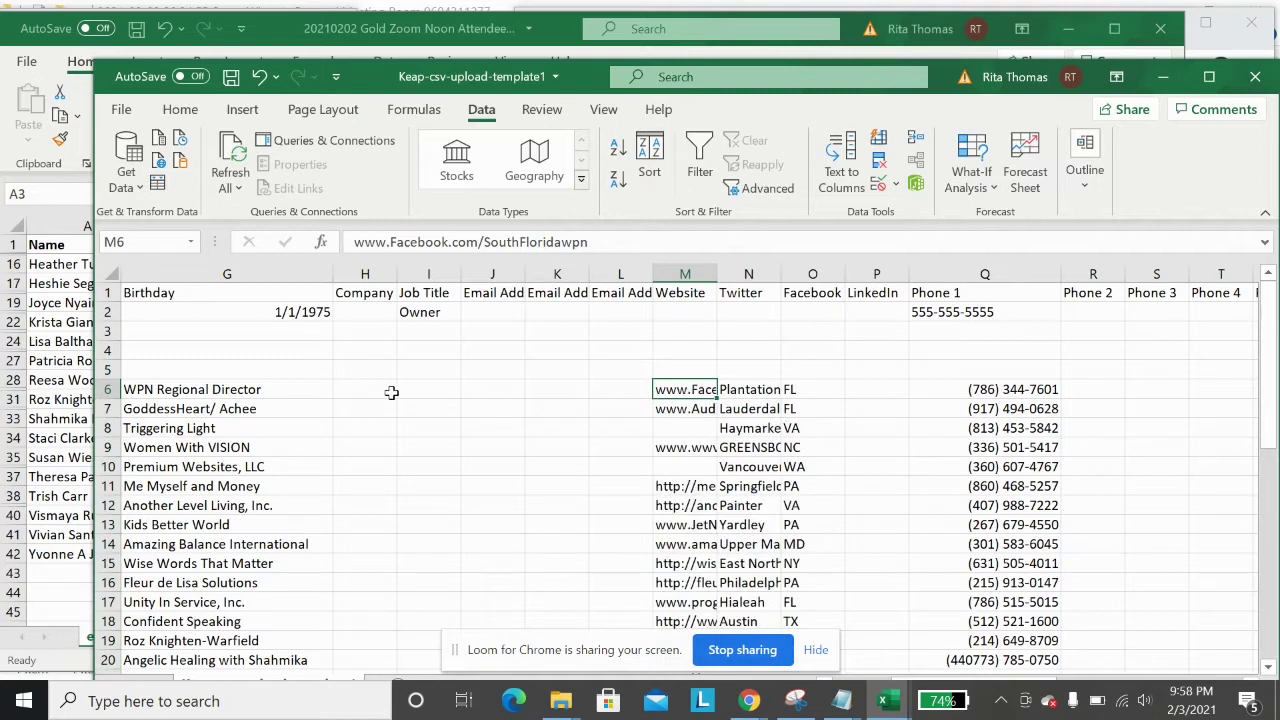
pyautogui.click(345, 386)
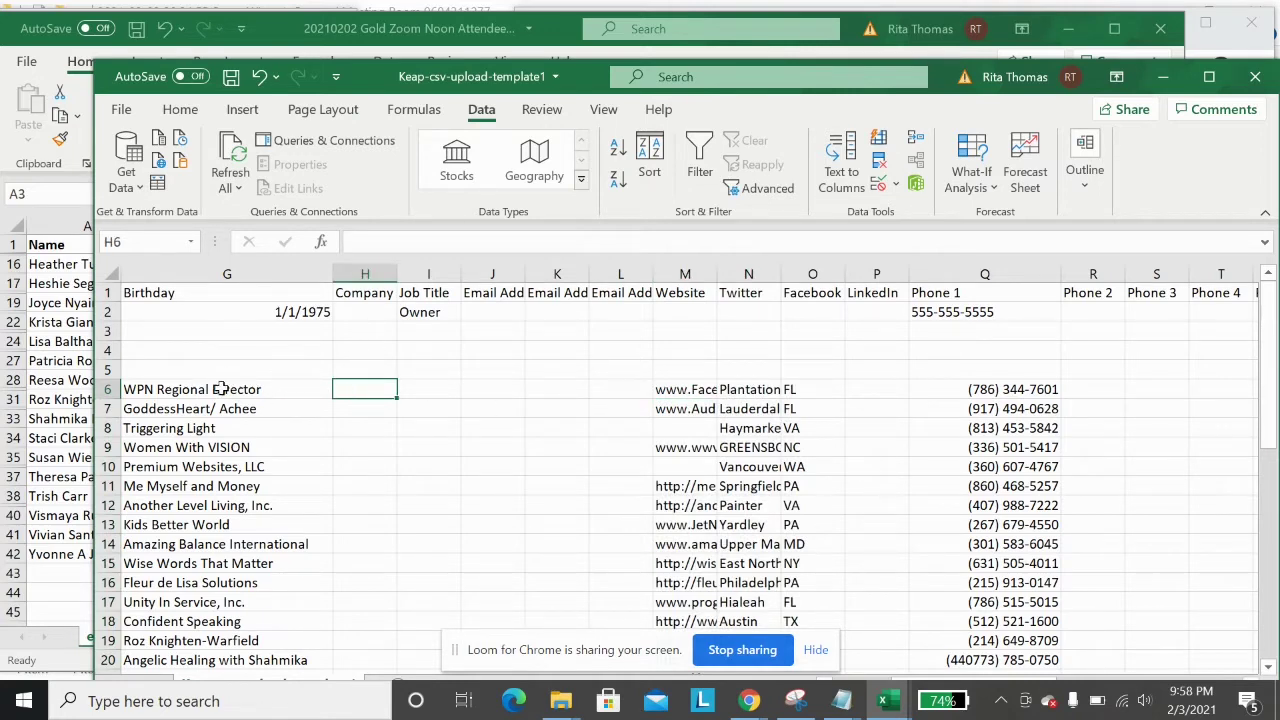
pyautogui.moveTo(222, 389); pyautogui.dragTo(266, 634)
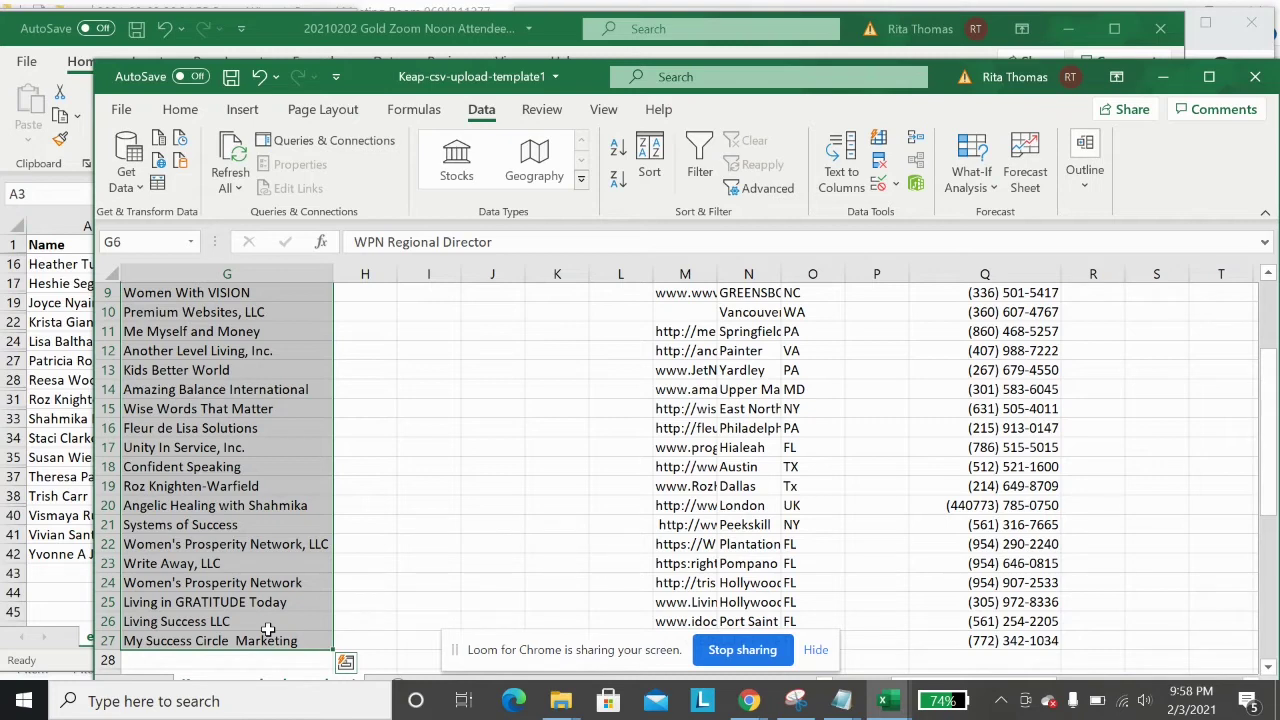
pyautogui.scroll(3, 288, 498)
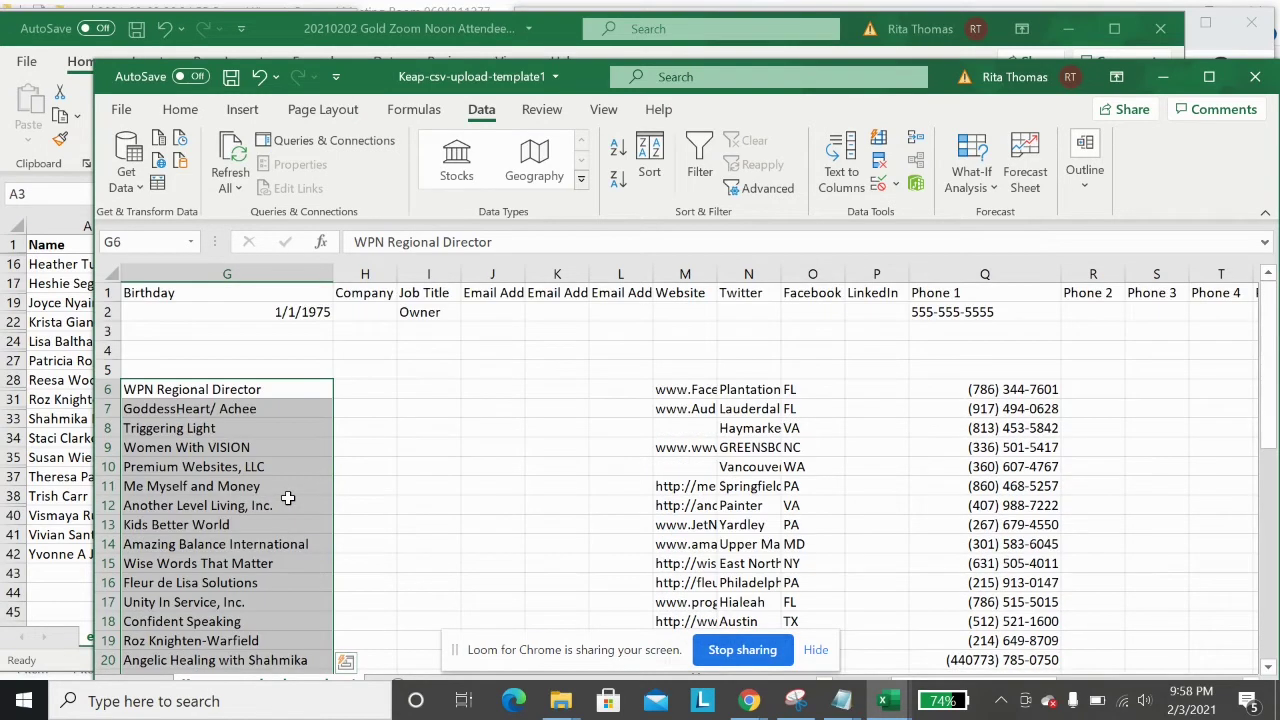
pyautogui.rightClick(290, 497)
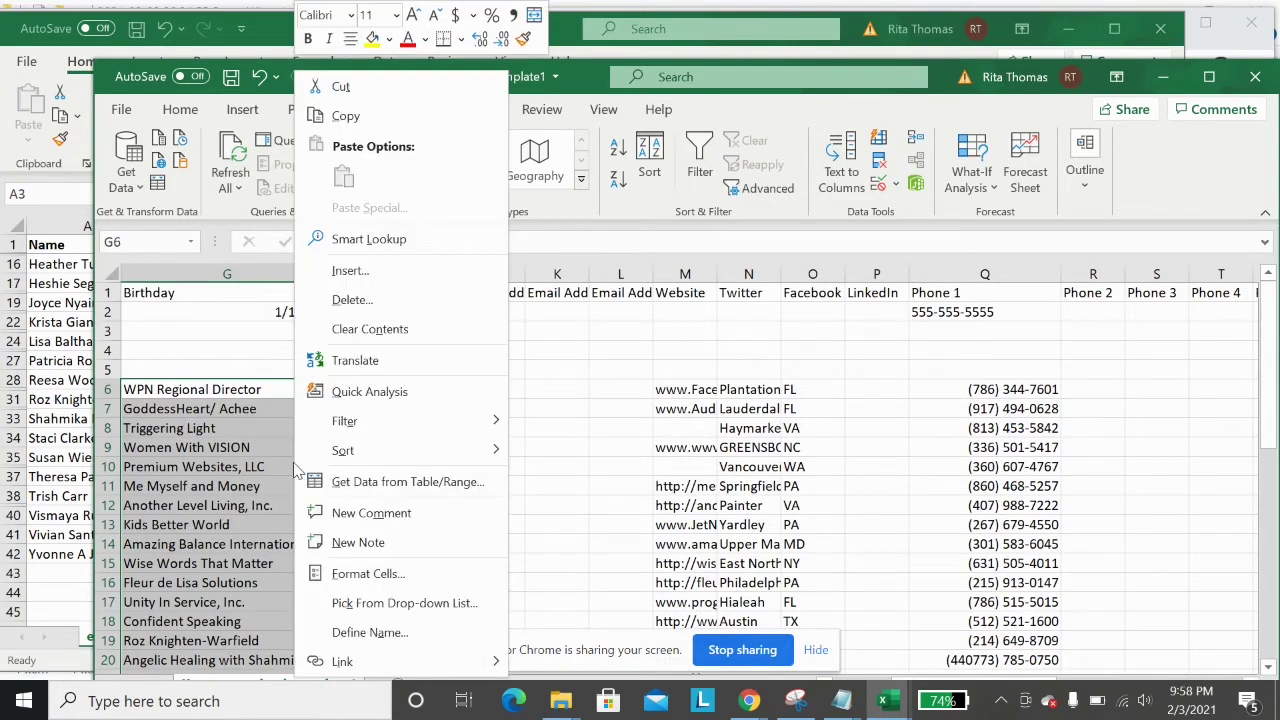
pyautogui.click(402, 88)
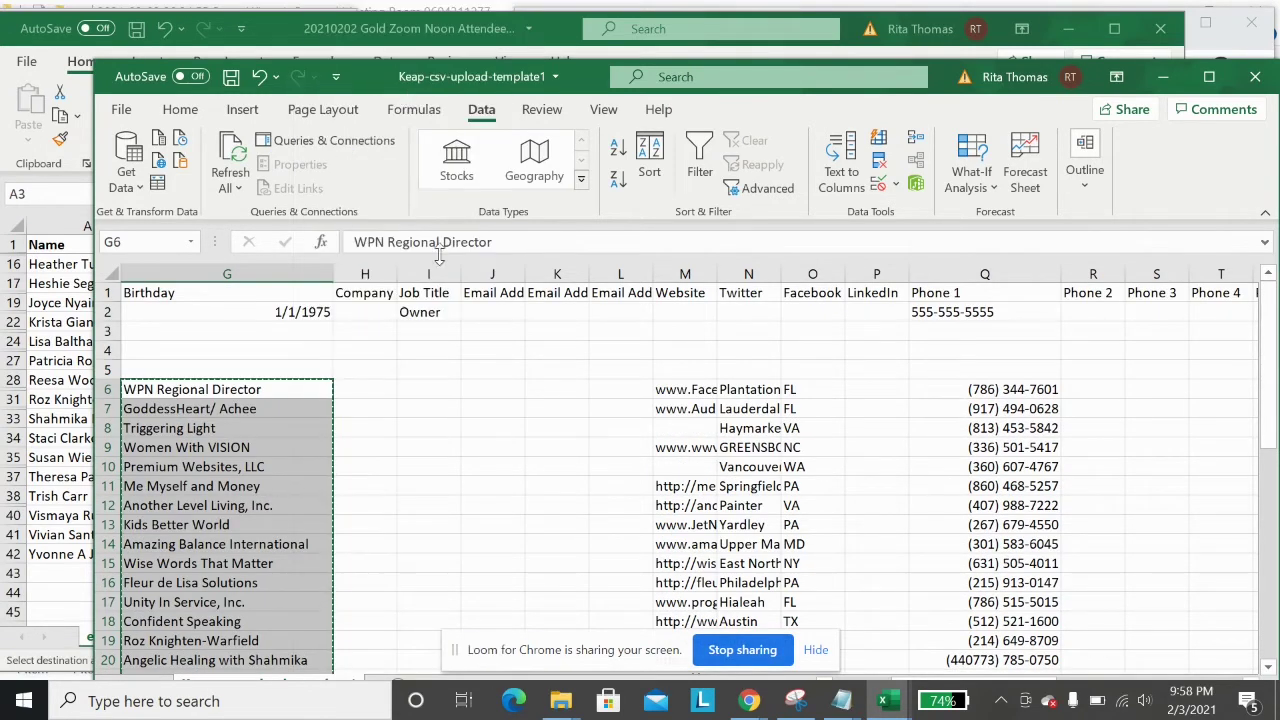
# - Paste the cut company names into the Company column starting at H6
pyautogui.click(367, 386)
pyautogui.rightClick(368, 388)
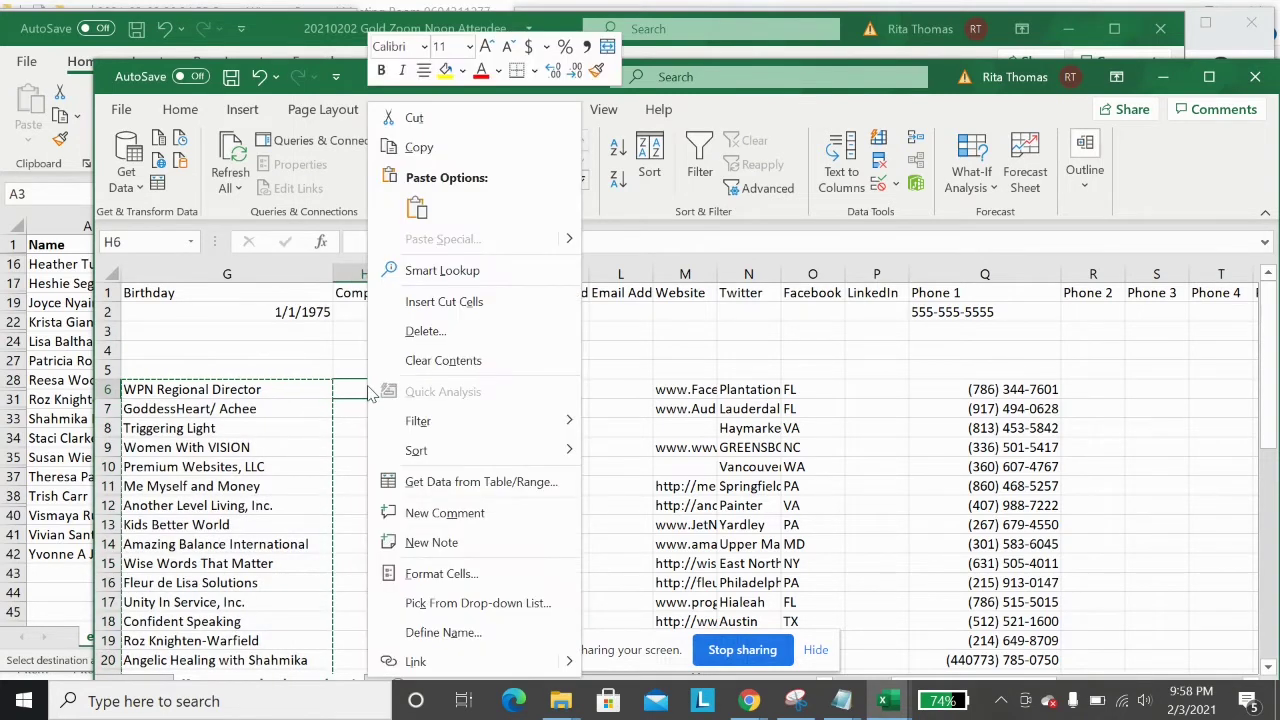
pyautogui.click(416, 207)
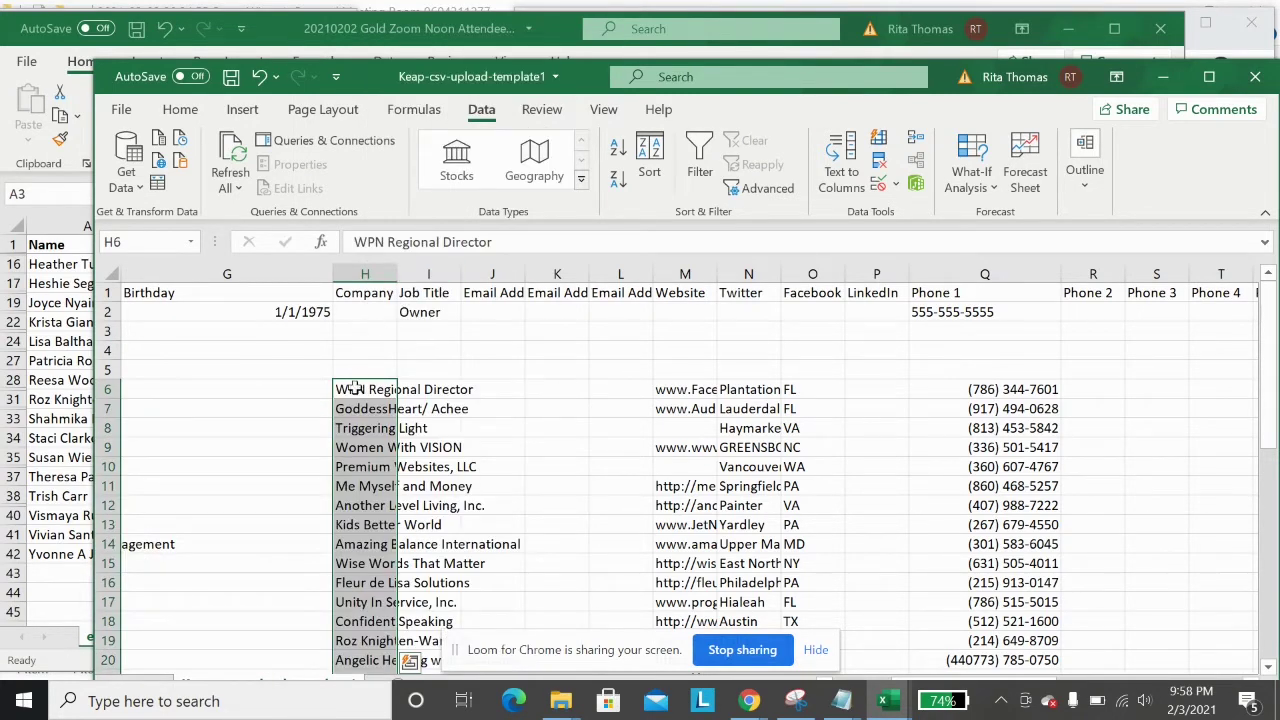
# - Go back to the FirstName column along row 15 and review the rearranged attendee data
pyautogui.click(592, 566)
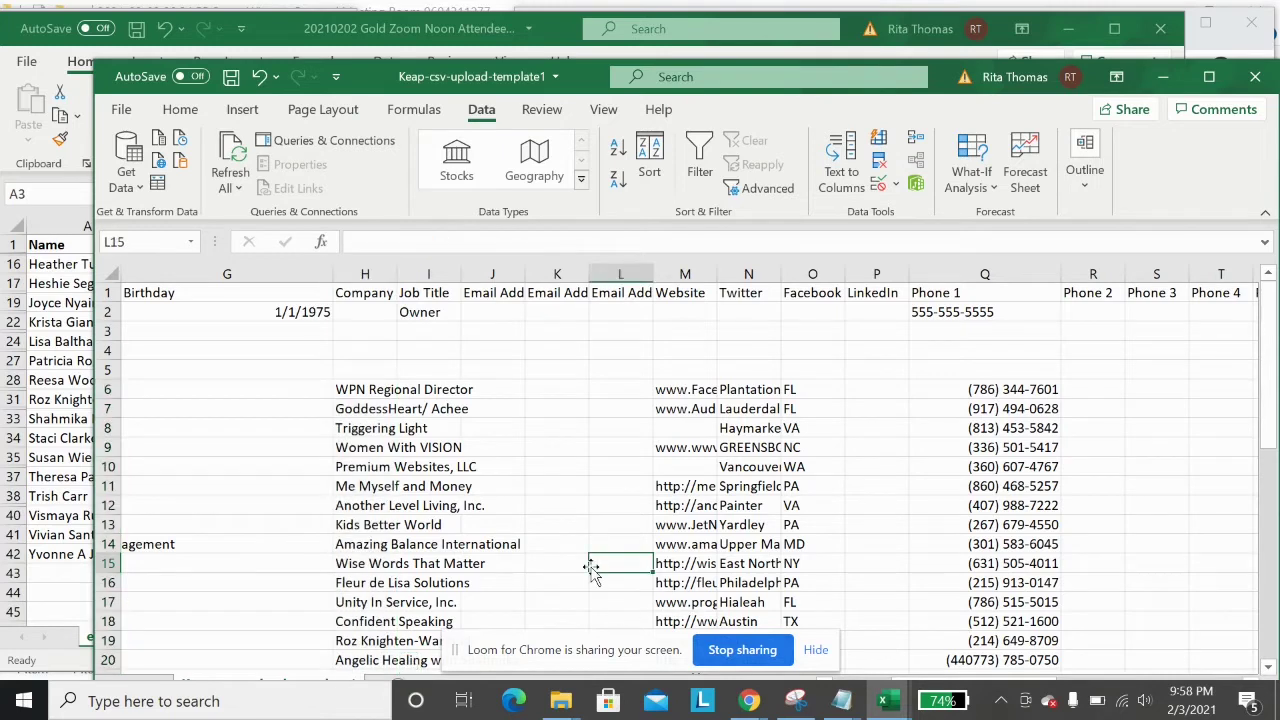
pyautogui.press('Left')
pyautogui.press('Left')
pyautogui.press('Left')
pyautogui.press('Left')
pyautogui.press('Left')
pyautogui.press('Left')
pyautogui.press('Left')
pyautogui.press('Left')
pyautogui.press('Left')
pyautogui.press('Left')
pyautogui.press('Left')
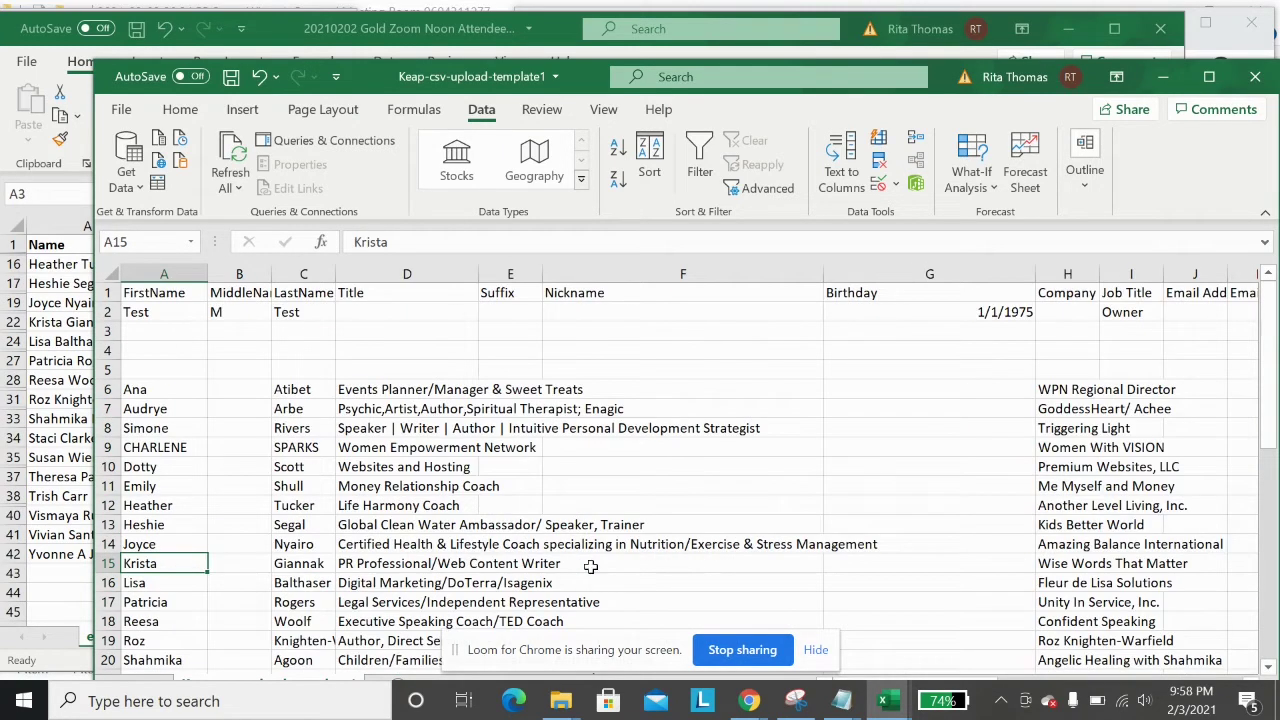
# - Compare the first attendee's entries in row 6 with the column headers from FirstName through Job Title
pyautogui.click(110, 390)
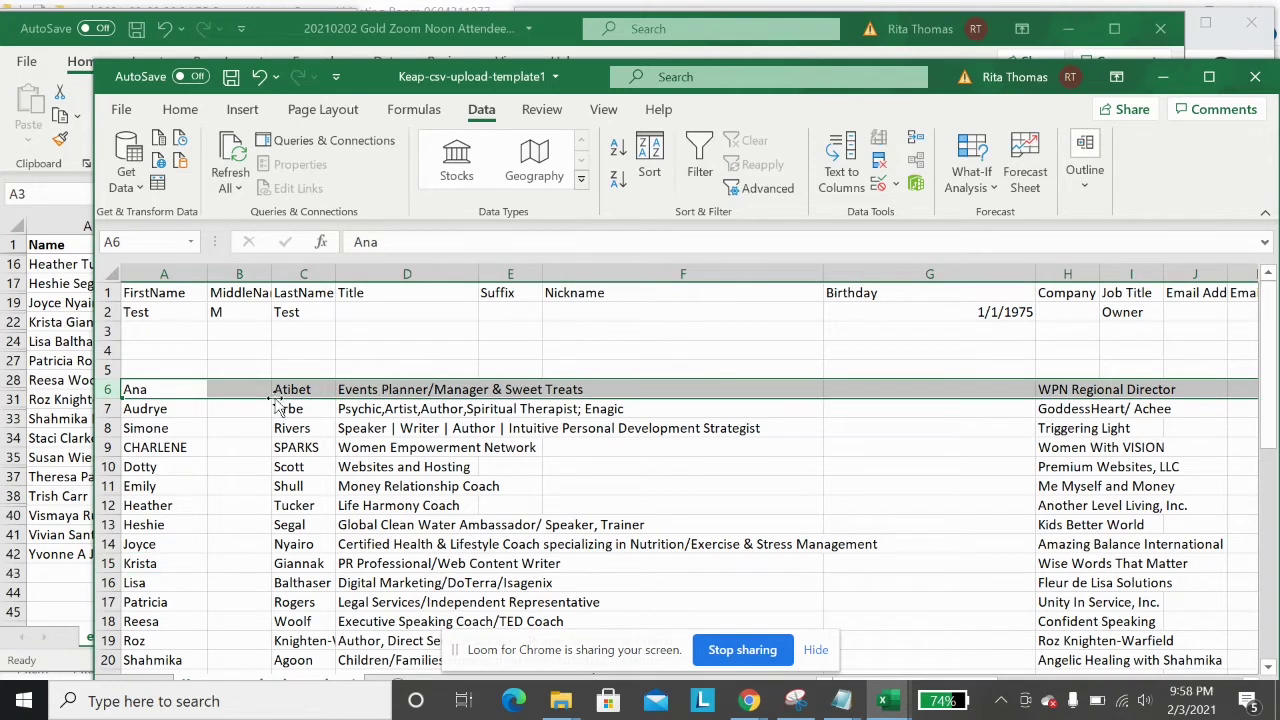
pyautogui.click(193, 390)
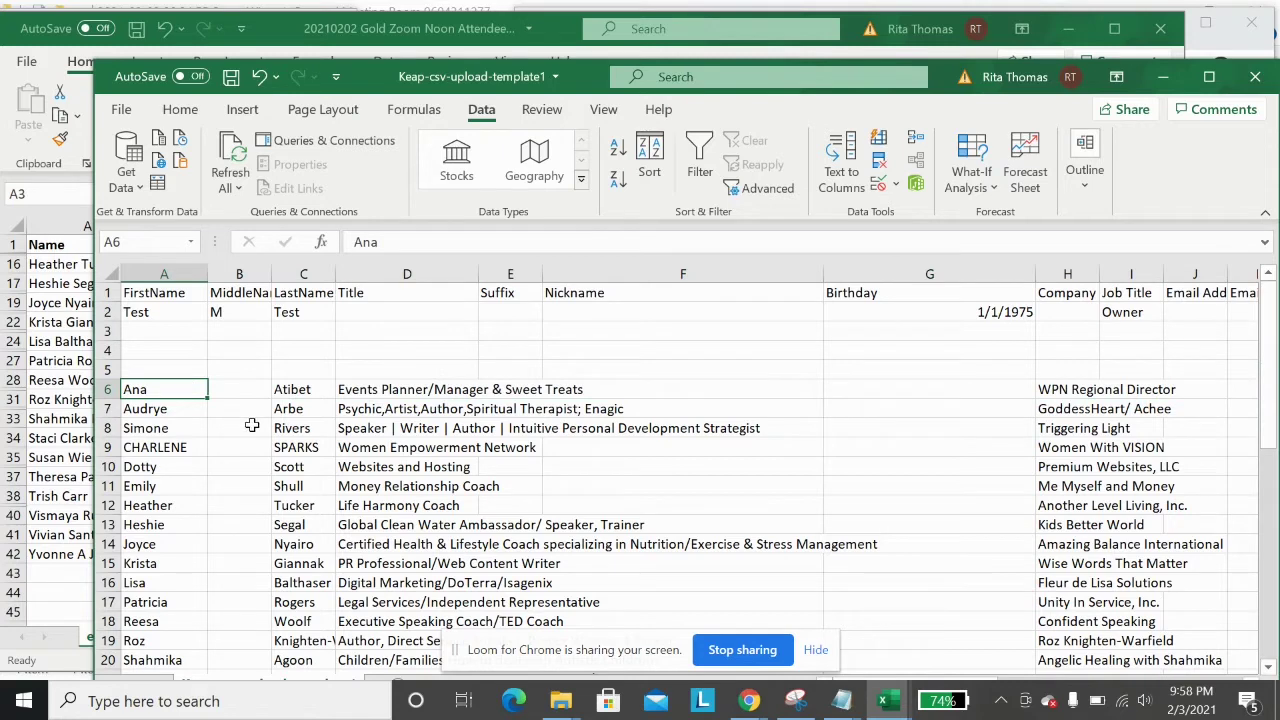
pyautogui.press('Right')
pyautogui.press('Right')
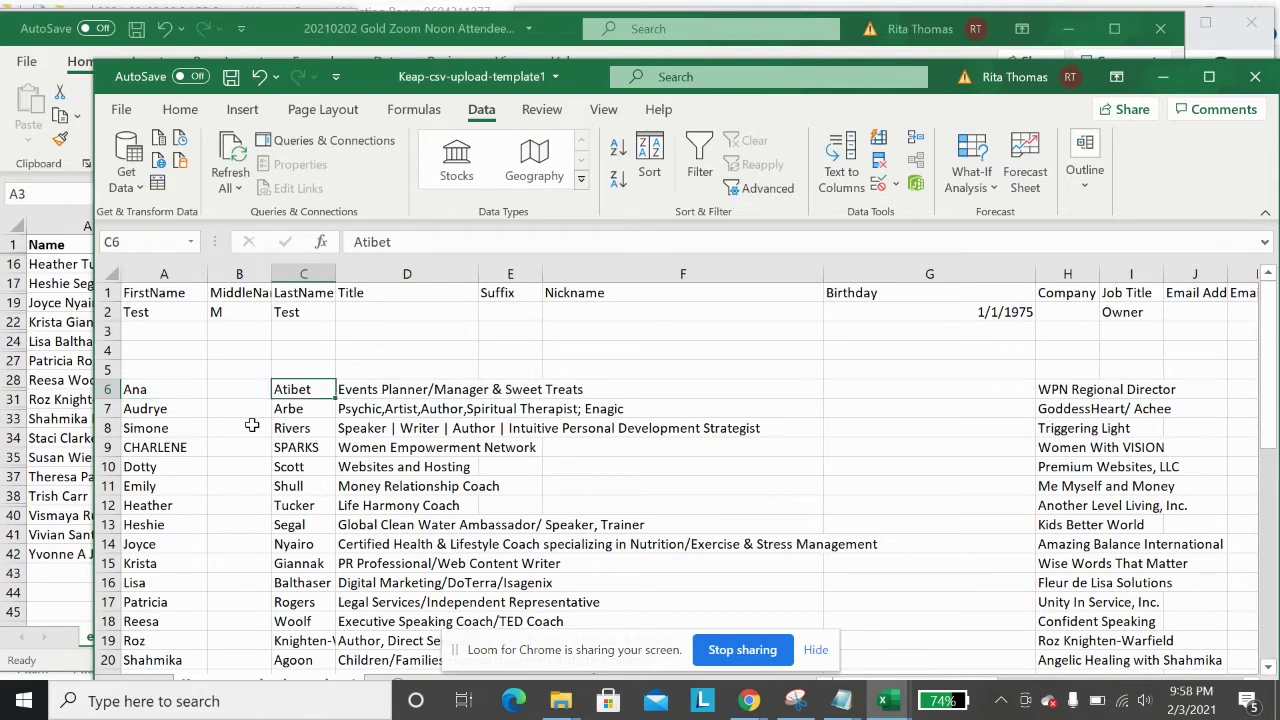
pyautogui.press('Left')
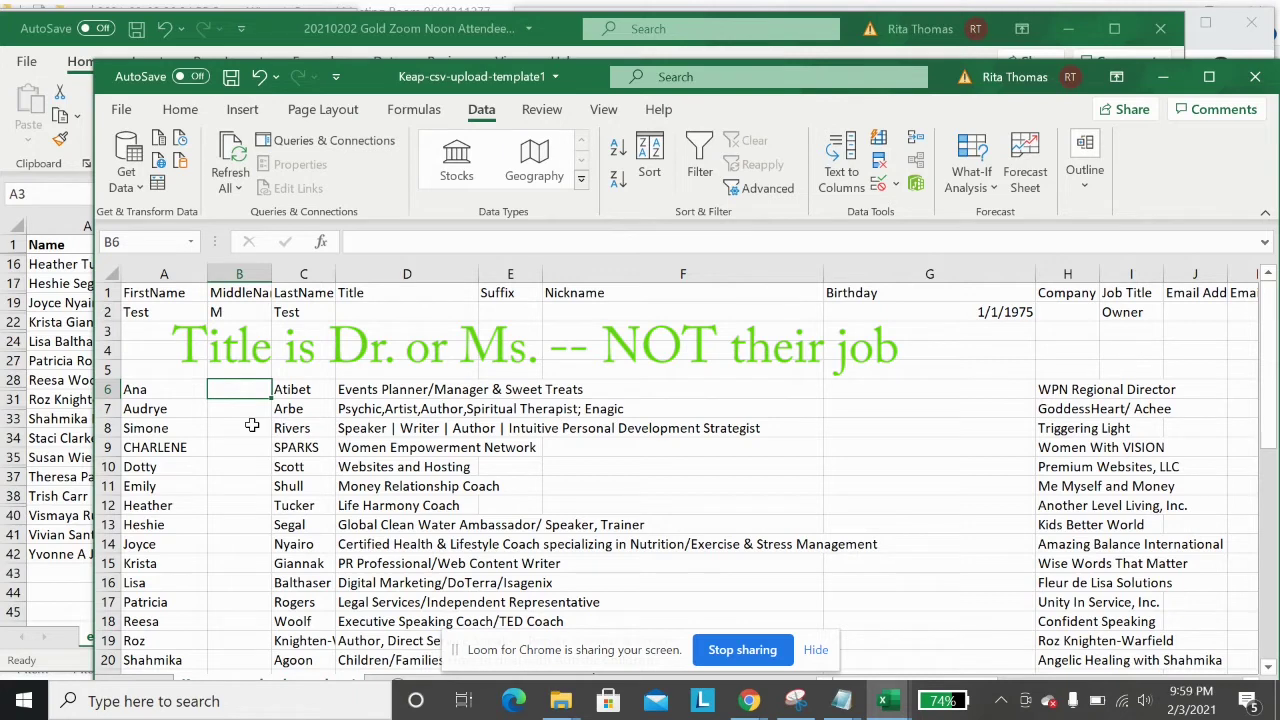
pyautogui.press('Right')
pyautogui.press('Right')
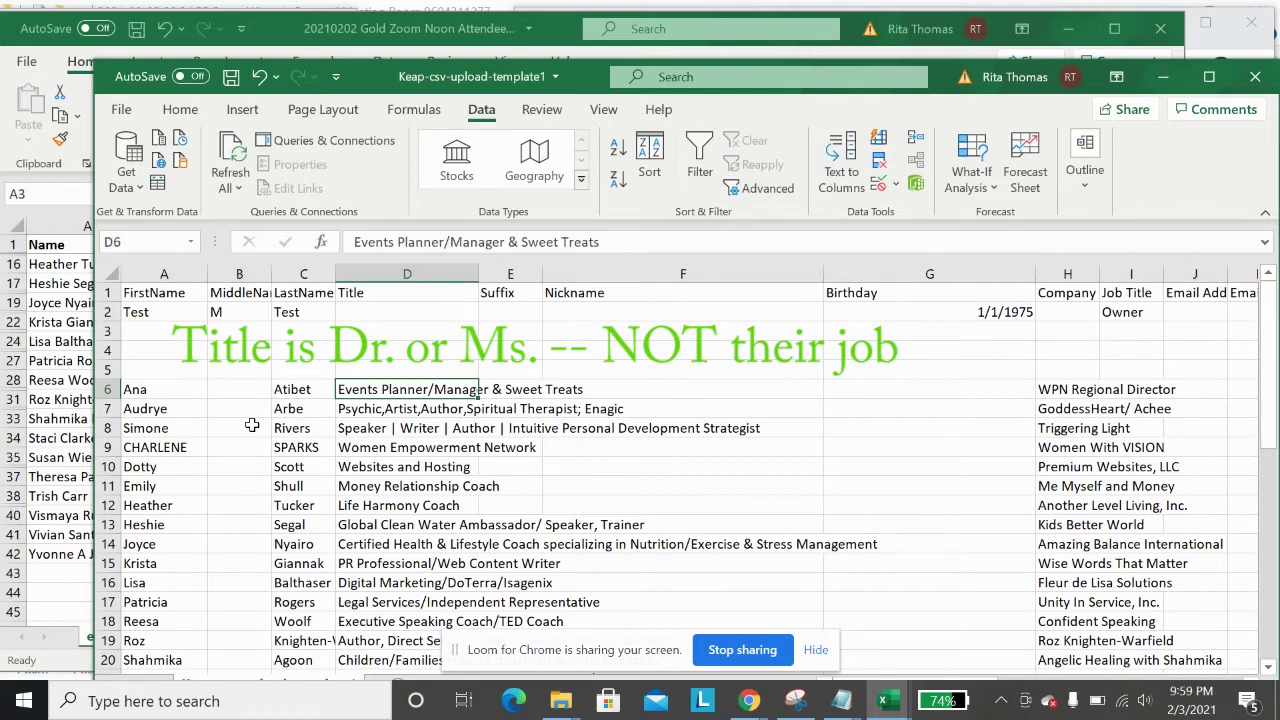
pyautogui.press('Right')
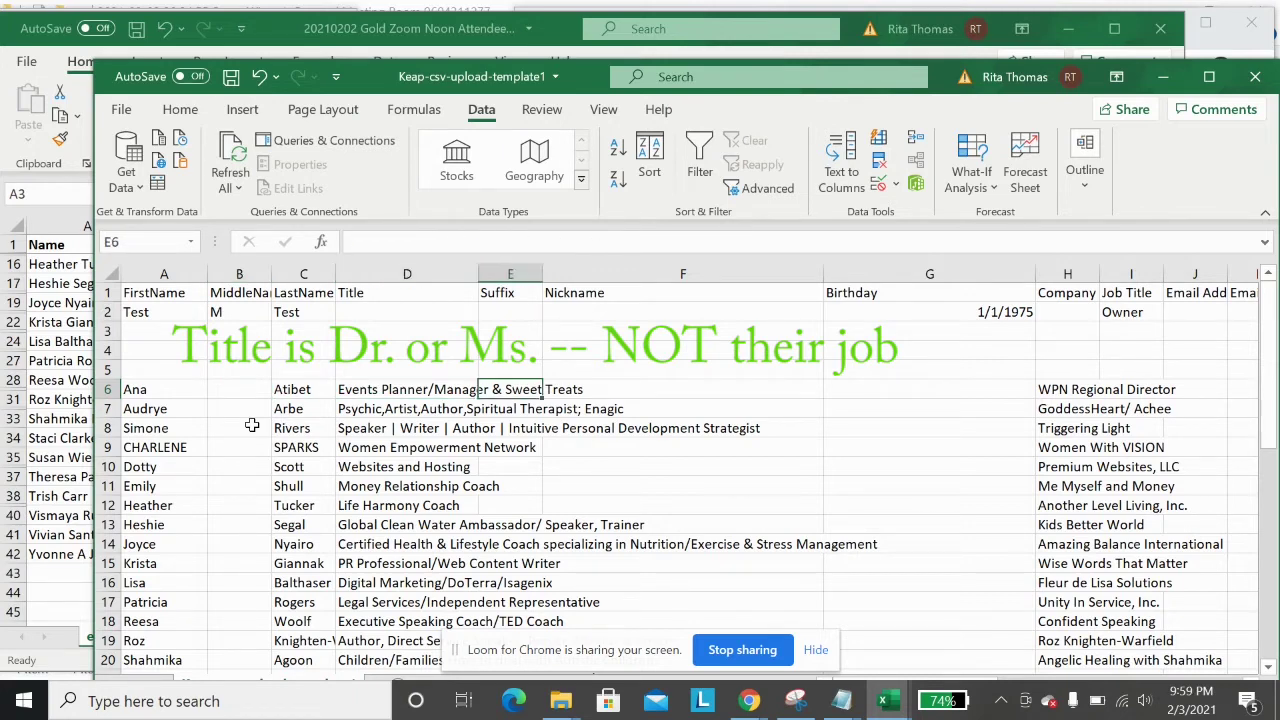
pyautogui.press('Right')
pyautogui.press('Right')
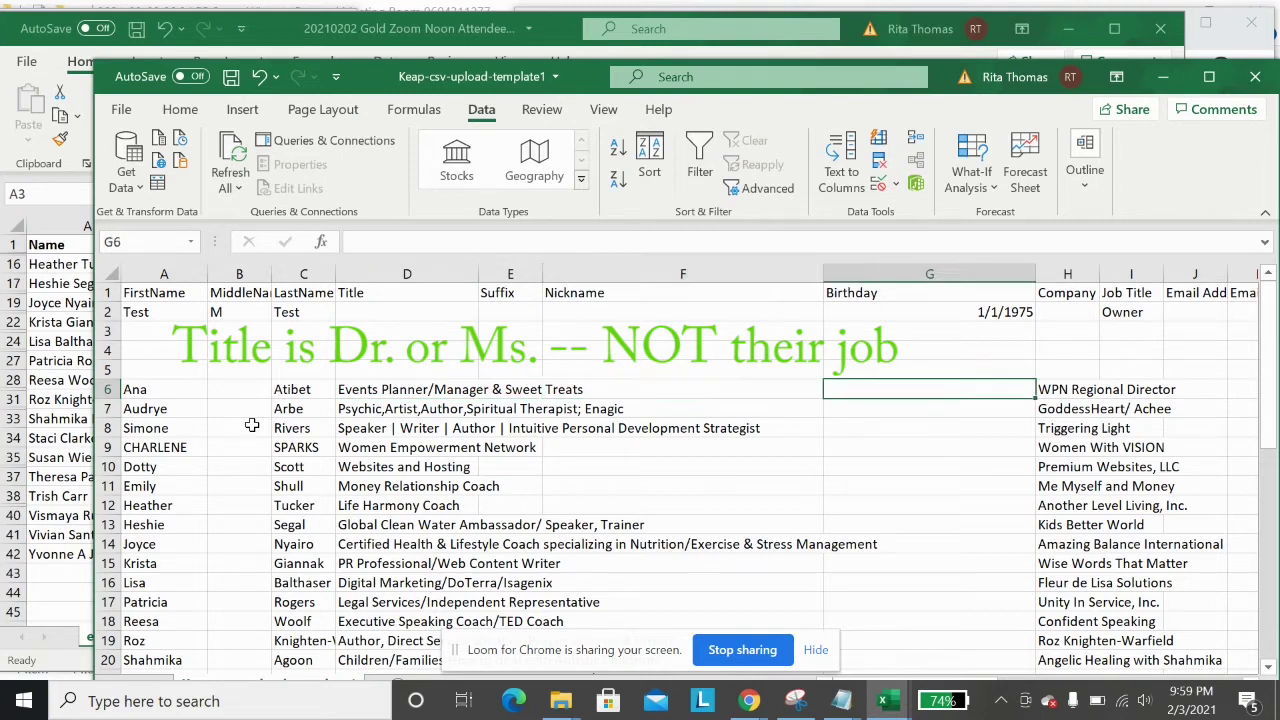
pyautogui.press('Right')
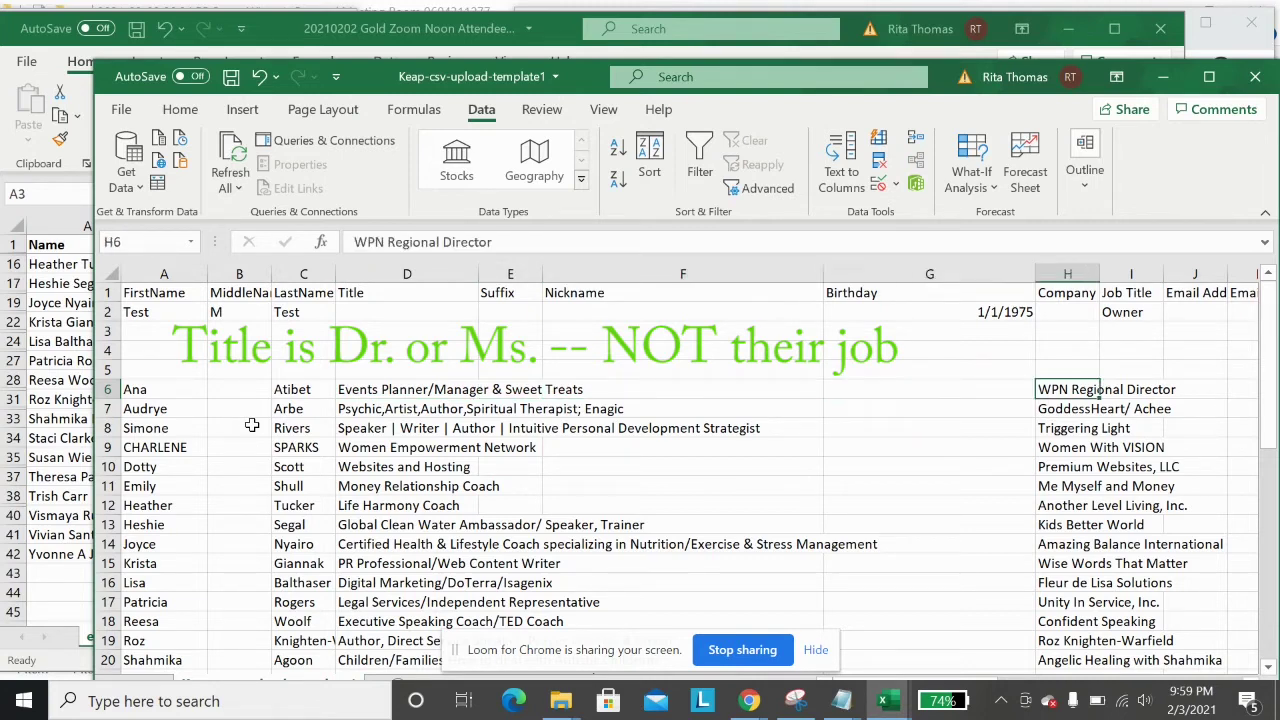
pyautogui.press('Right')
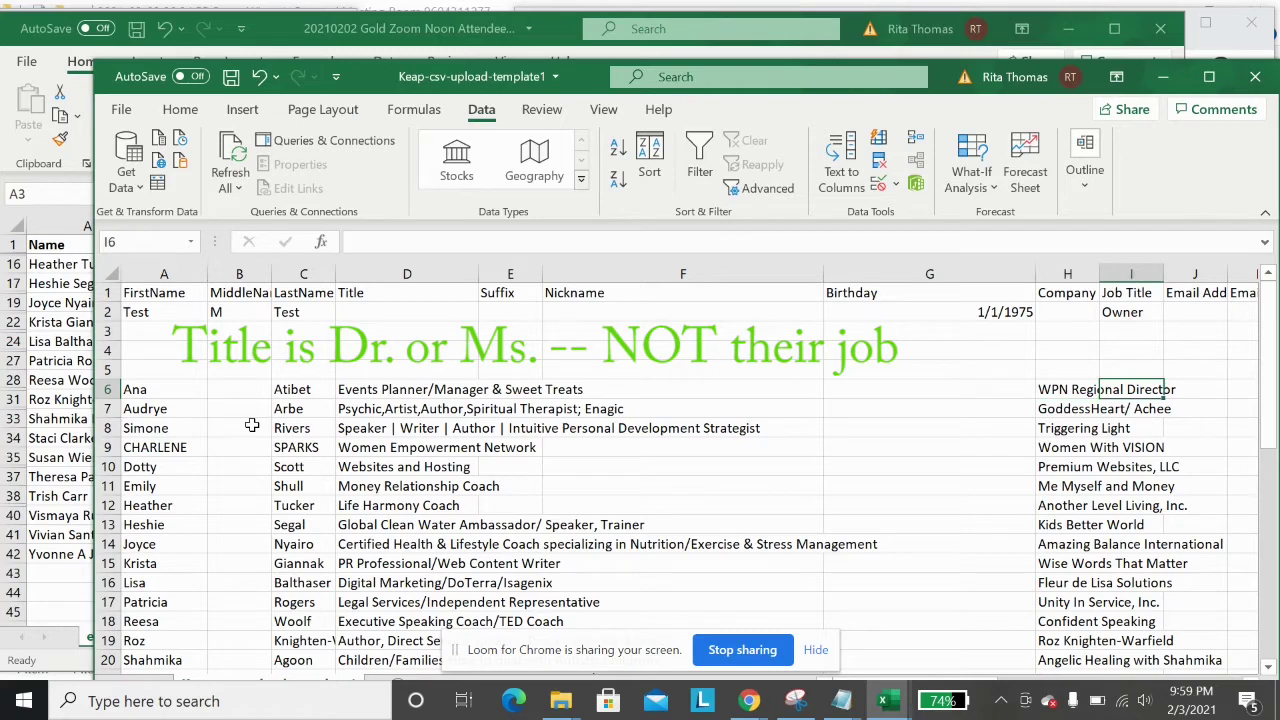
# - Check row 6 from the email columns through Phone 4, comparing website, social media and phone entries with their headers
pyautogui.press('Right')
pyautogui.press('Right')
pyautogui.press('Right')
pyautogui.press('Right')
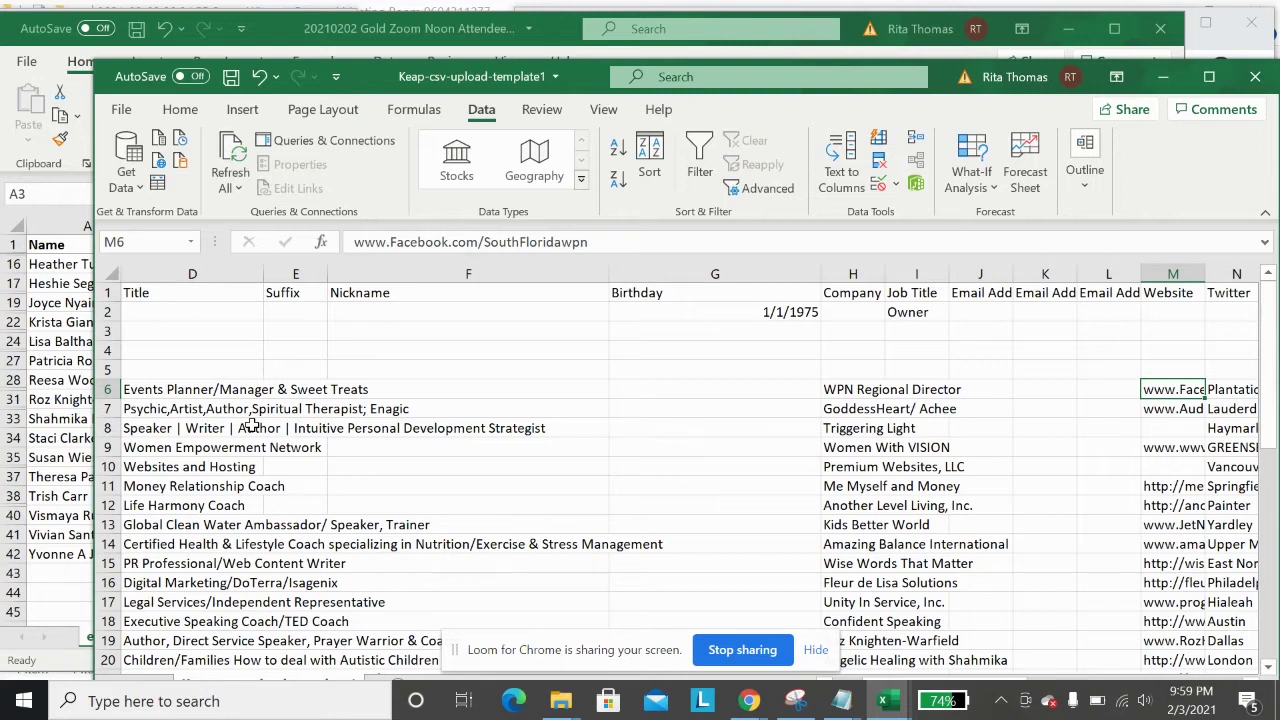
pyautogui.press('Right')
pyautogui.press('Right')
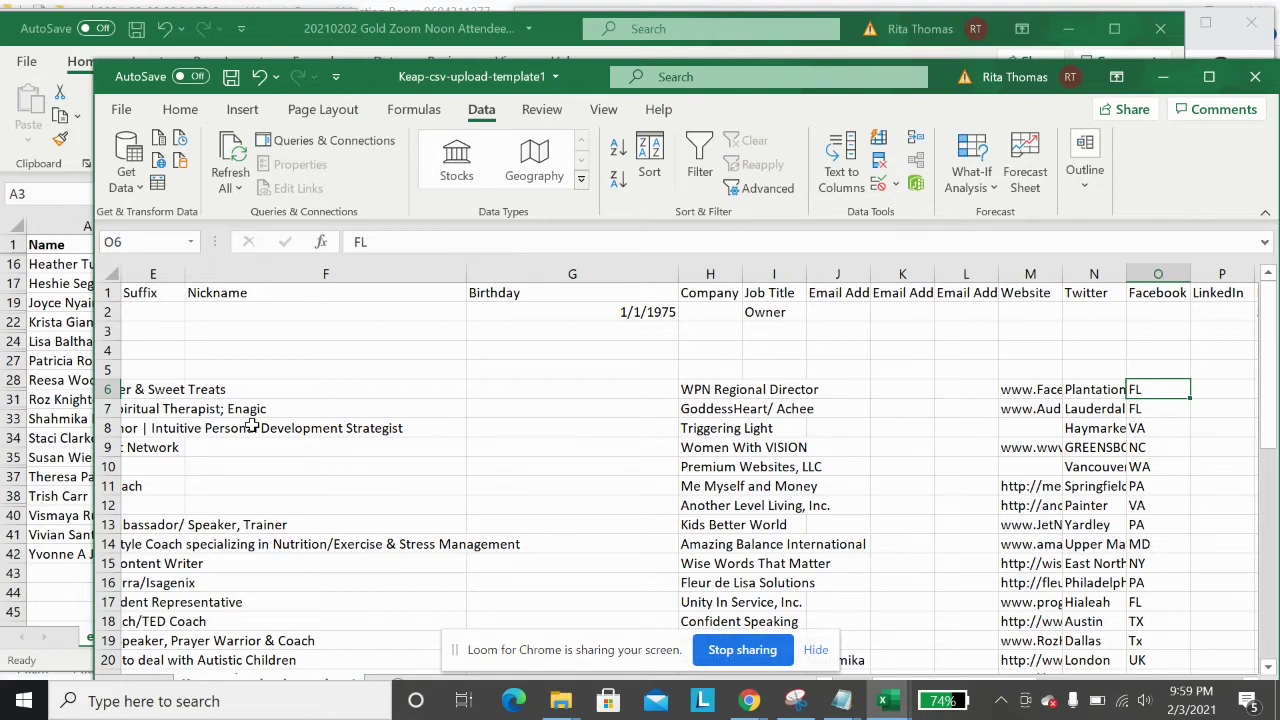
pyautogui.press('Right')
pyautogui.press('Right')
pyautogui.press('Right')
pyautogui.press('Right')
pyautogui.press('Right')
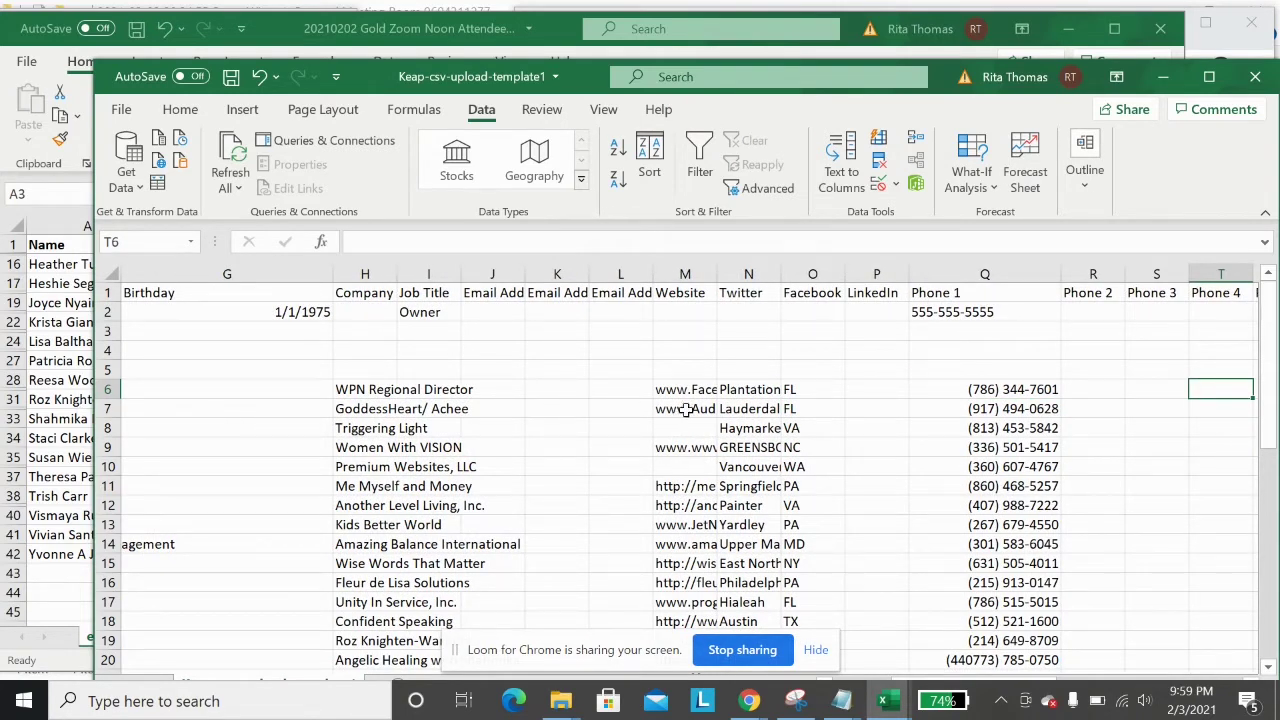
# - Cut the city and state entries in N6:O27 from the Twitter and Facebook columns
pyautogui.moveTo(745, 389); pyautogui.dragTo(827, 417)
pyautogui.rightClick(824, 355)
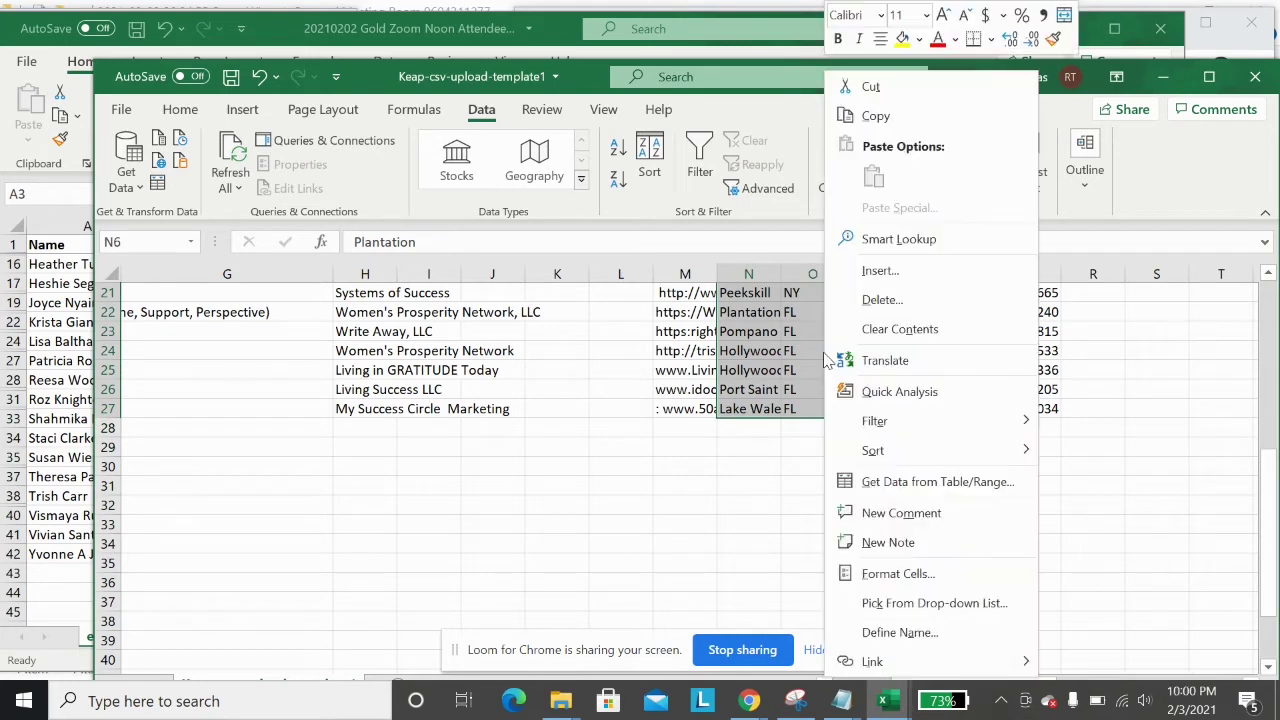
pyautogui.click(866, 86)
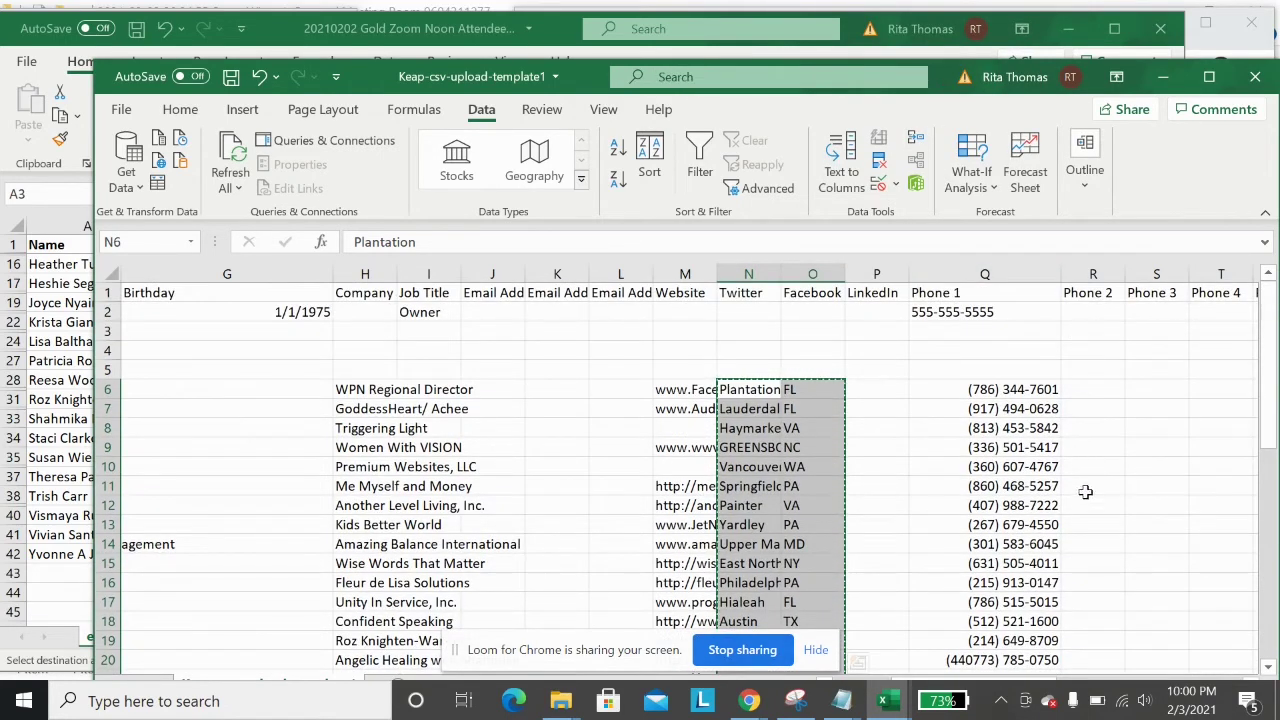
# - Paste the cut cities and states starting at Z6, under the City 1 and State 1 headers
pyautogui.click(1104, 536)
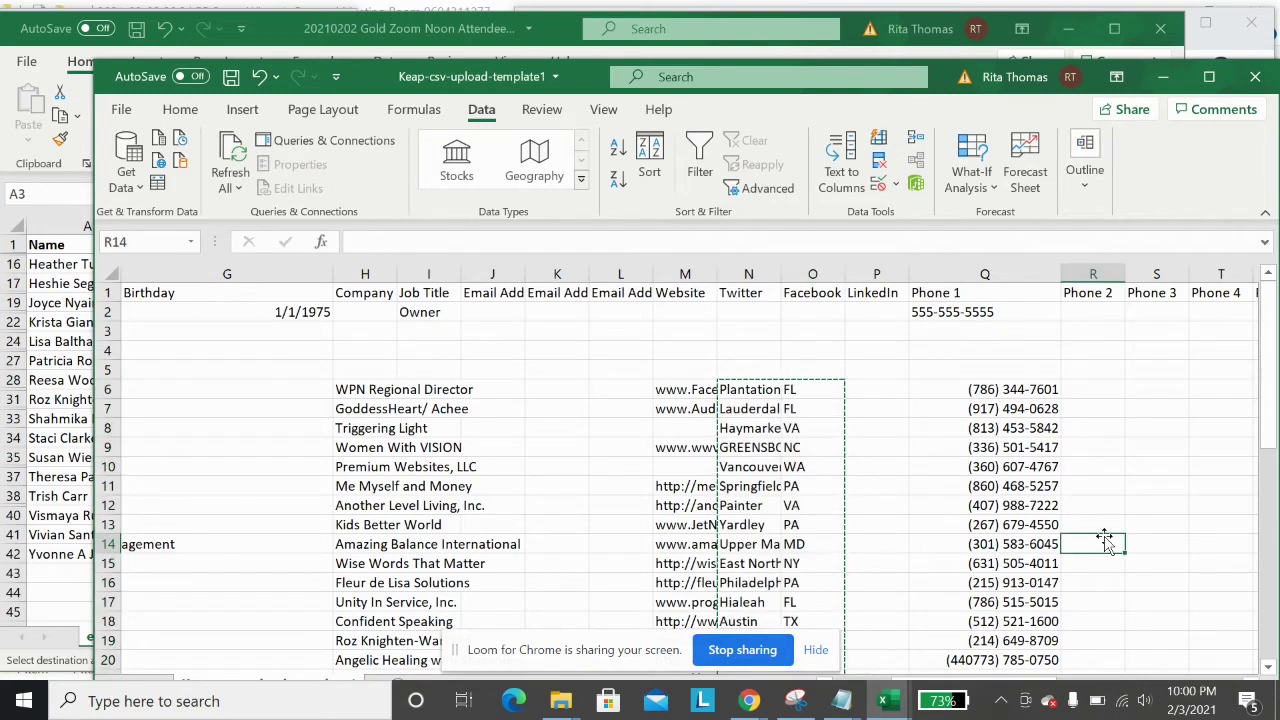
pyautogui.press('Right')
pyautogui.press('Right')
pyautogui.press('Right')
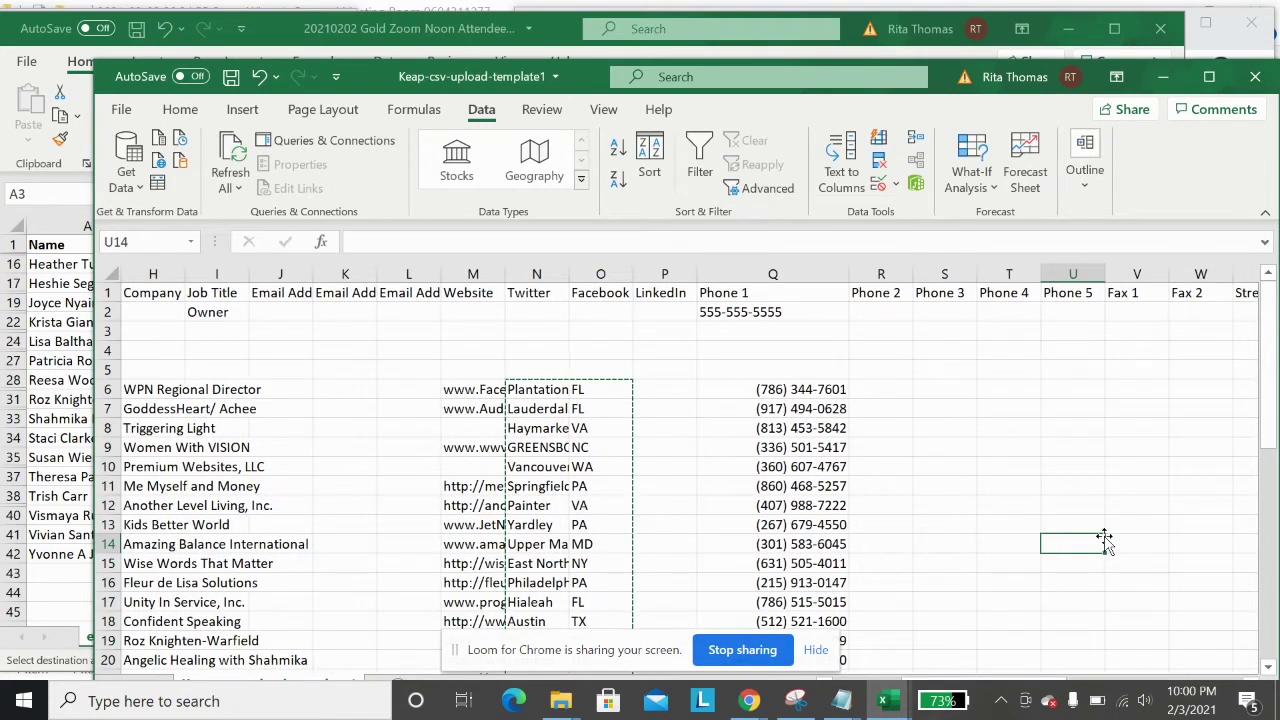
pyautogui.press('Right')
pyautogui.press('Right')
pyautogui.press('Right')
pyautogui.press('Right')
pyautogui.press('Right')
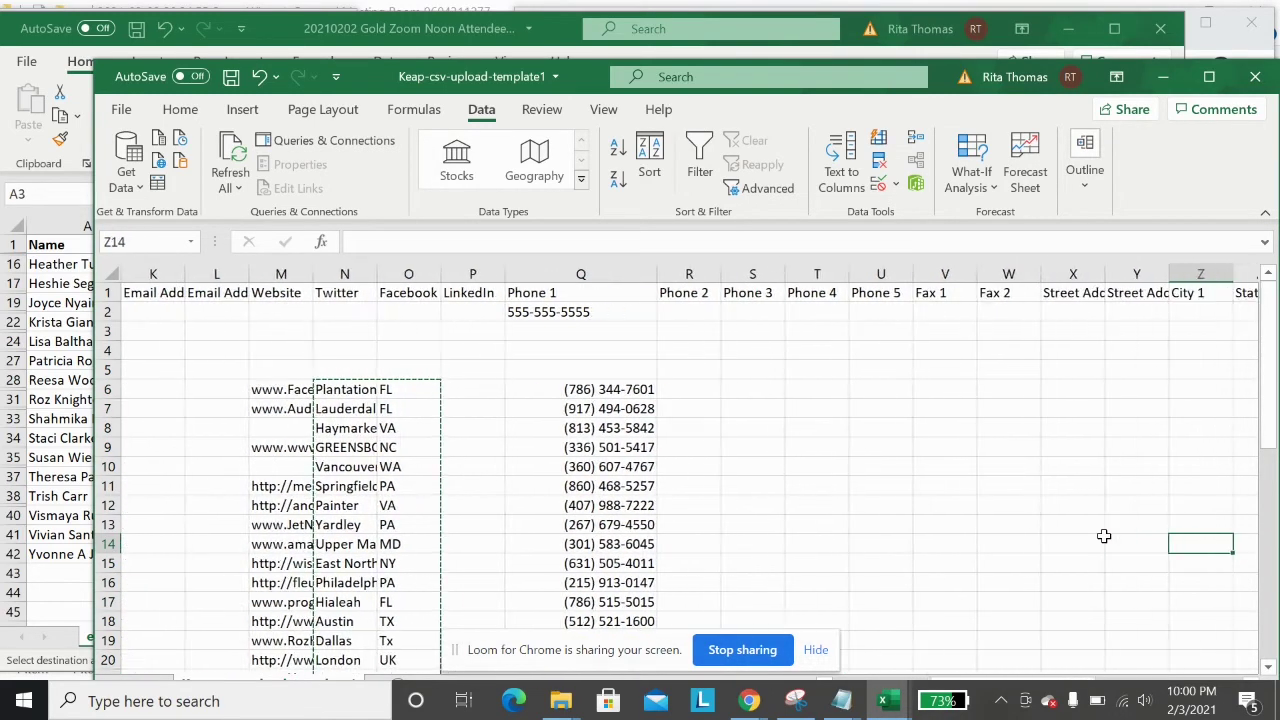
pyautogui.press('Right')
pyautogui.press('Right')
pyautogui.press('Right')
pyautogui.press('Right')
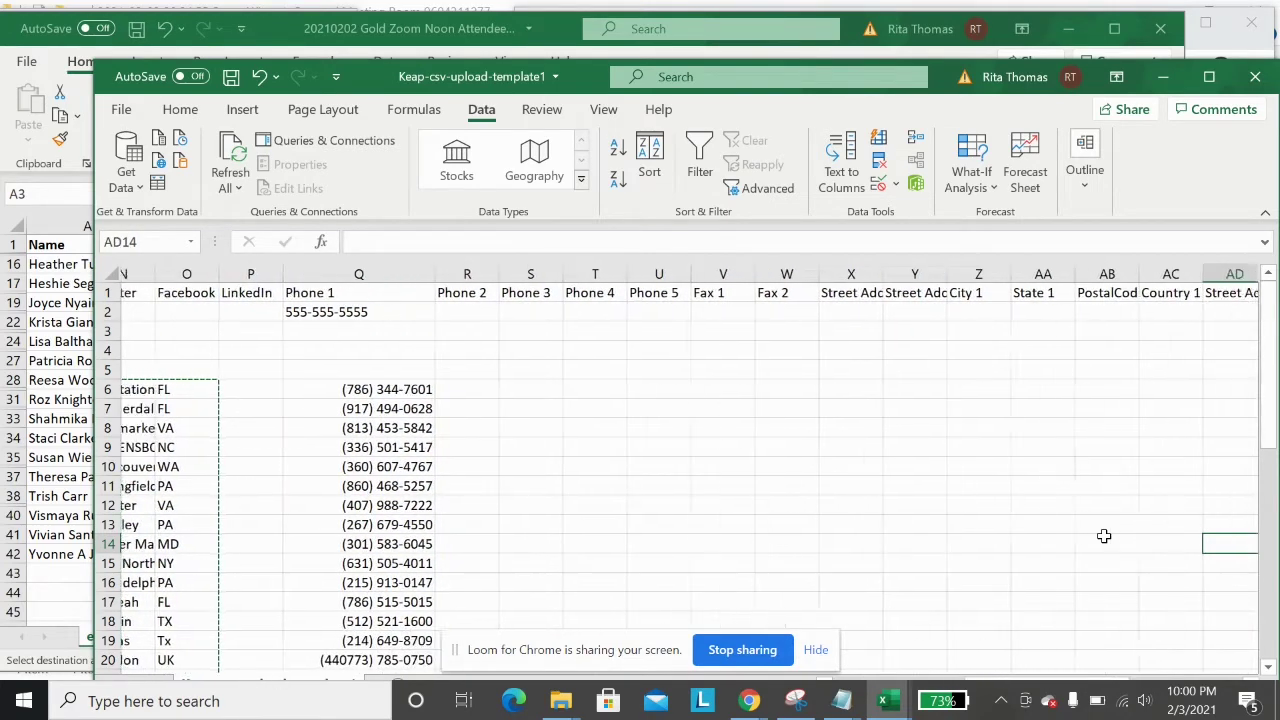
pyautogui.press('Left')
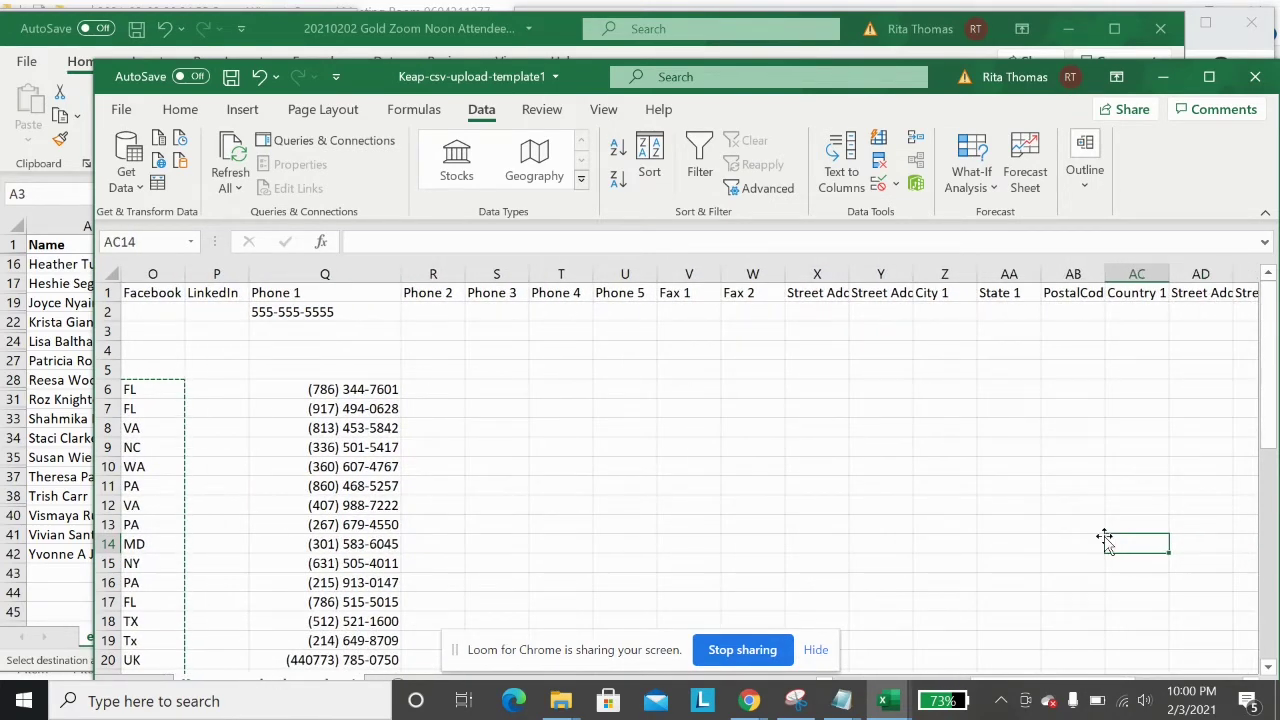
pyautogui.click(964, 273)
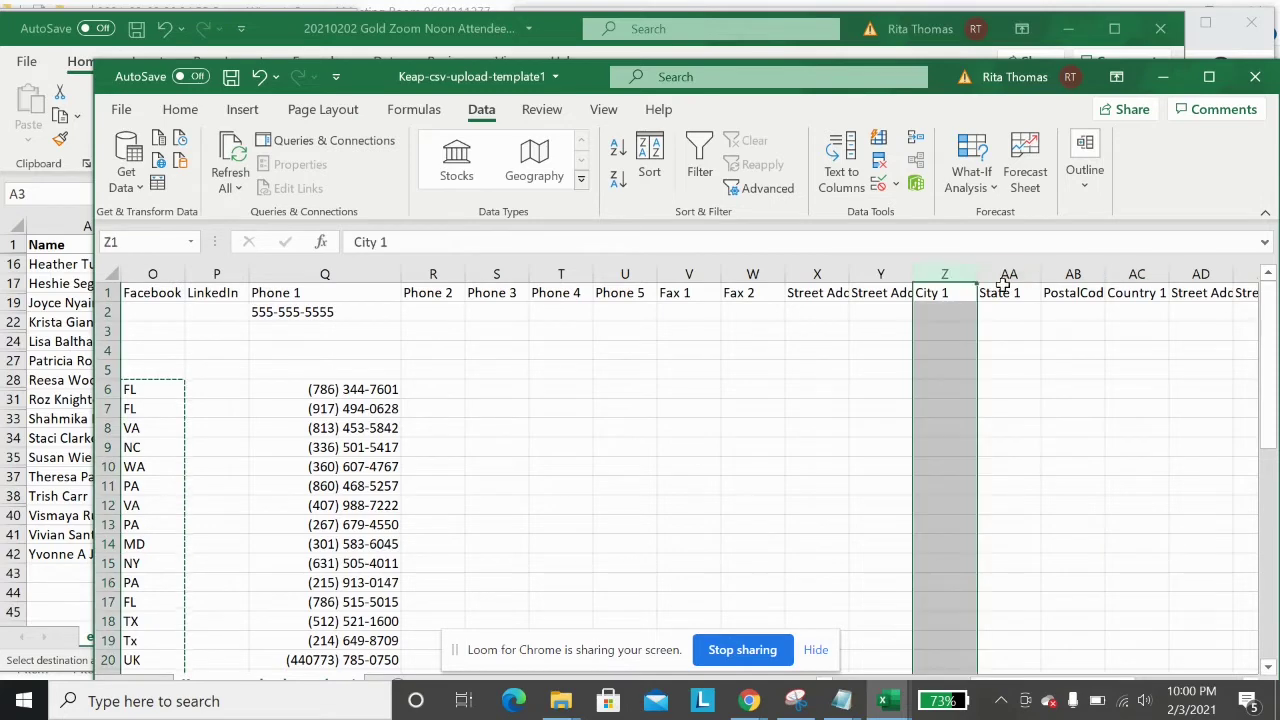
pyautogui.click(1009, 274)
pyautogui.click(942, 375)
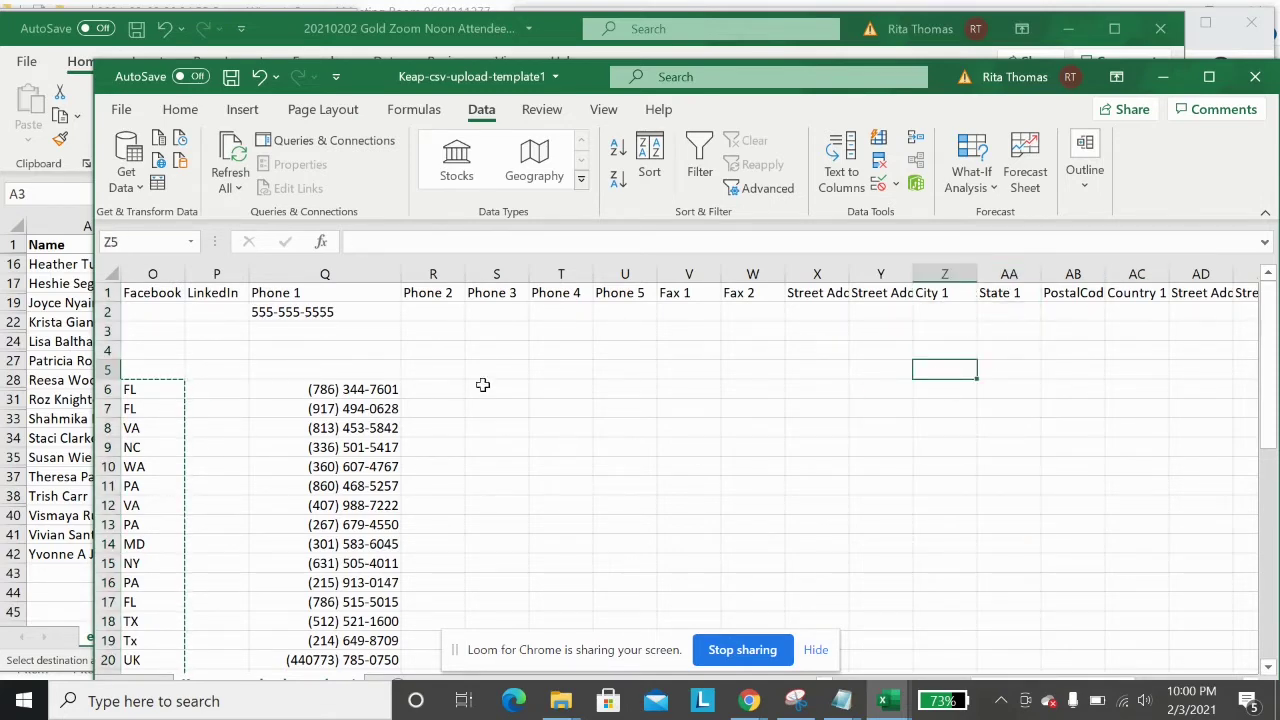
pyautogui.click(920, 389)
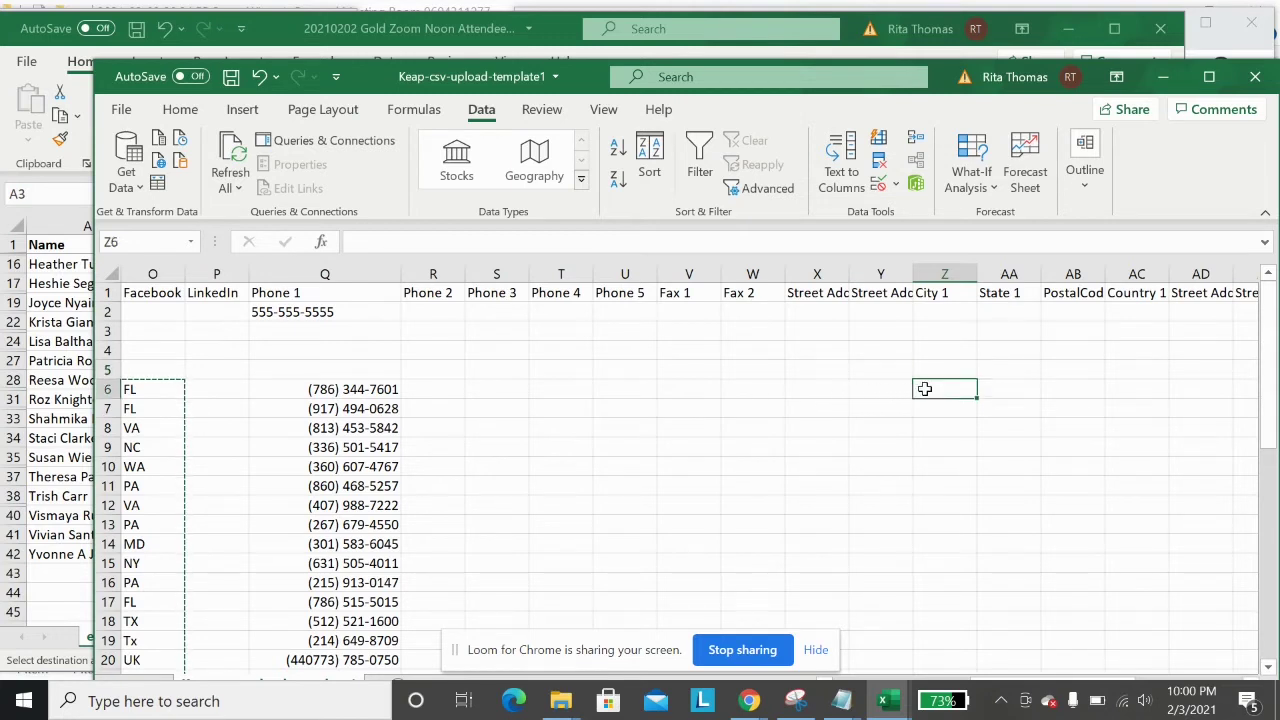
pyautogui.click(108, 389)
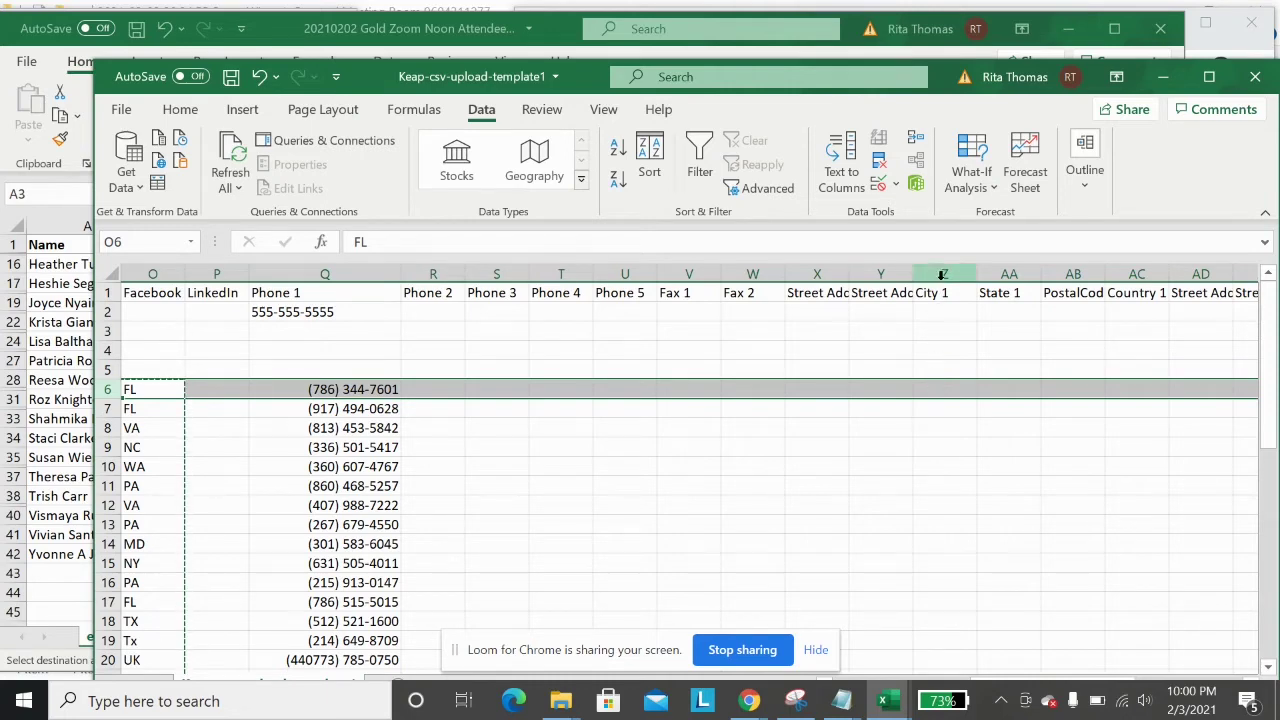
pyautogui.moveTo(946, 312); pyautogui.dragTo(952, 345)
pyautogui.click(954, 388)
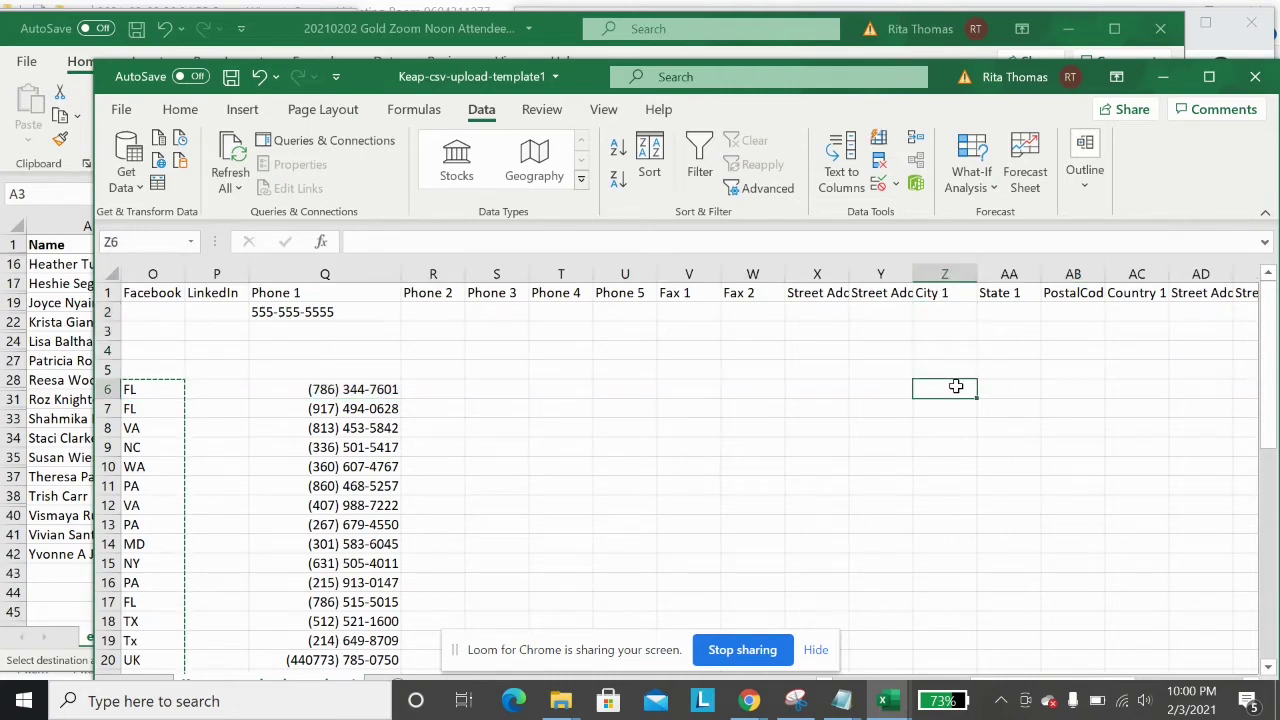
pyautogui.click(104, 389)
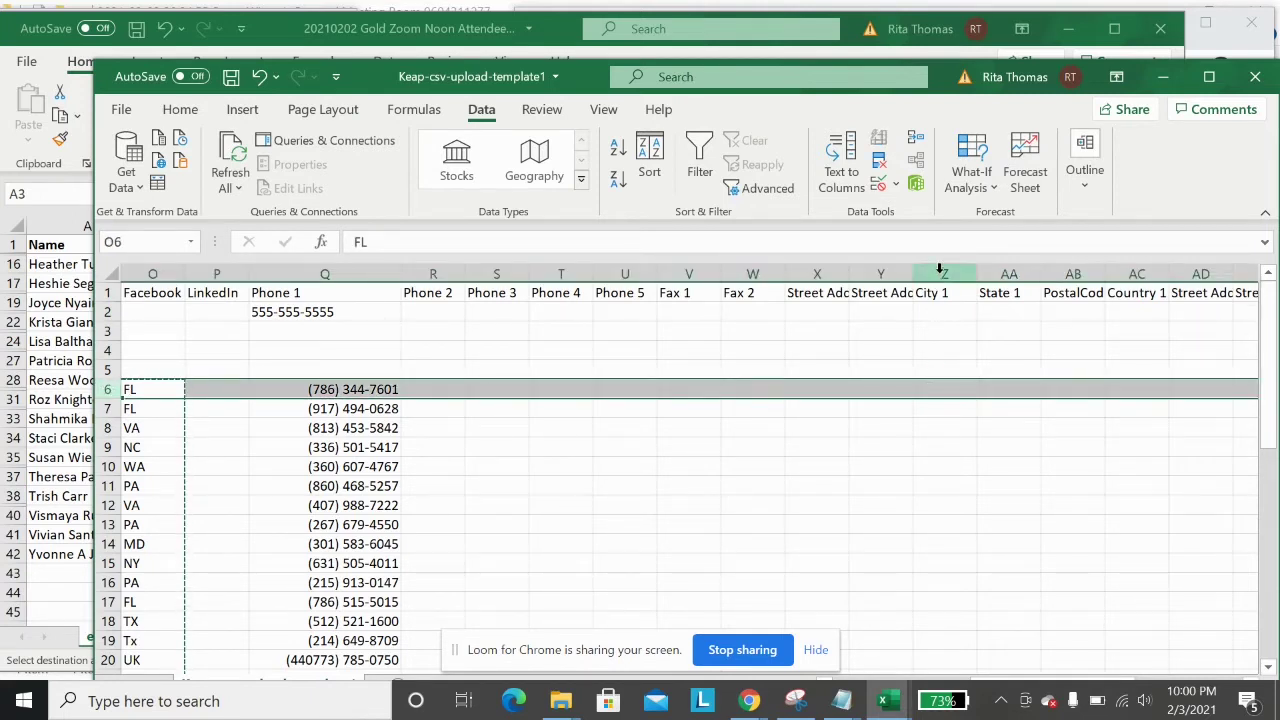
pyautogui.click(945, 388)
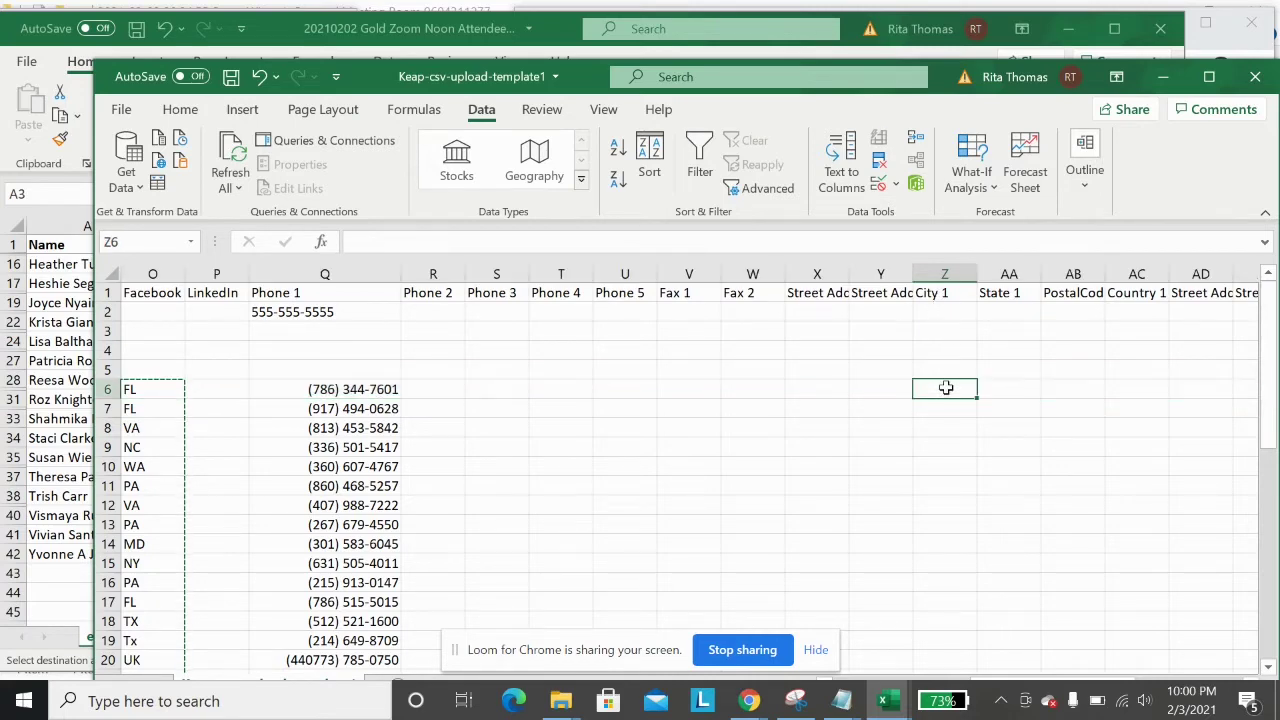
pyautogui.rightClick(945, 388)
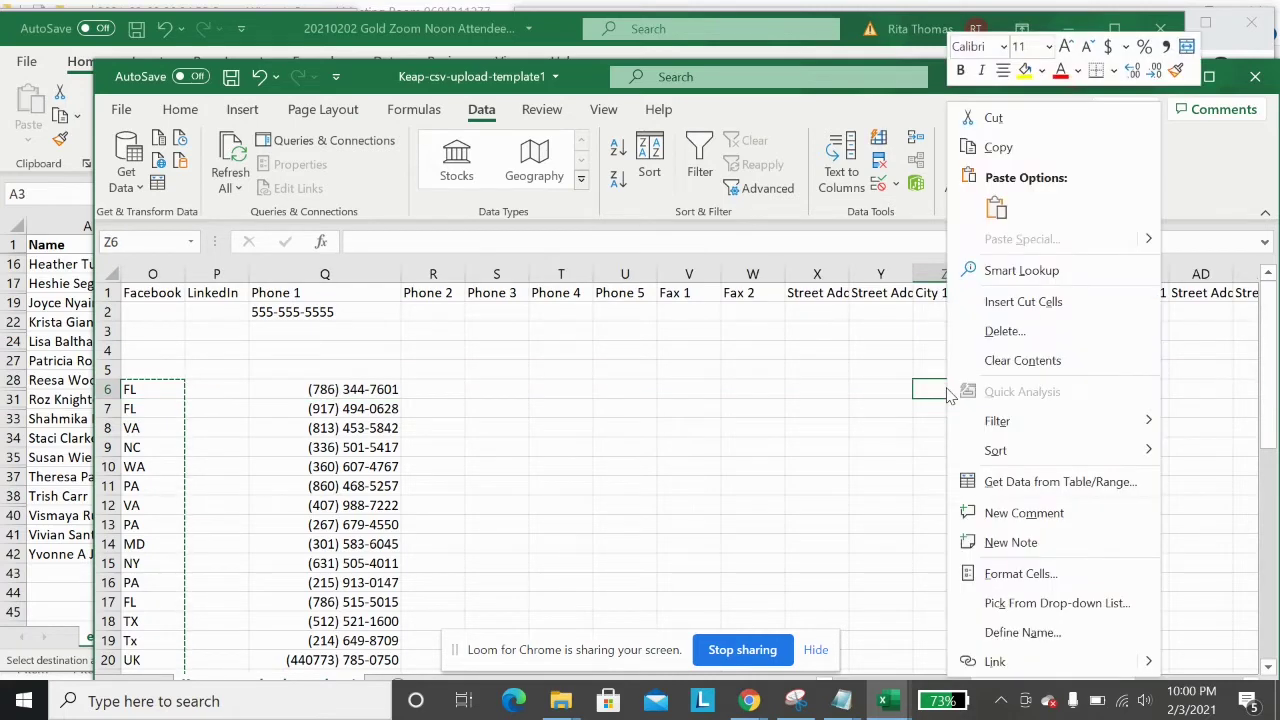
pyautogui.click(811, 444)
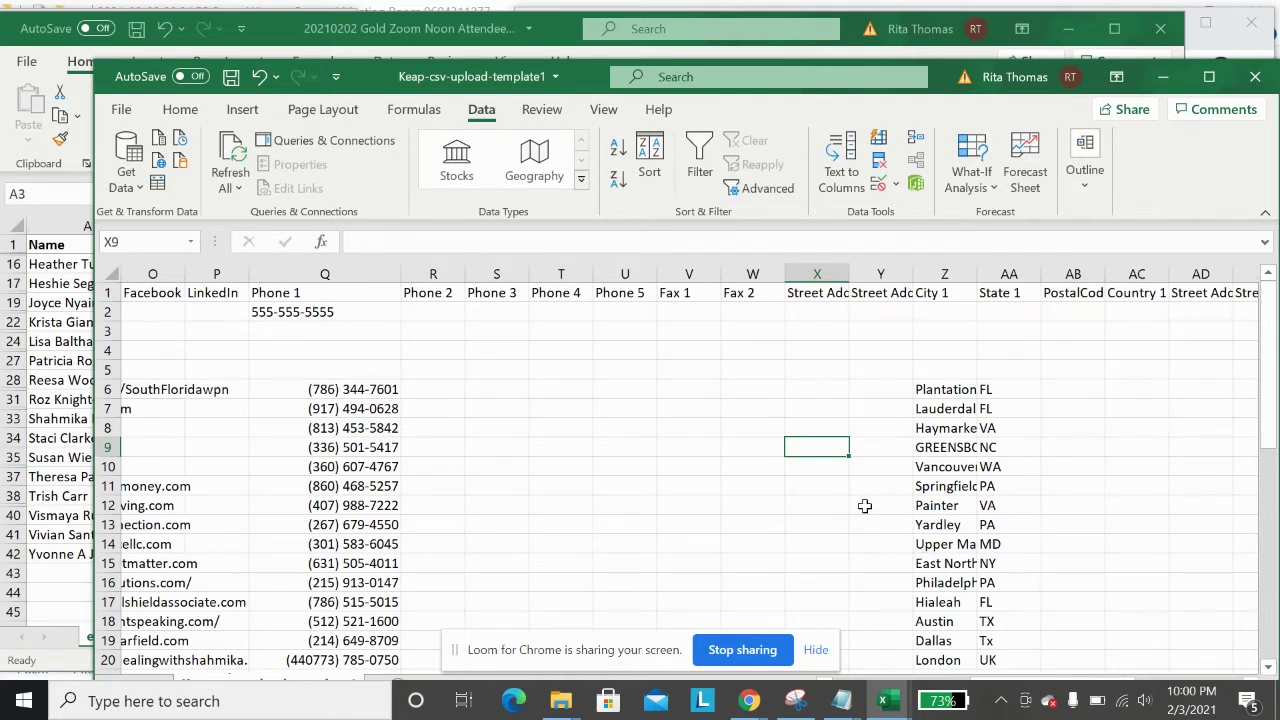
# - Delete rows 2 to 5, removing the test record and the blank rows beneath the headers
pyautogui.click(808, 510)
pyautogui.press('Left')
pyautogui.press('Left')
pyautogui.press('Left')
pyautogui.press('Left')
pyautogui.press('Left')
pyautogui.press('Left')
pyautogui.press('Left')
pyautogui.press('Left')
pyautogui.press('Left')
pyautogui.press('Left')
pyautogui.press('Left')
pyautogui.press('Left')
pyautogui.press('Left')
pyautogui.press('Left')
pyautogui.press('Left')
pyautogui.press('Left')
pyautogui.press('Left')
pyautogui.press('Left')
pyautogui.press('Left')
pyautogui.press('Left')
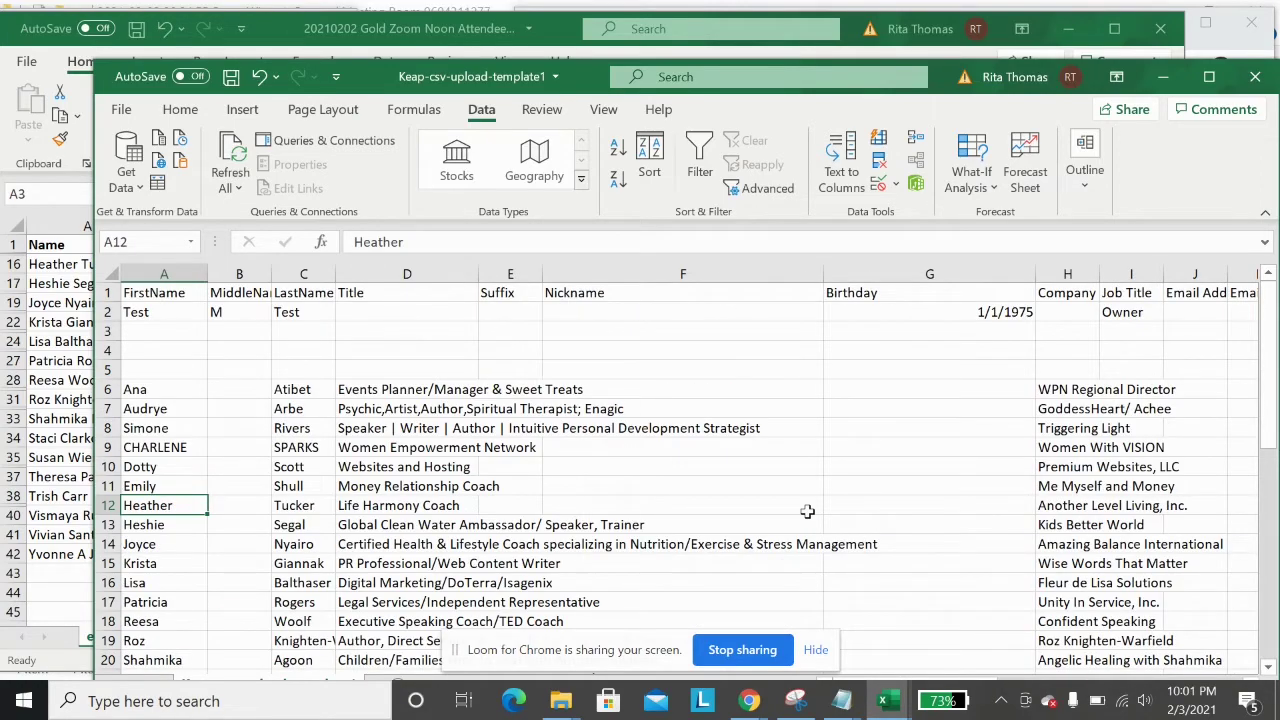
pyautogui.click(107, 312)
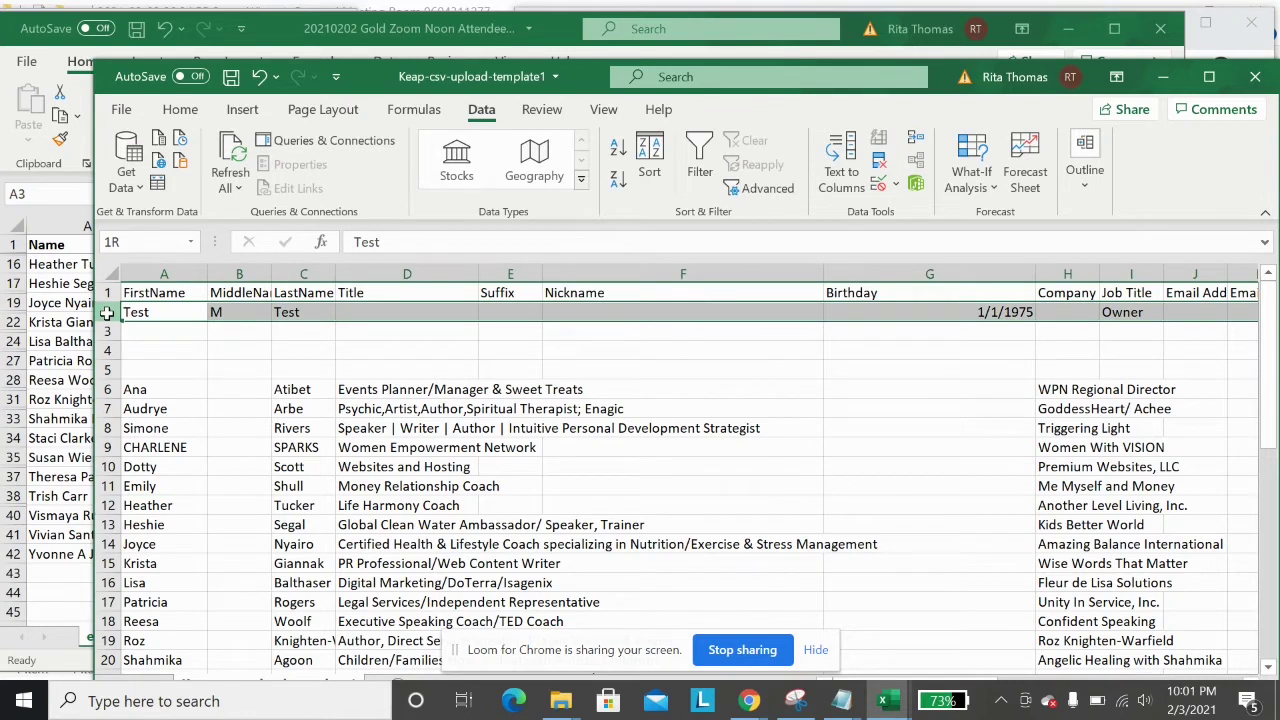
pyautogui.moveTo(107, 312); pyautogui.dragTo(106, 370)
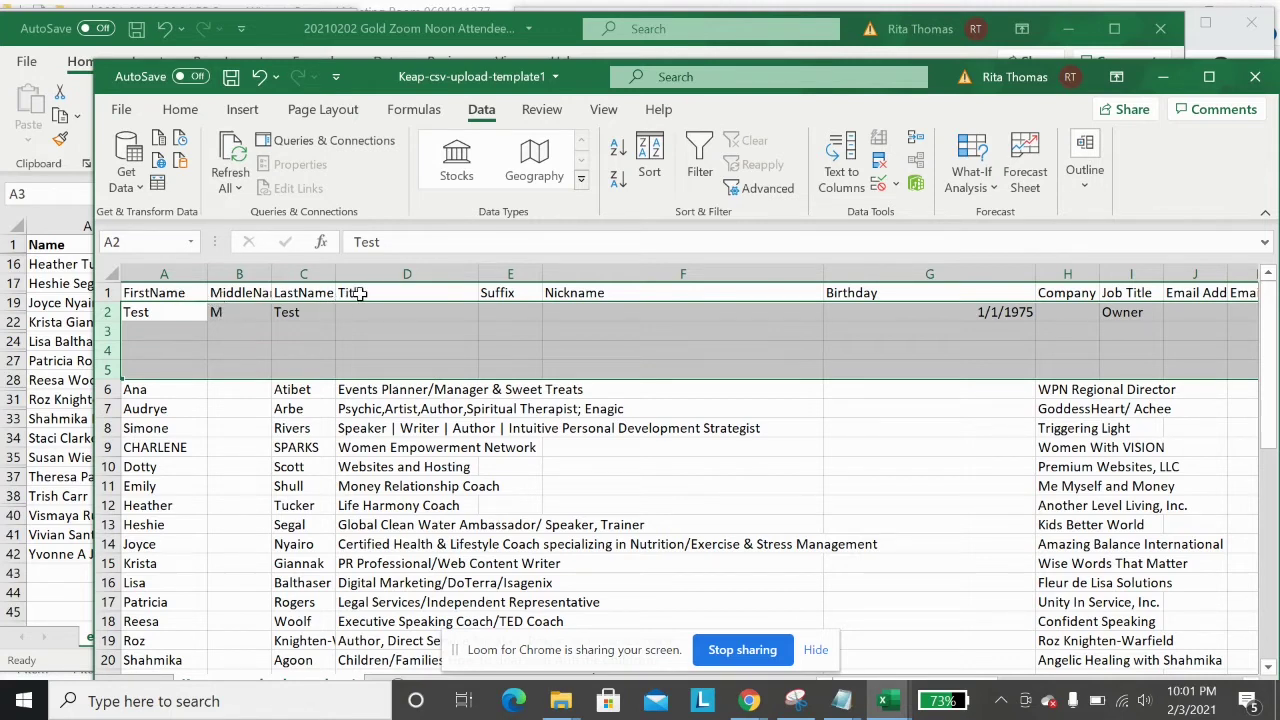
pyautogui.rightClick(416, 326)
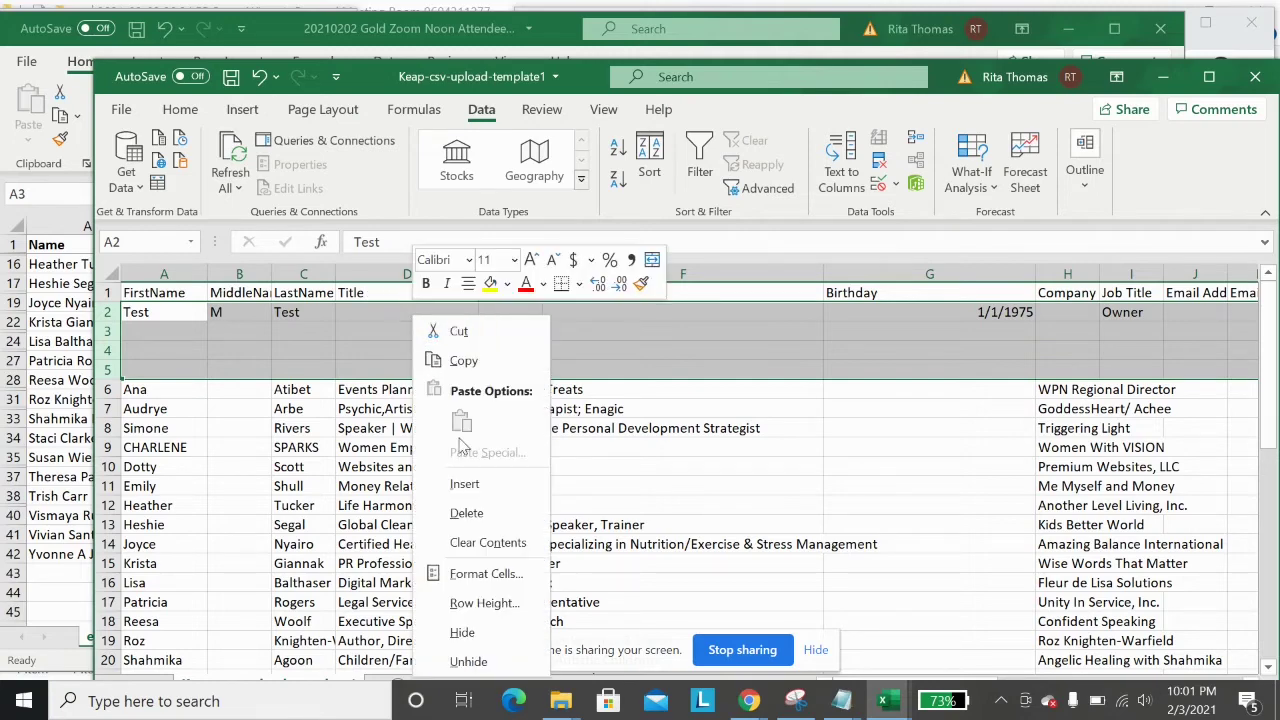
pyautogui.click(466, 513)
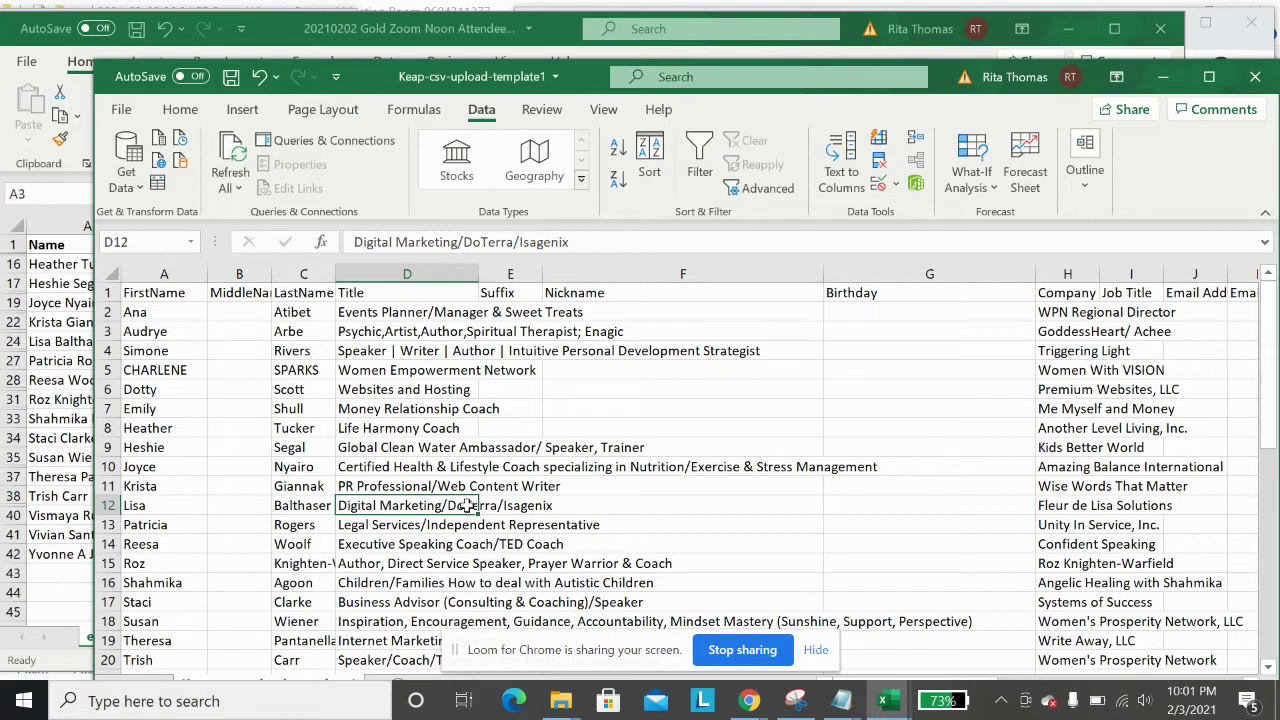
# - Save the upload workbook in Downloads under the name 20200202 WPN member call
pyautogui.click(121, 112)
pyautogui.click(171, 381)
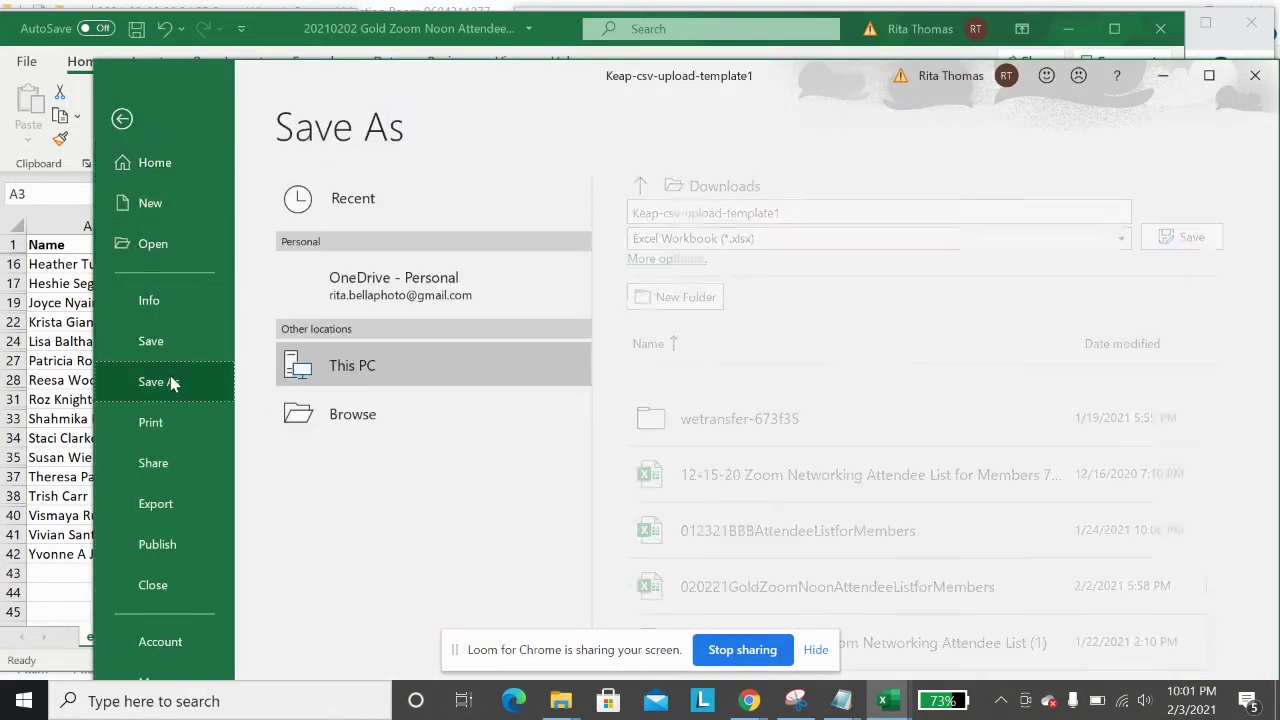
pyautogui.click(743, 215)
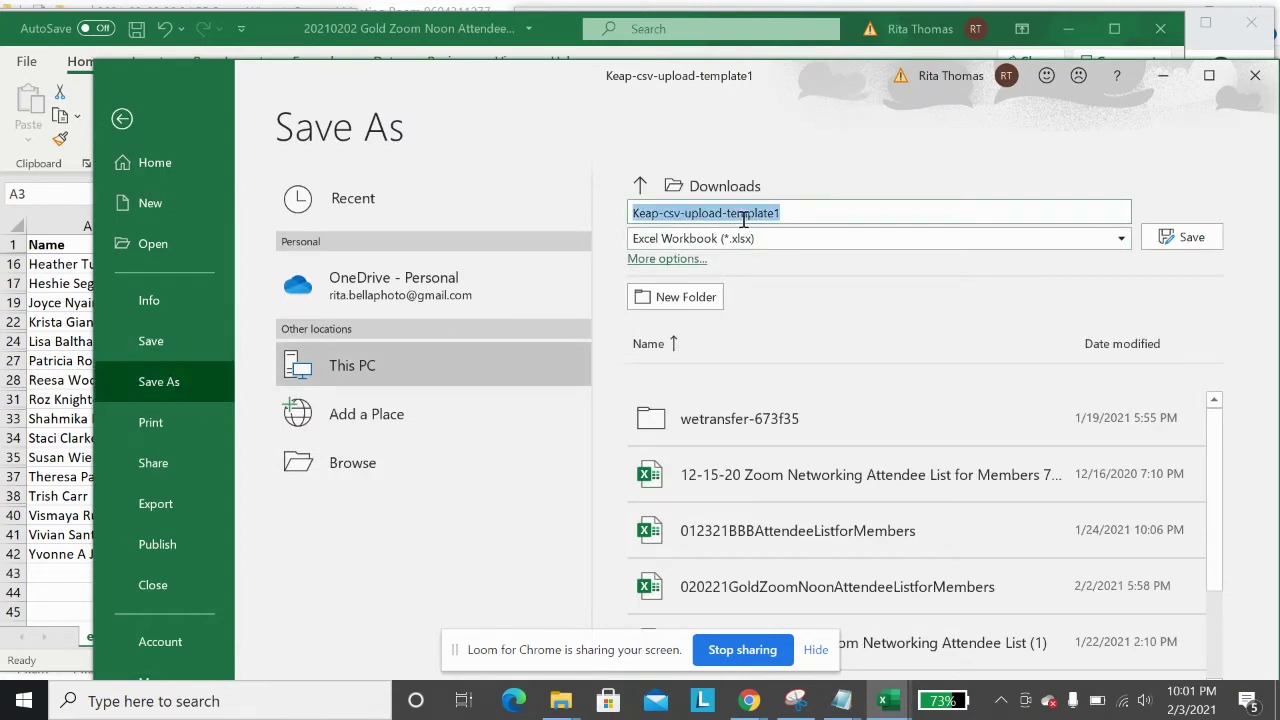
pyautogui.write('20200202')
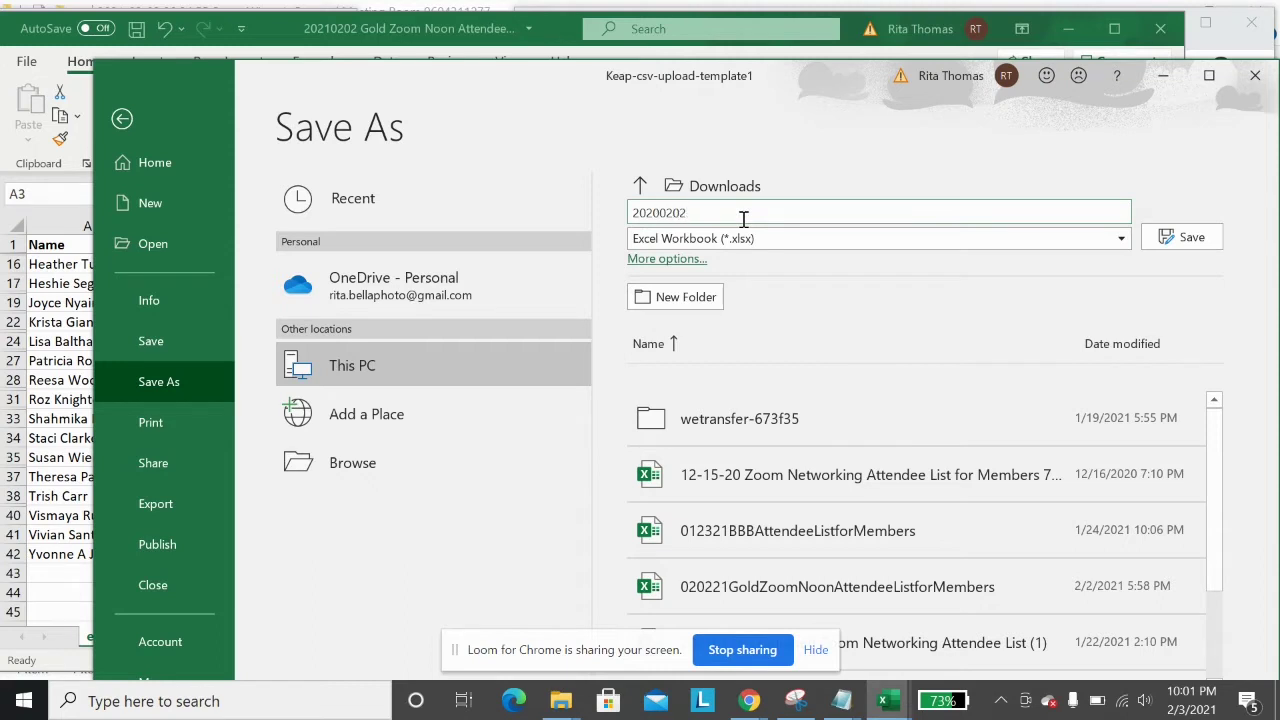
pyautogui.write('membe')
pyautogui.click(1187, 240)
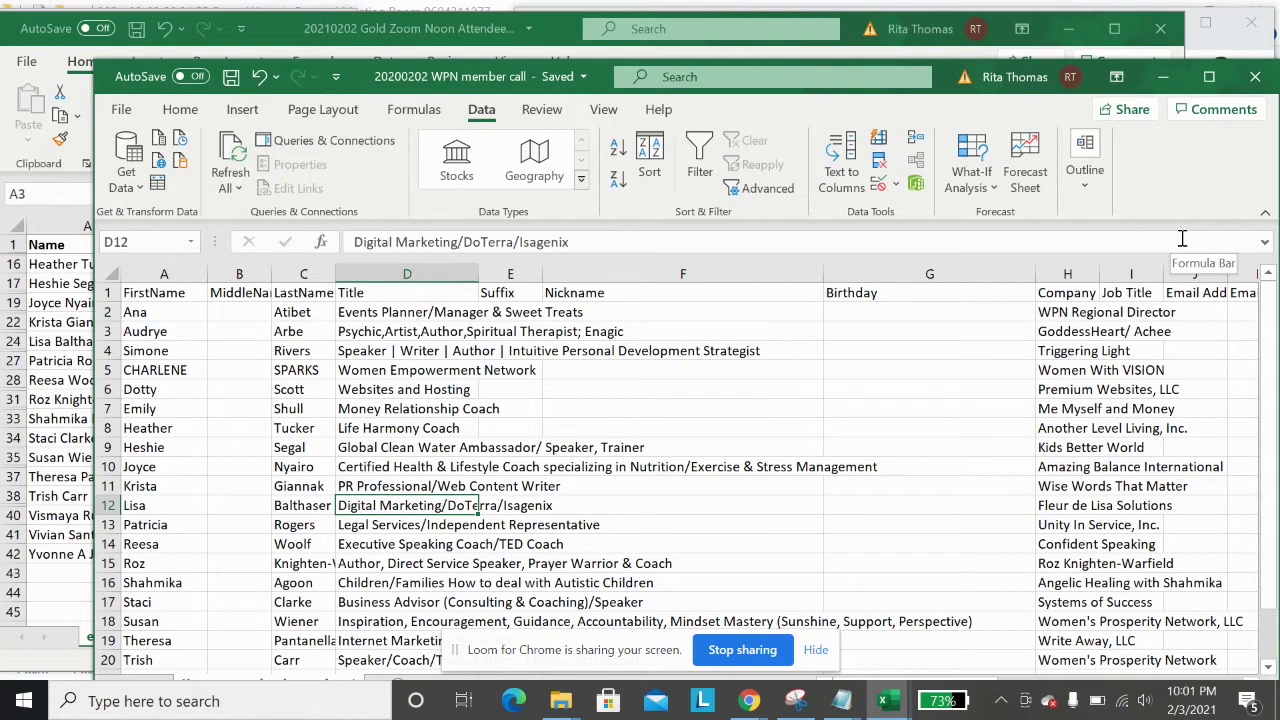
# - Save another copy of 20200202 WPN member call in the WPN folder under Documents
pyautogui.click(120, 110)
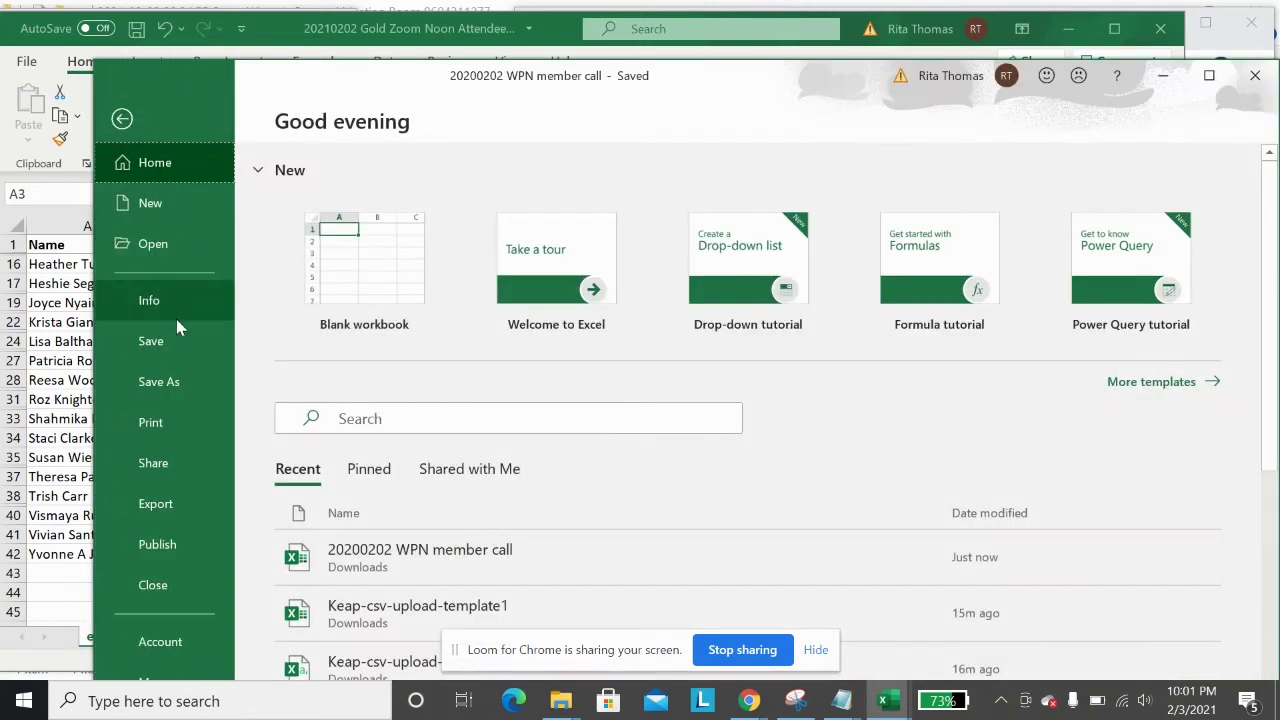
pyautogui.click(176, 384)
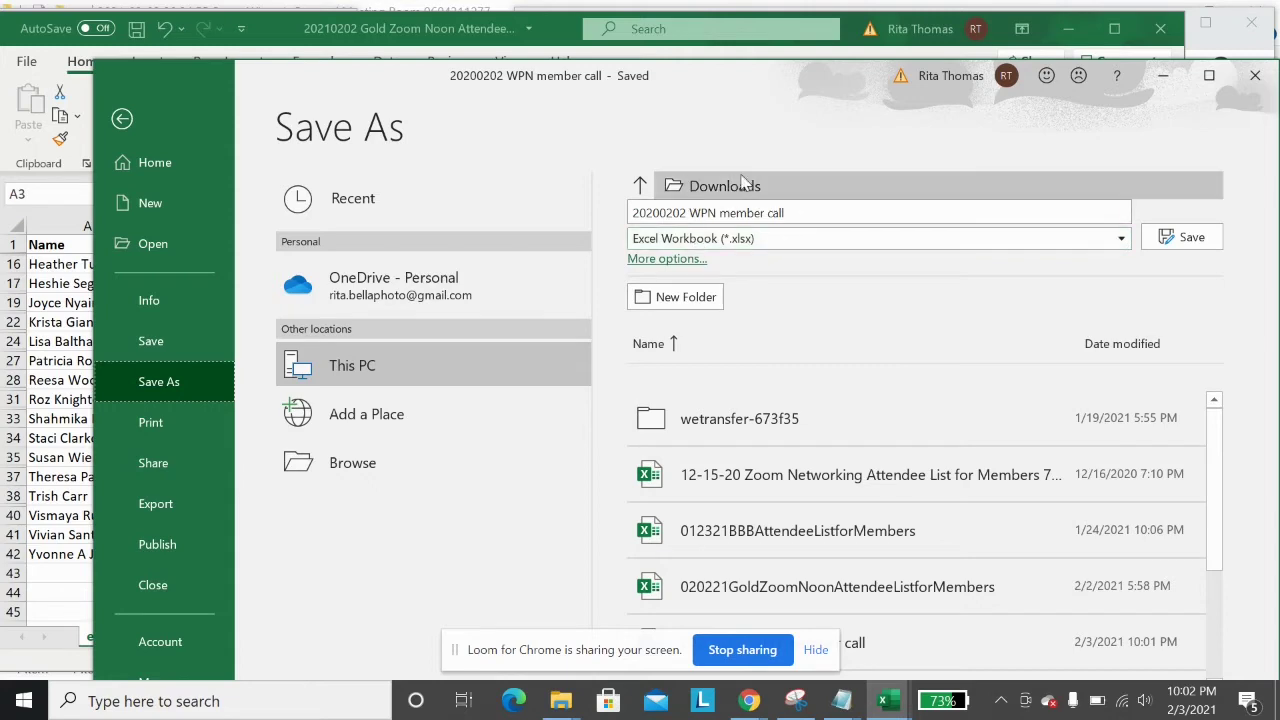
pyautogui.click(355, 467)
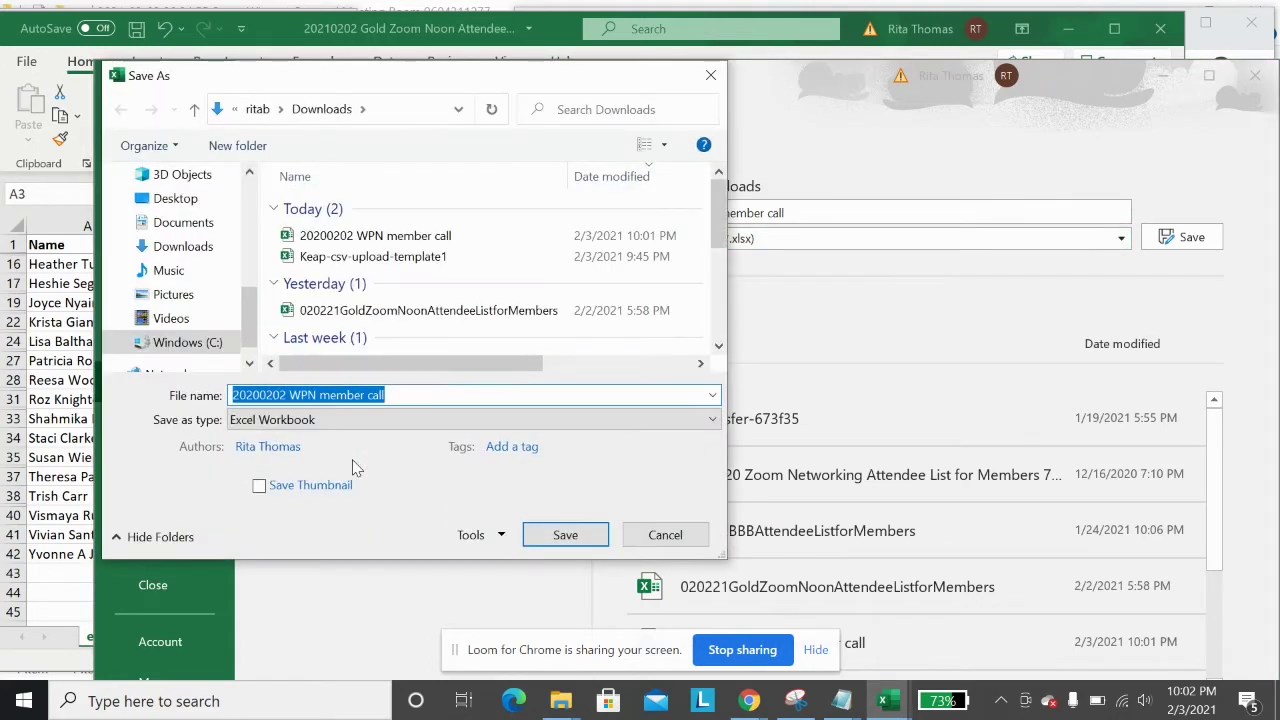
pyautogui.click(197, 230)
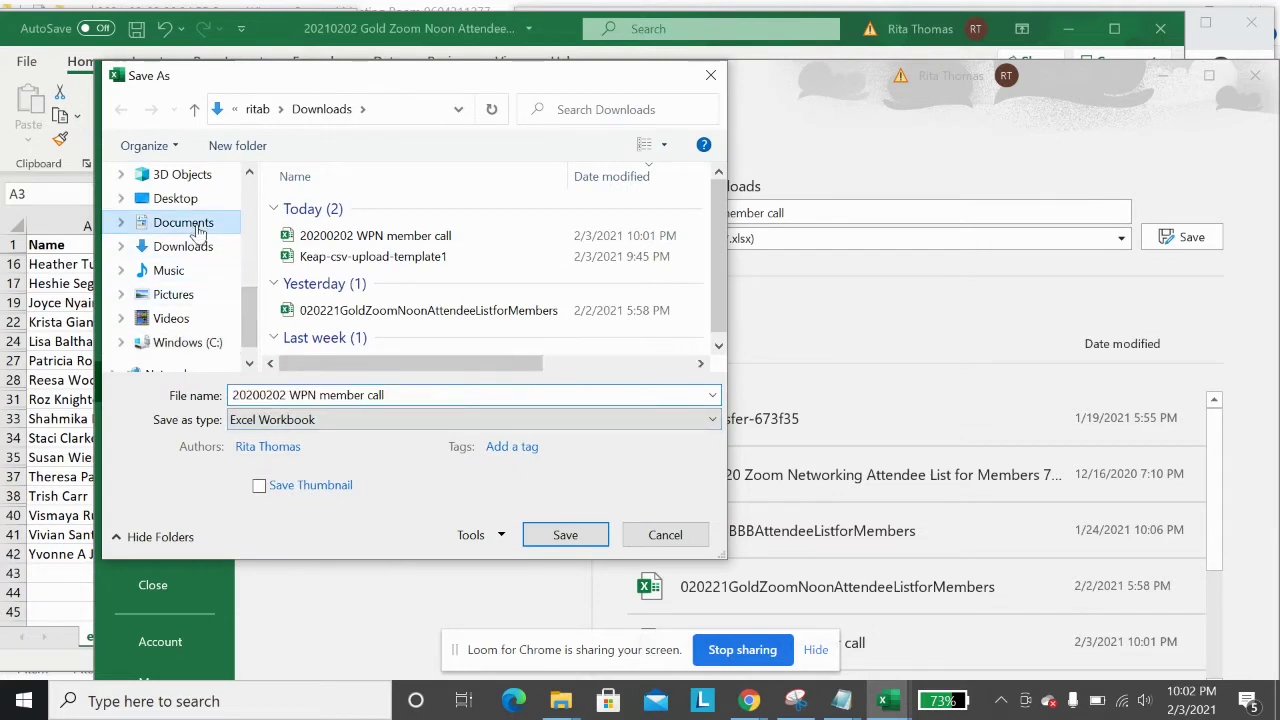
pyautogui.click(318, 331)
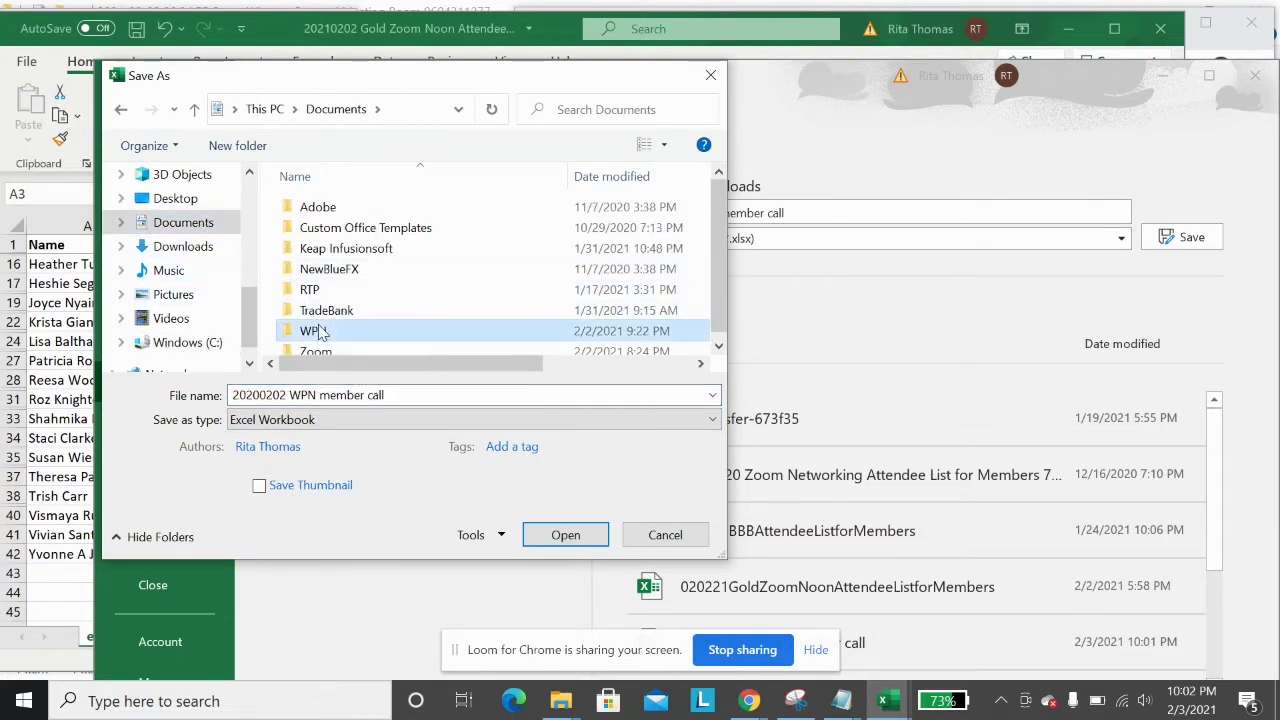
pyautogui.doubleClick(318, 331)
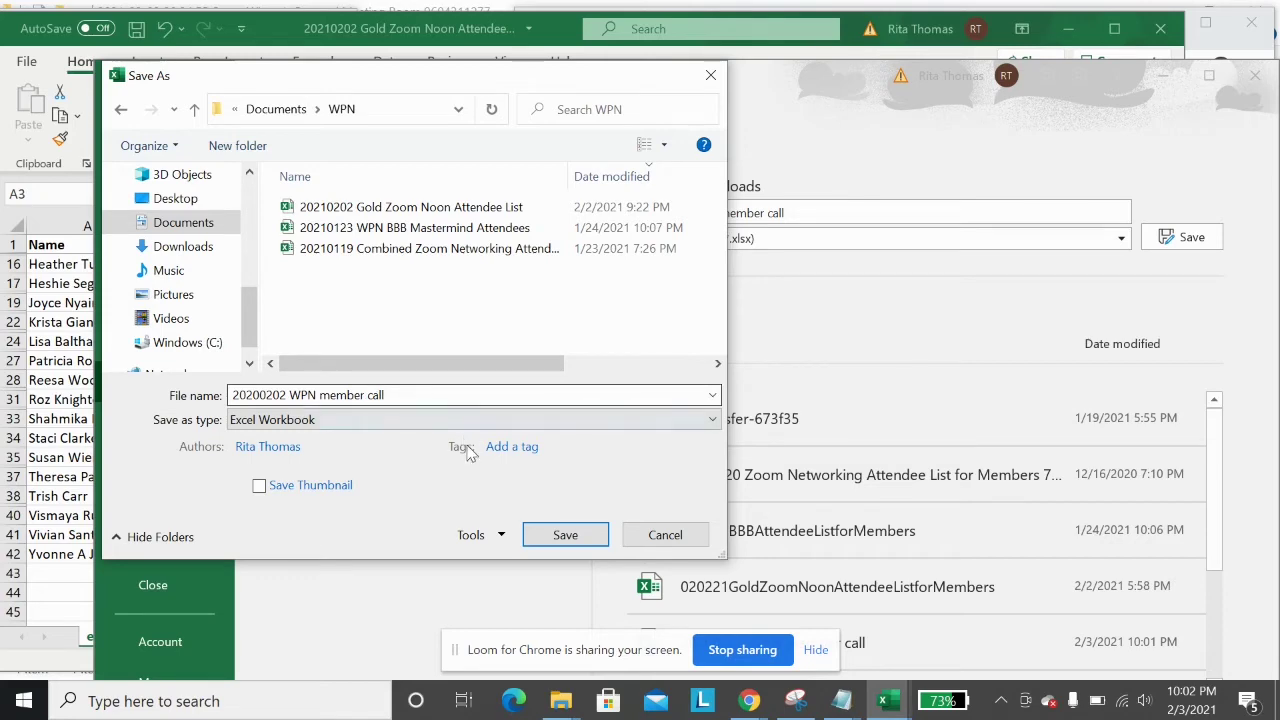
pyautogui.click(537, 530)
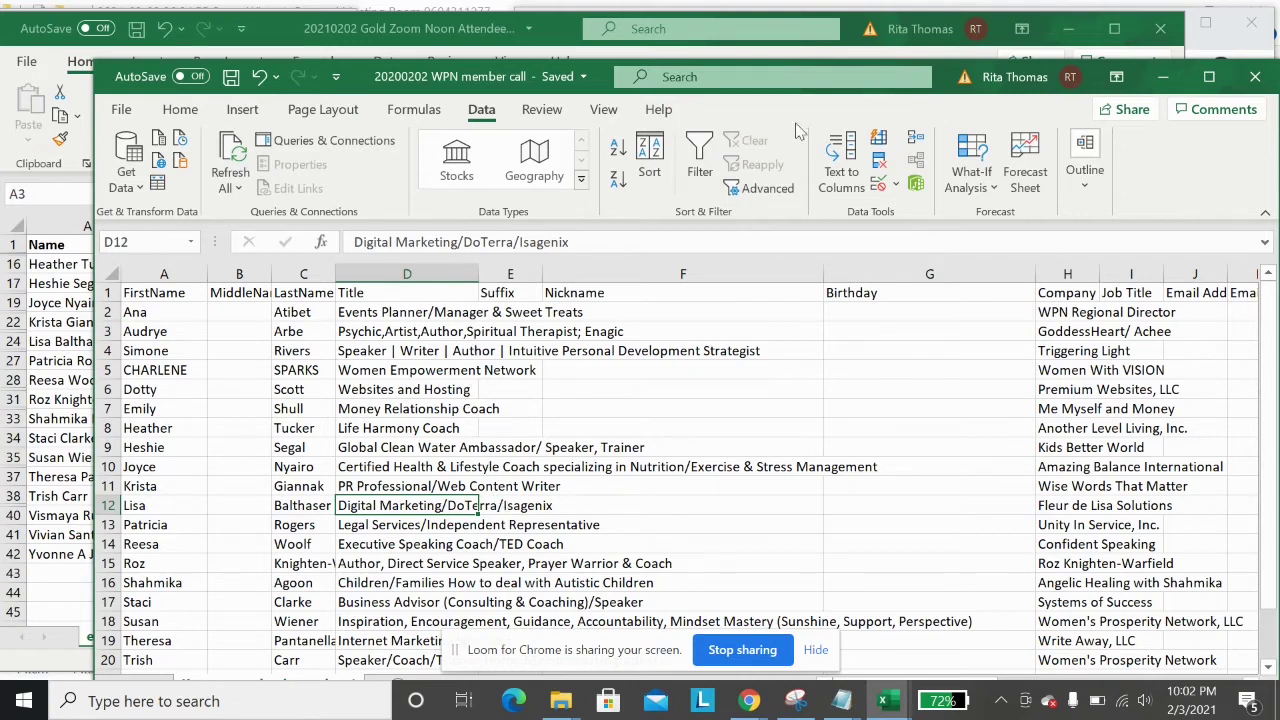
# - Close the member call workbook and the 20210202 Gold Zoom Noon Attendee List, discarding the attendee list's changes
pyautogui.click(1163, 78)
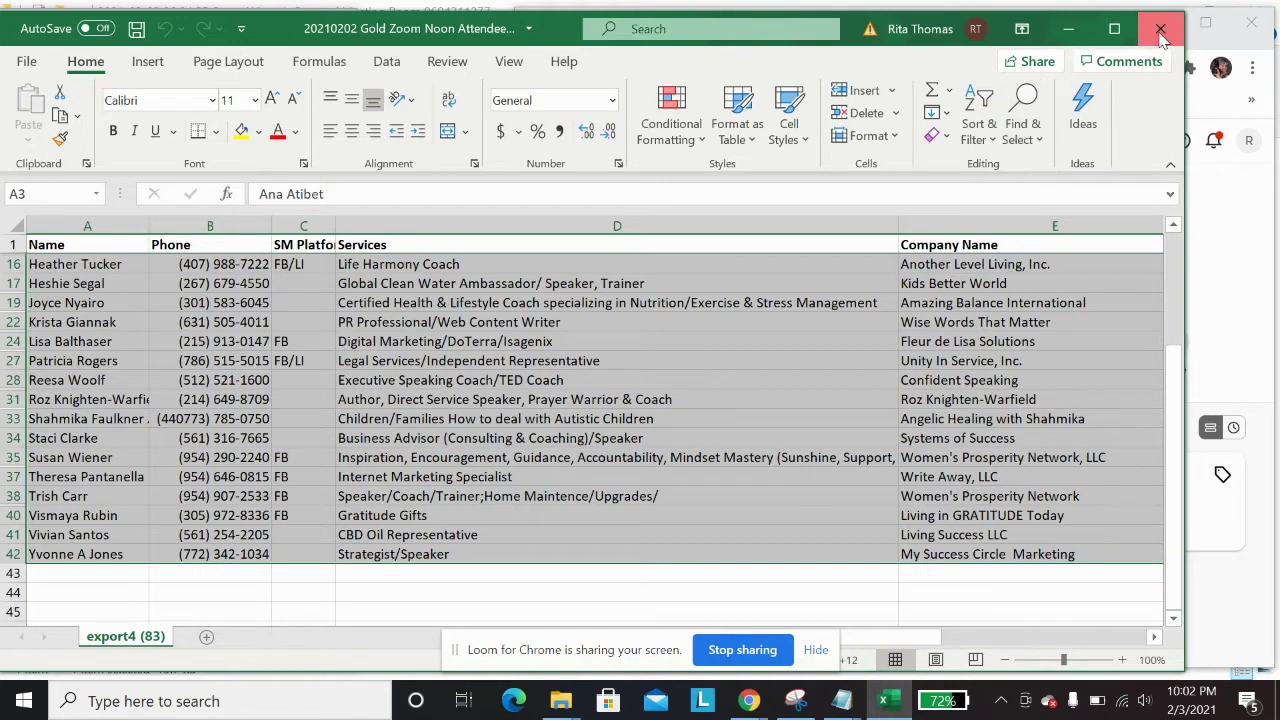
pyautogui.click(1160, 28)
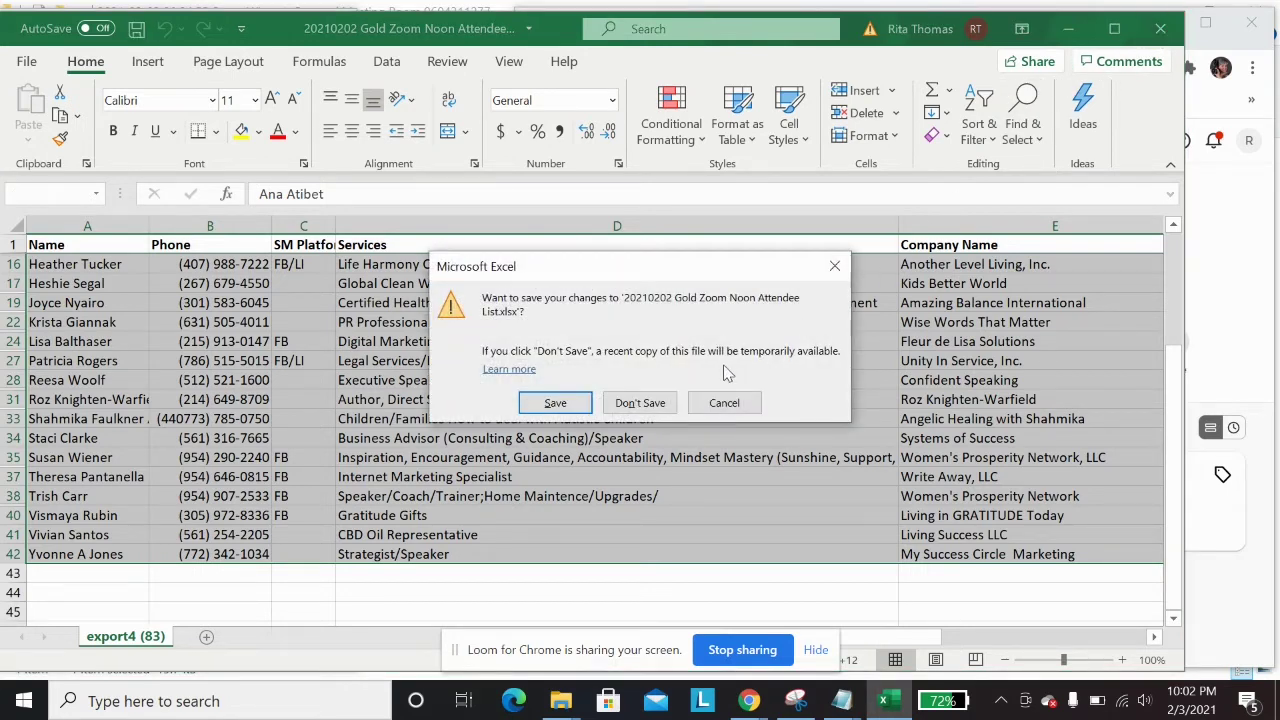
pyautogui.click(641, 403)
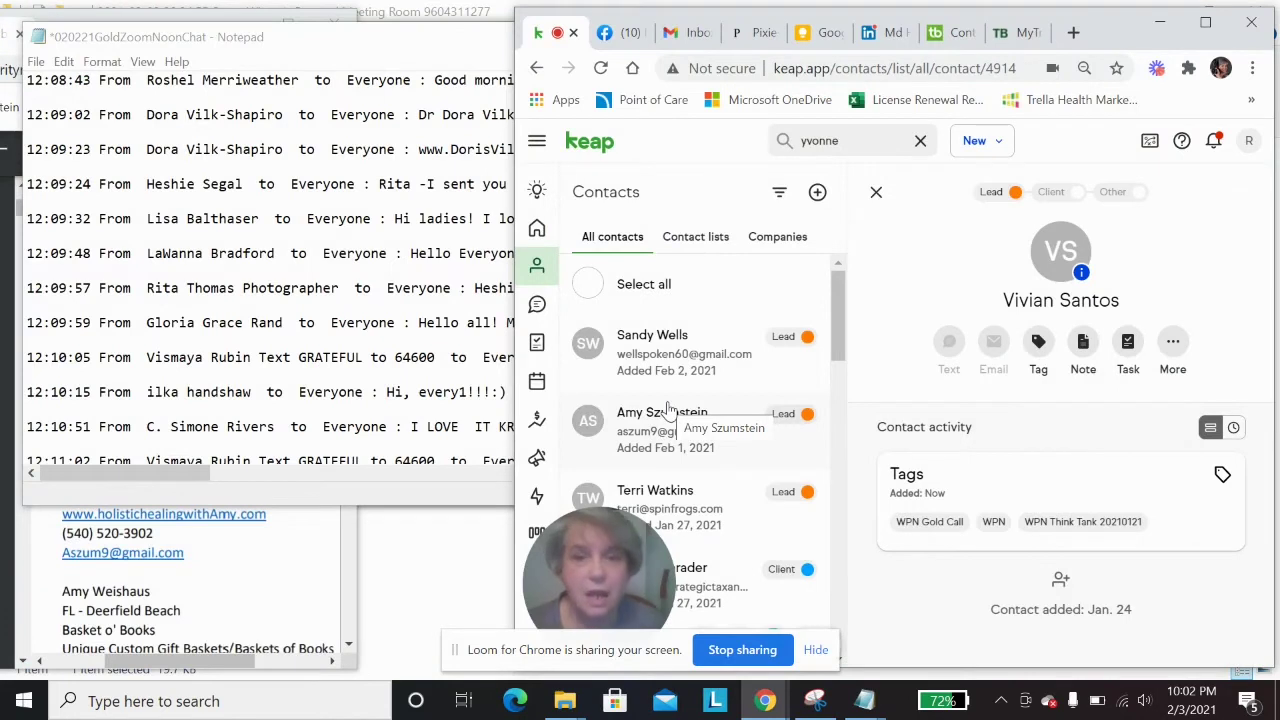
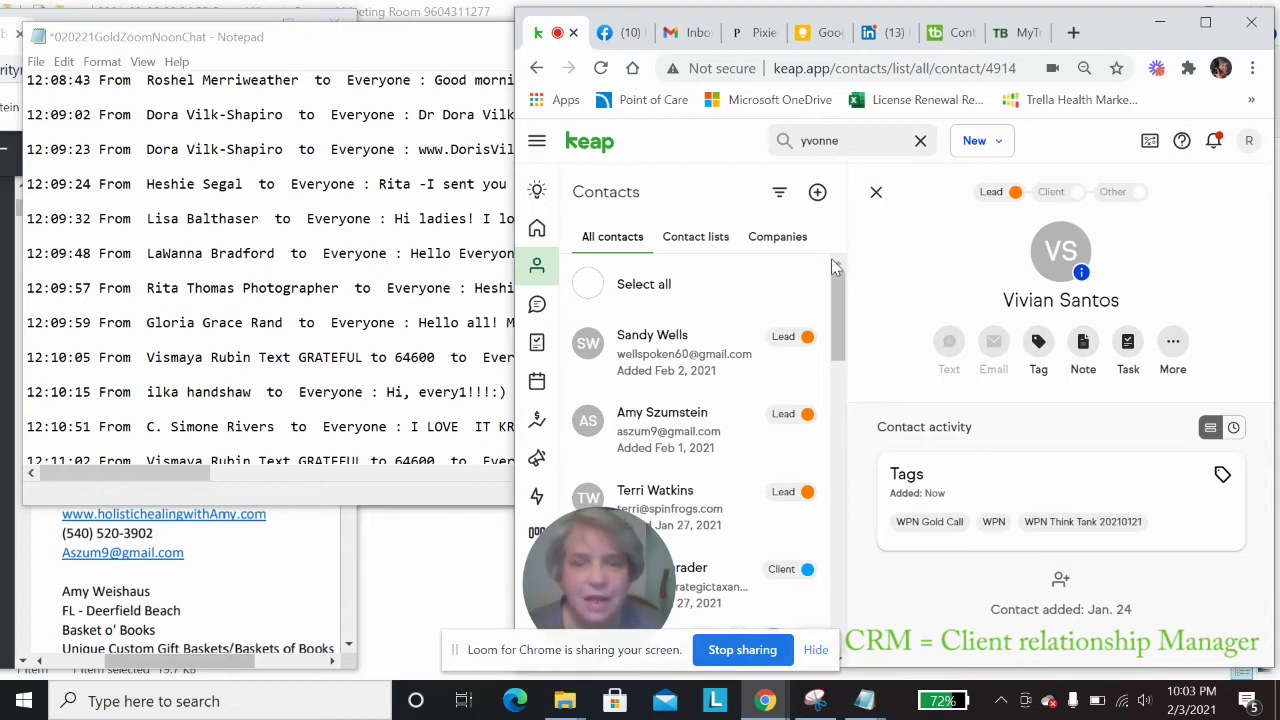
# - Start a contact import in Keap with My spreadsheet as the contact source
pyautogui.click(817, 194)
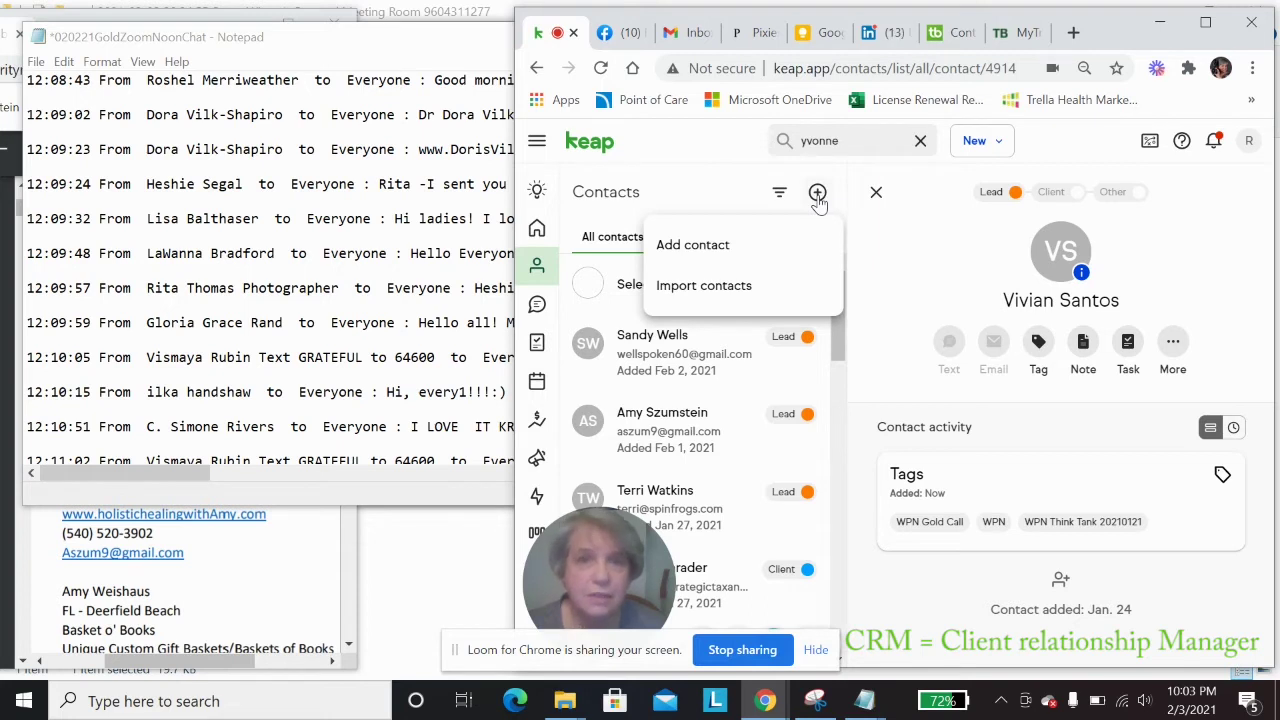
pyautogui.click(731, 286)
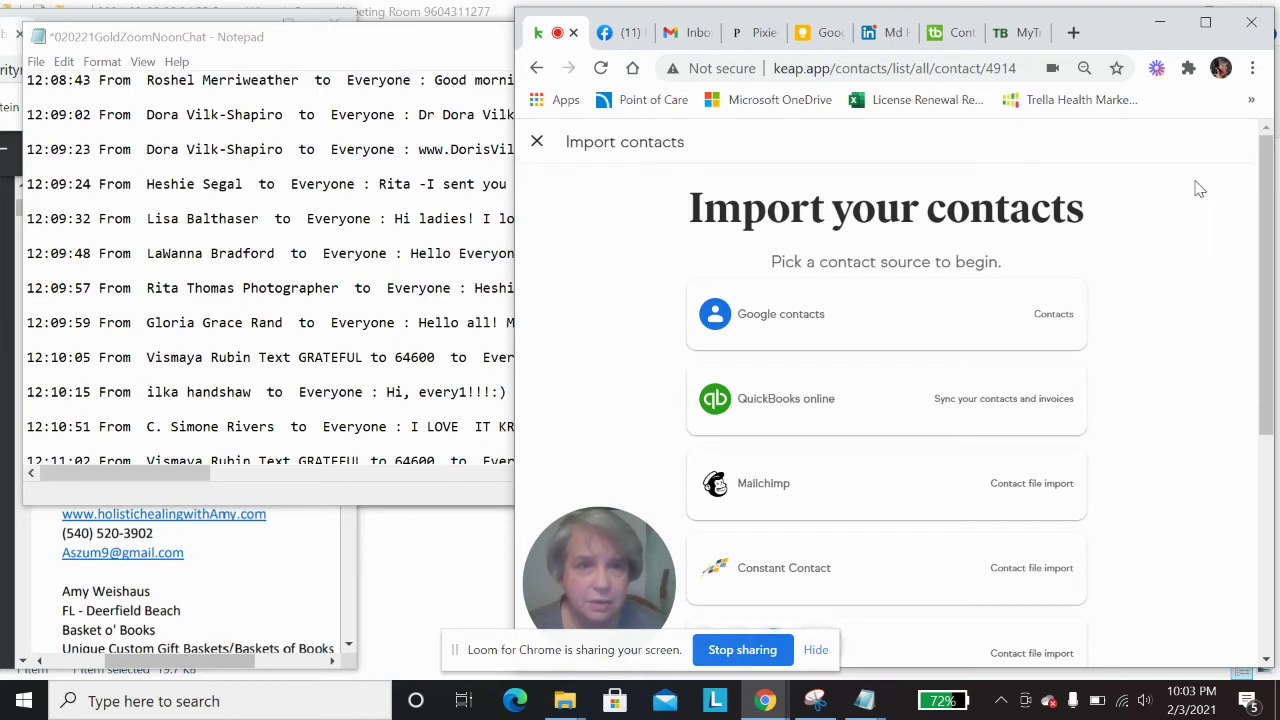
pyautogui.moveTo(1262, 170); pyautogui.dragTo(1240, 271)
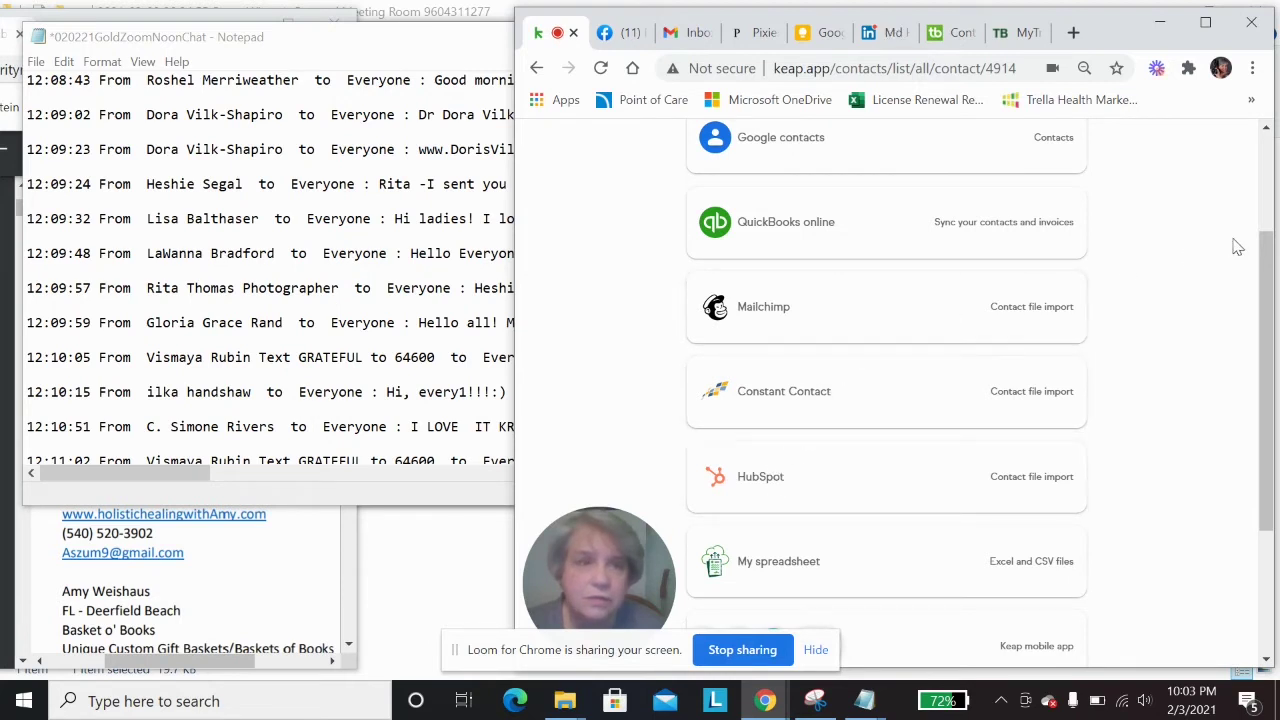
pyautogui.moveTo(1268, 258); pyautogui.dragTo(1270, 409)
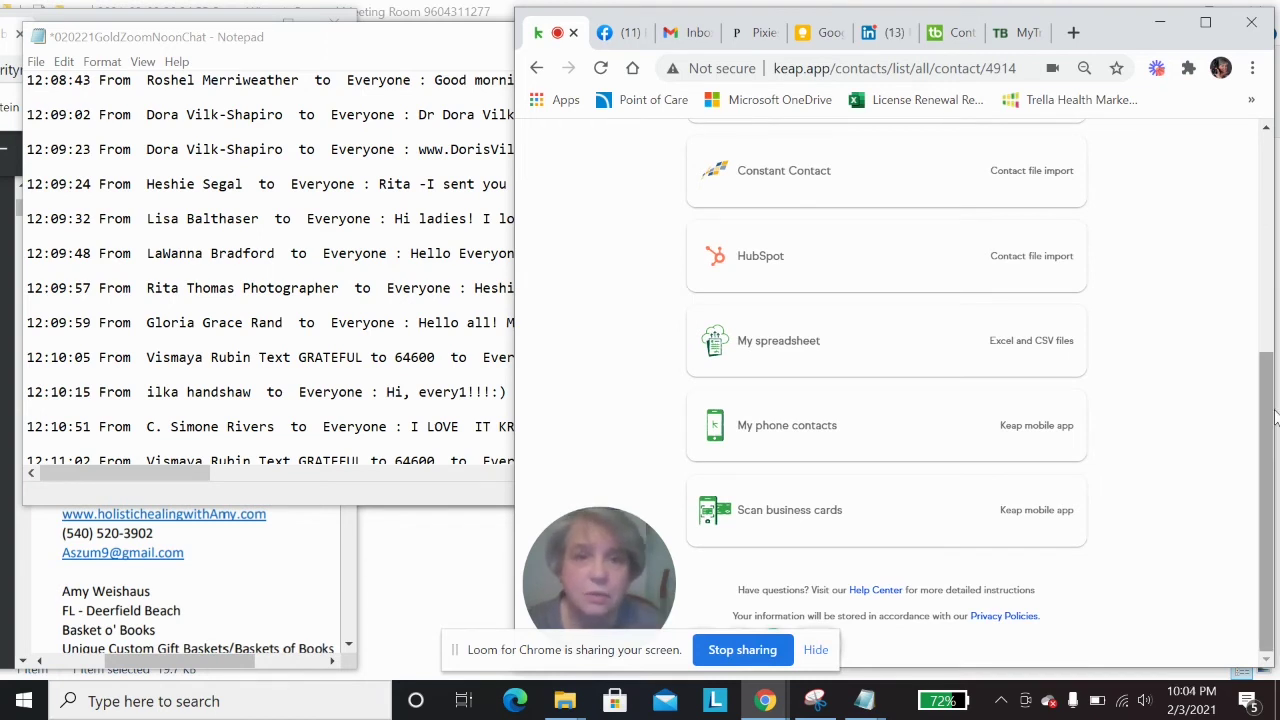
pyautogui.click(819, 352)
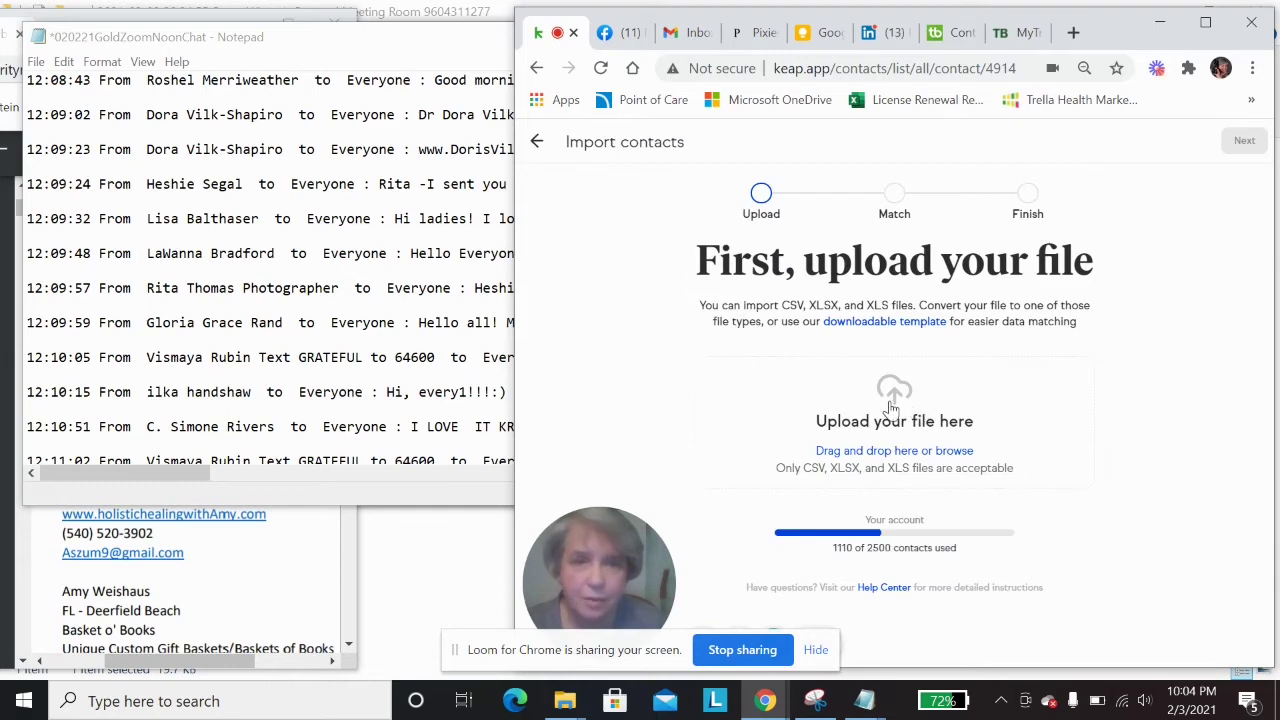
# - Upload the 20200202 WPN member call file from the WPN folder under Documents
pyautogui.click(893, 405)
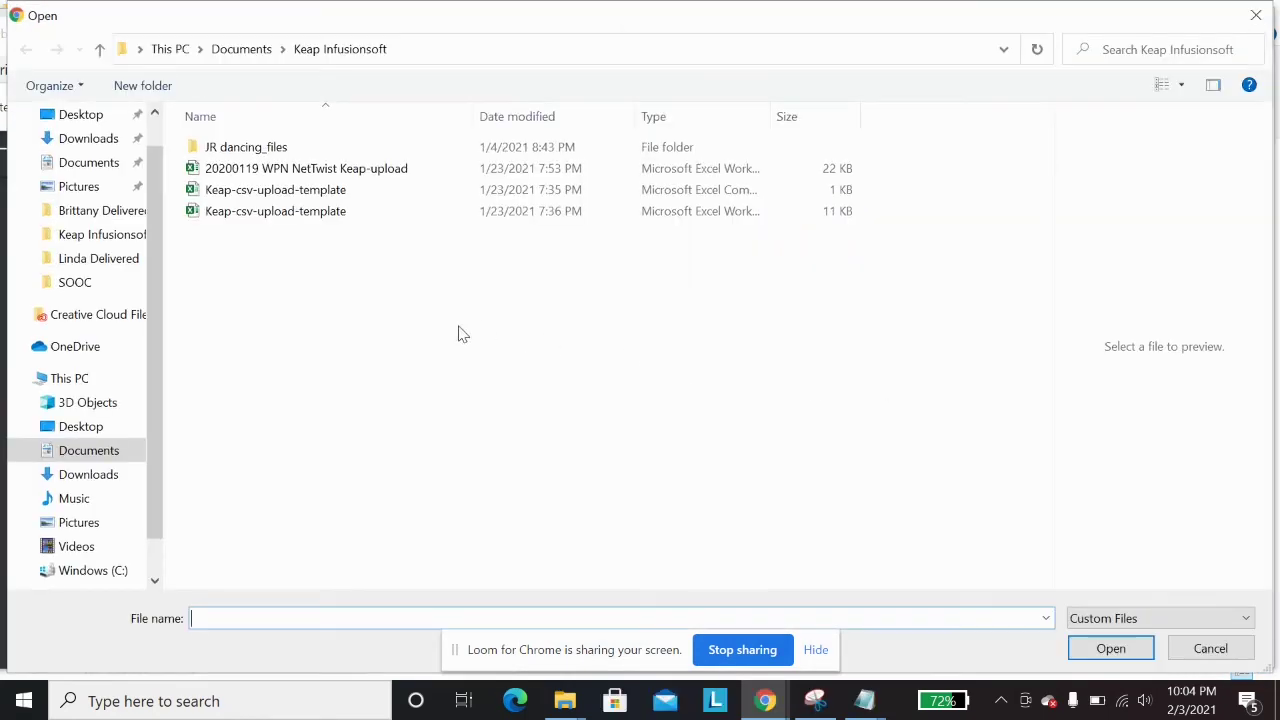
pyautogui.click(262, 50)
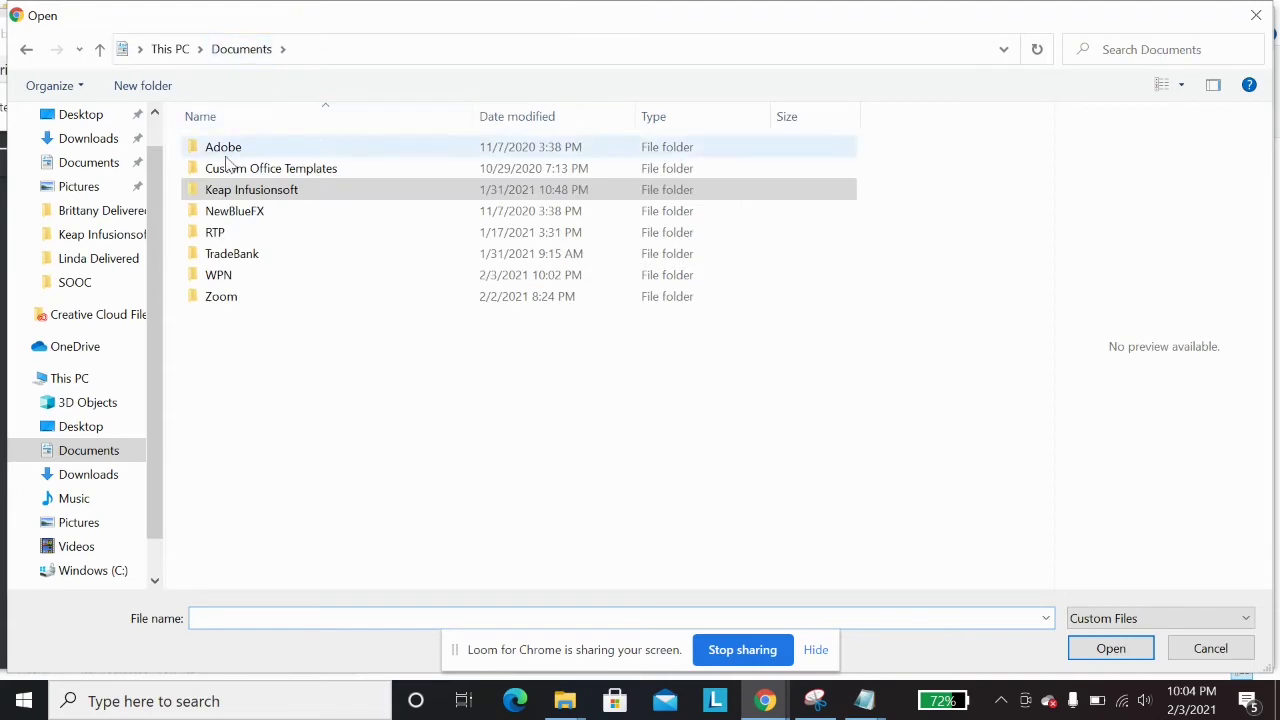
pyautogui.doubleClick(212, 276)
pyautogui.doubleClick(283, 150)
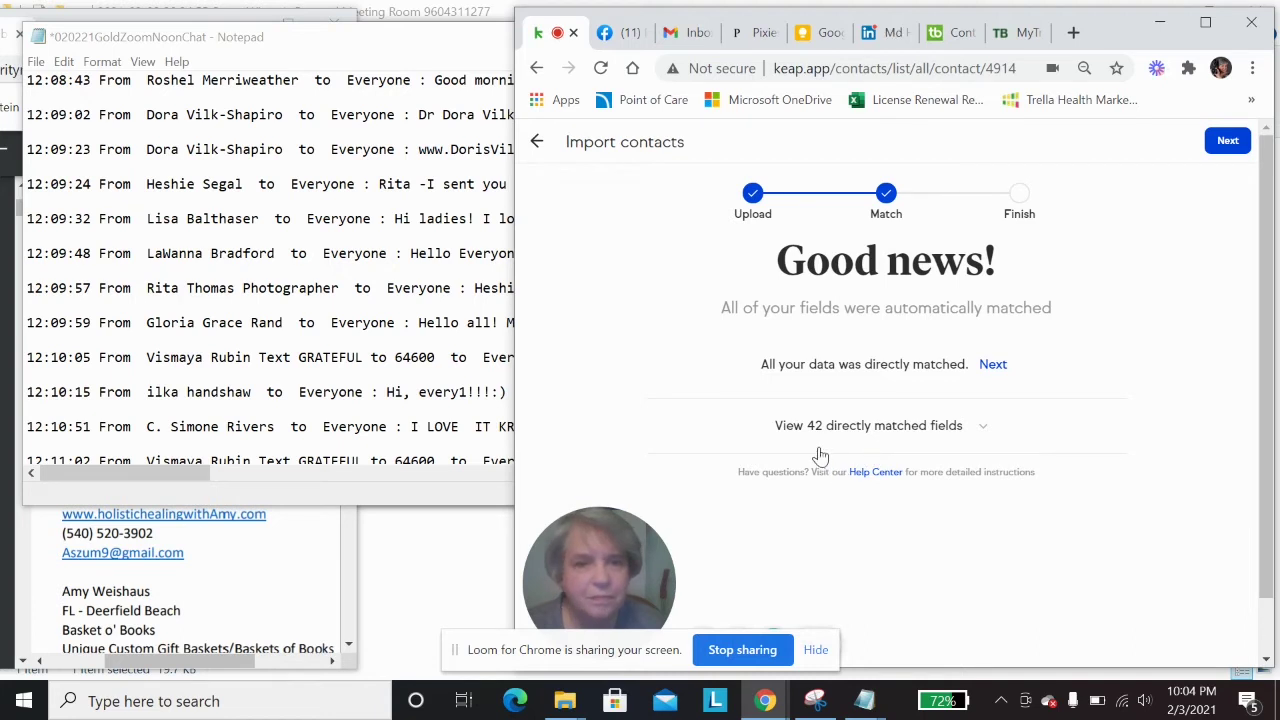
# - Review the directly matched import fields and continue to the Finish stage
pyautogui.click(981, 430)
pyautogui.scroll(-2, 1120, 368)
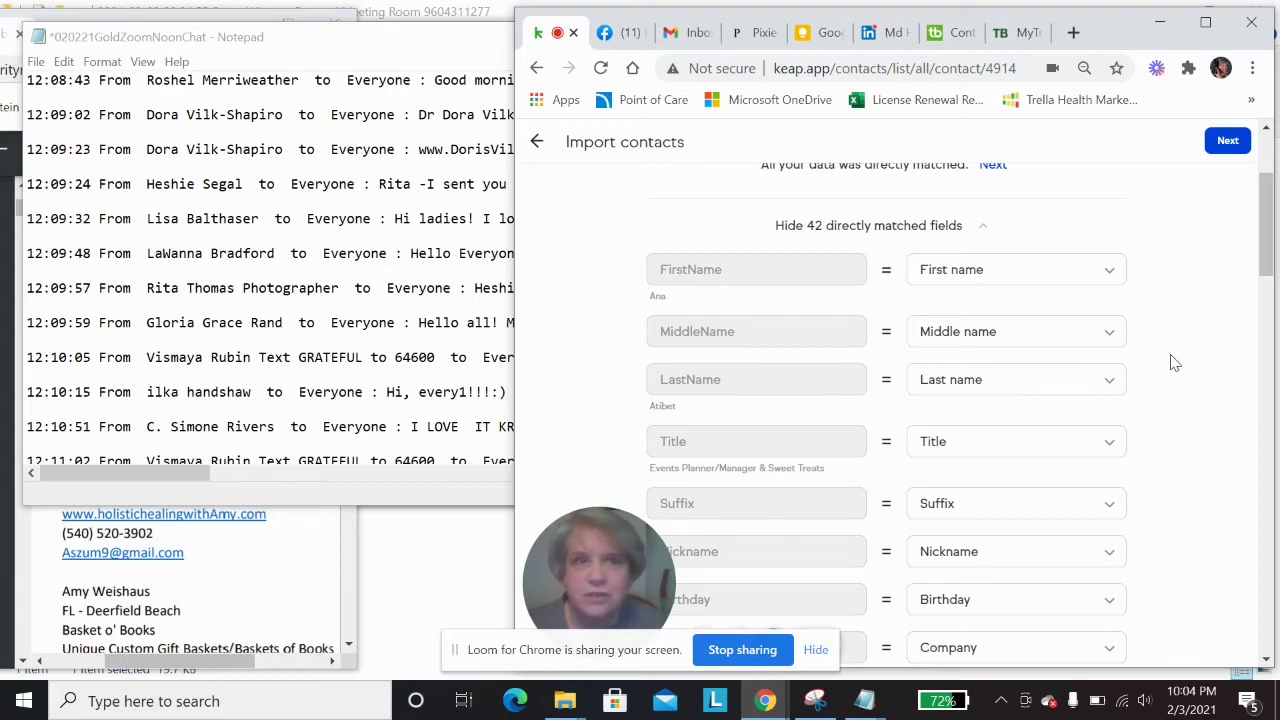
pyautogui.scroll(2, 1173, 364)
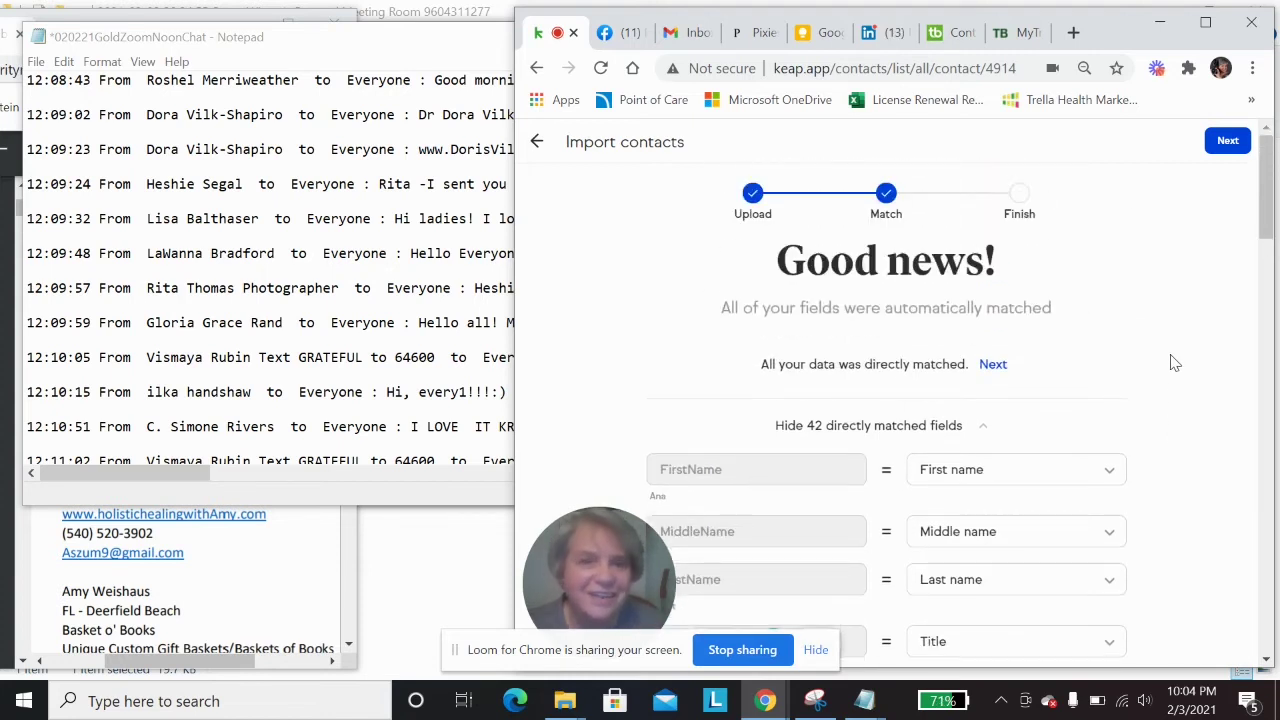
pyautogui.click(1235, 146)
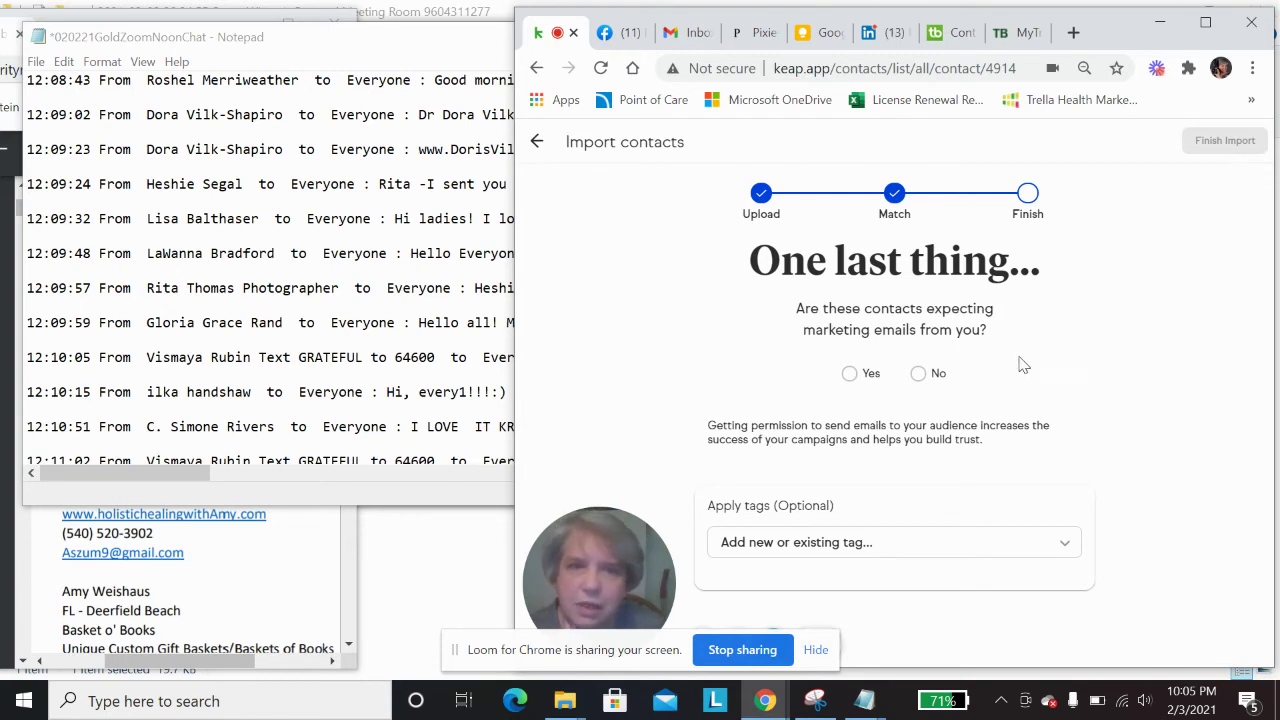
# - Mark the imported contacts as expecting marketing emails and apply the tag Prospect Tags -> WPN Gold Call
pyautogui.click(852, 374)
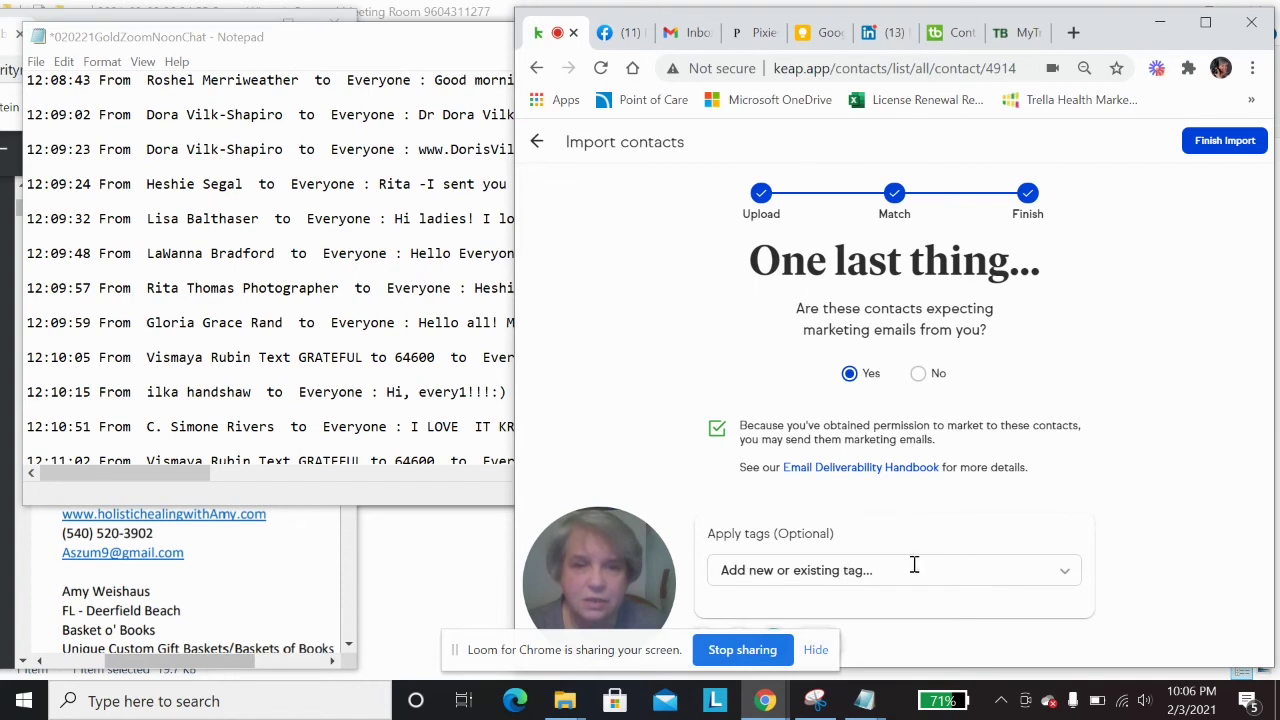
pyautogui.click(1063, 567)
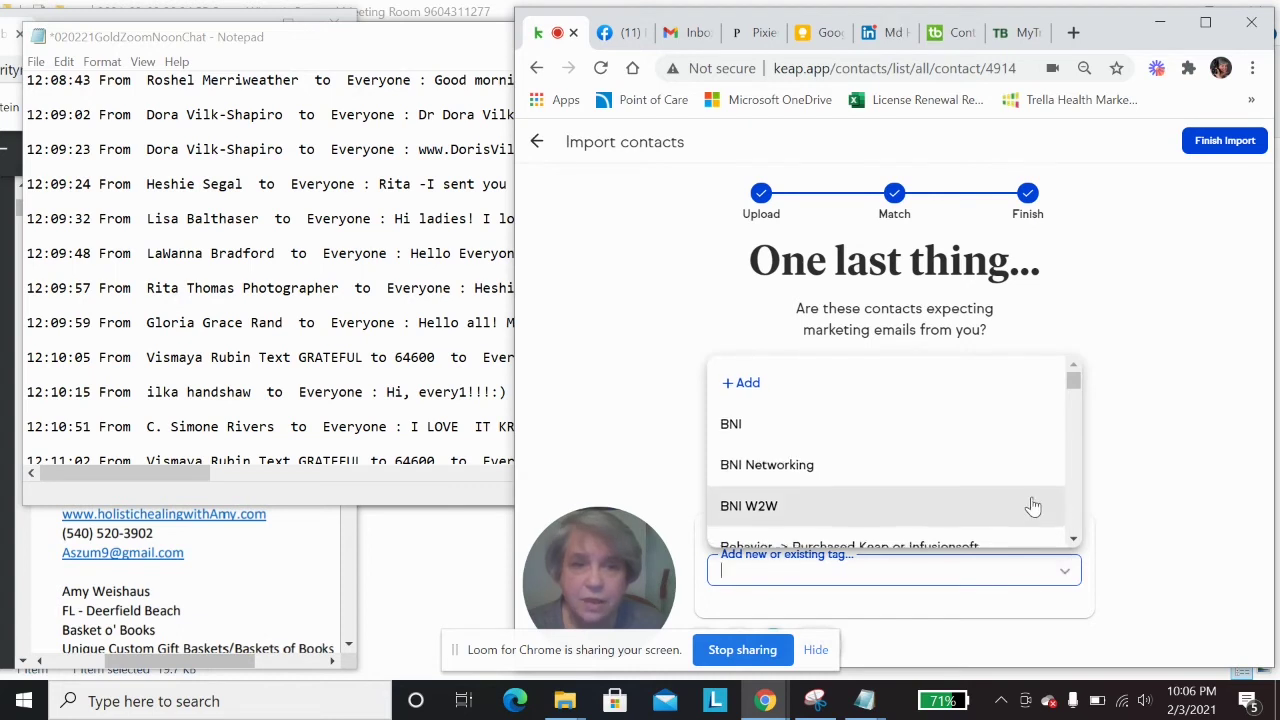
pyautogui.scroll(-3, 1033, 506)
pyautogui.scroll(-10, 1033, 506)
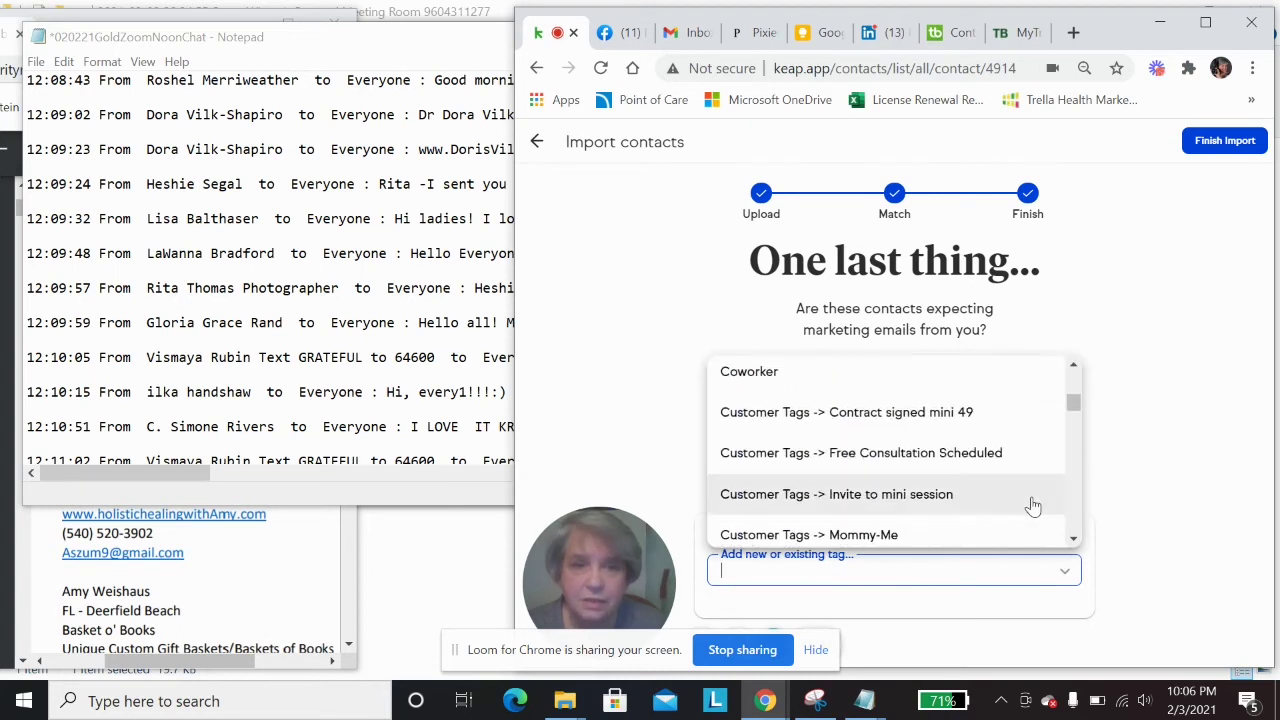
pyautogui.scroll(-8, 1033, 506)
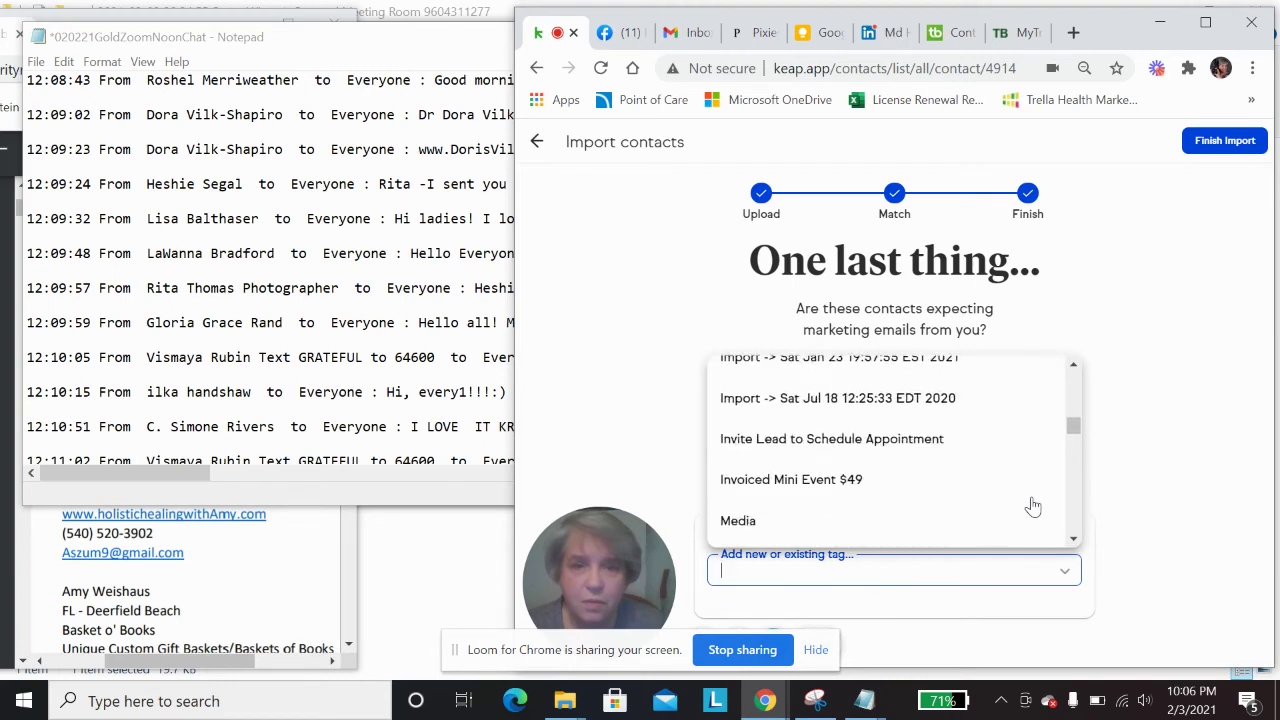
pyautogui.scroll(9, 1033, 506)
pyautogui.scroll(6, 1033, 506)
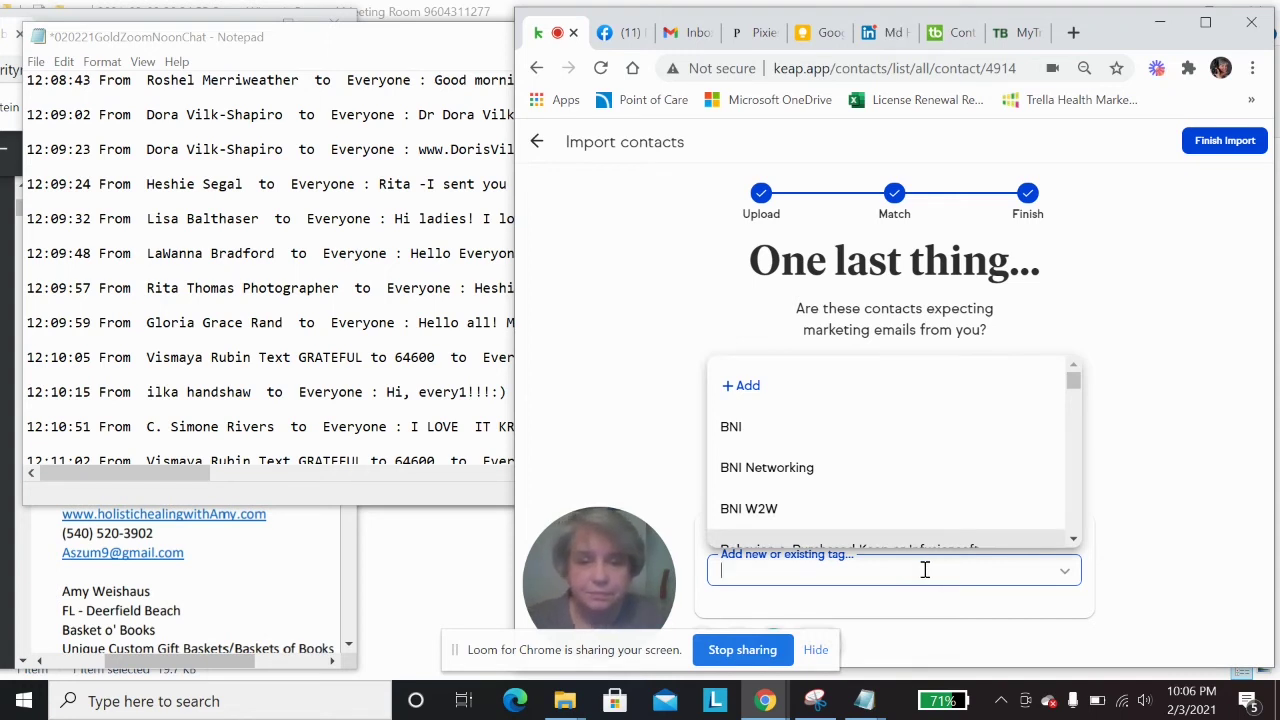
pyautogui.write('wpn')
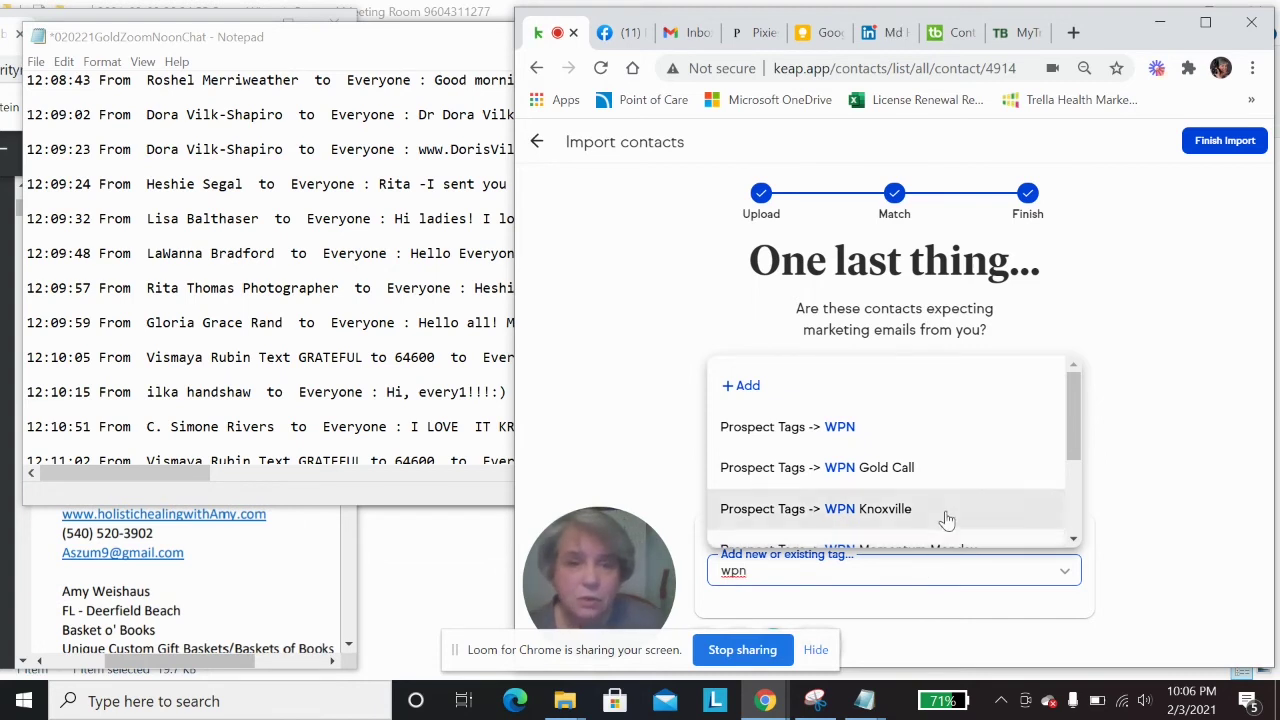
pyautogui.click(888, 467)
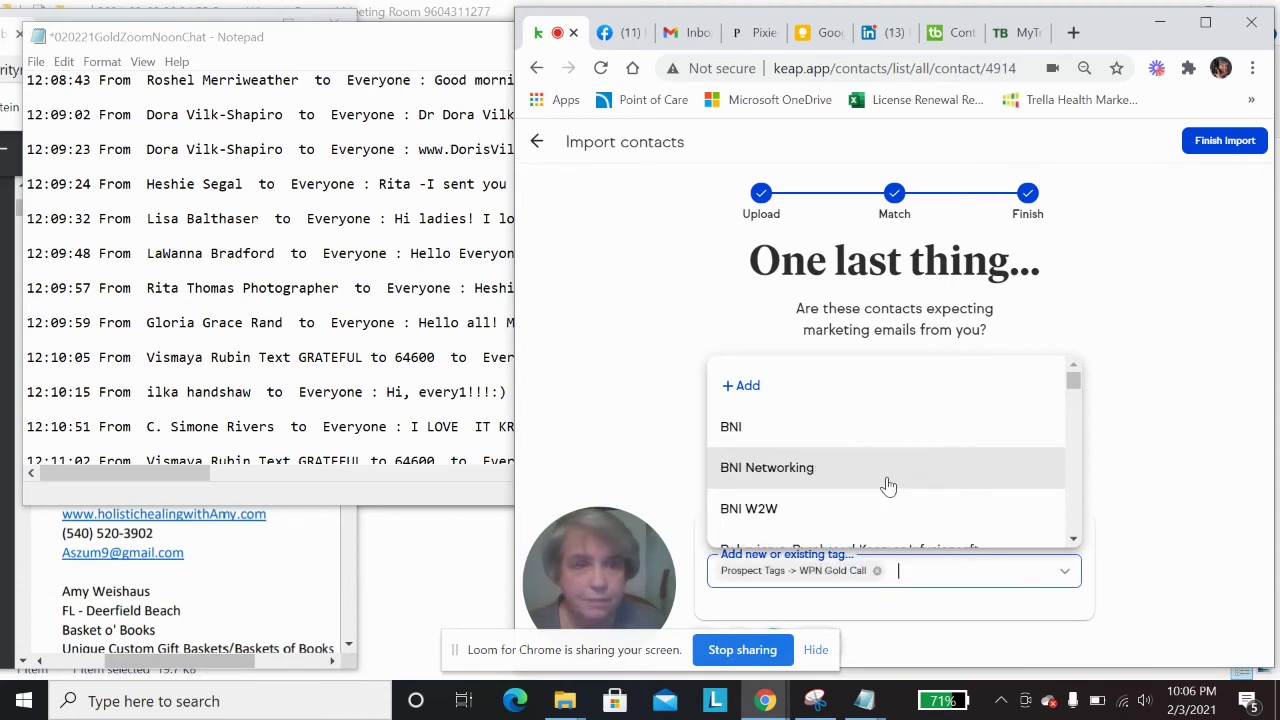
pyautogui.click(1165, 465)
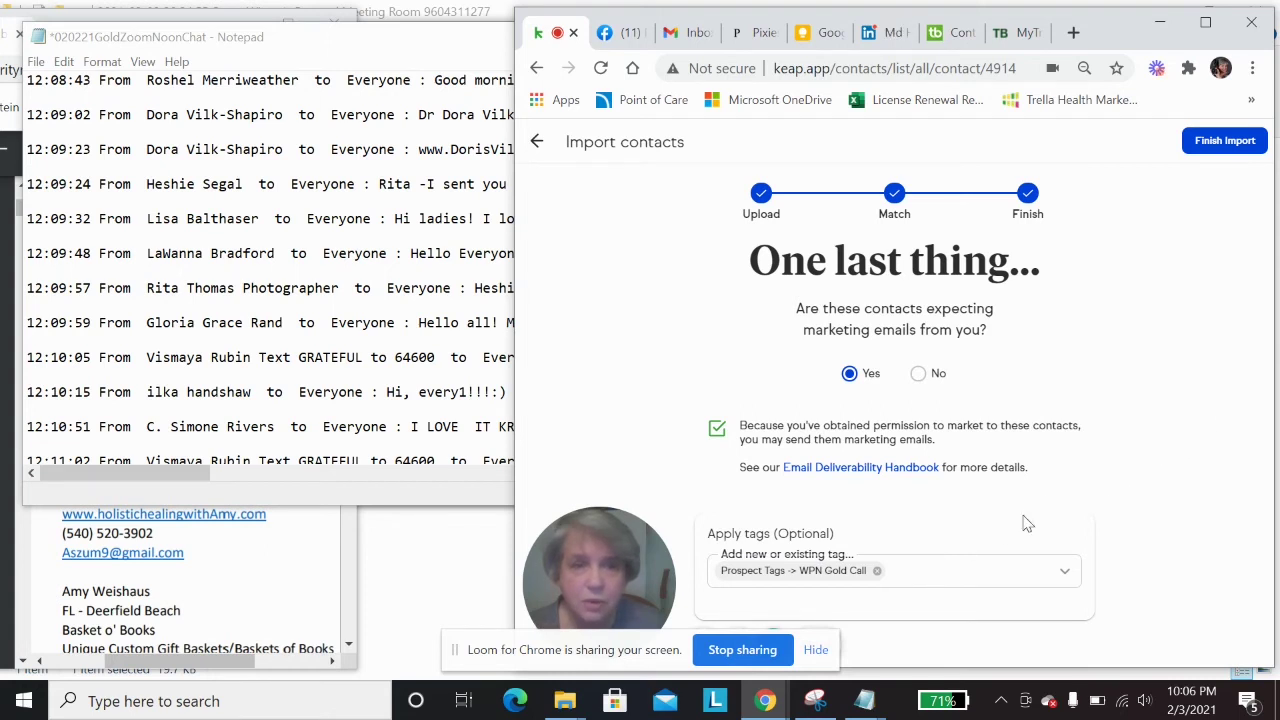
# - Add the tag Prospect Tags -> WPN to the imported contacts and finish the import
pyautogui.click(985, 568)
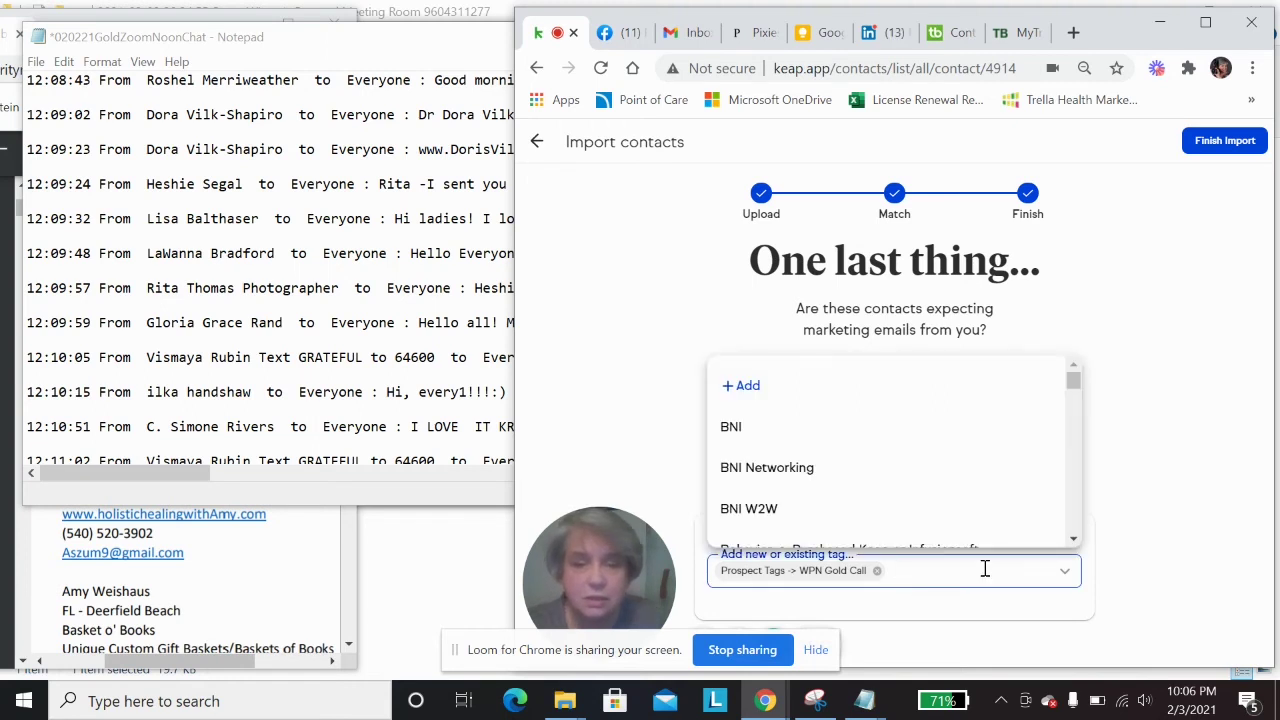
pyautogui.write('wpn')
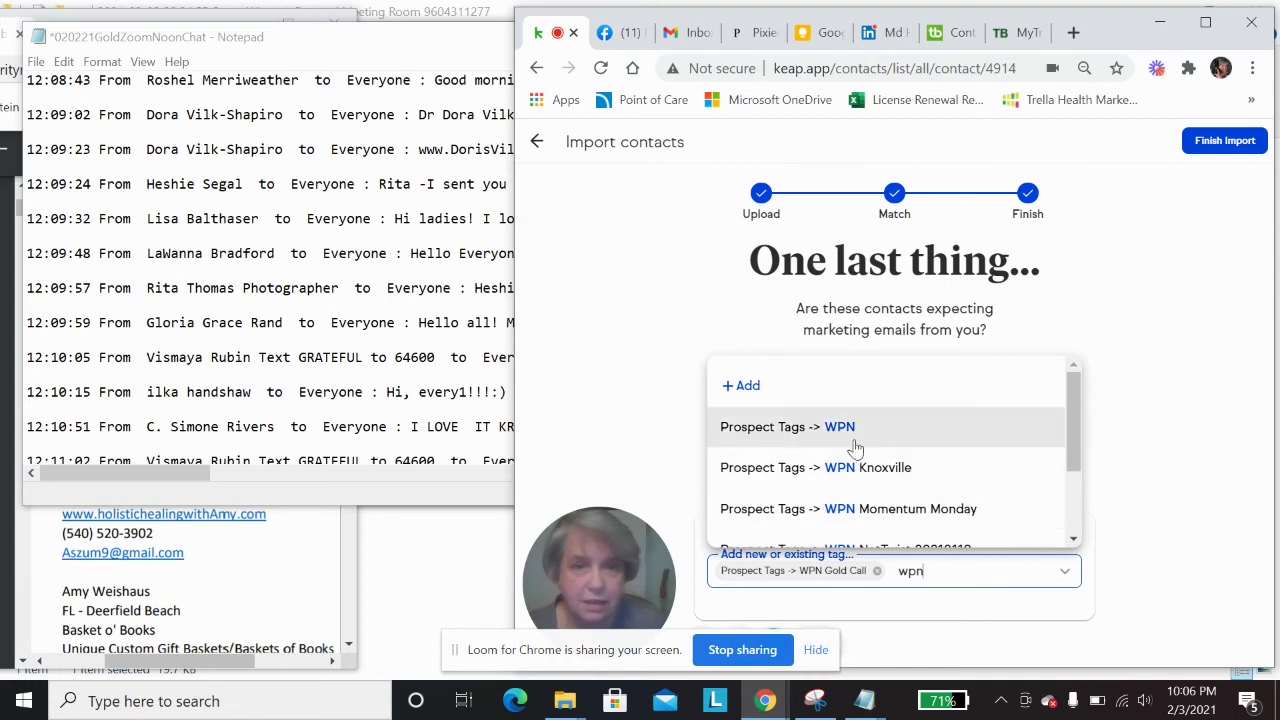
pyautogui.click(838, 441)
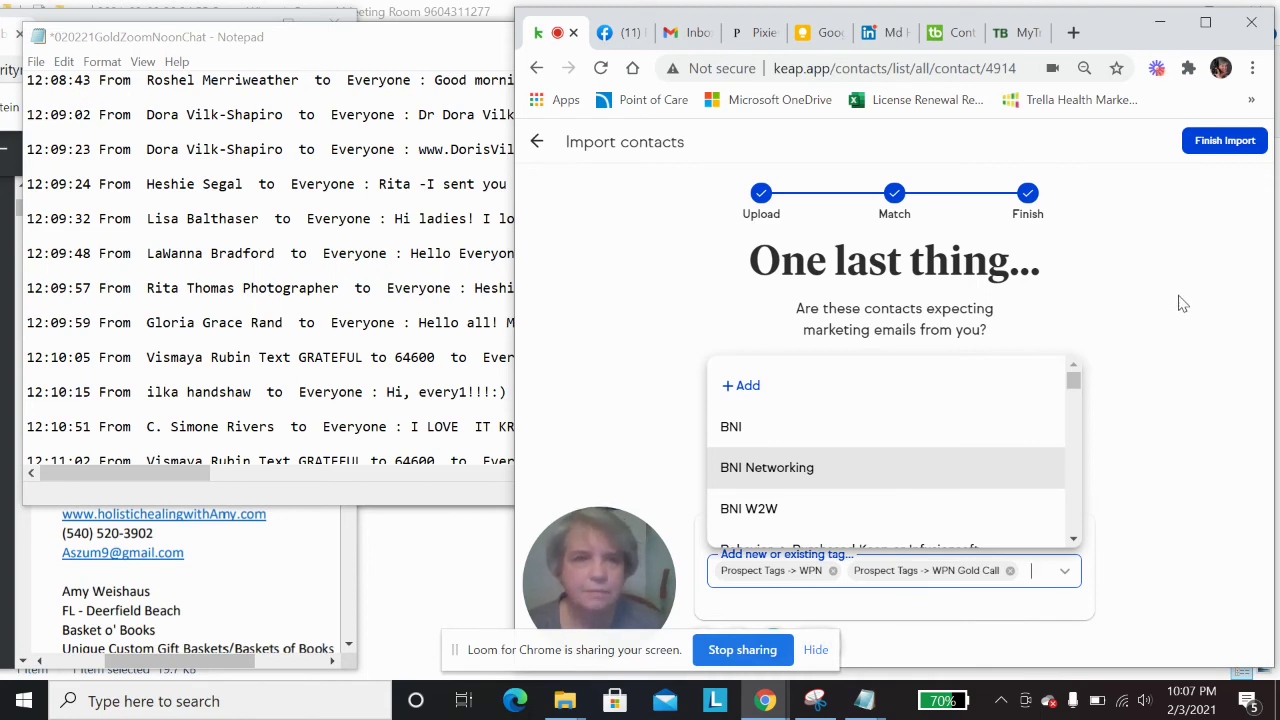
pyautogui.click(1225, 141)
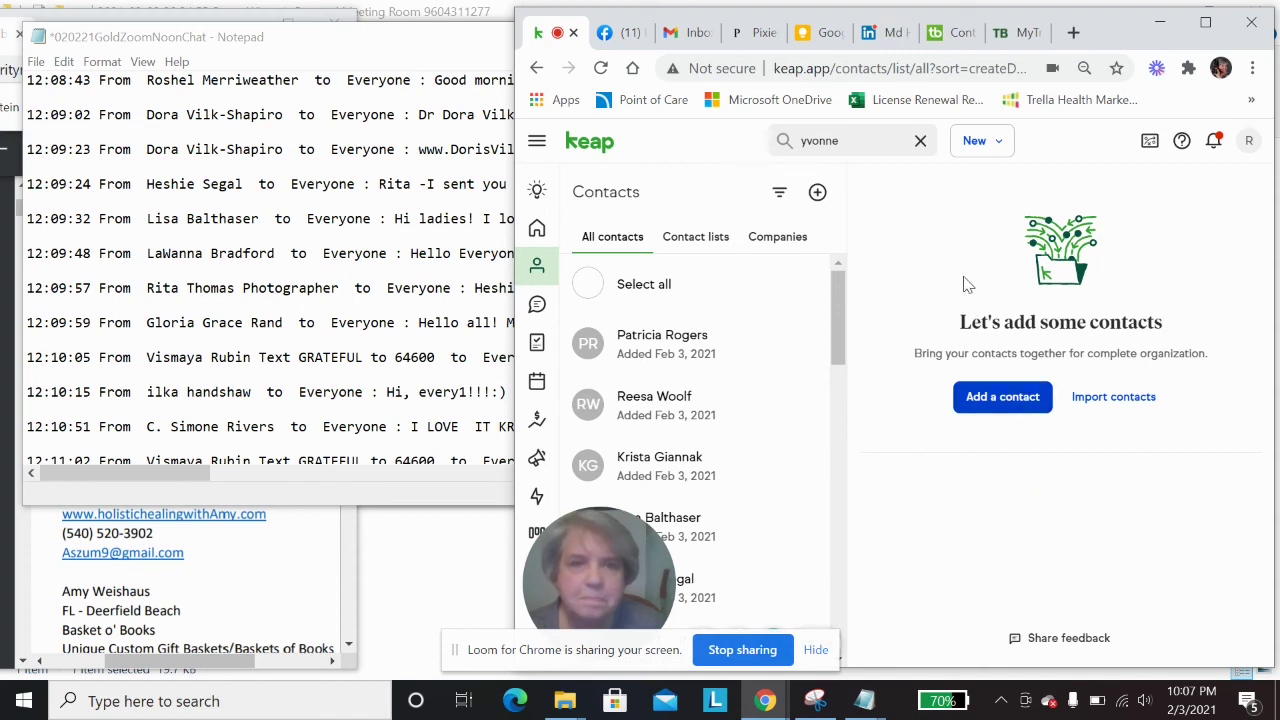
# - Clear the contact search and review the newly imported contacts in the full contact list
pyautogui.click(920, 142)
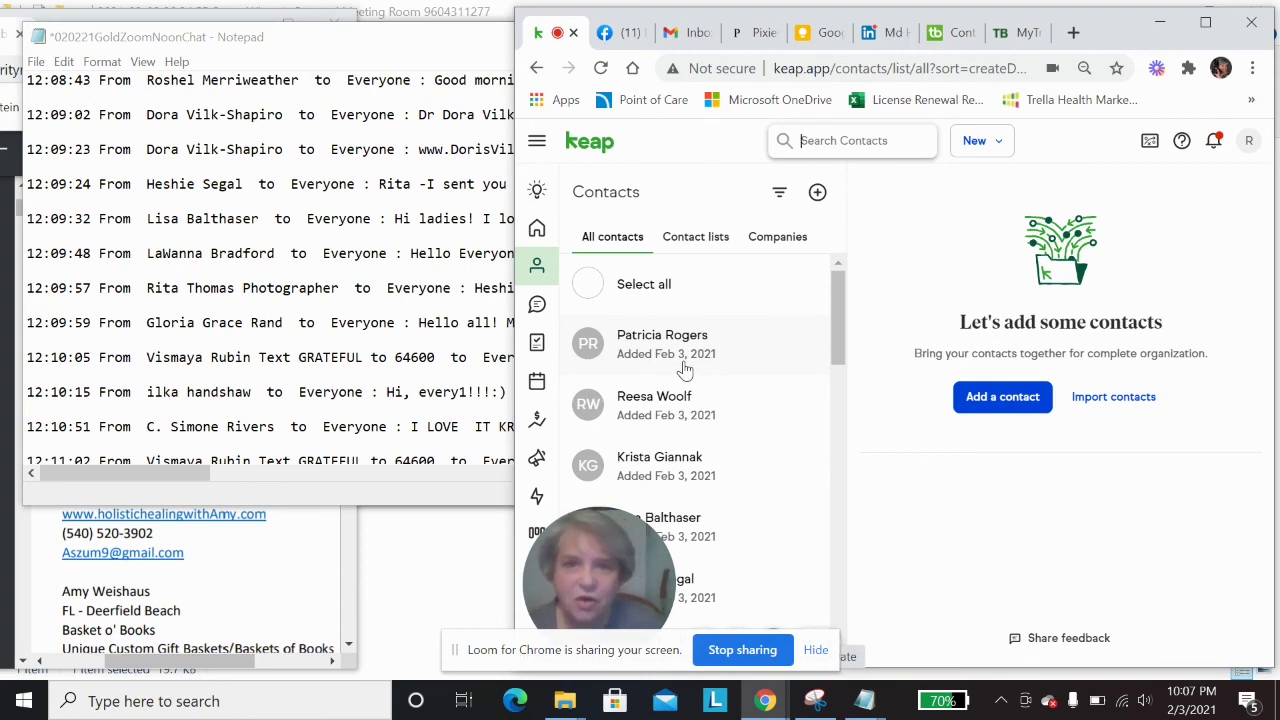
pyautogui.scroll(-3, 684, 370)
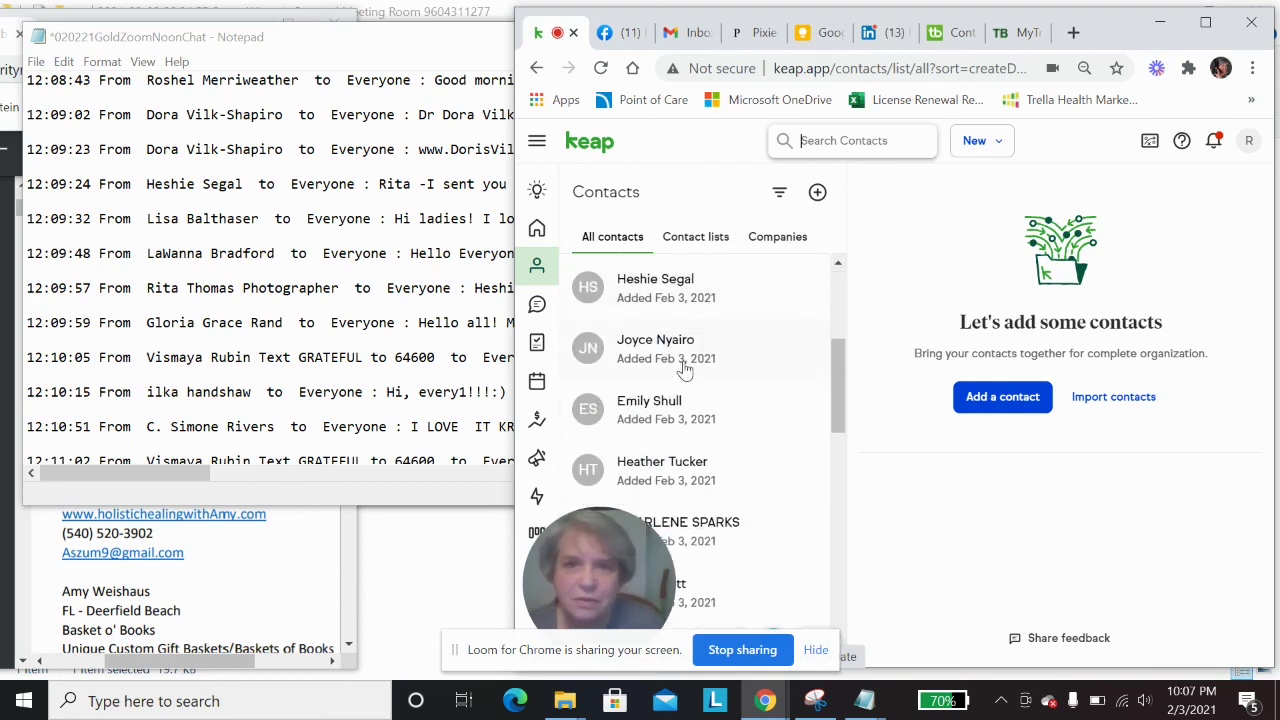
pyautogui.scroll(-2, 684, 370)
pyautogui.scroll(-2, 684, 370)
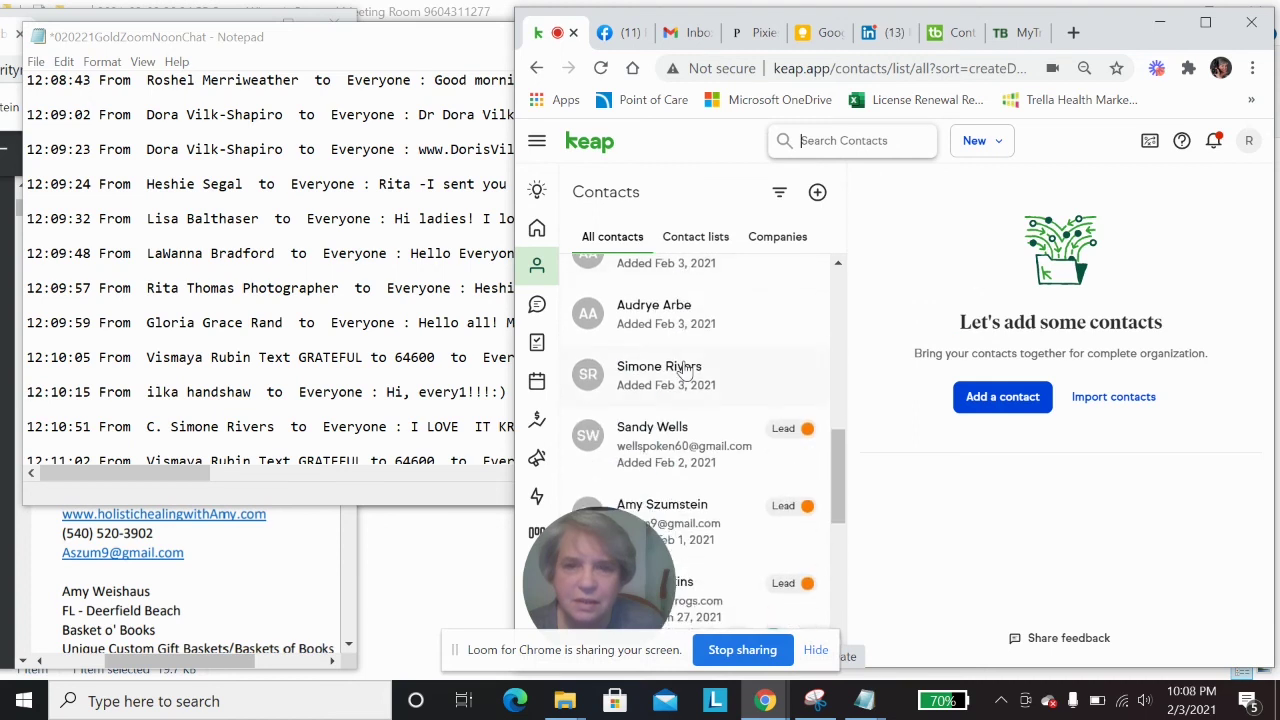
pyautogui.scroll(1, 685, 370)
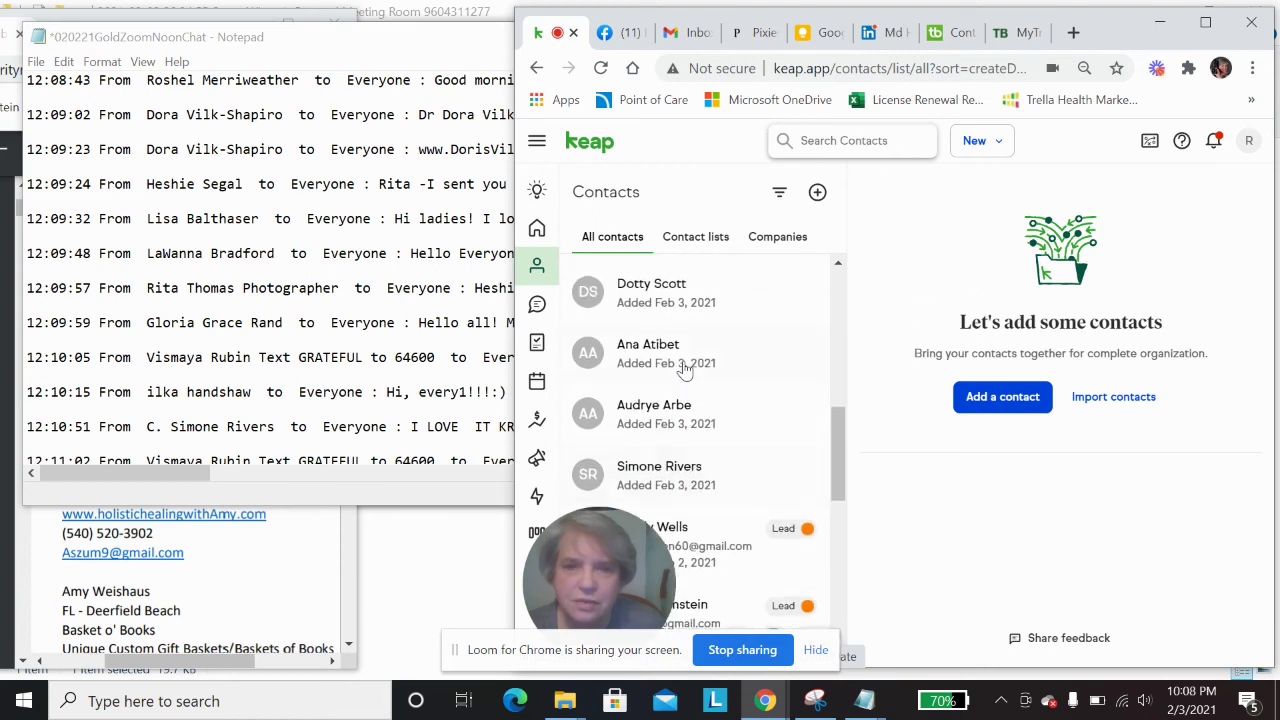
pyautogui.scroll(1, 685, 370)
pyautogui.scroll(5, 685, 370)
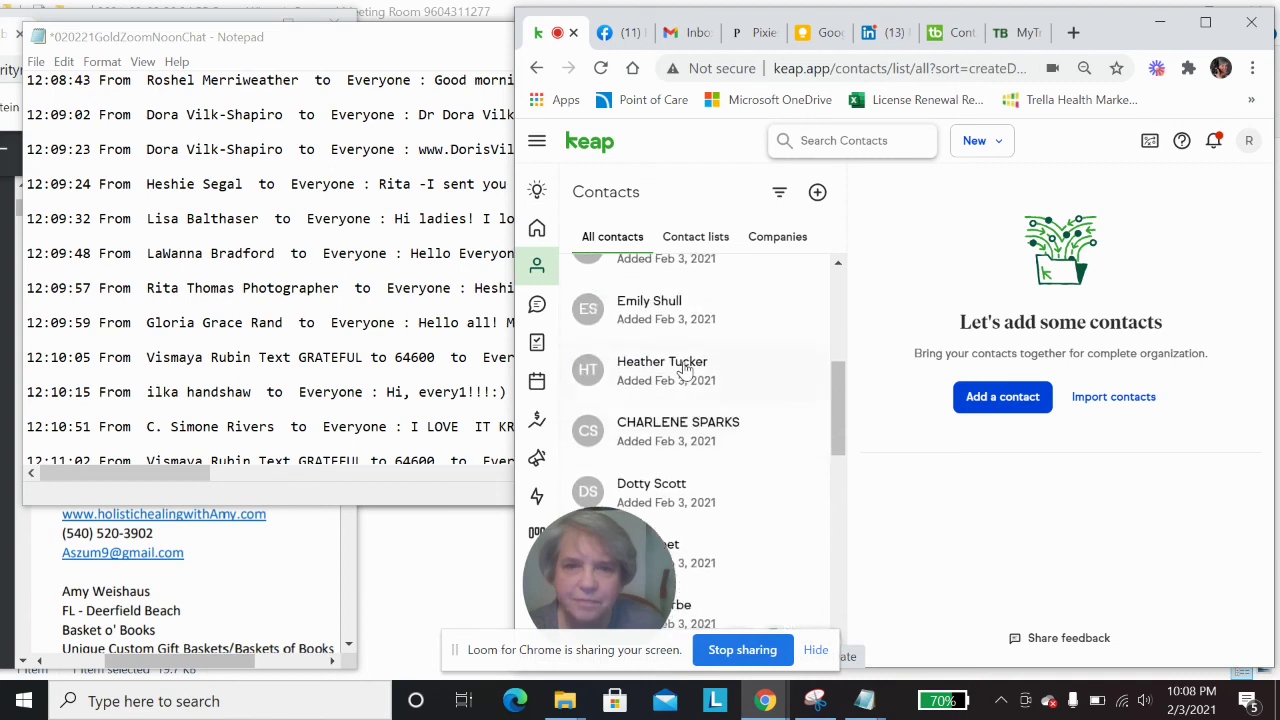